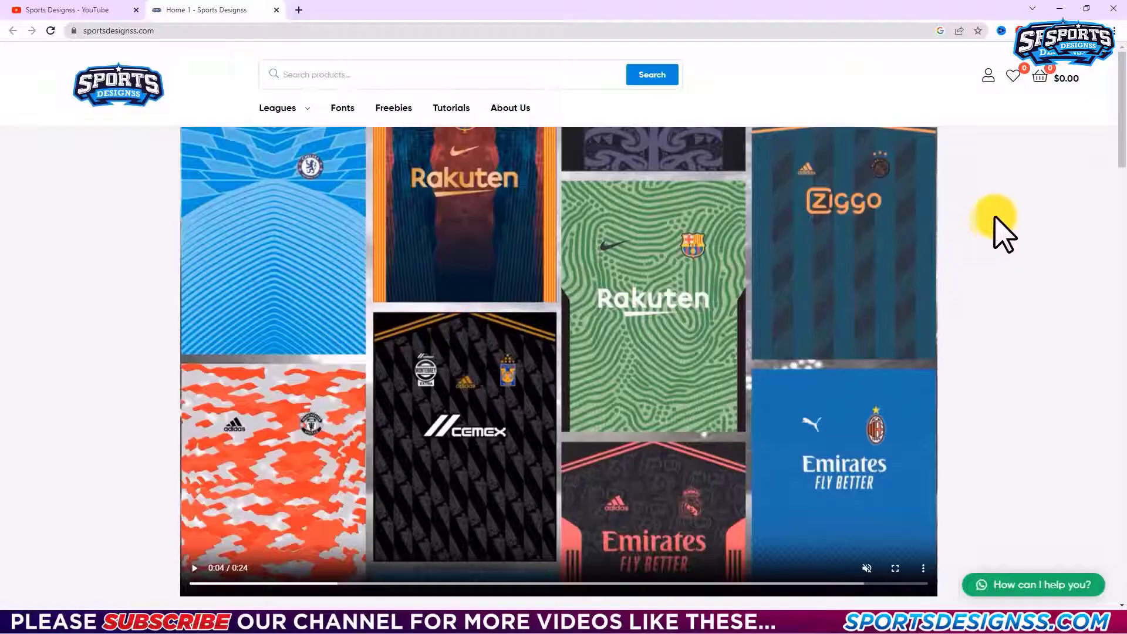
Scroll the Sports Designss product grid, go to page 2, and browse down through the jersey designs.
scroll(1122, 138, down, 2)
drag(1122, 138, 1121, 308)
scroll(1103, 294, down, 1)
scroll(1102, 296, down, 1)
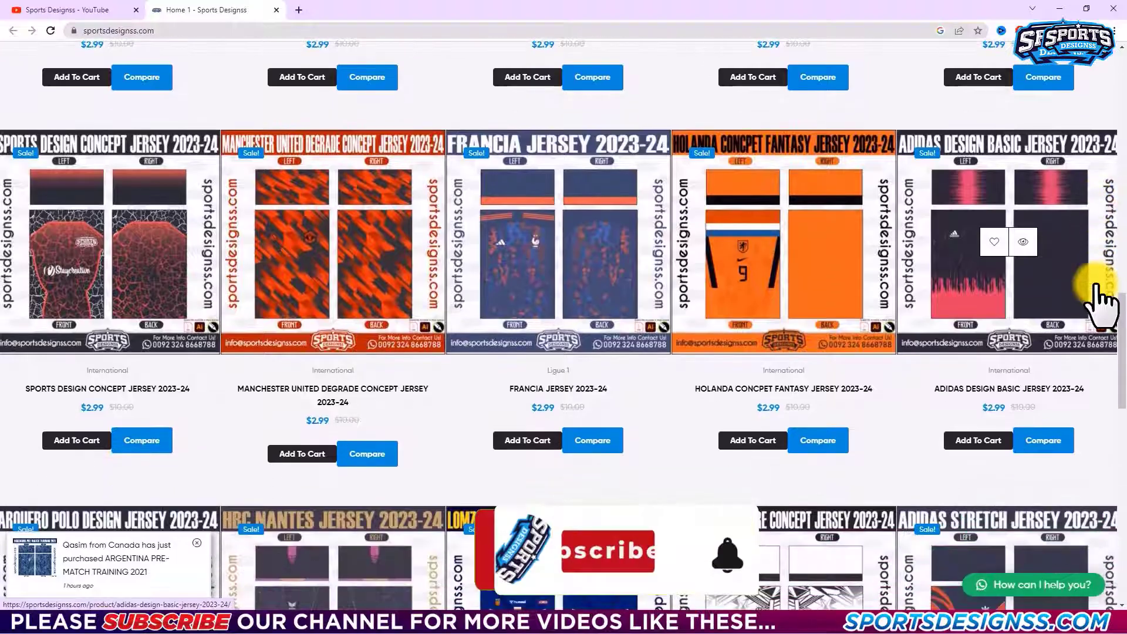
scroll(1101, 294, down, 5)
scroll(1100, 285, down, 1)
scroll(1101, 294, down, 2)
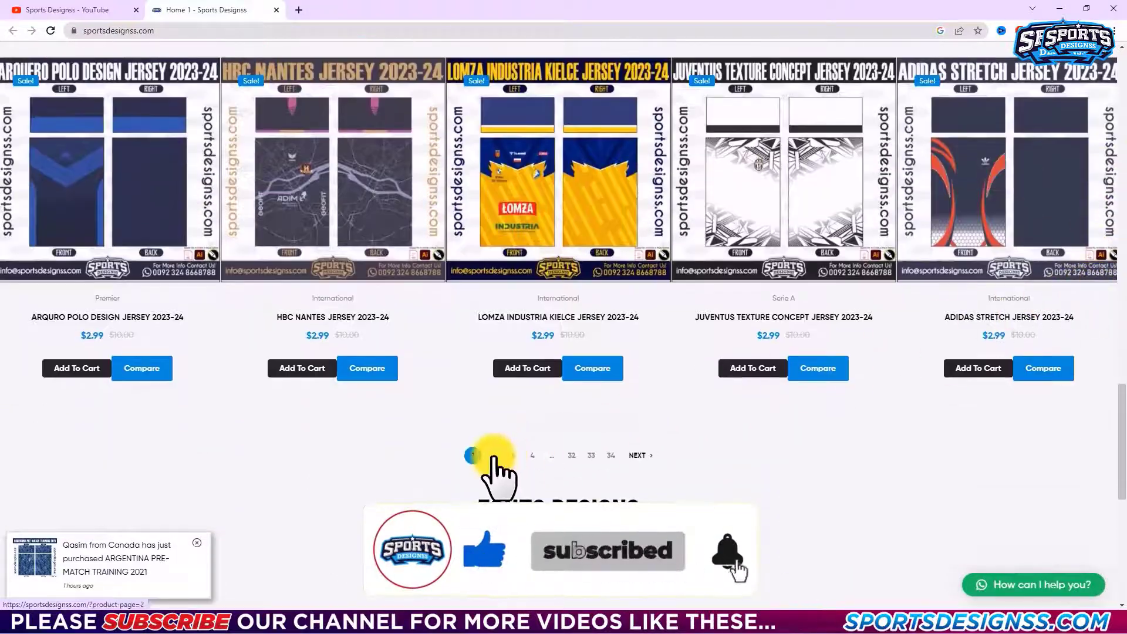
scroll(490, 463, down, 4)
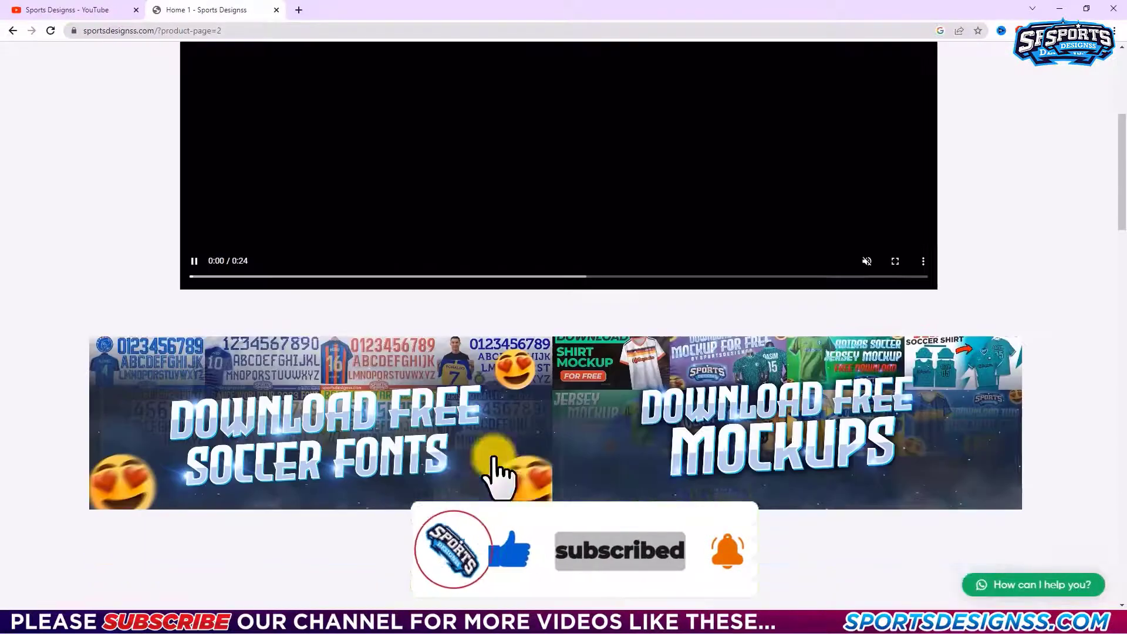
scroll(490, 464, down, 8)
scroll(346, 144, down, 2)
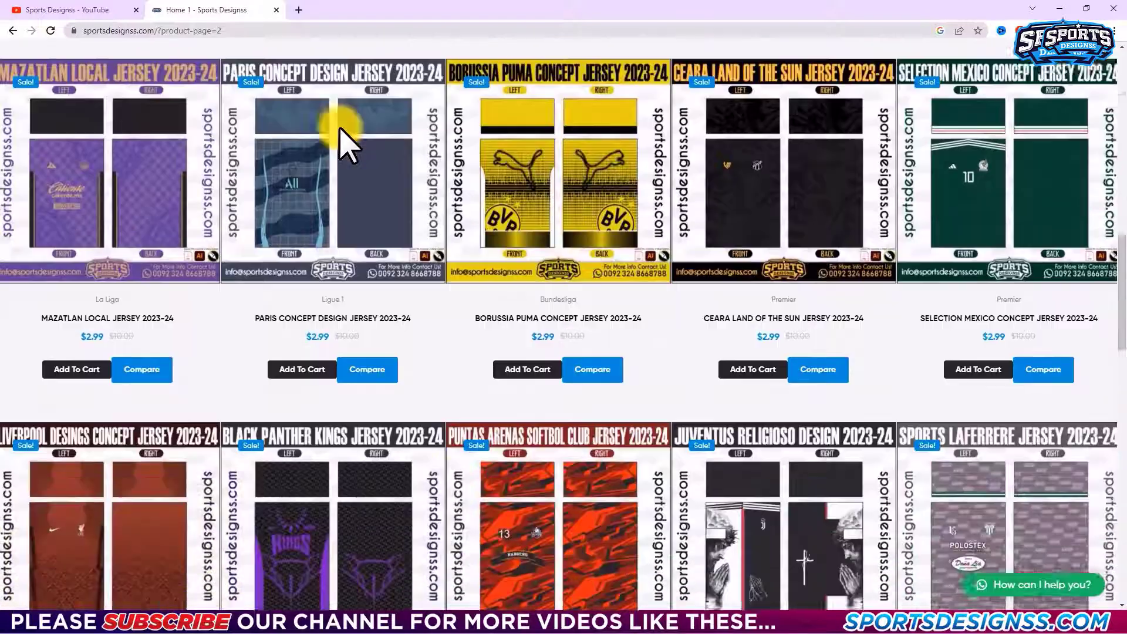
scroll(340, 143, down, 1)
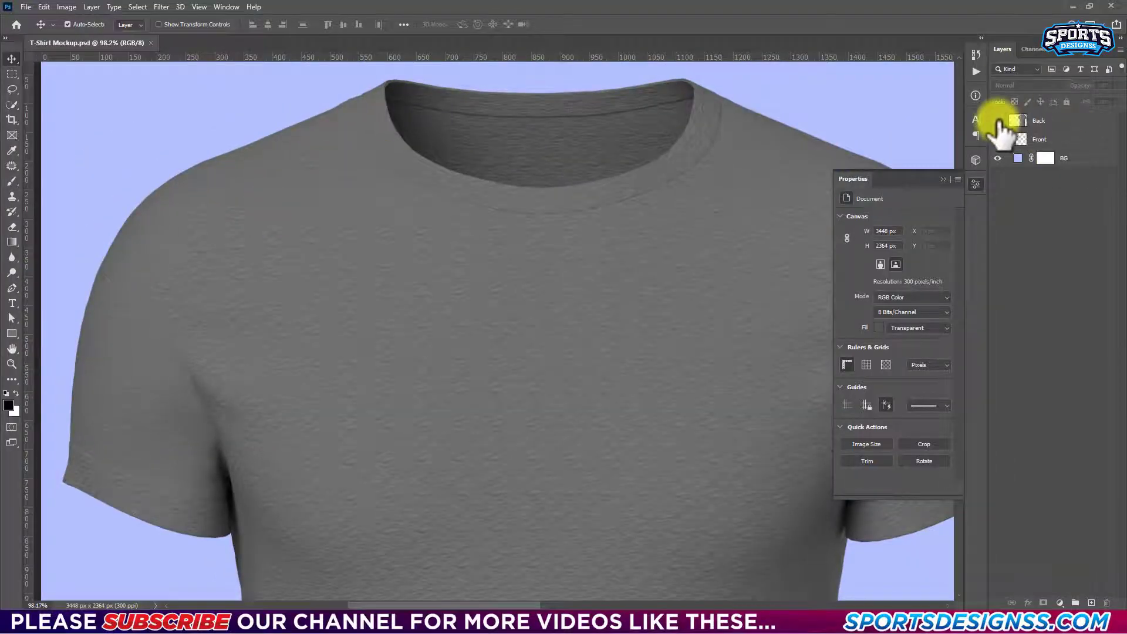
On the Front layer, pen-trace the left sleeve from the shoulder down its seam.
click(1048, 139)
key(p)
scroll(113, 223, up, 3)
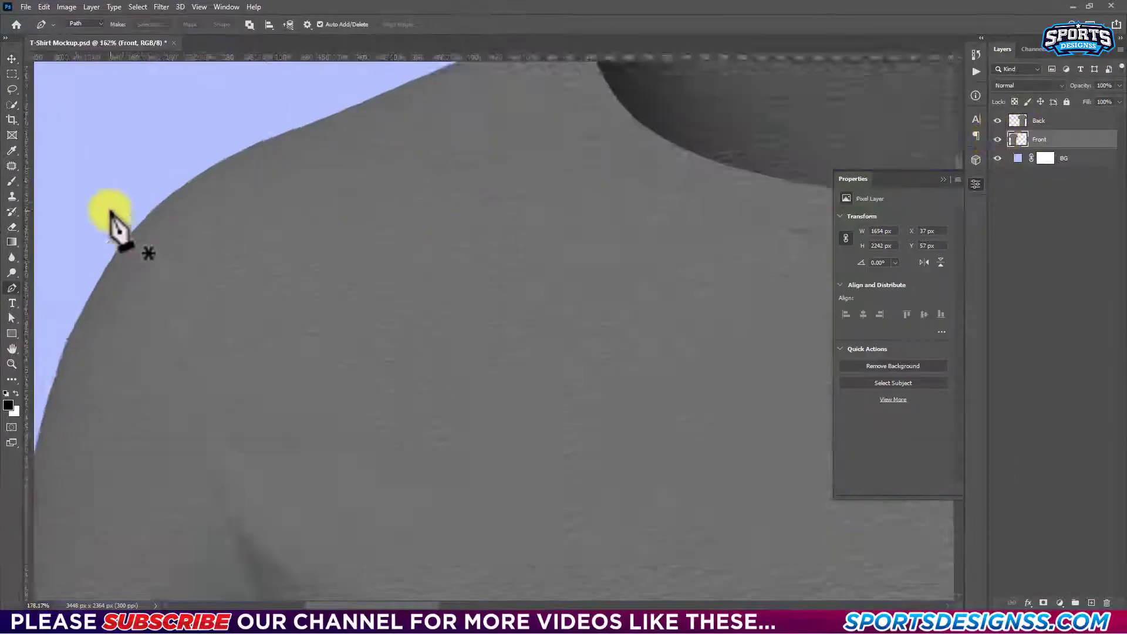
scroll(191, 211, up, 2)
click(223, 224)
drag(243, 287, 251, 227)
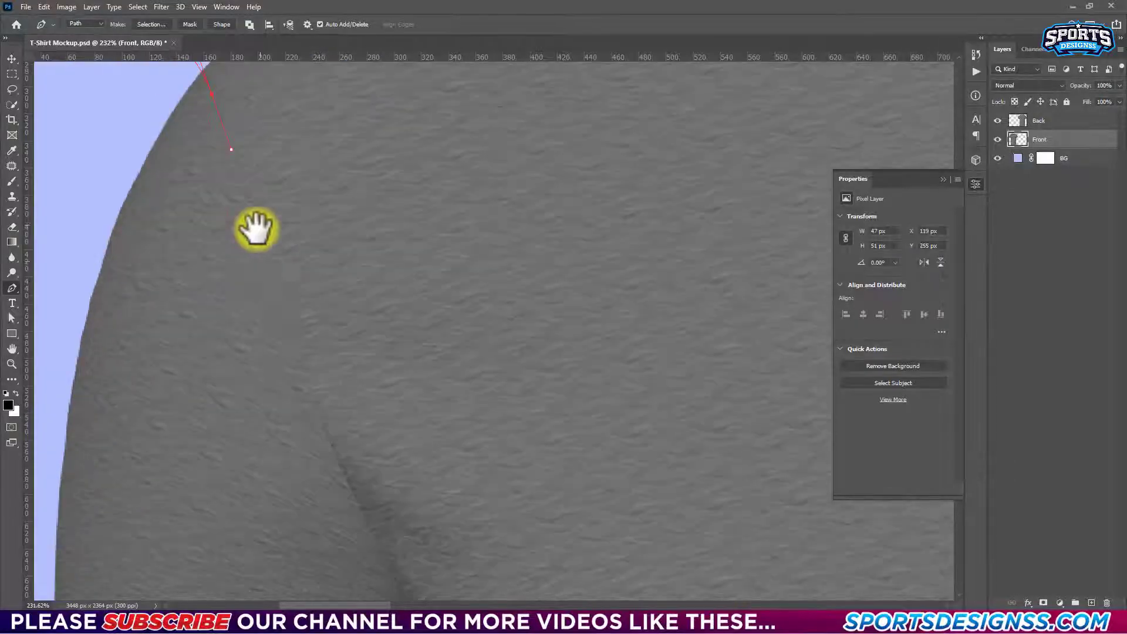
drag(315, 403, 293, 209)
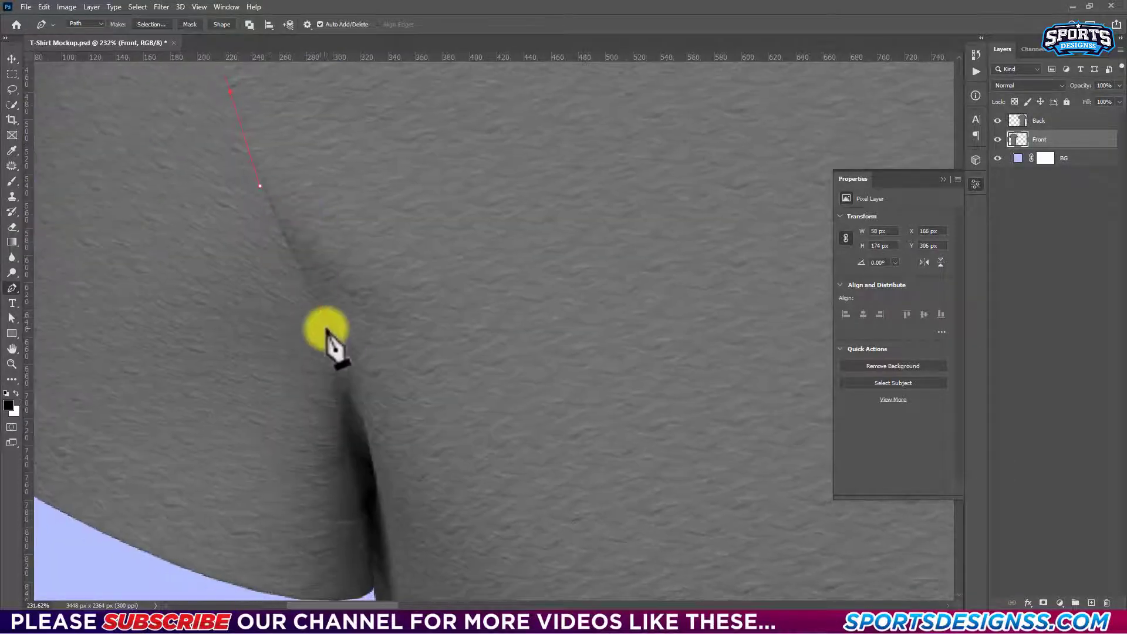
drag(347, 380, 319, 208)
click(329, 220)
click(324, 253)
click(332, 297)
click(341, 339)
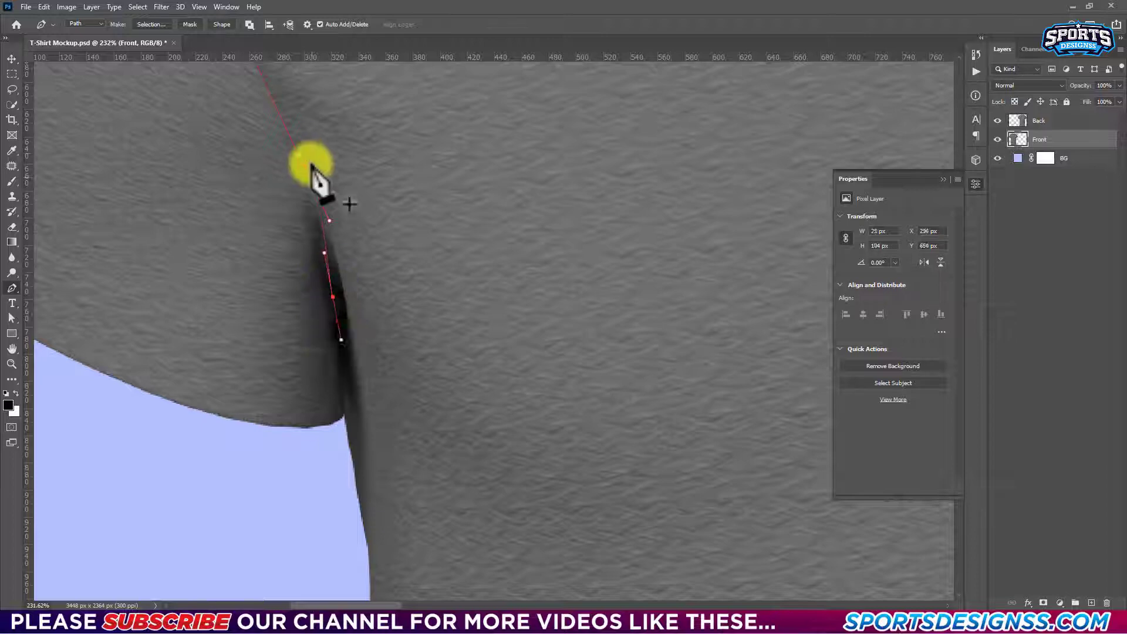
Finish the left sleeve outline around the armpit fold and hem, closing it outside the shirt.
key(ctrl+z)
drag(329, 273, 333, 285)
click(346, 411)
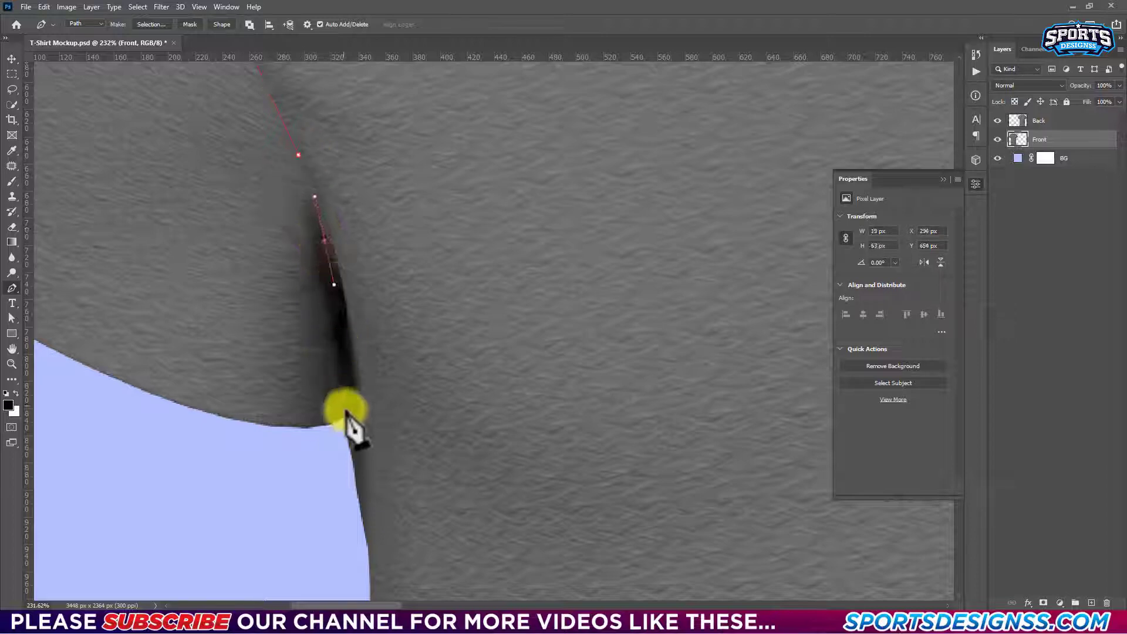
drag(346, 420, 340, 433)
alt+scroll(340, 434, down, 3)
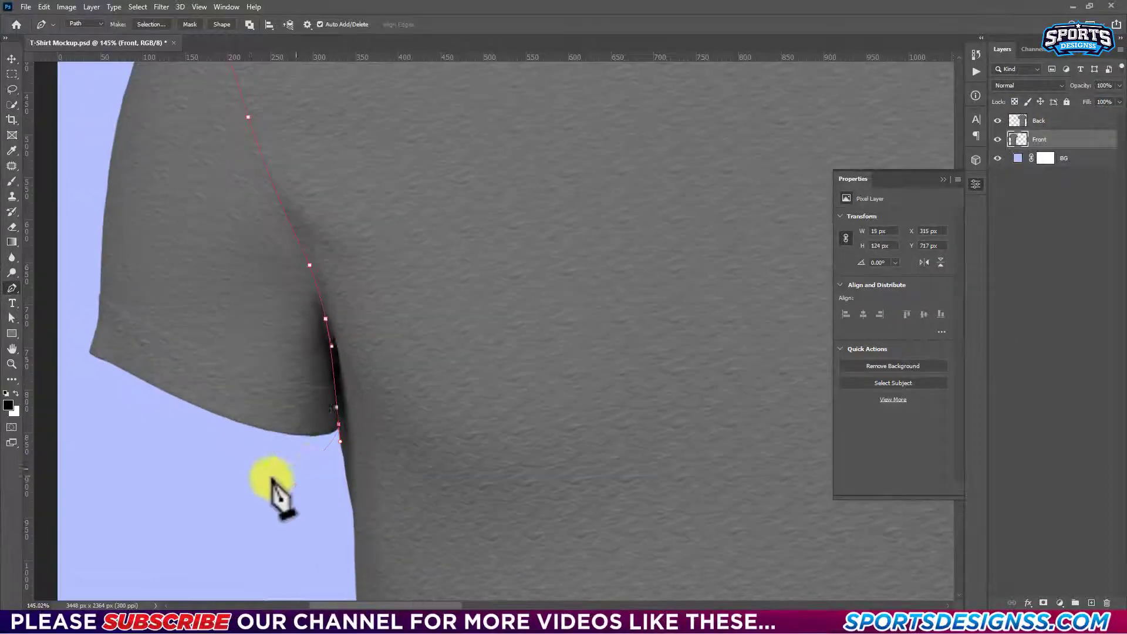
drag(124, 422, 226, 473)
drag(176, 182, 276, 378)
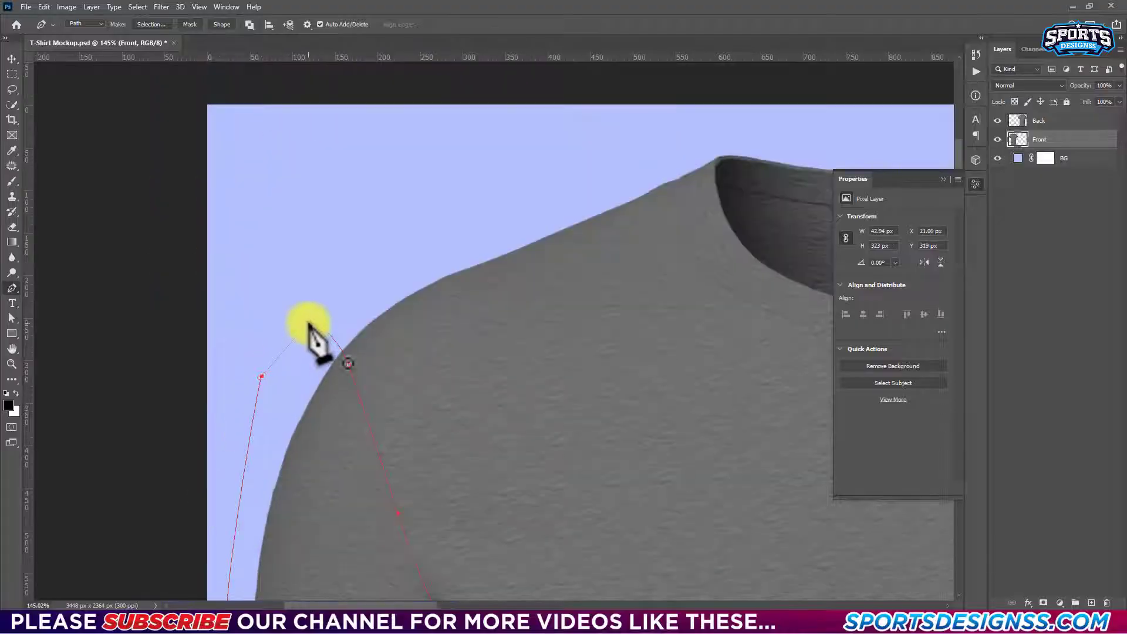
alt+scroll(311, 338, down, 5)
drag(573, 410, 545, 388)
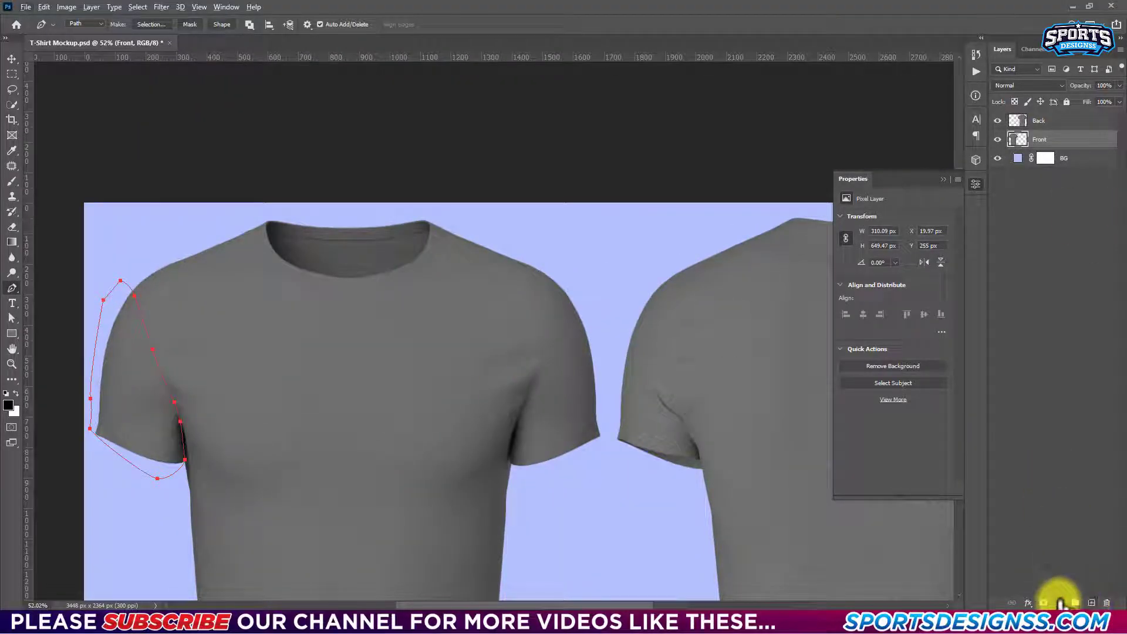
Fill the left sleeve shape with a white solid colour fill layer.
click(1060, 603)
click(1061, 395)
drag(855, 402, 740, 348)
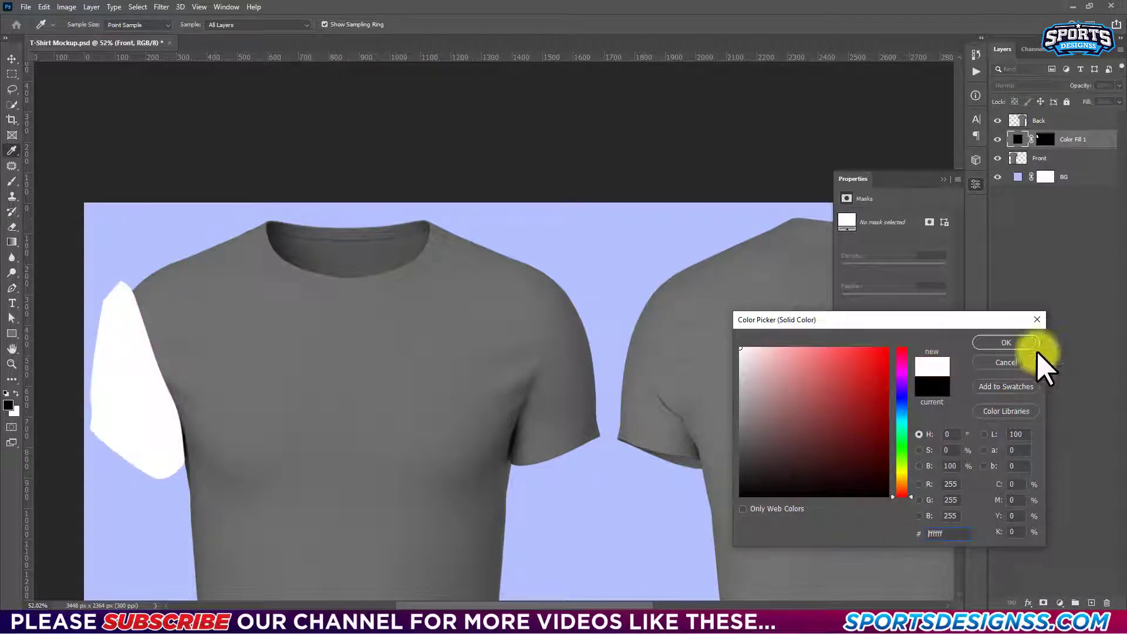
click(1006, 343)
On the Front layer, pen-trace the right sleeve outline and close it at the shoulder.
click(1043, 157)
key(p)
alt+scroll(566, 290, up, 5)
alt+scroll(572, 311, up, 2)
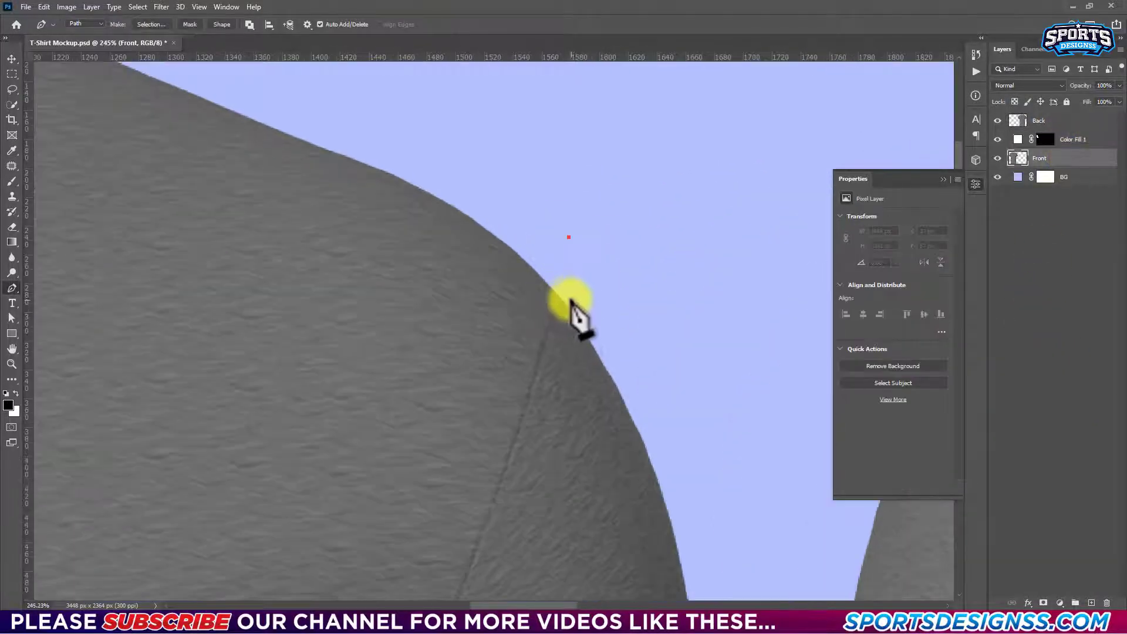
drag(568, 289, 532, 394)
drag(502, 502, 506, 322)
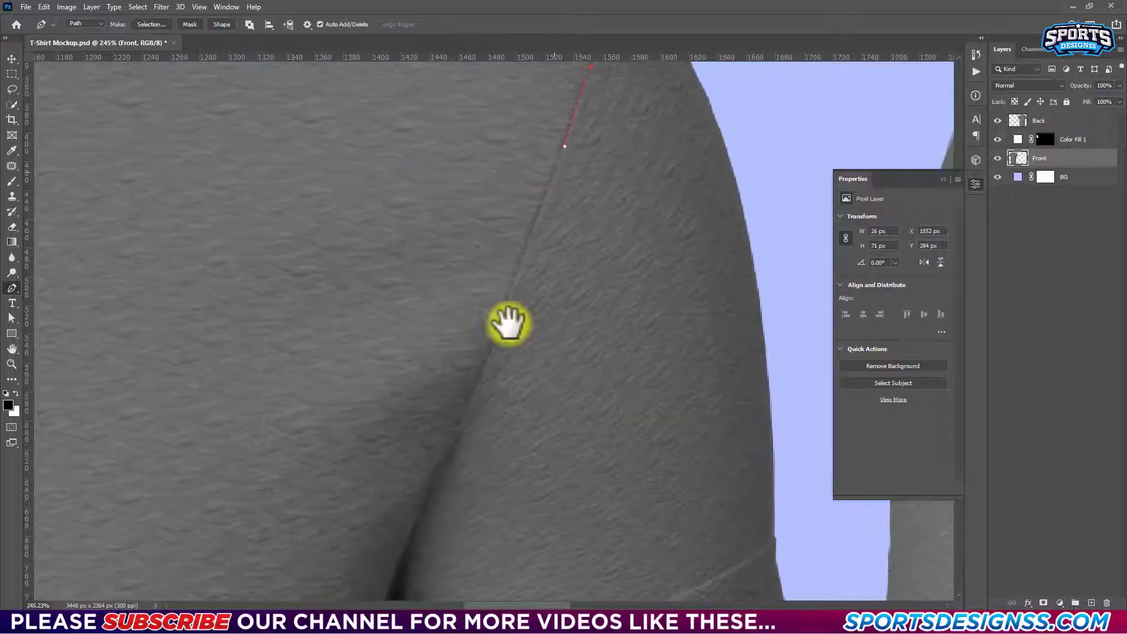
drag(491, 372, 469, 435)
drag(473, 297, 469, 240)
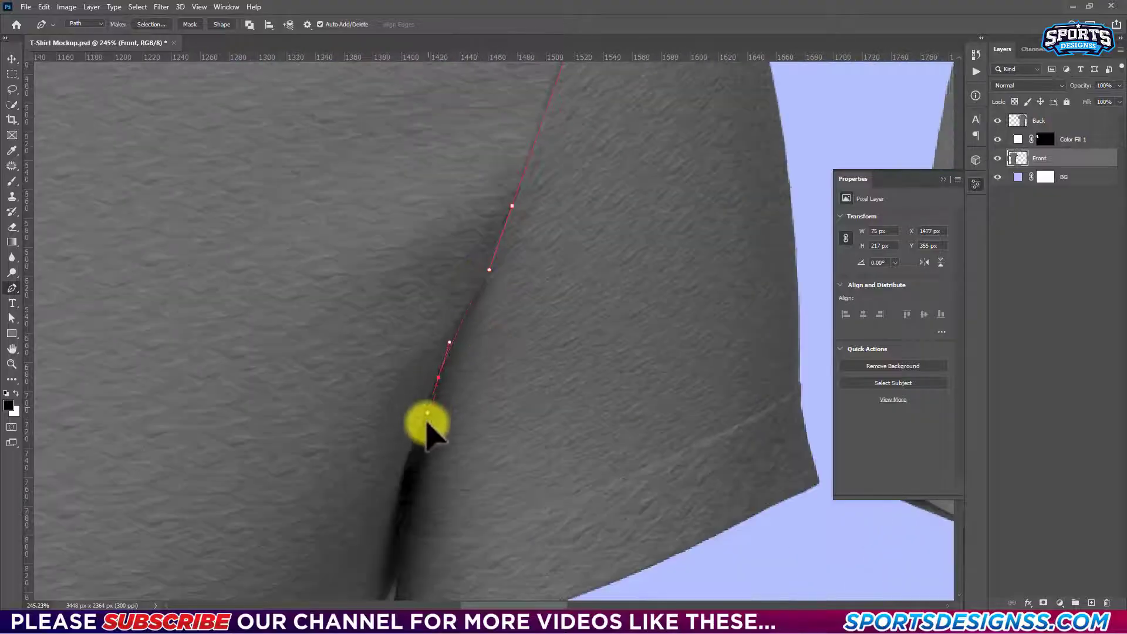
drag(403, 570, 455, 325)
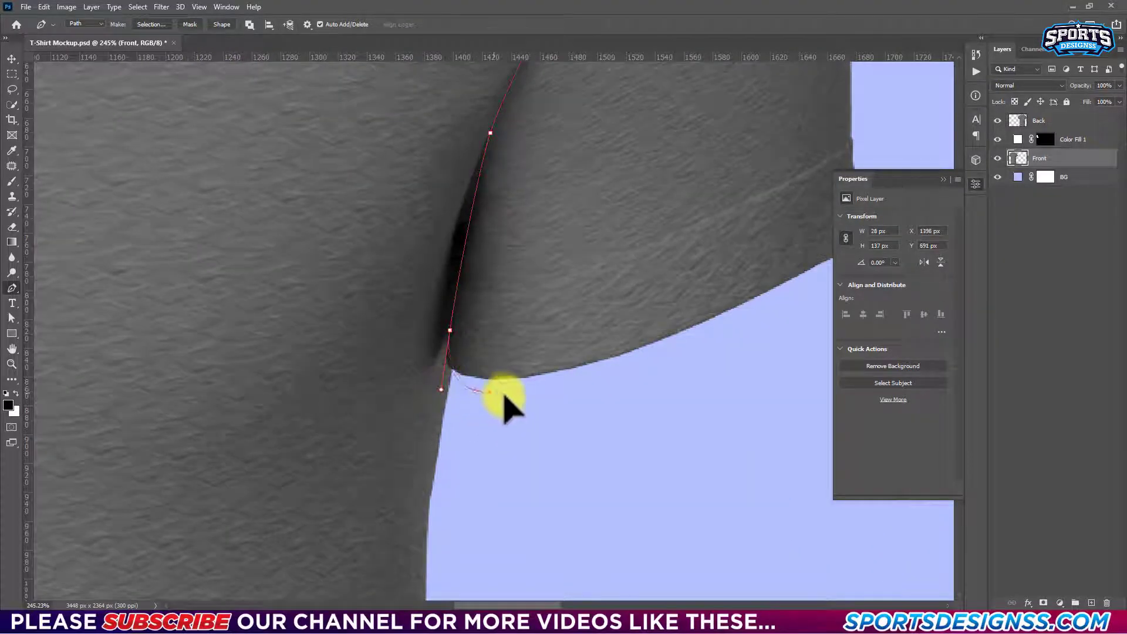
scroll(508, 405, down, 3)
drag(755, 302, 599, 496)
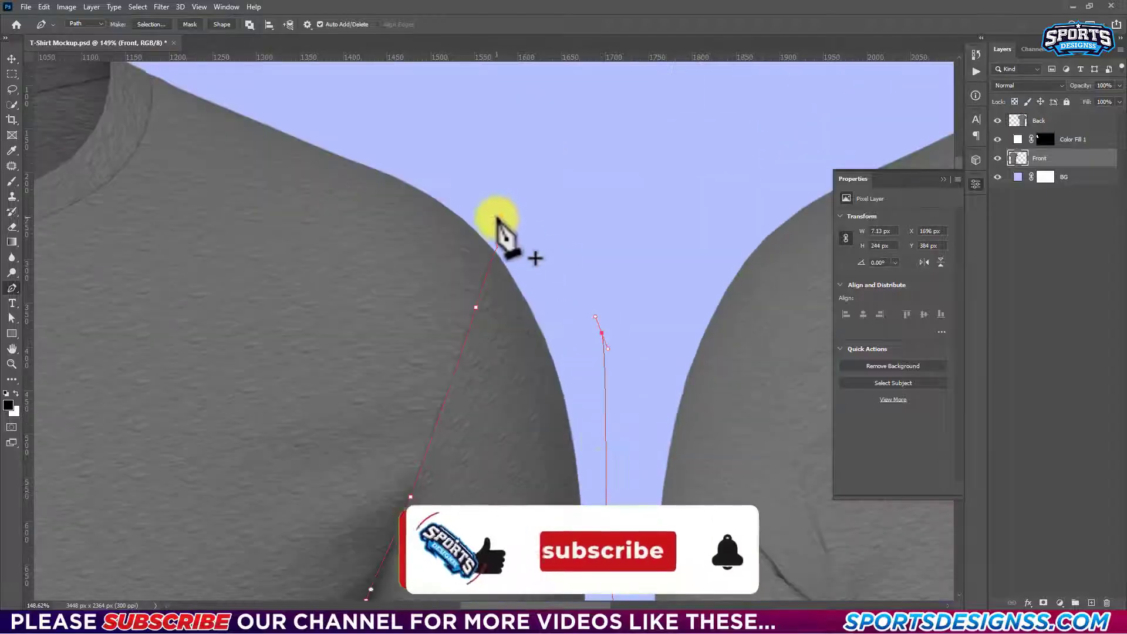
scroll(637, 358, down, 5)
Fill the right sleeve selection with a white solid colour fill layer, then zoom to the collar.
key(ctrl+Return)
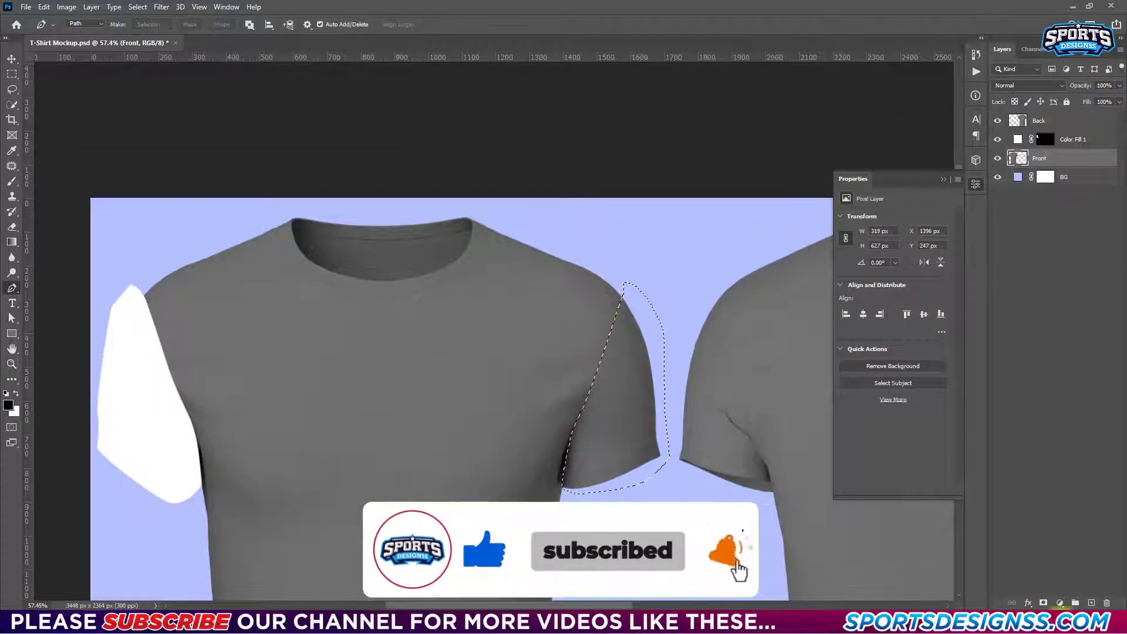
click(1059, 603)
click(1056, 399)
click(780, 352)
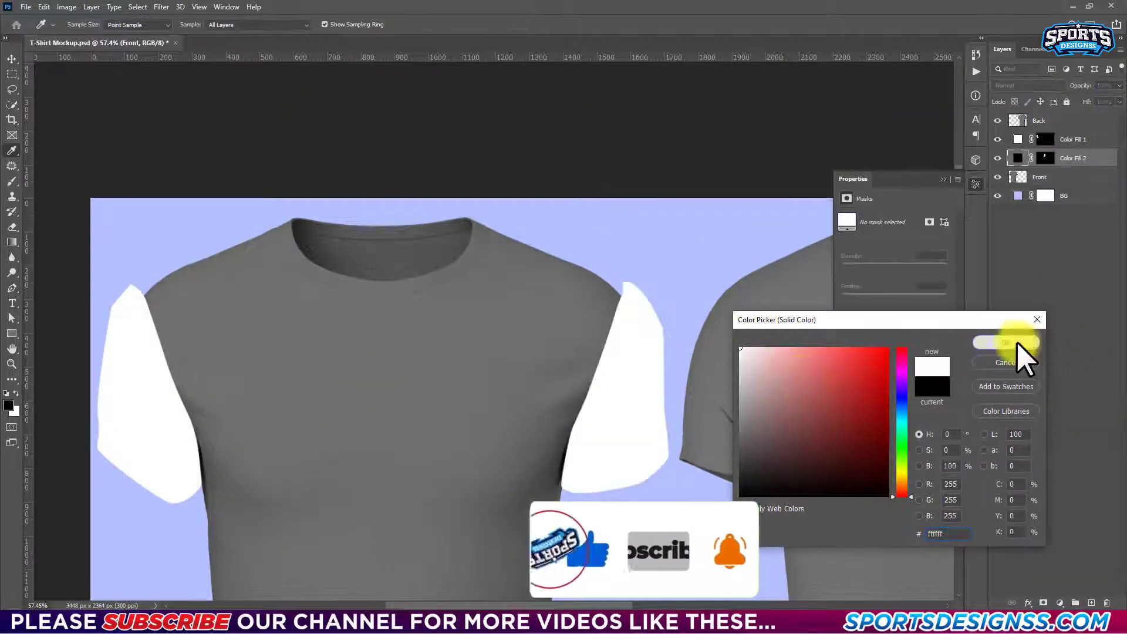
click(1017, 343)
click(1047, 178)
drag(247, 280, 322, 310)
Pen-trace the front collar outline from shoulder to shoulder seam.
scroll(276, 267, up, 8)
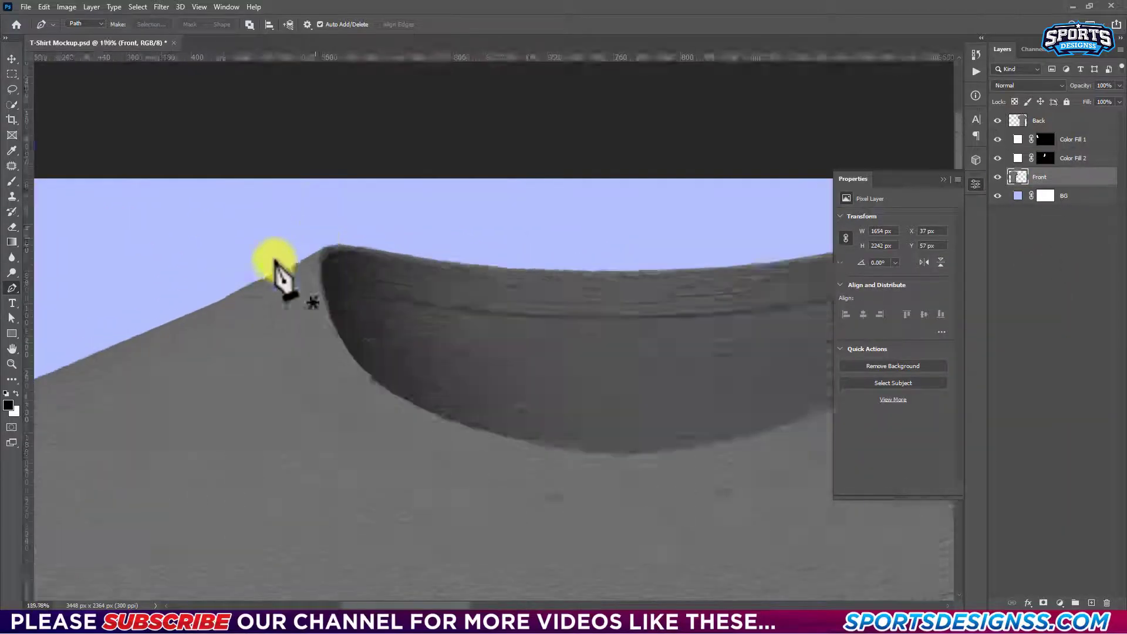
click(288, 271)
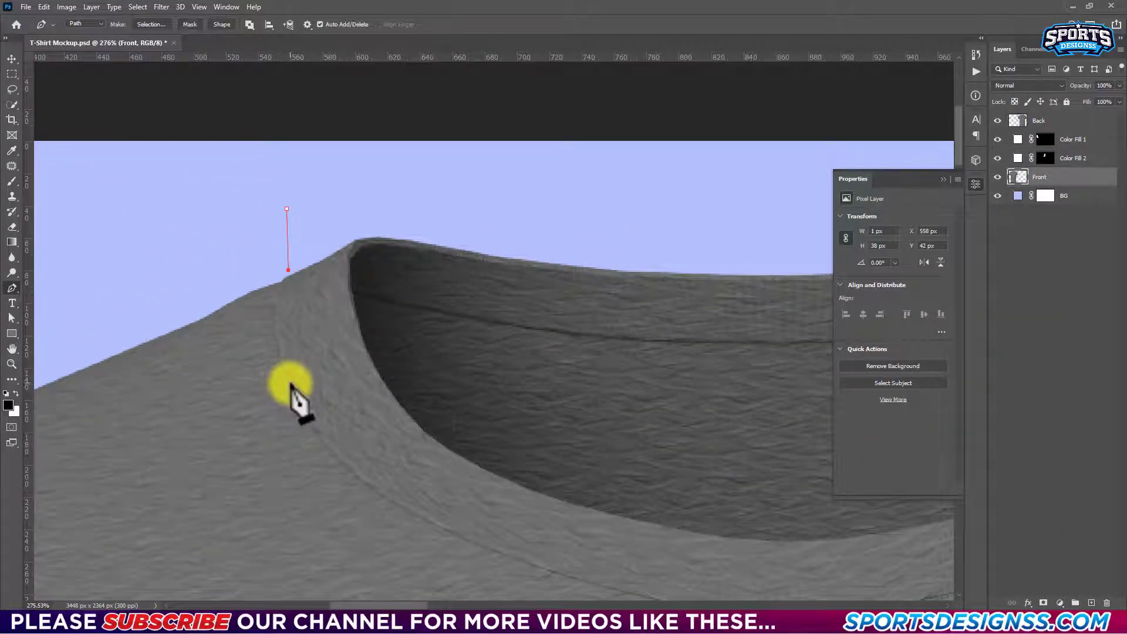
click(330, 468)
drag(472, 506, 289, 219)
click(420, 298)
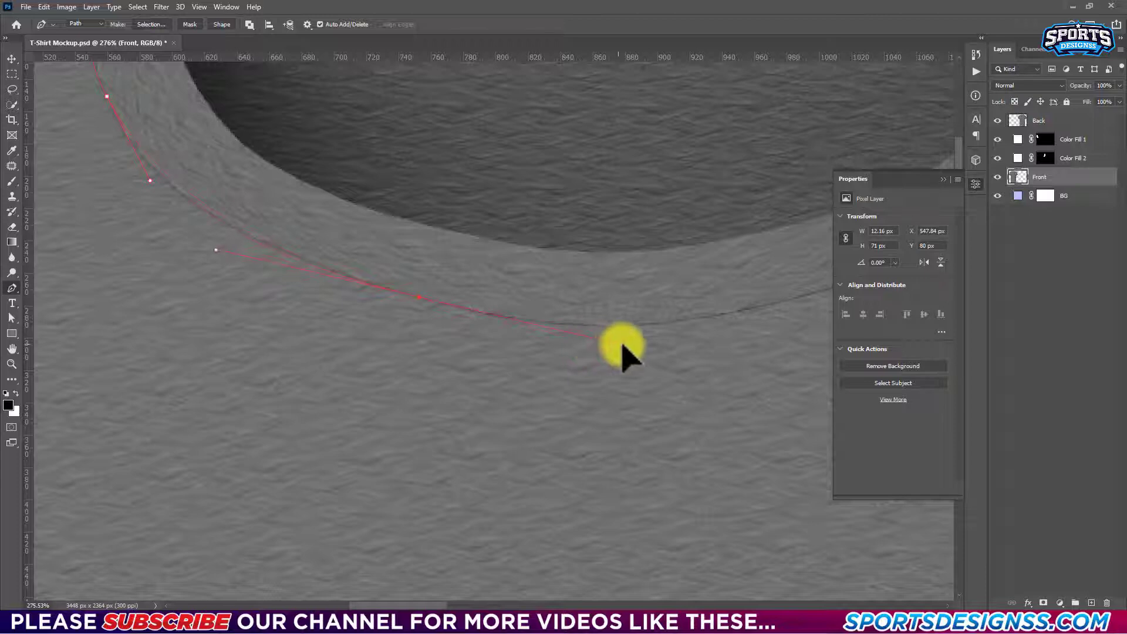
click(631, 361)
drag(728, 317, 573, 360)
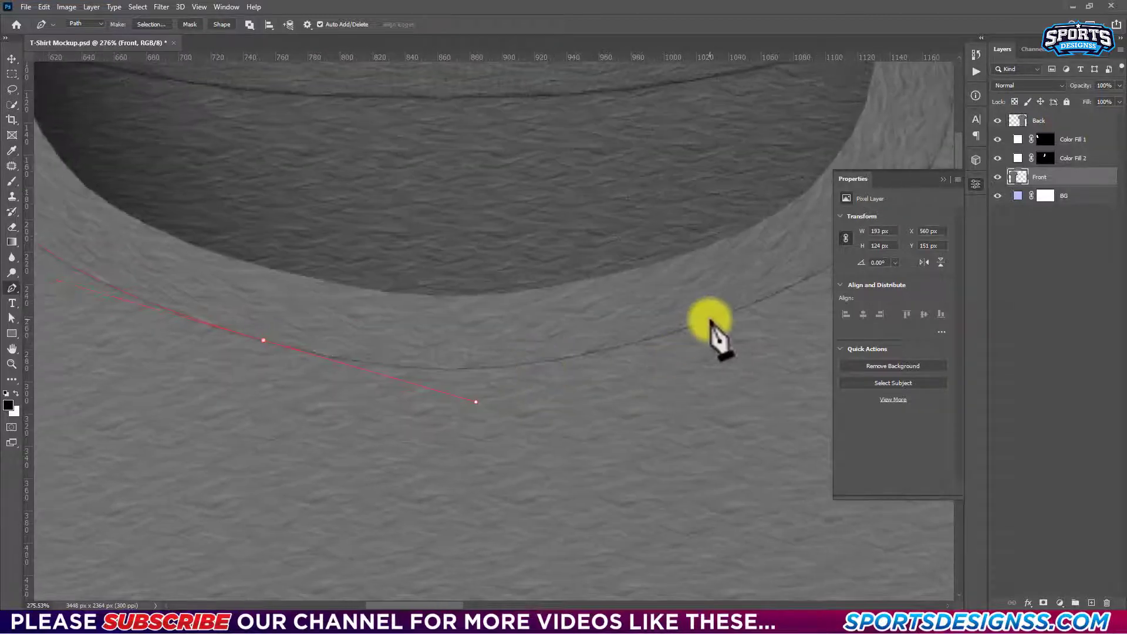
click(772, 296)
drag(772, 295, 442, 453)
click(568, 369)
click(591, 321)
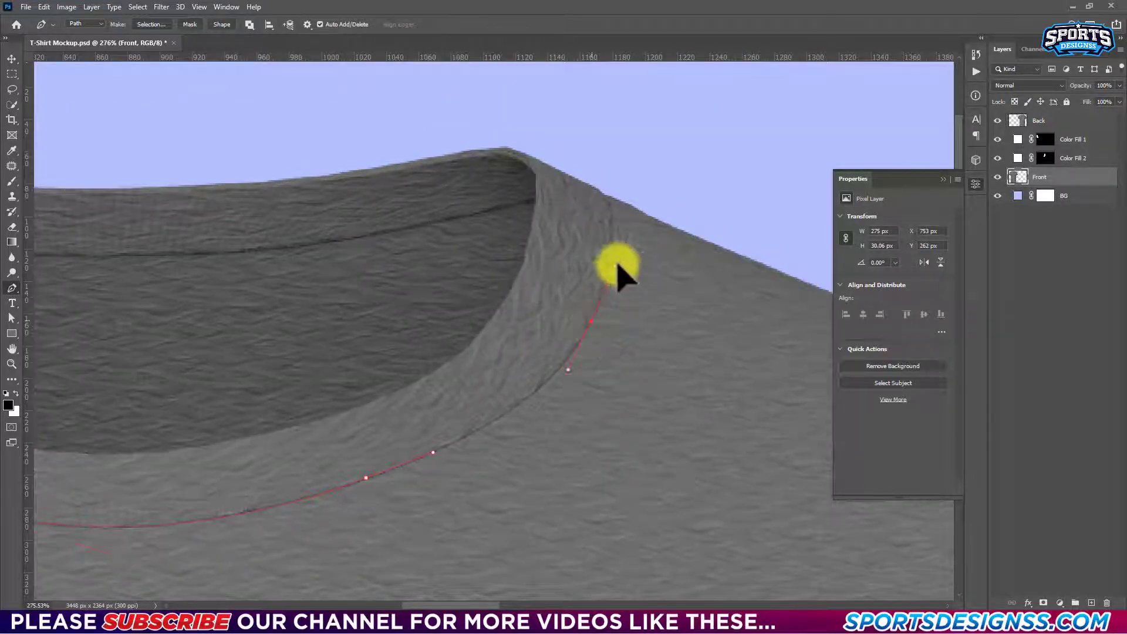
click(644, 224)
Close the collar path and fill it with a white solid colour fill layer.
drag(589, 159, 559, 334)
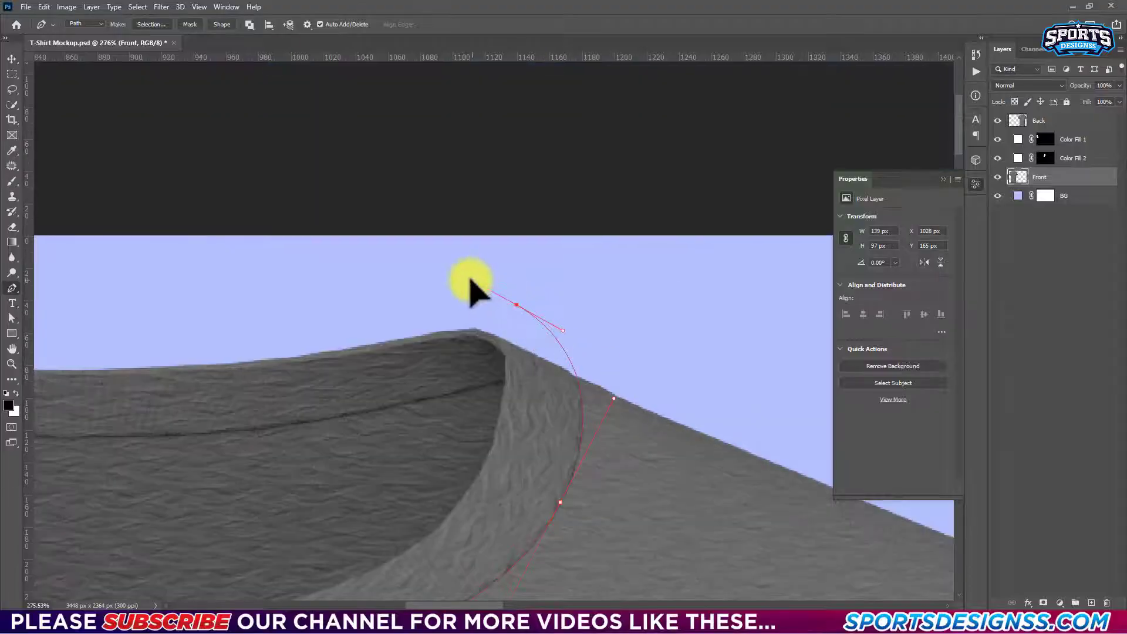
drag(472, 288, 379, 422)
click(376, 373)
scroll(327, 447, down, 3)
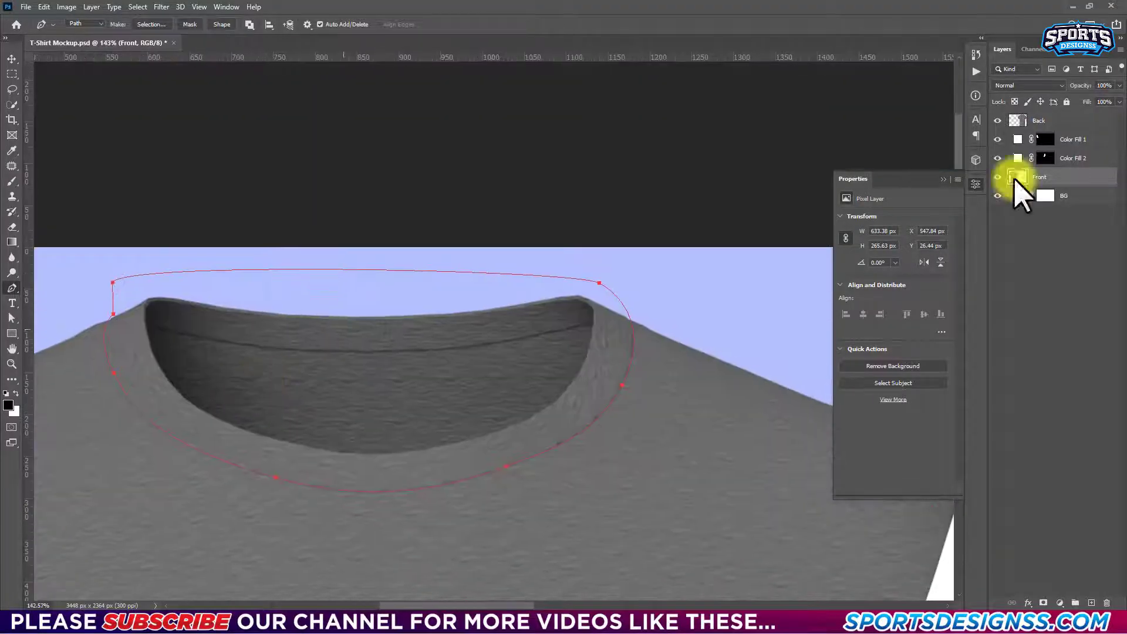
key(ctrl+Return)
click(1059, 603)
click(1068, 394)
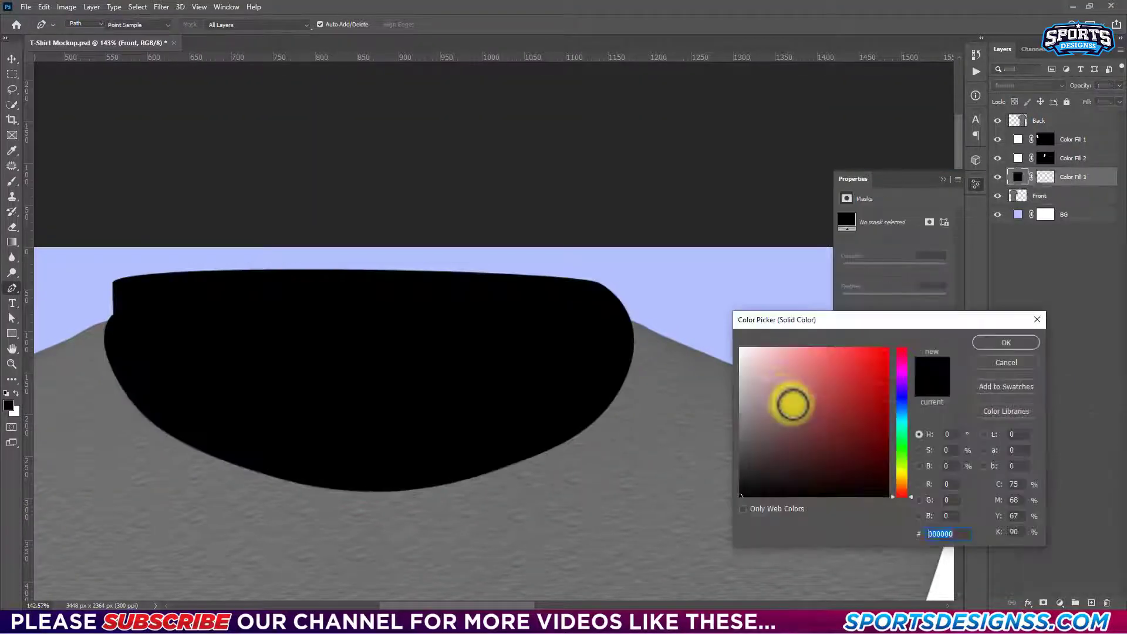
click(740, 348)
click(1006, 342)
Hide Color Fill 3 and start tracing the inner back neckline with the Pen tool.
click(997, 177)
key(p)
scroll(163, 352, up, 3)
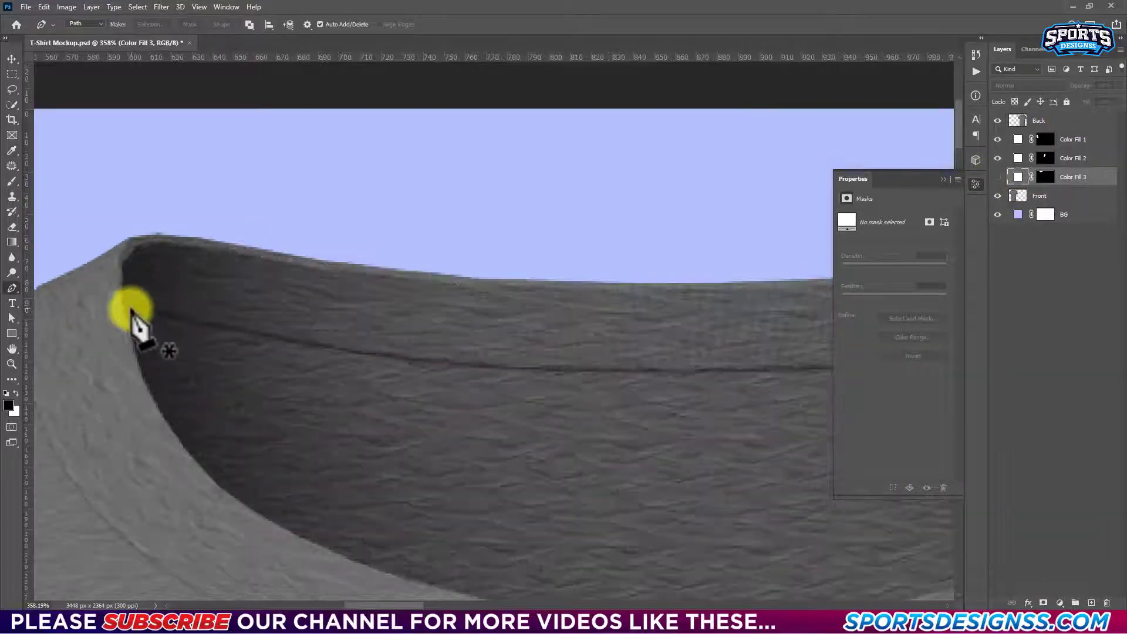
scroll(131, 315, up, 2)
drag(218, 487, 299, 566)
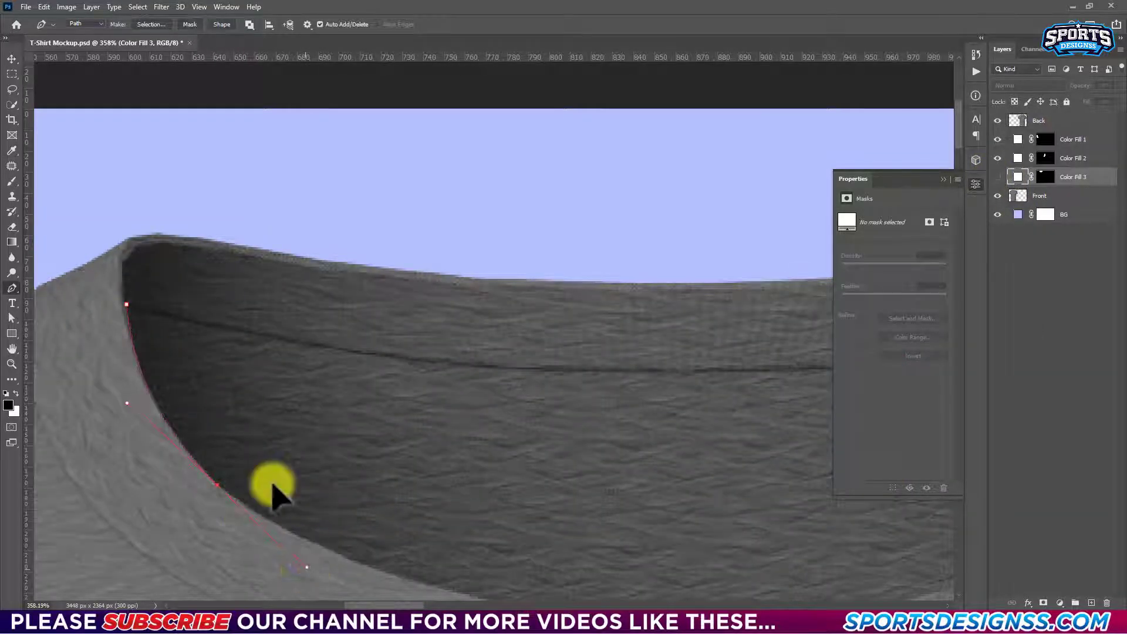
scroll(272, 491, down, 2)
drag(455, 485, 548, 493)
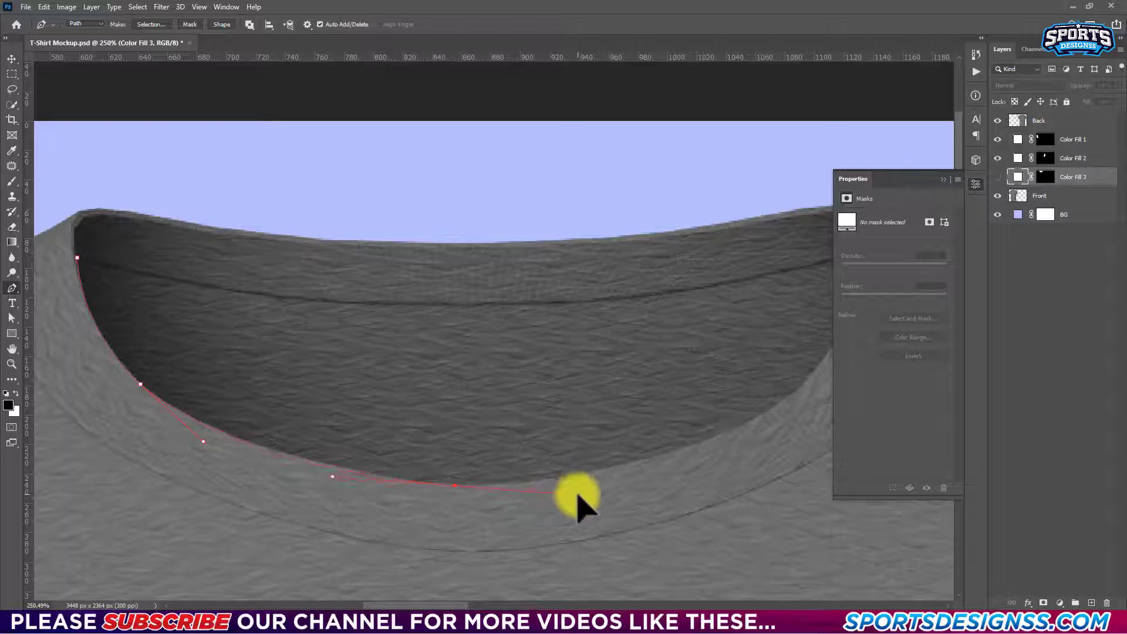
drag(674, 460, 455, 499)
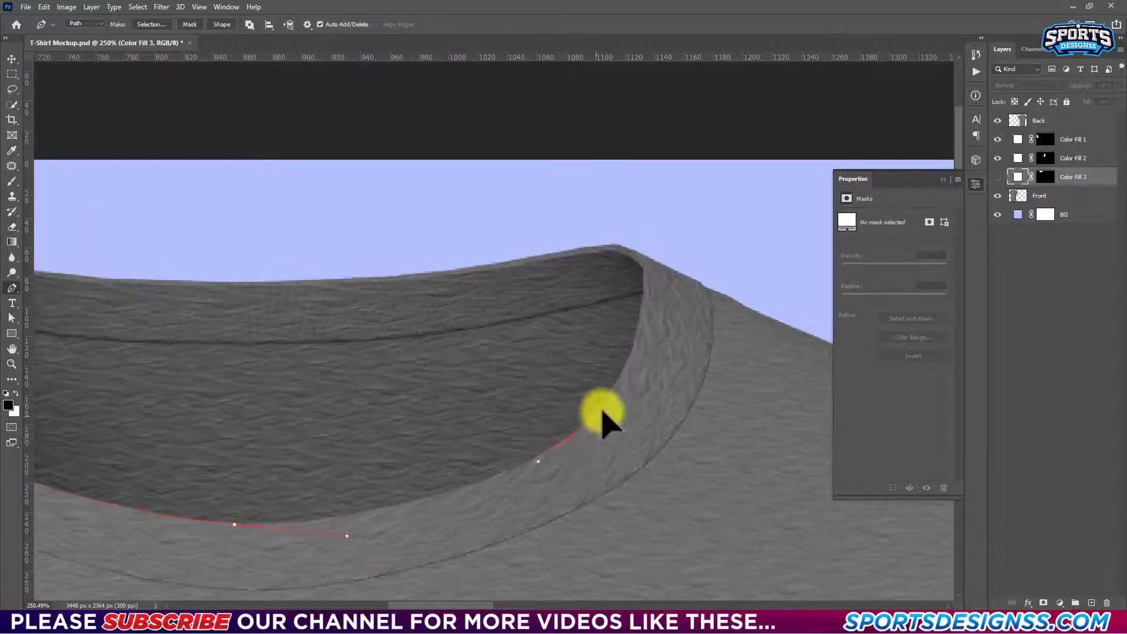
scroll(643, 331, up, 2)
click(641, 277)
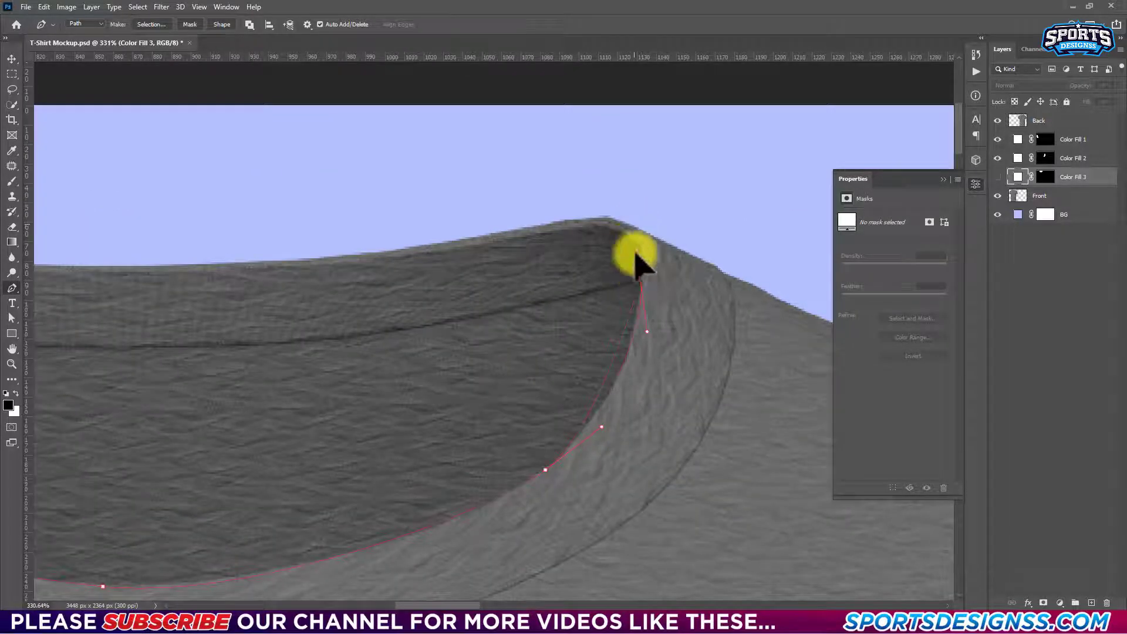
Close the inner neck path, fill it light grey, and show Color Fill 3 again.
drag(132, 355, 290, 395)
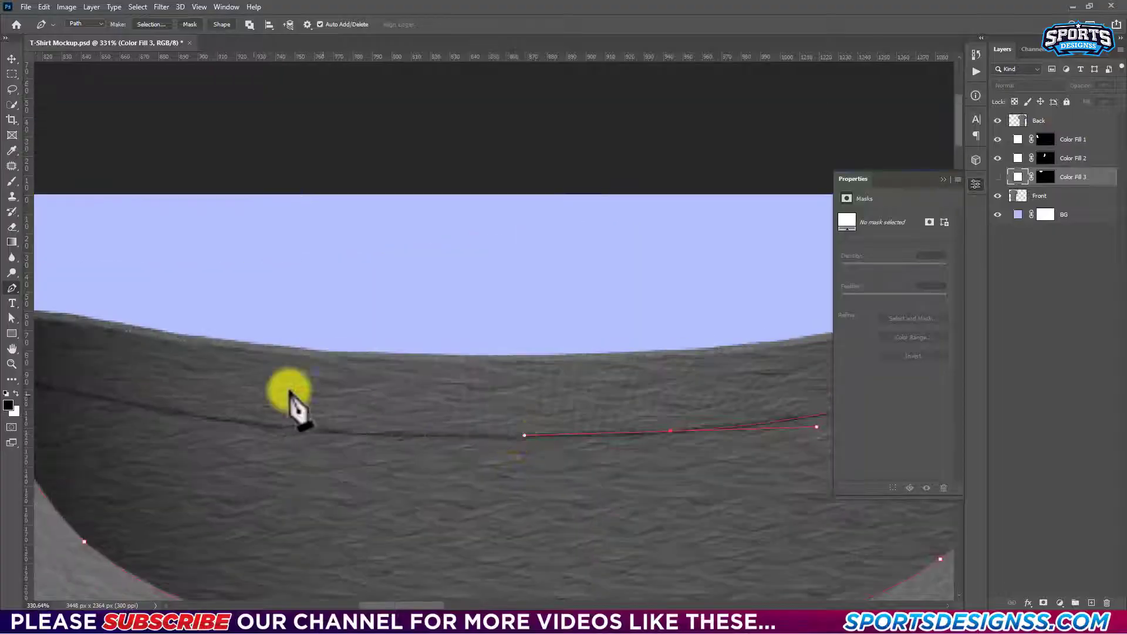
mouse_move(236, 423)
mouse_down()
mouse_move(101, 397)
mouse_move(411, 454)
mouse_up()
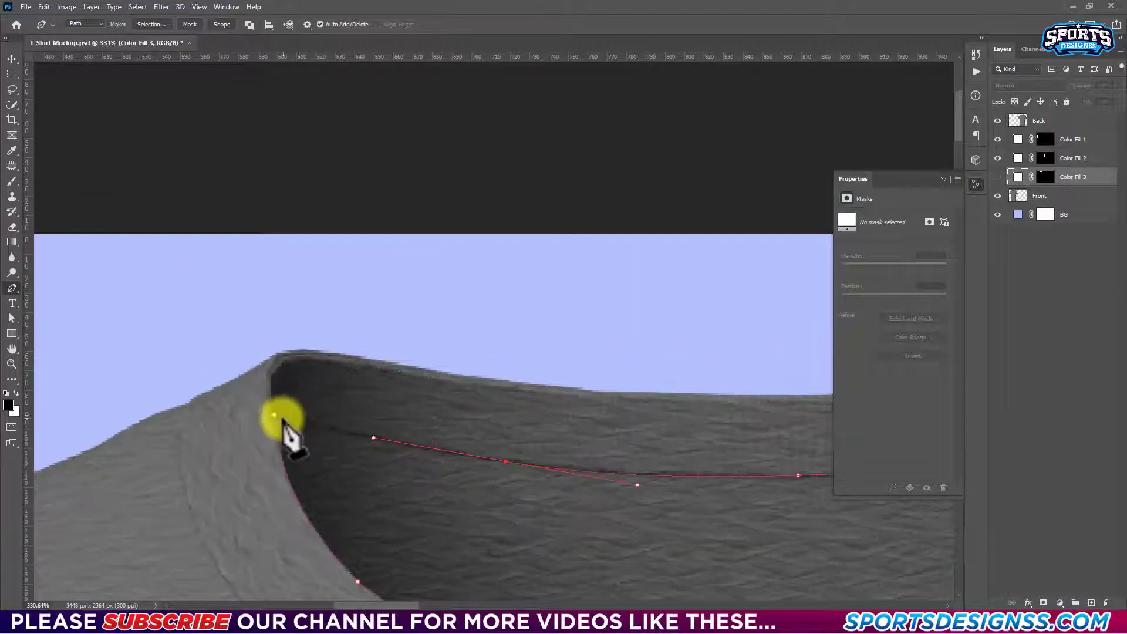
click(276, 422)
alt+scroll(616, 441, down, 5)
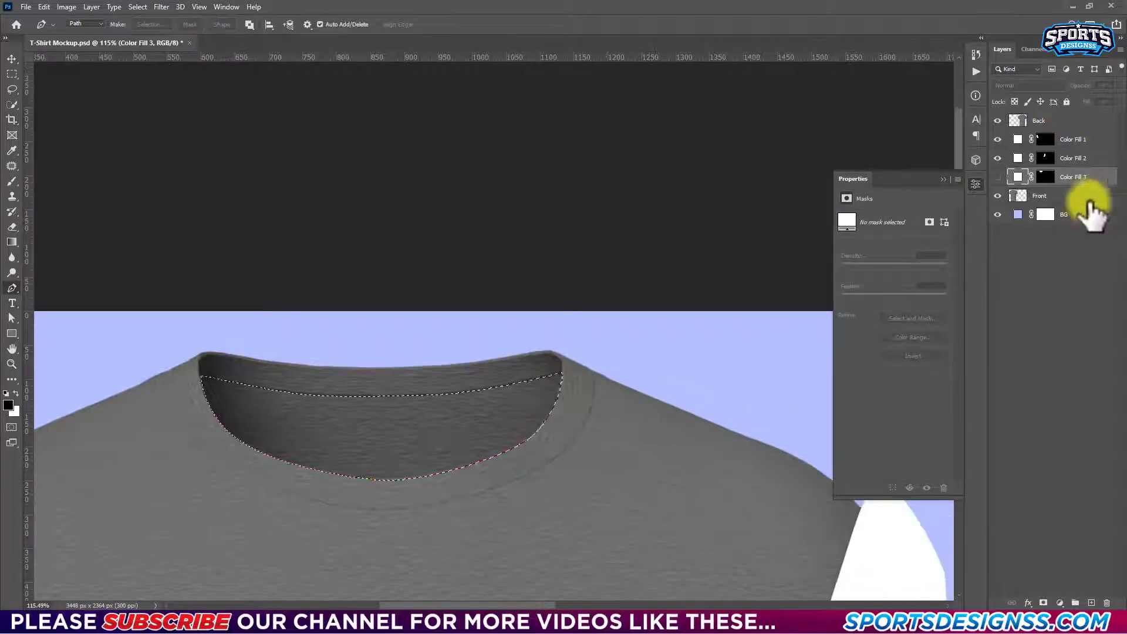
click(1063, 599)
click(1067, 400)
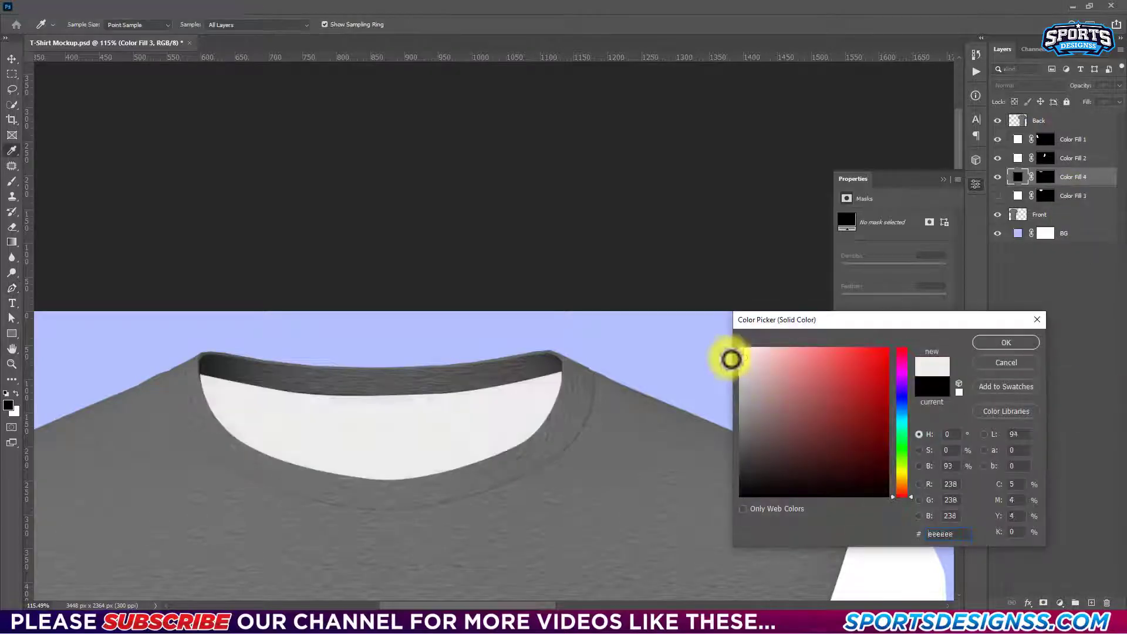
drag(730, 357, 710, 385)
click(1034, 342)
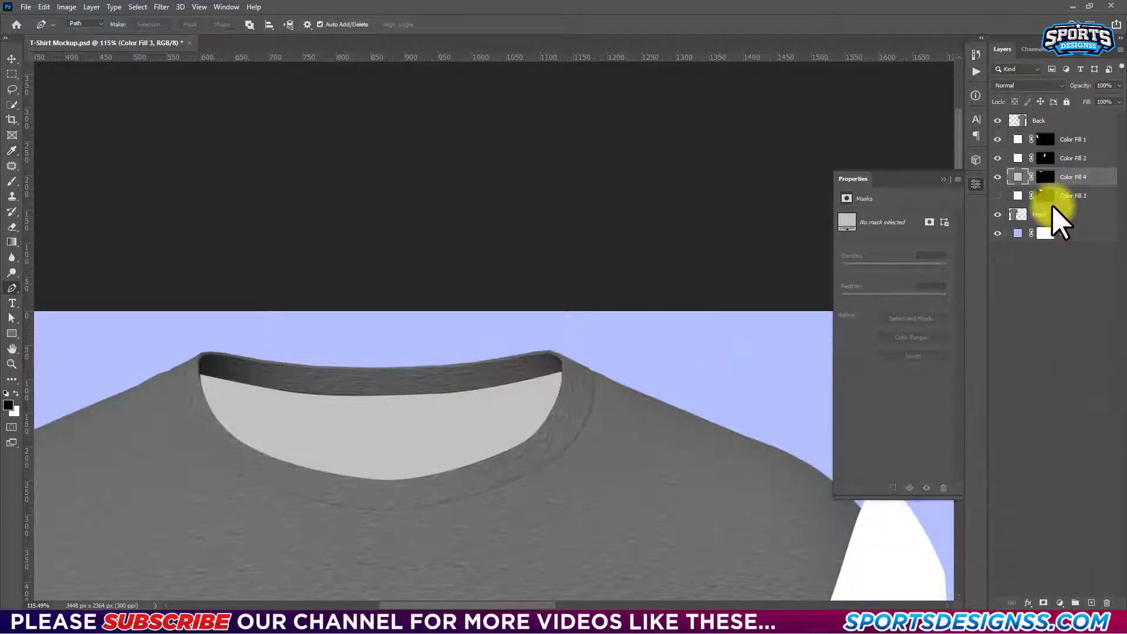
click(997, 196)
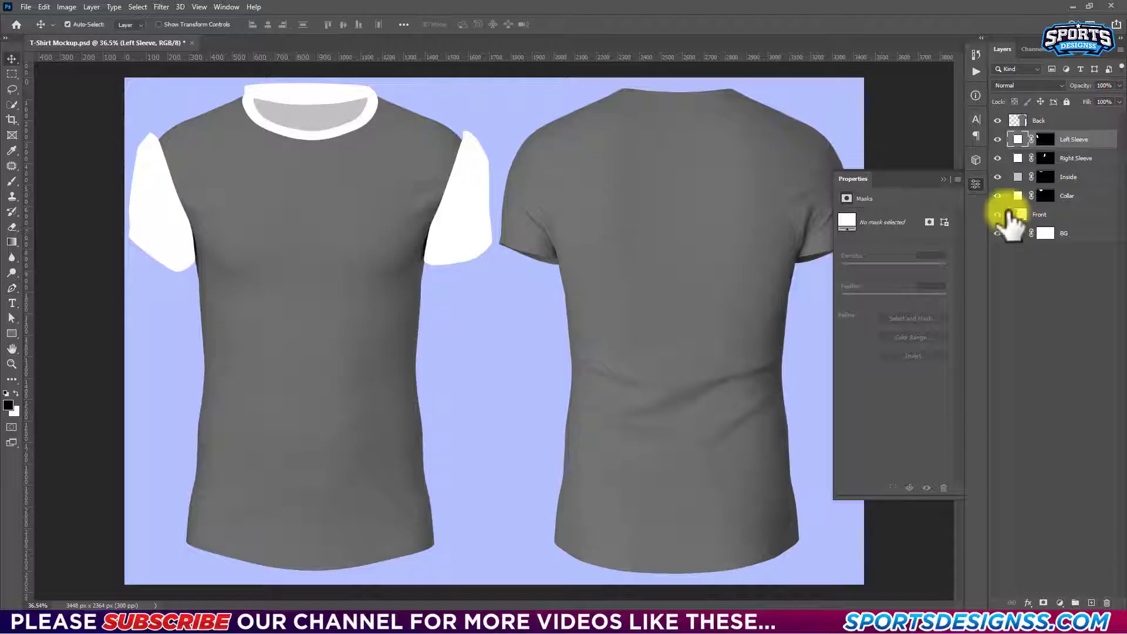
Add a black solid colour fill named Front from the shirt outline and reposition it in the stack.
ctrl+click(1010, 220)
right_click(1034, 381)
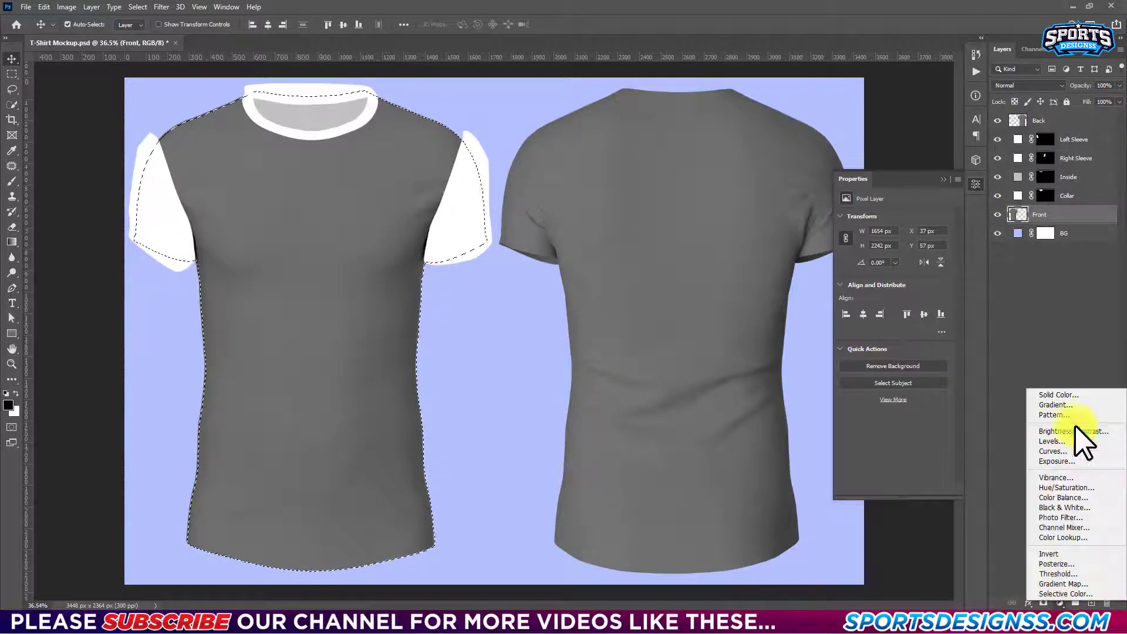
key(alt+BackSpace)
click(1004, 359)
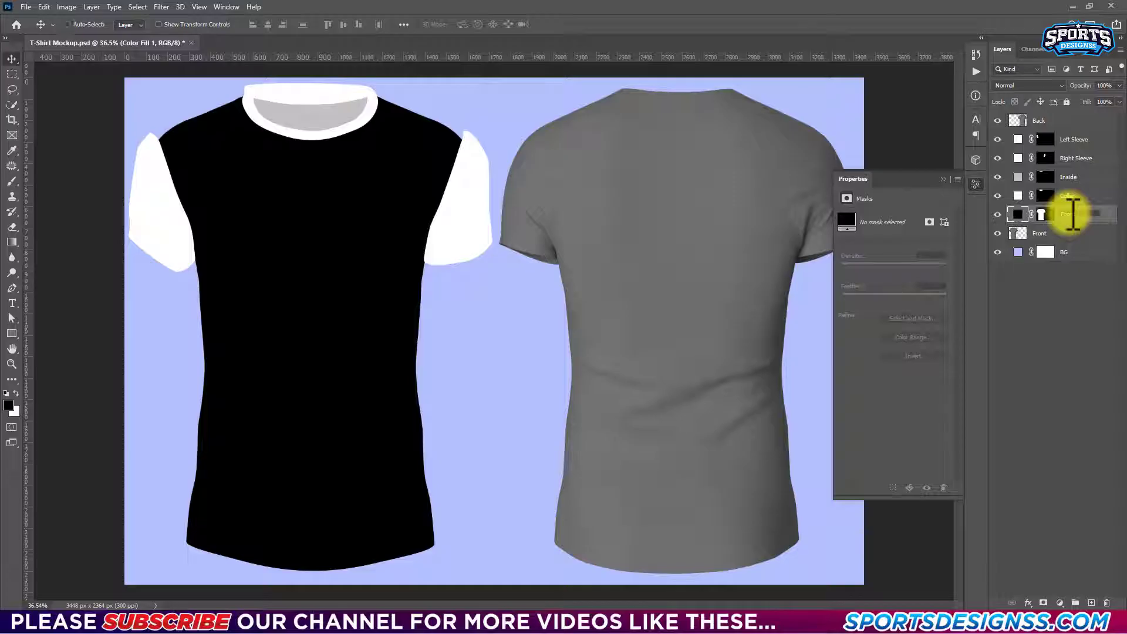
key(Return)
mouse_move(1036, 217)
mouse_down()
mouse_move(1051, 196)
mouse_move(1050, 209)
mouse_up()
Paint the collar and both sleeves out of the Front fill layer's mask.
key(b)
drag(276, 114, 319, 108)
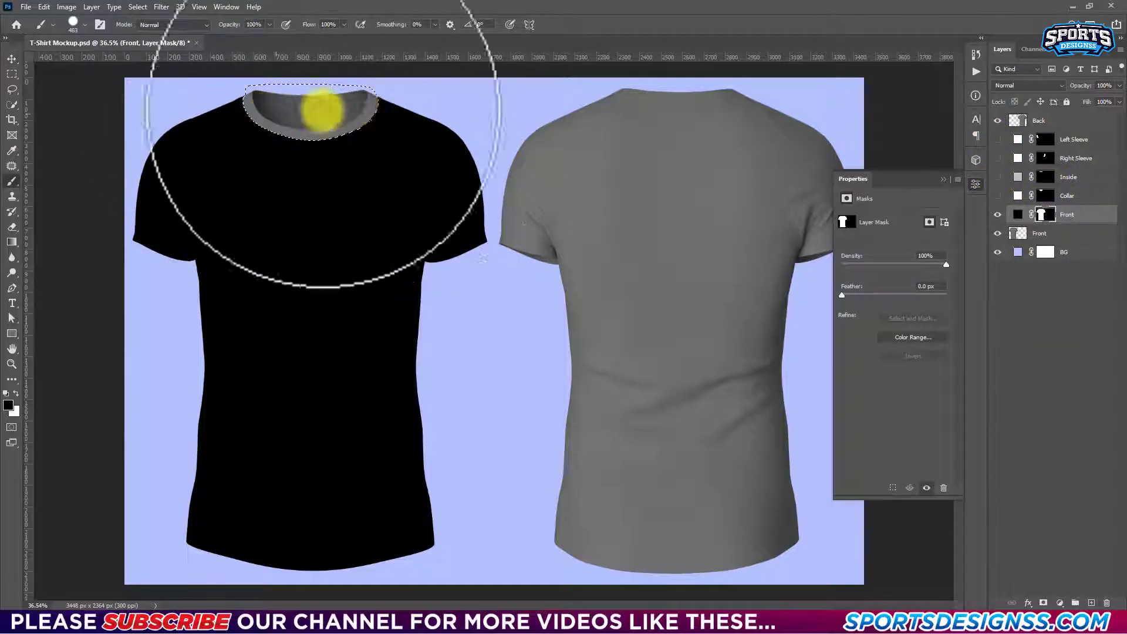
drag(1044, 217, 1048, 183)
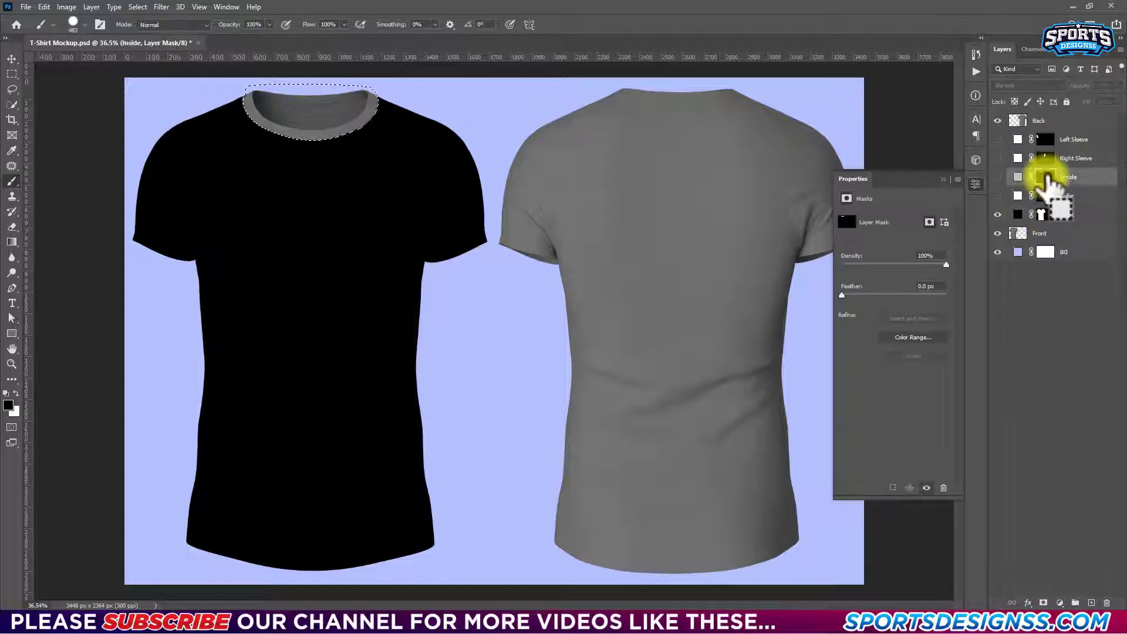
click(1049, 216)
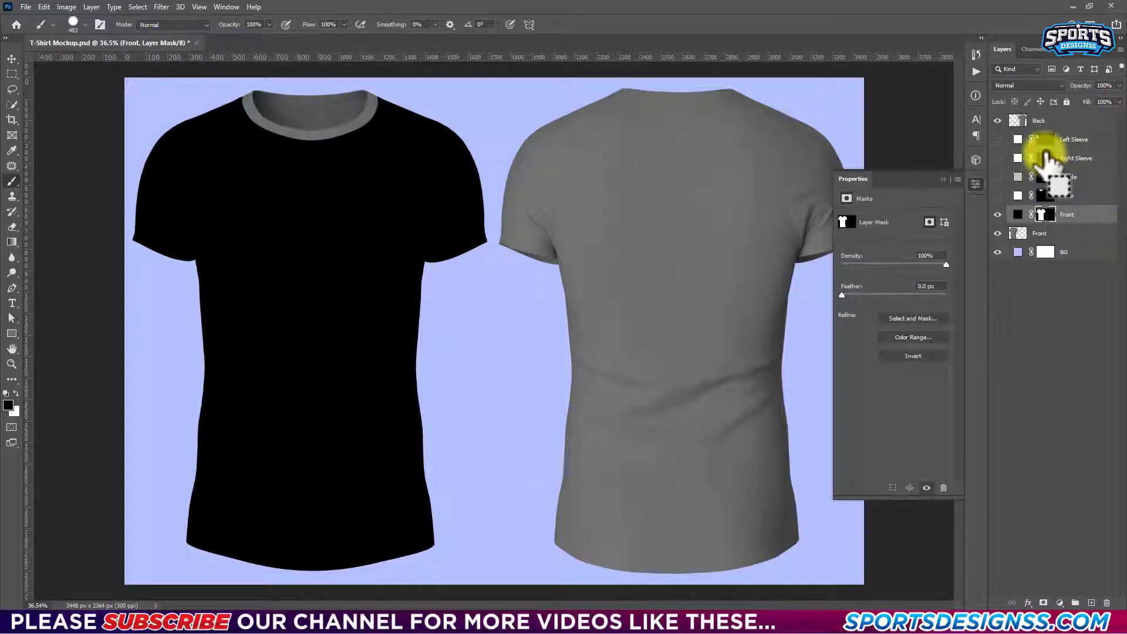
ctrl+click(1046, 158)
drag(516, 156, 498, 244)
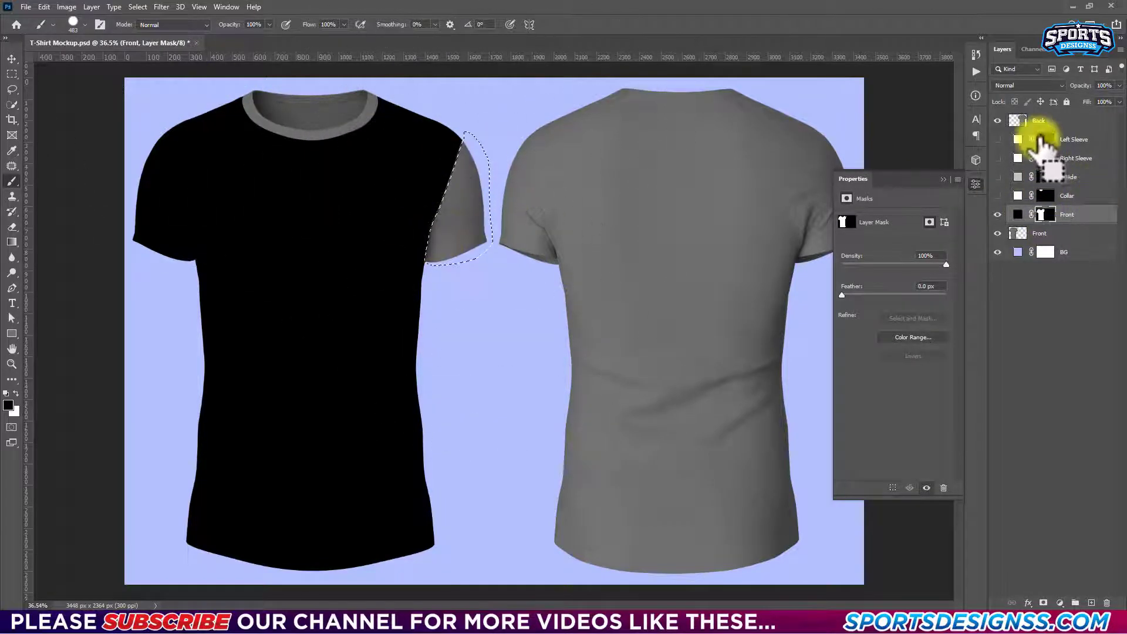
click(156, 201)
key(ctrl+d)
Mask the Collar fill's white outside the front neckline and show the Inside layer.
key(v)
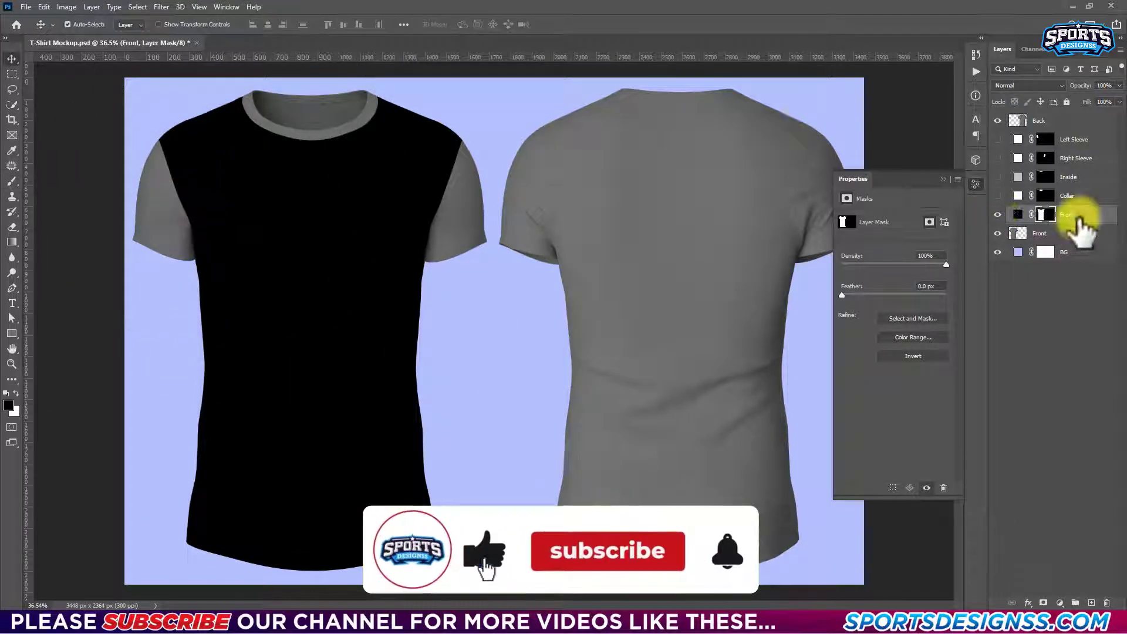
scroll(290, 101, up, 3)
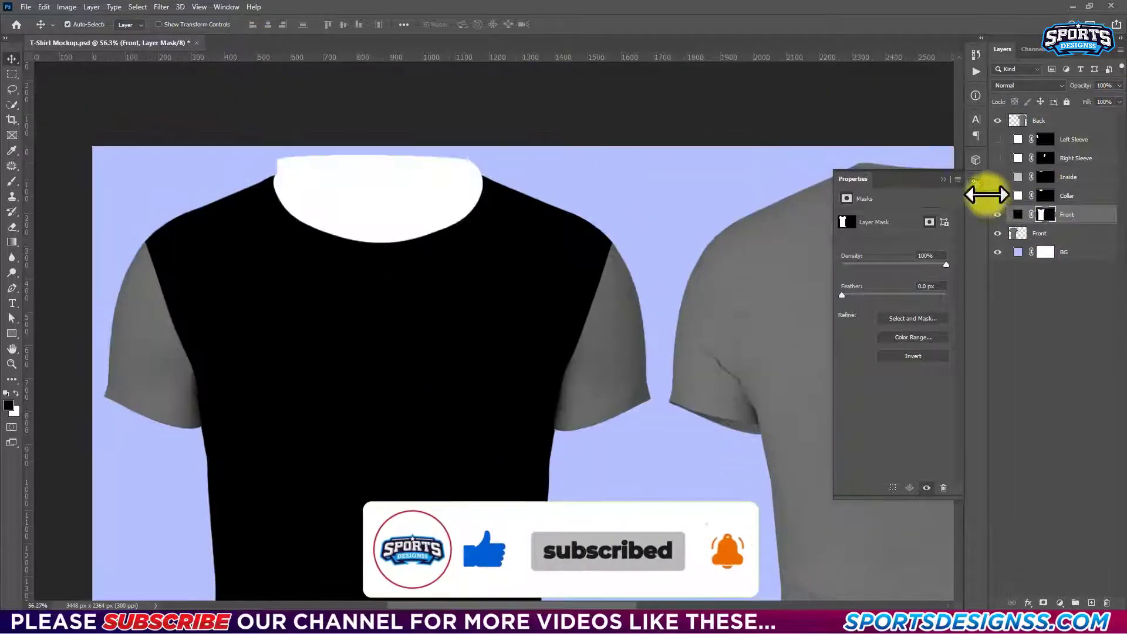
click(1057, 195)
ctrl+click(1017, 233)
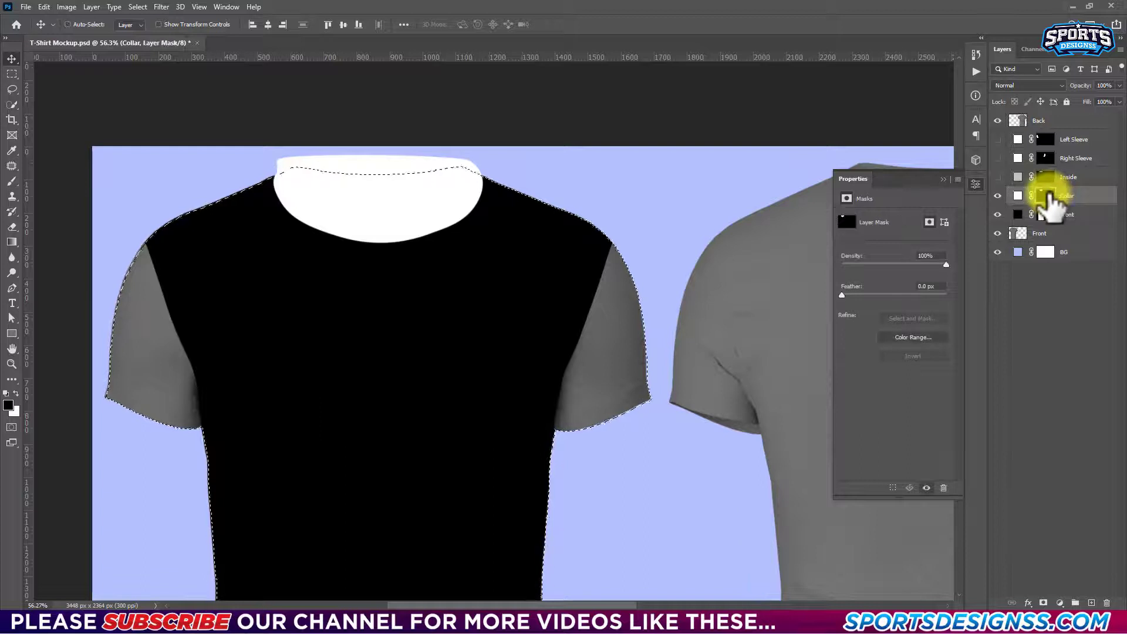
key(ctrl+shift+i)
key(b)
click(365, 197)
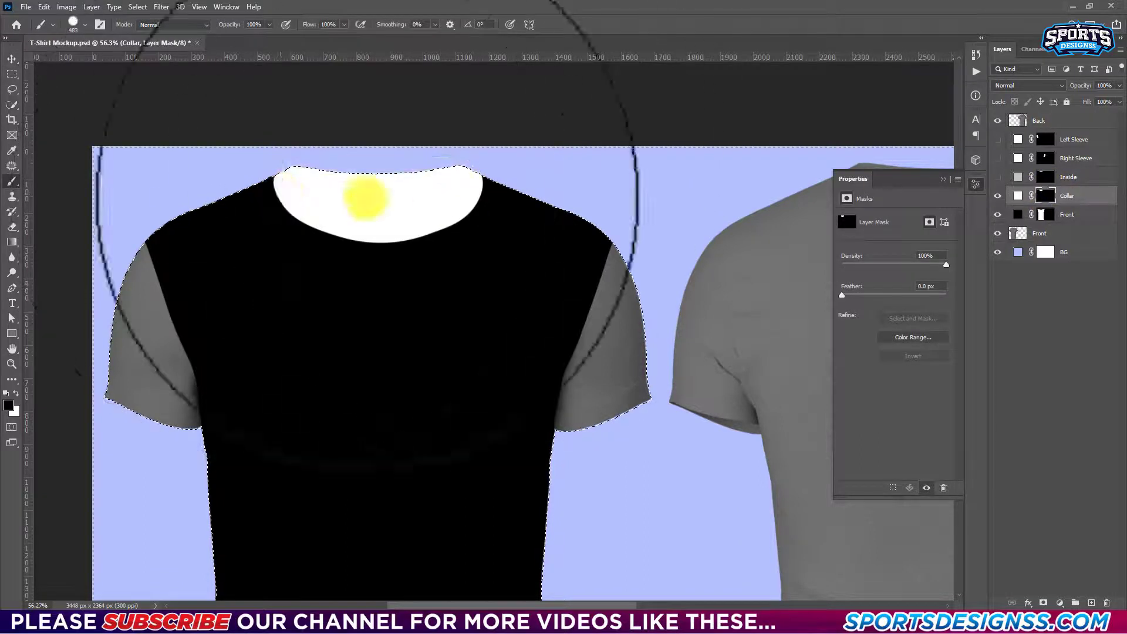
click(997, 177)
key(ctrl+d)
Trim excess white off the left sleeve mask, then show Right Sleeve and Inside layers again.
click(1074, 177)
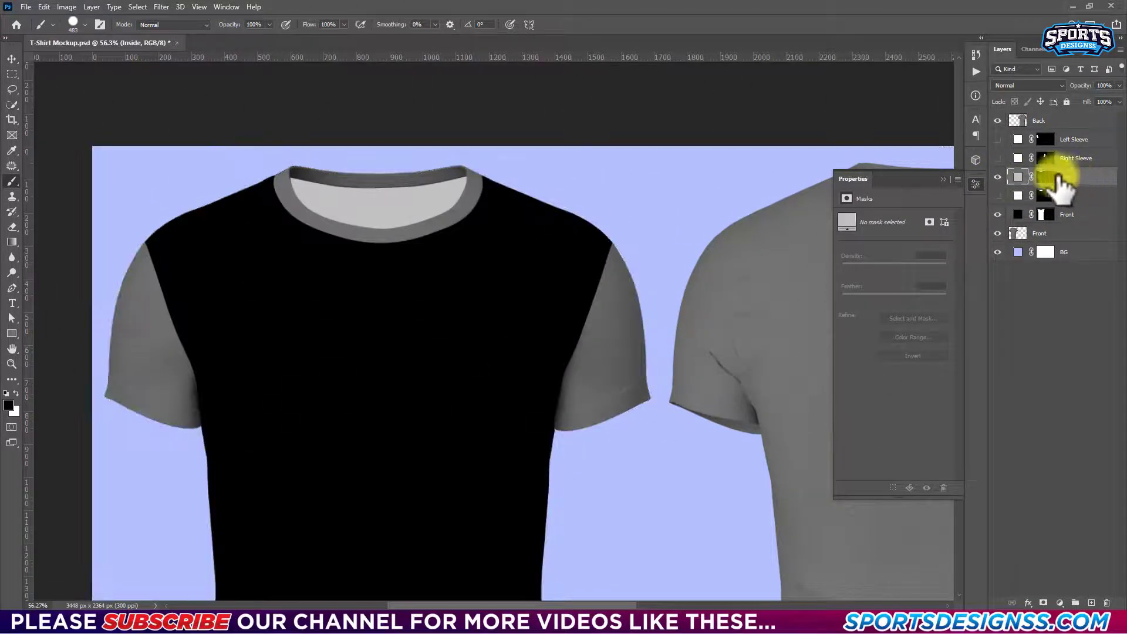
click(997, 158)
ctrl+click(1018, 233)
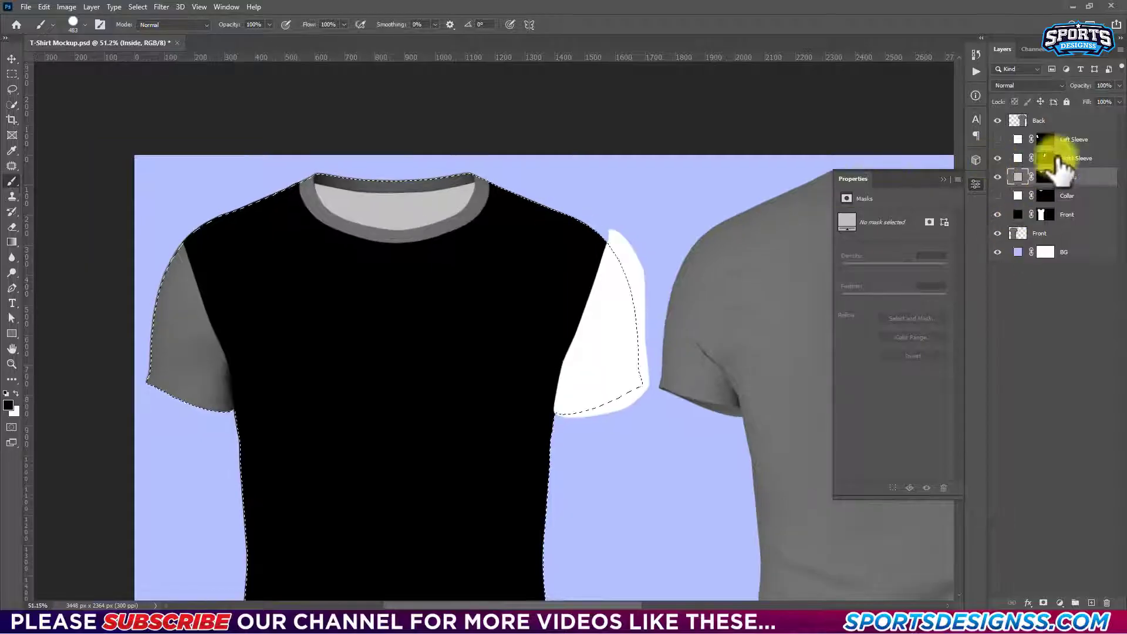
click(1045, 158)
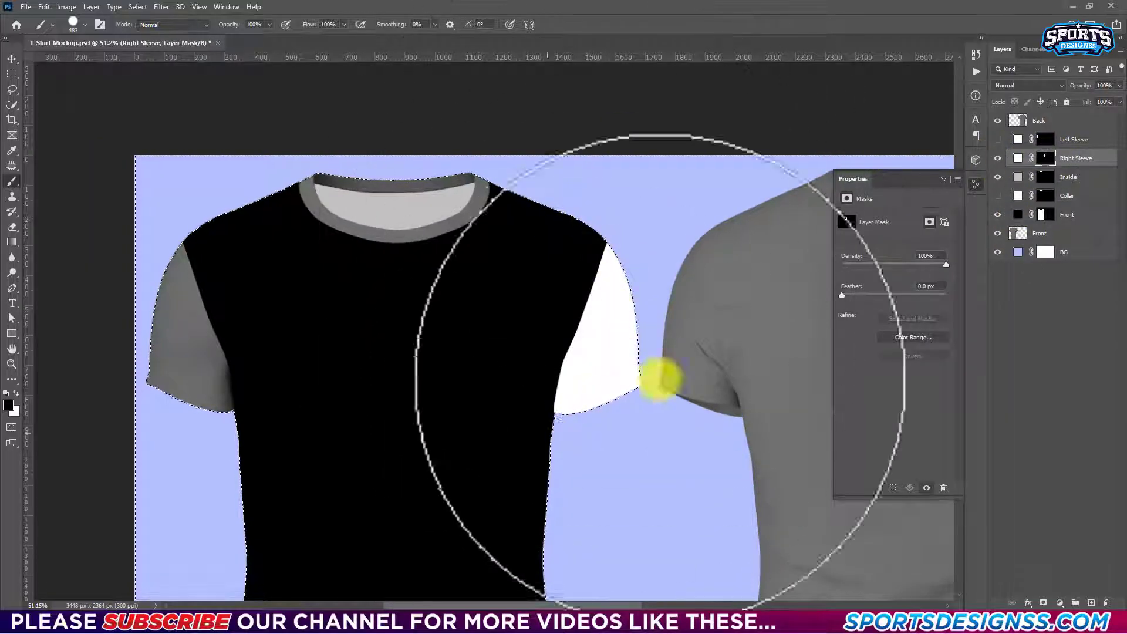
key(ctrl+shift+i)
click(997, 139)
click(997, 158)
click(1045, 139)
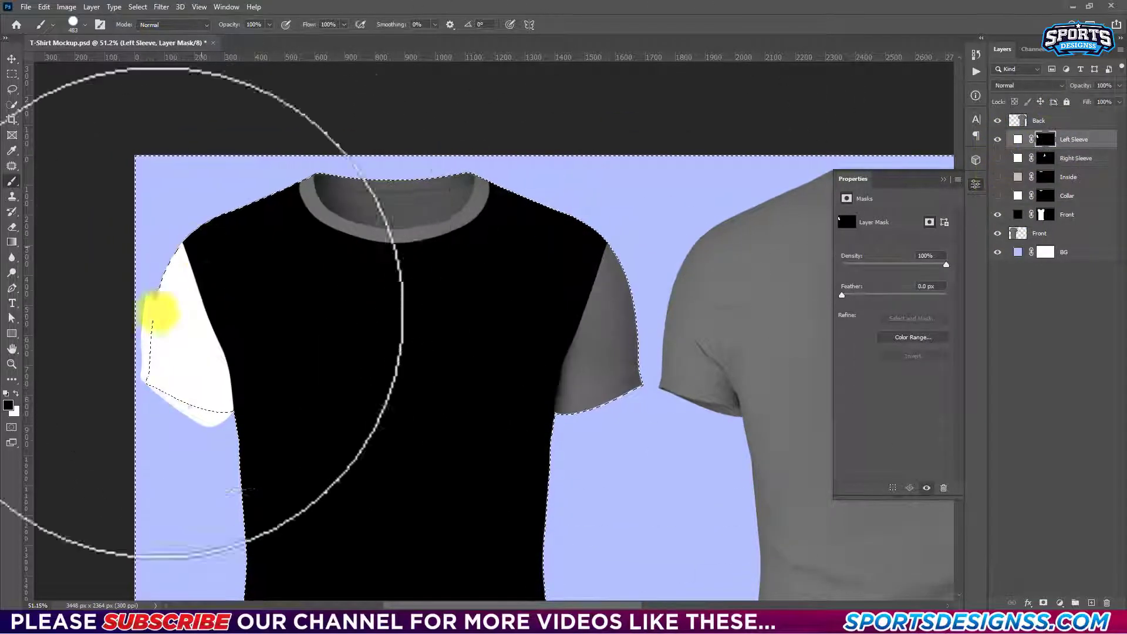
mouse_move(156, 310)
mouse_down()
mouse_move(196, 352)
mouse_move(206, 297)
mouse_up()
key(ctrl+0)
key(v)
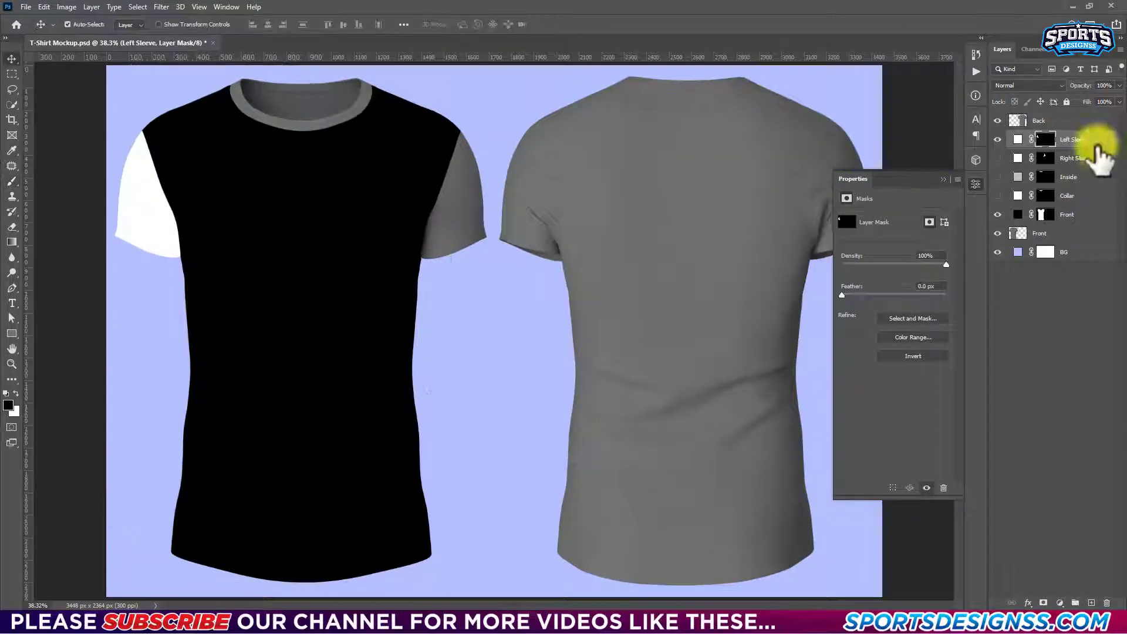
drag(997, 157, 997, 233)
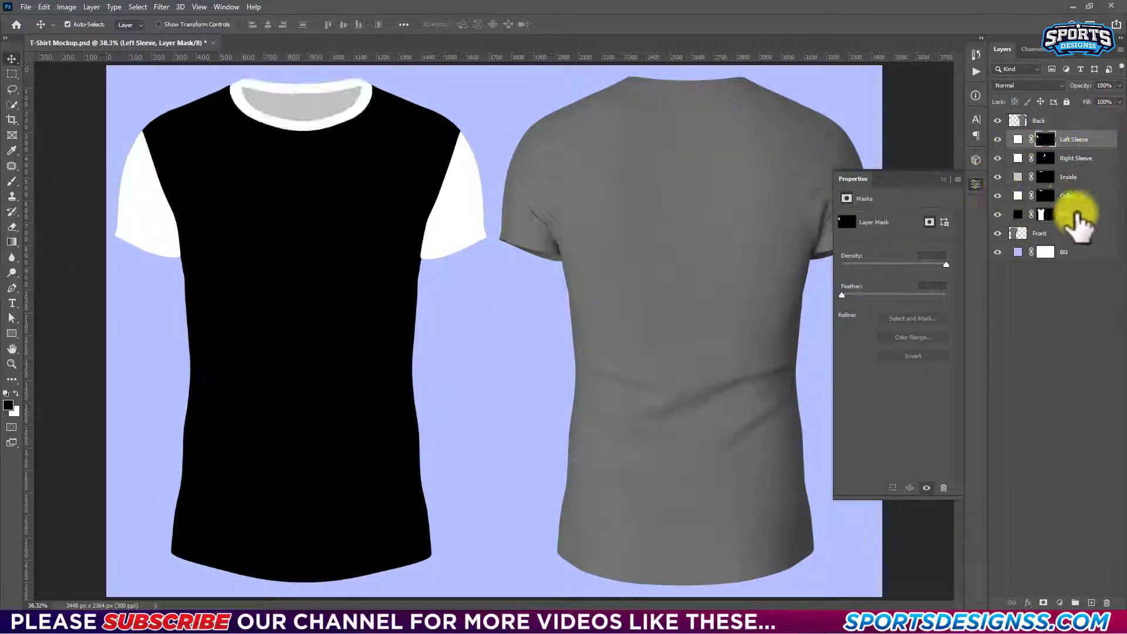
Show the Collar and Front fill layers and colour the shirt front red.
shift+click(1078, 214)
double_click(1020, 215)
drag(825, 367, 886, 345)
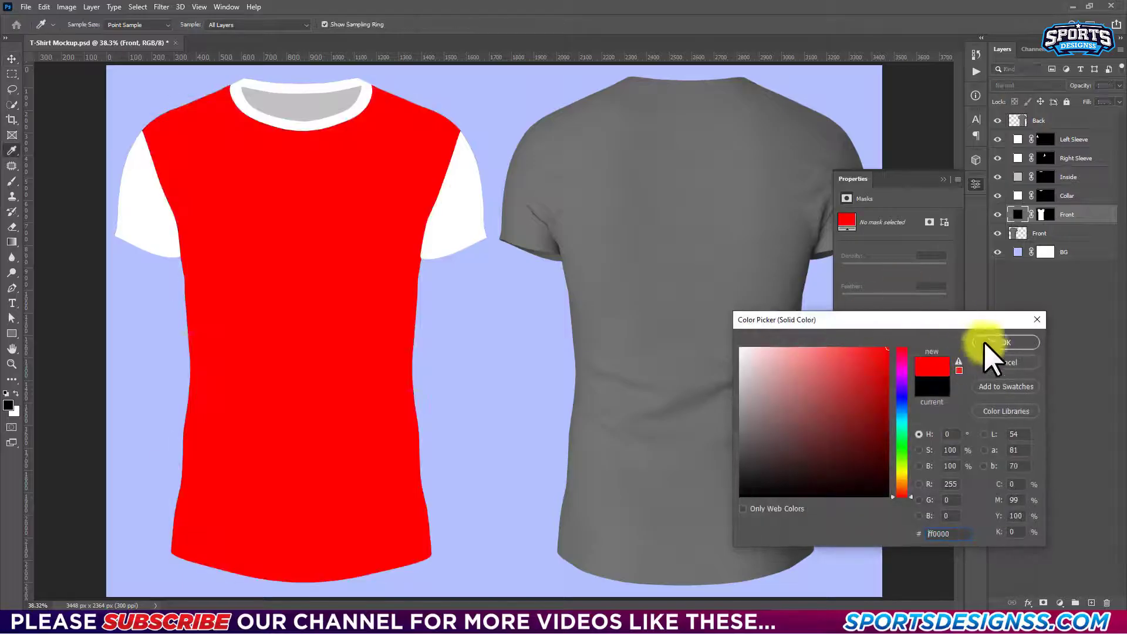
click(986, 352)
Group the sleeve, inside, collar and front part layers into Parts, nested with Front.
click(1079, 141)
key(ctrl+g)
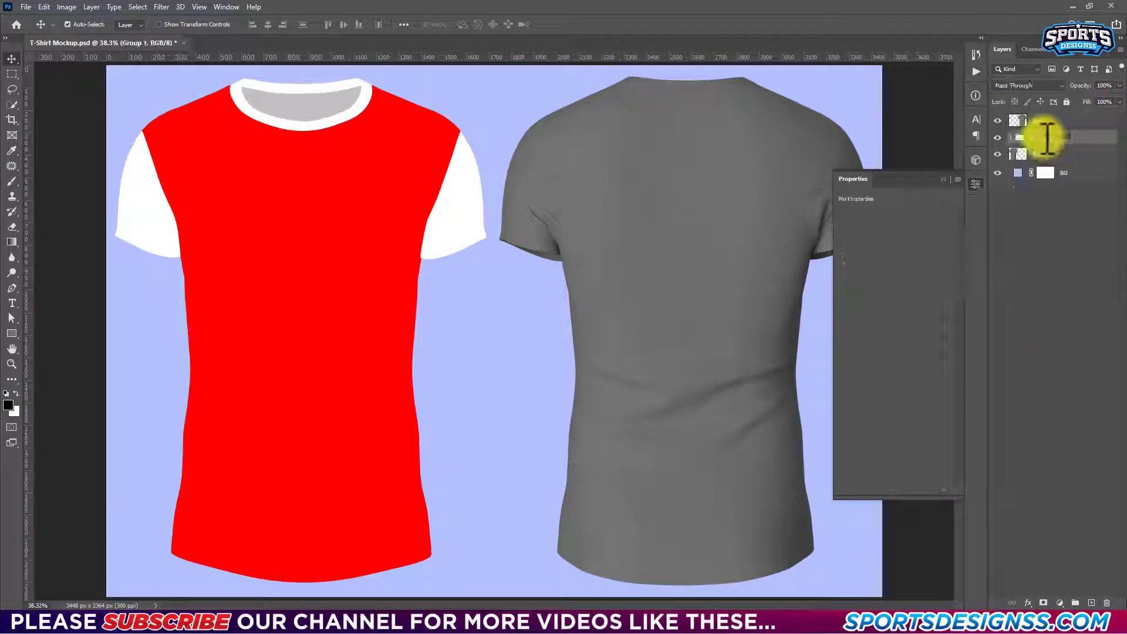
key(ctrl+g)
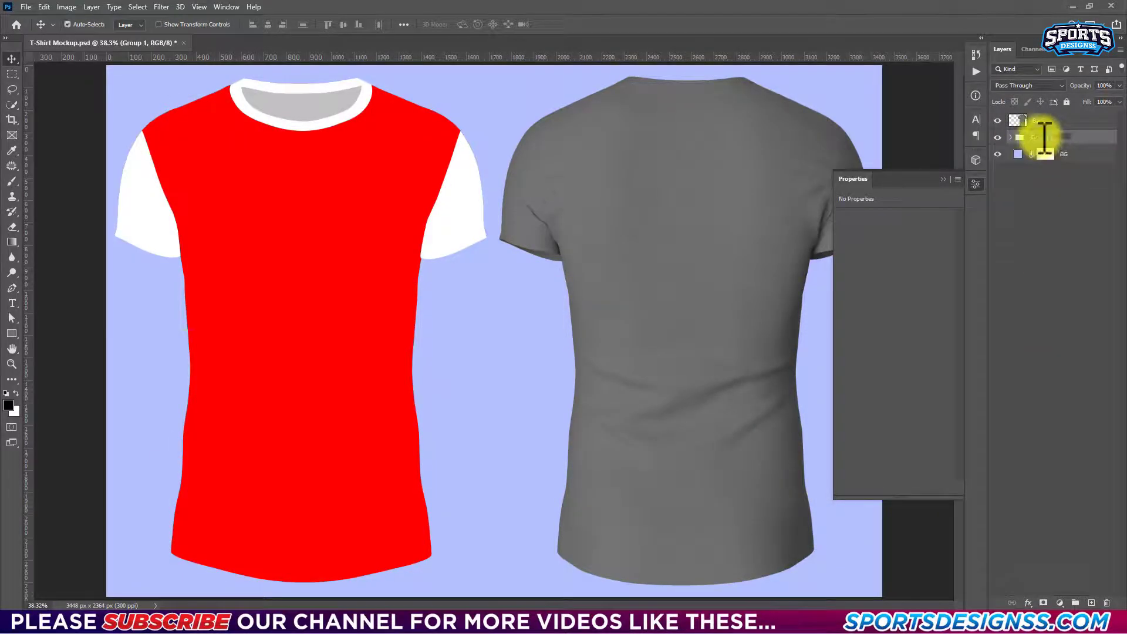
text(Front)
Hide the back T-shirt, select the Front shirt layer, and fit the canvas in view.
click(1012, 137)
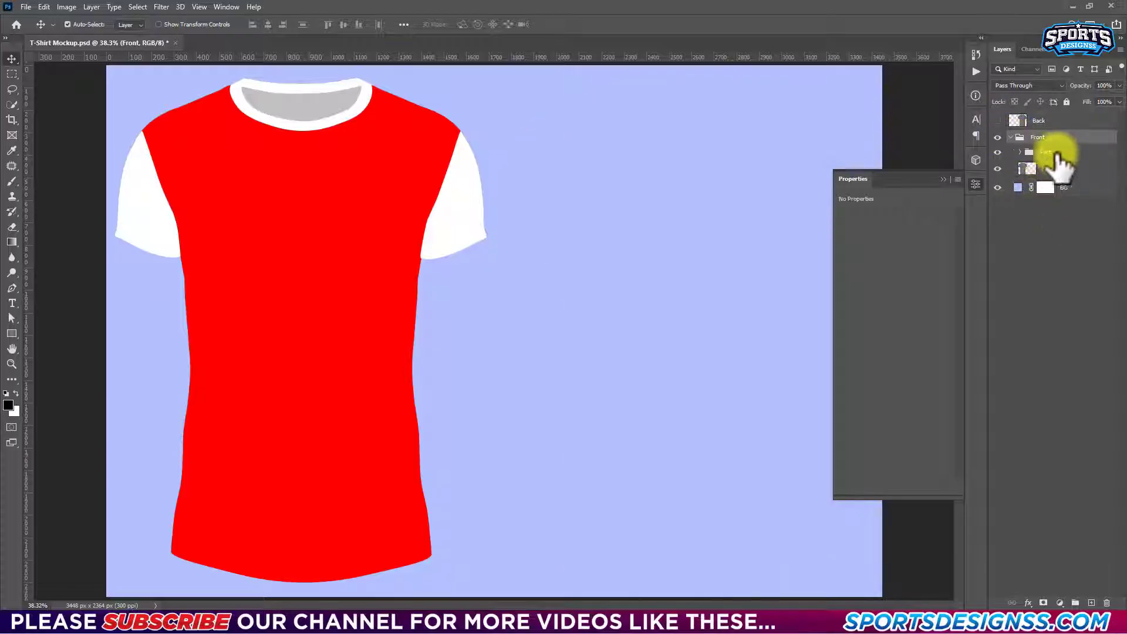
click(1005, 153)
click(1047, 168)
drag(196, 202, 470, 242)
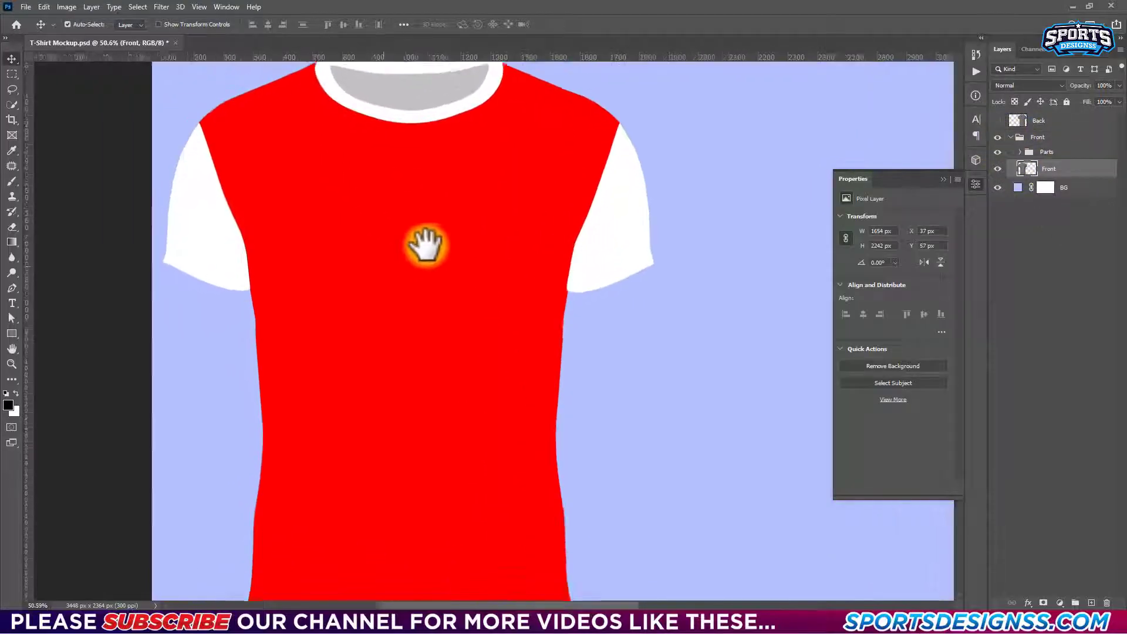
key(ctrl+0)
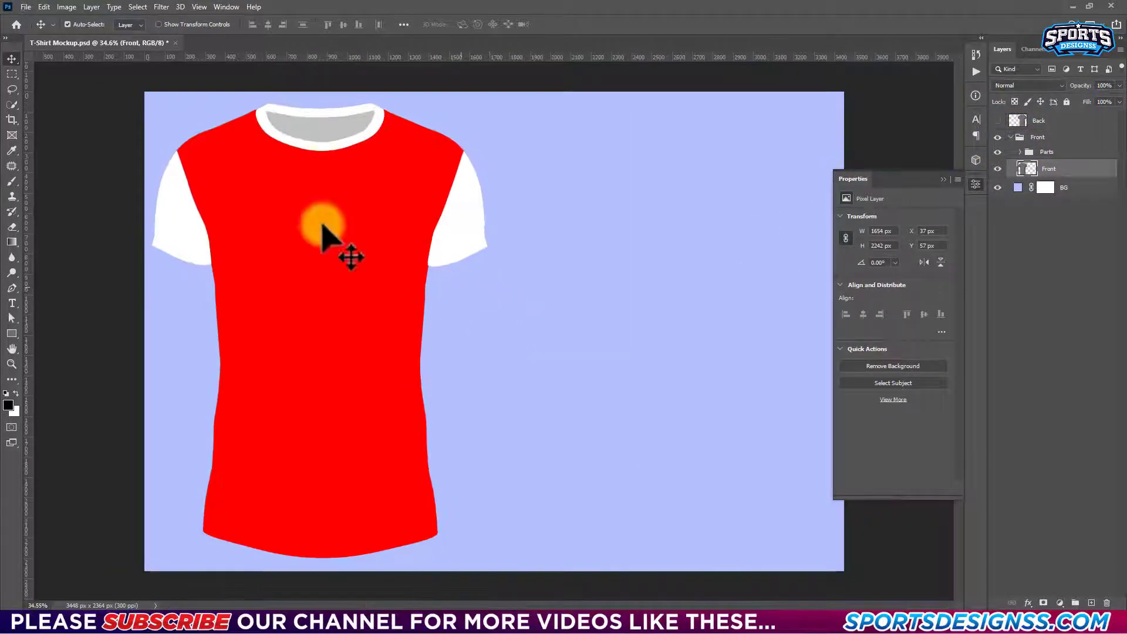
Draw a rectangle covering the front shirt and nudge it into place.
key(u)
drag(164, 93, 463, 561)
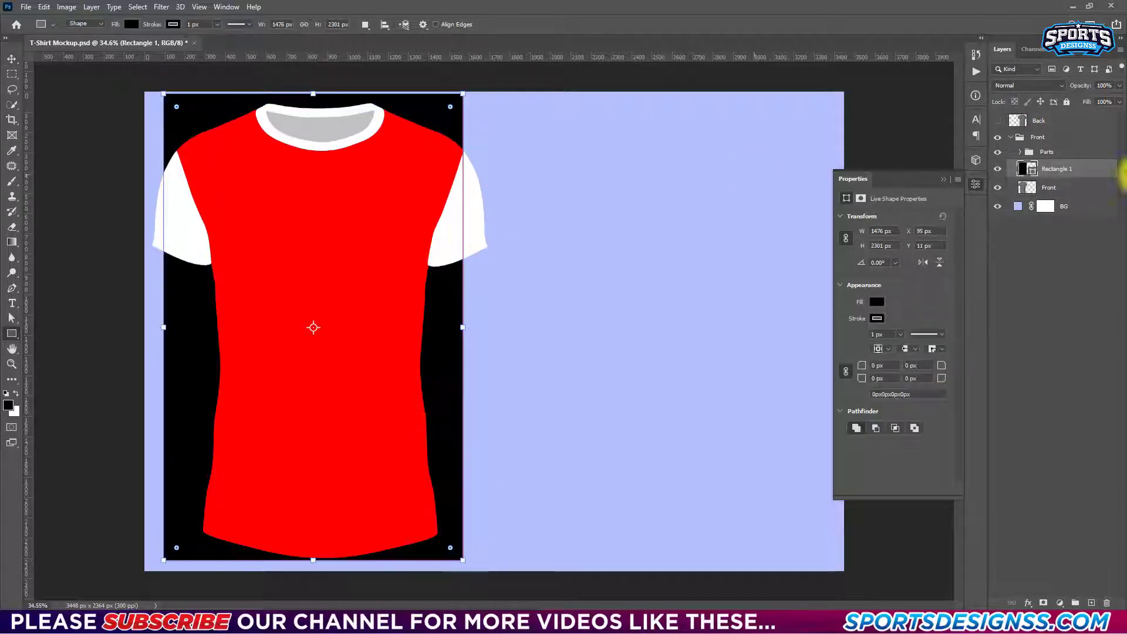
key(v)
drag(402, 144, 622, 217)
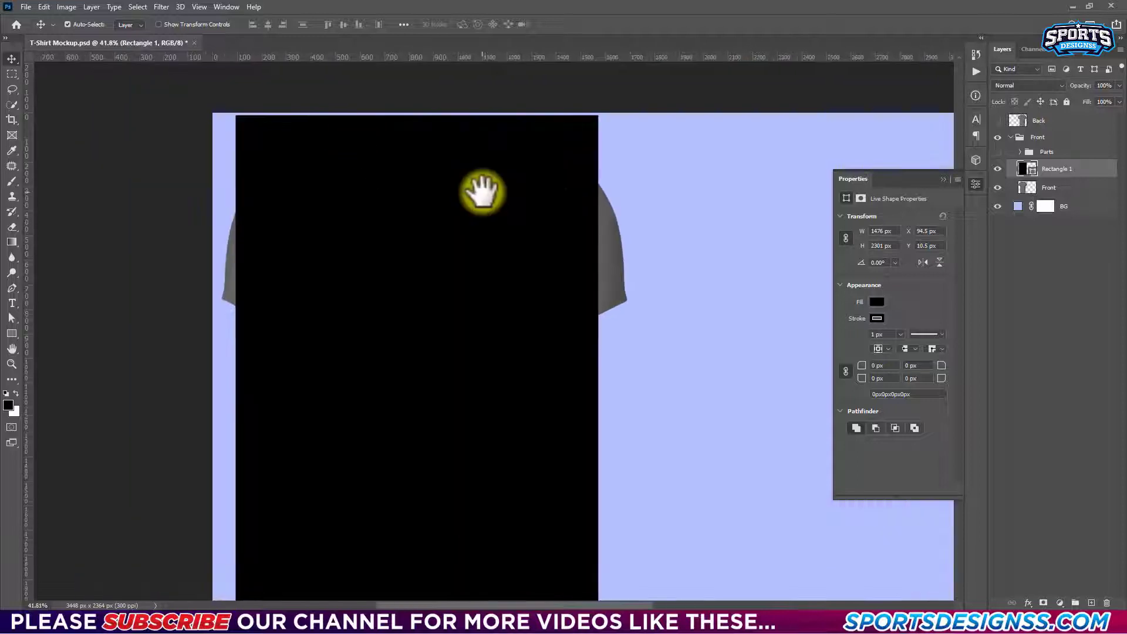
Fill the rectangle bright green #00ff4e, leaving its outline colour unchanged.
click(876, 302)
text(ff0000)
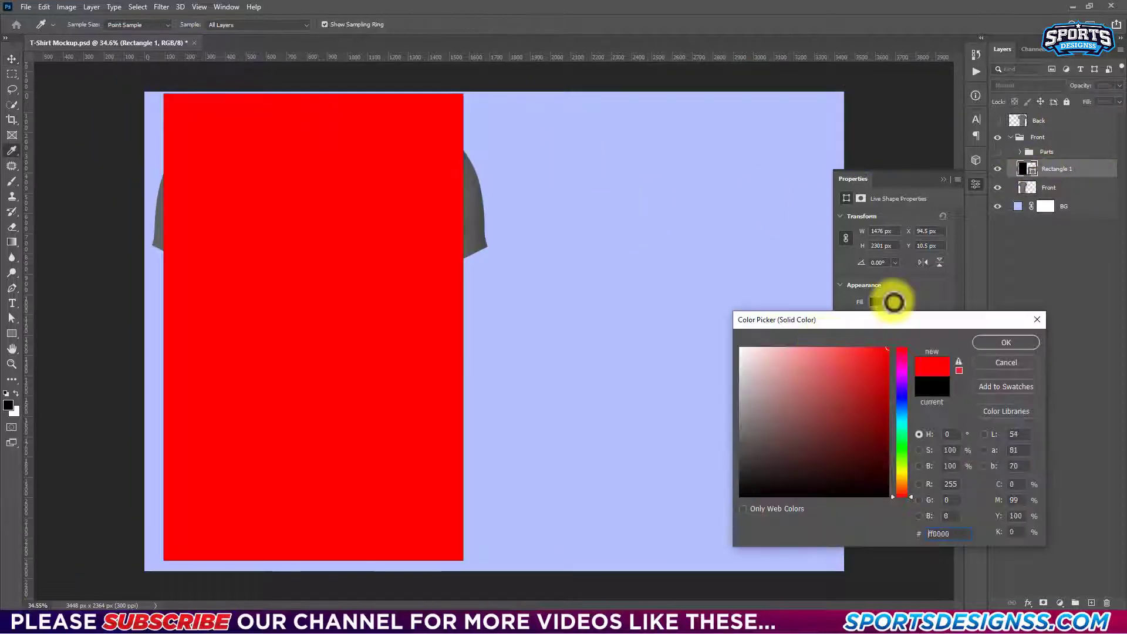
click(787, 347)
drag(900, 399, 900, 439)
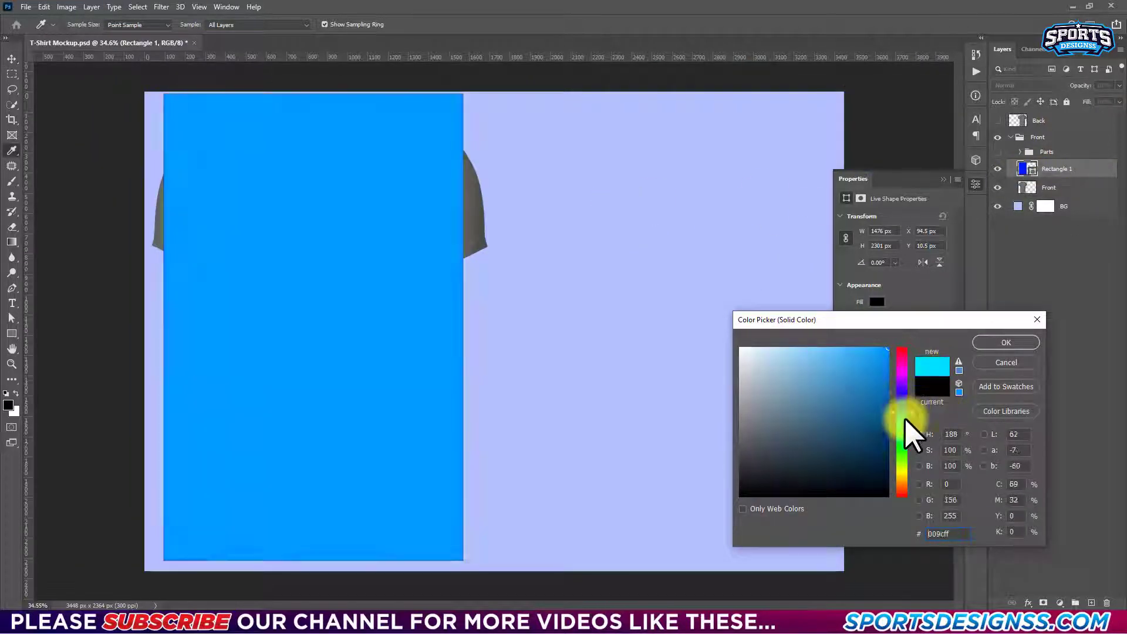
click(1002, 347)
click(876, 318)
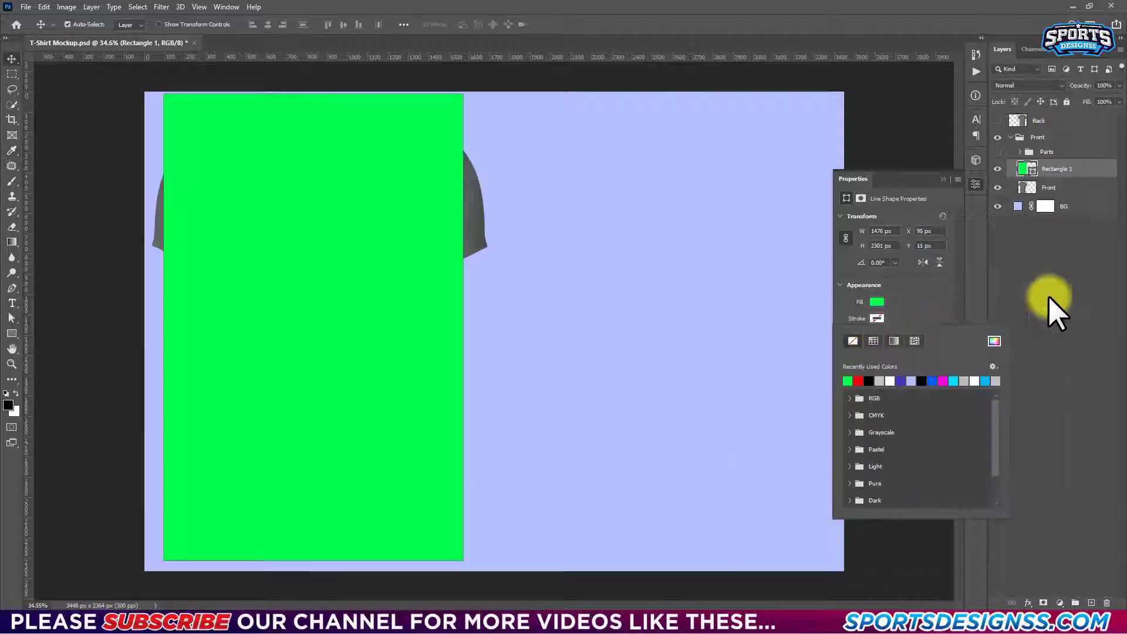
click(1027, 176)
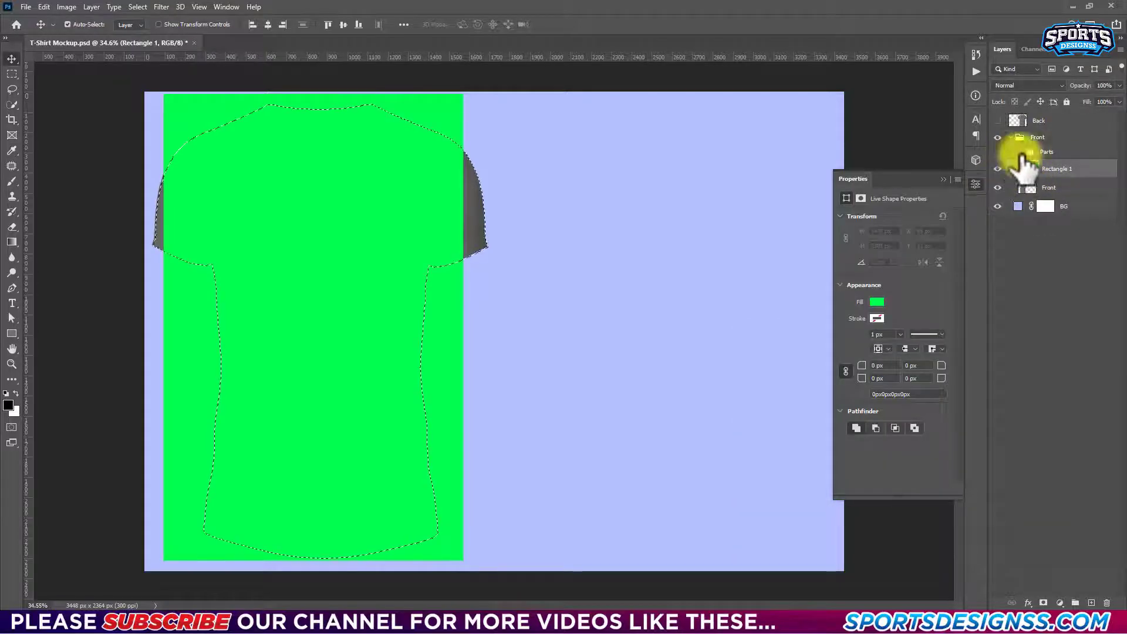
click(1020, 152)
mouse_move(1033, 262)
mouse_down()
mouse_move(1063, 250)
mouse_move(1044, 262)
mouse_up()
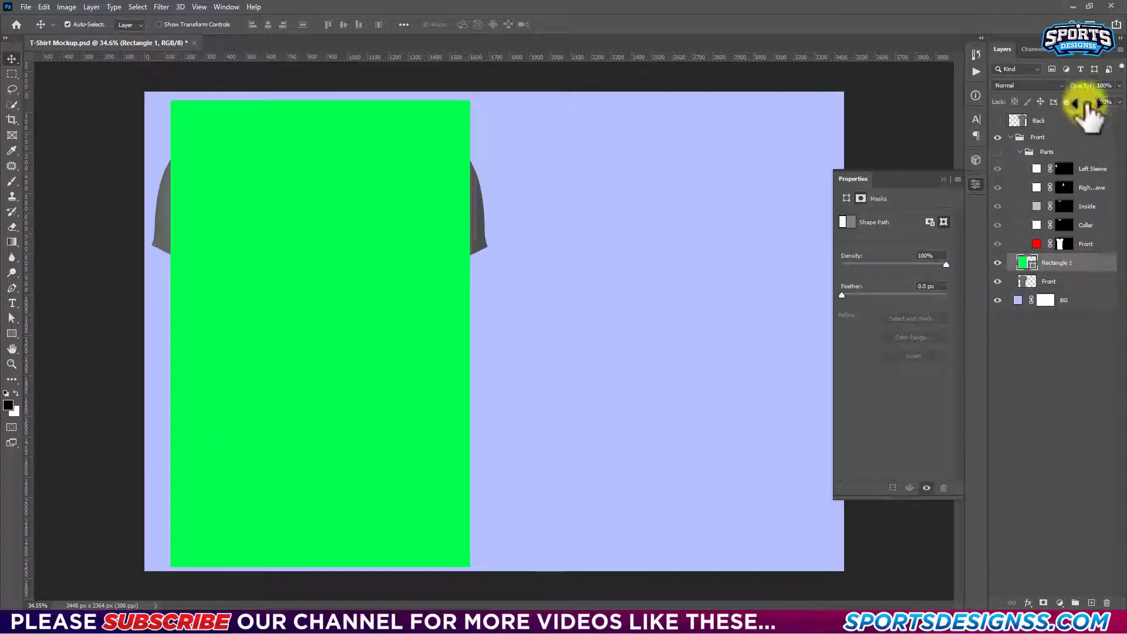
Lower the rectangle's fill to 79% and convert it to a smart object.
drag(1087, 102, 1074, 103)
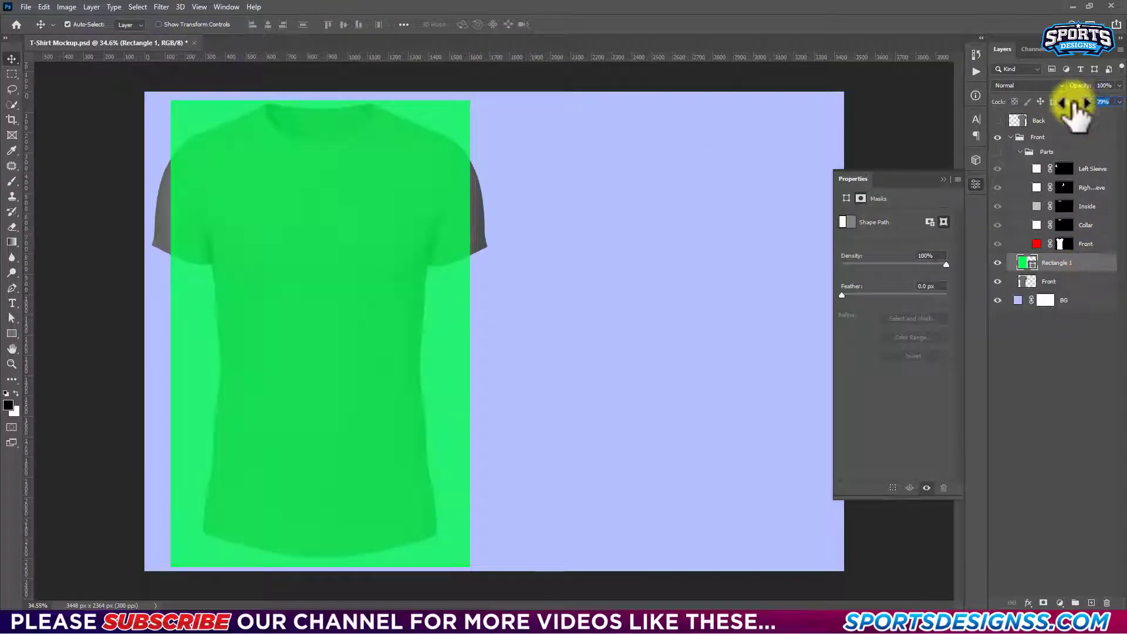
right_click(1074, 276)
click(971, 290)
Warp the rectangle's corners and side edges in to the shirt body's hem and sides.
key(ctrl+t)
right_click(282, 330)
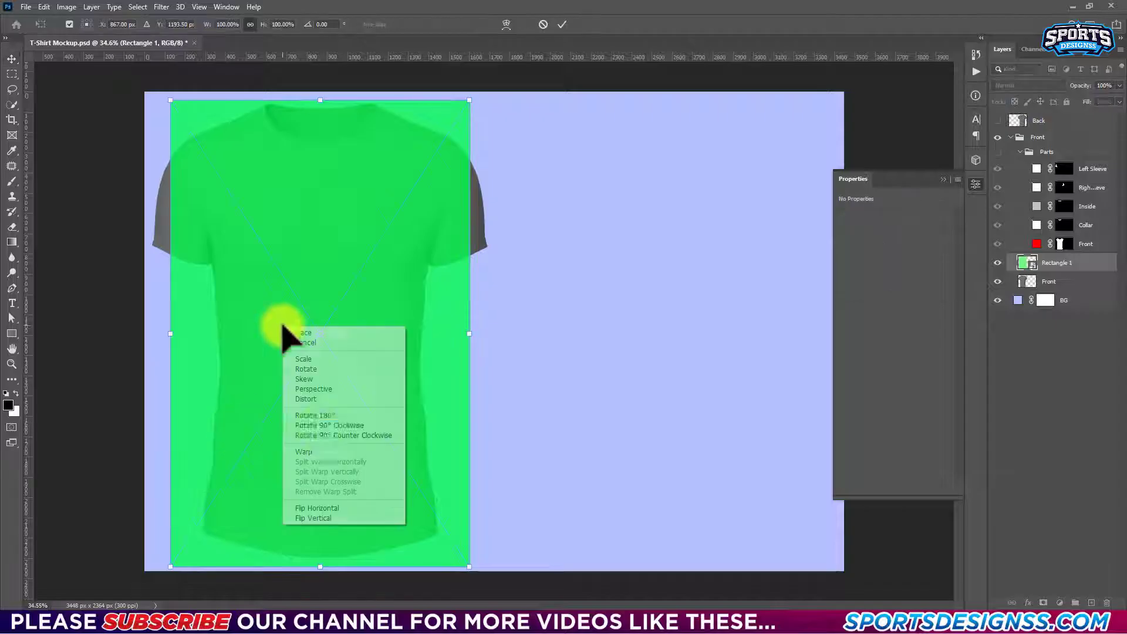
click(308, 450)
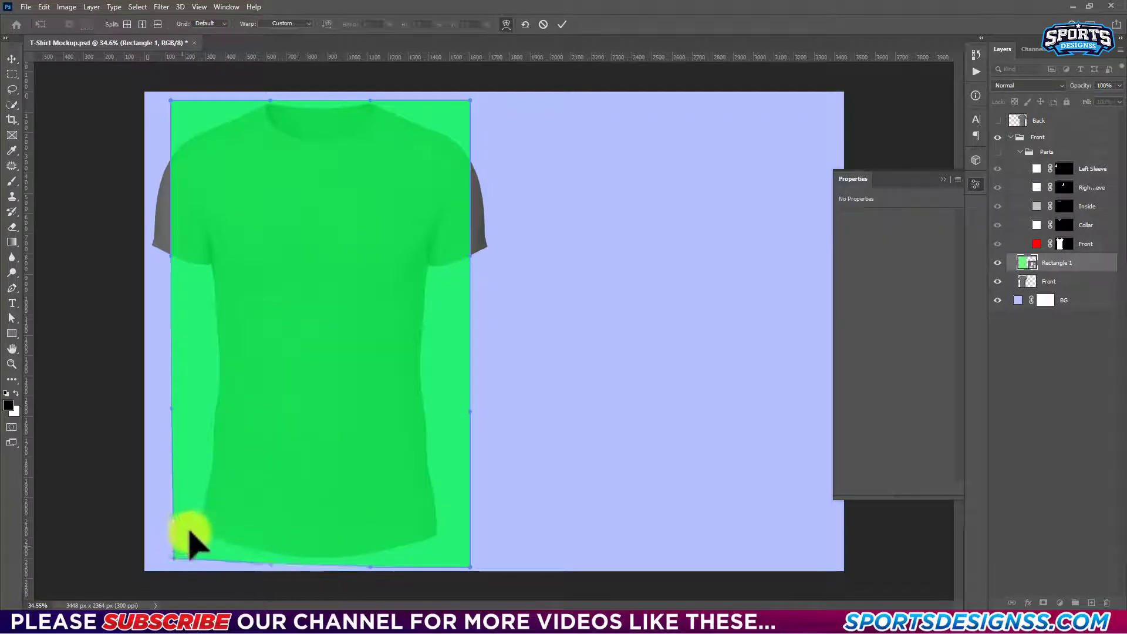
drag(189, 531, 191, 541)
drag(470, 566, 447, 539)
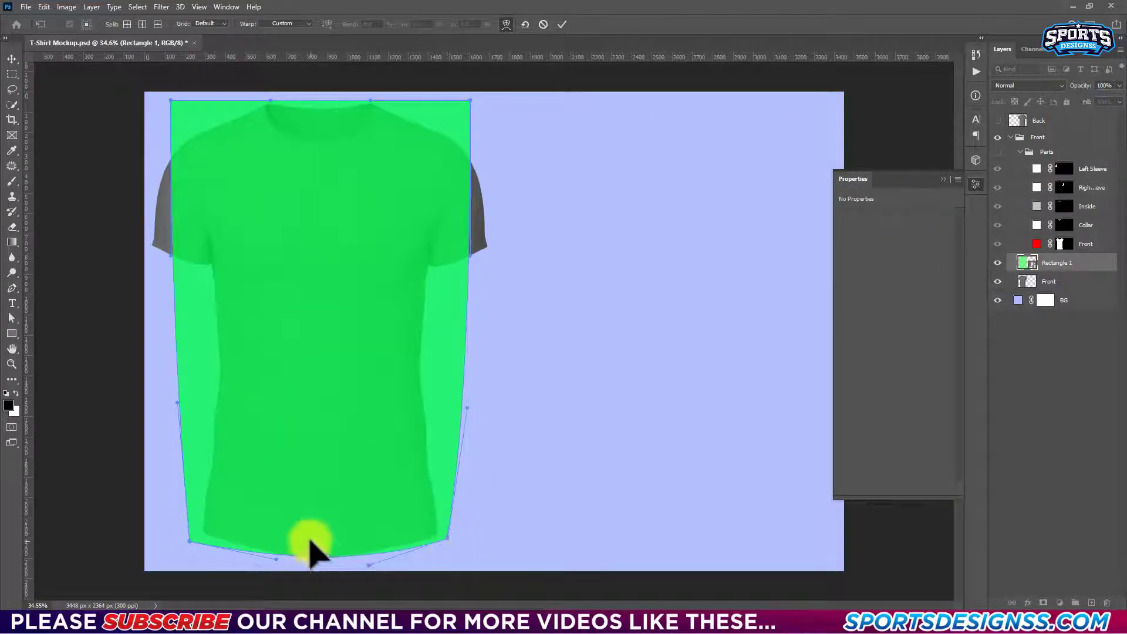
drag(185, 311, 209, 325)
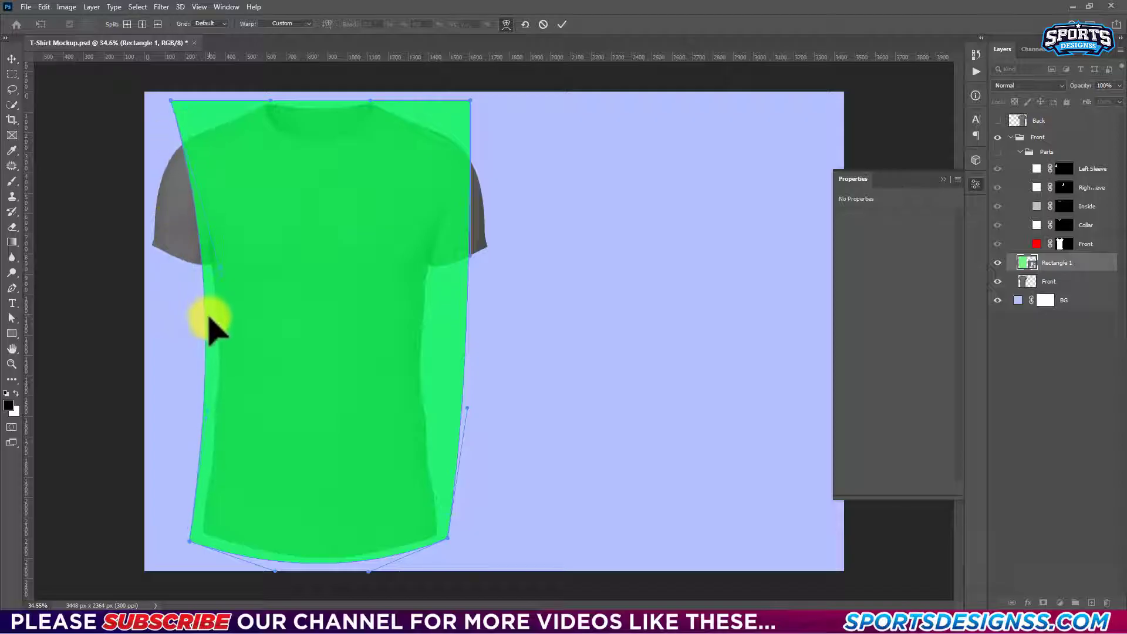
drag(184, 123, 184, 132)
drag(467, 328, 415, 327)
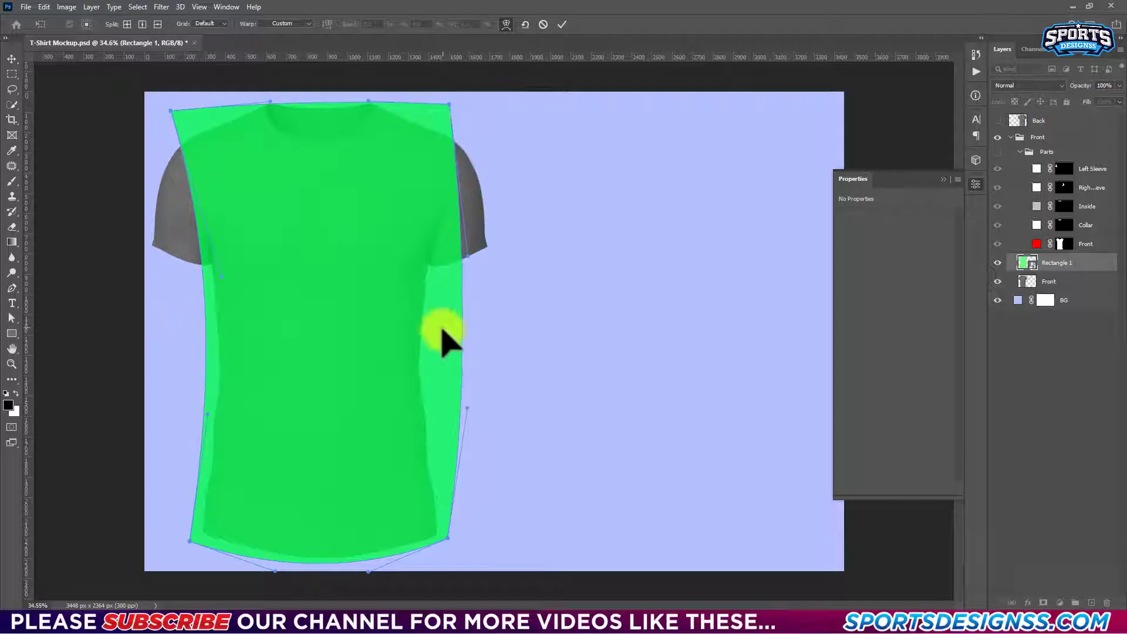
drag(470, 101, 463, 129)
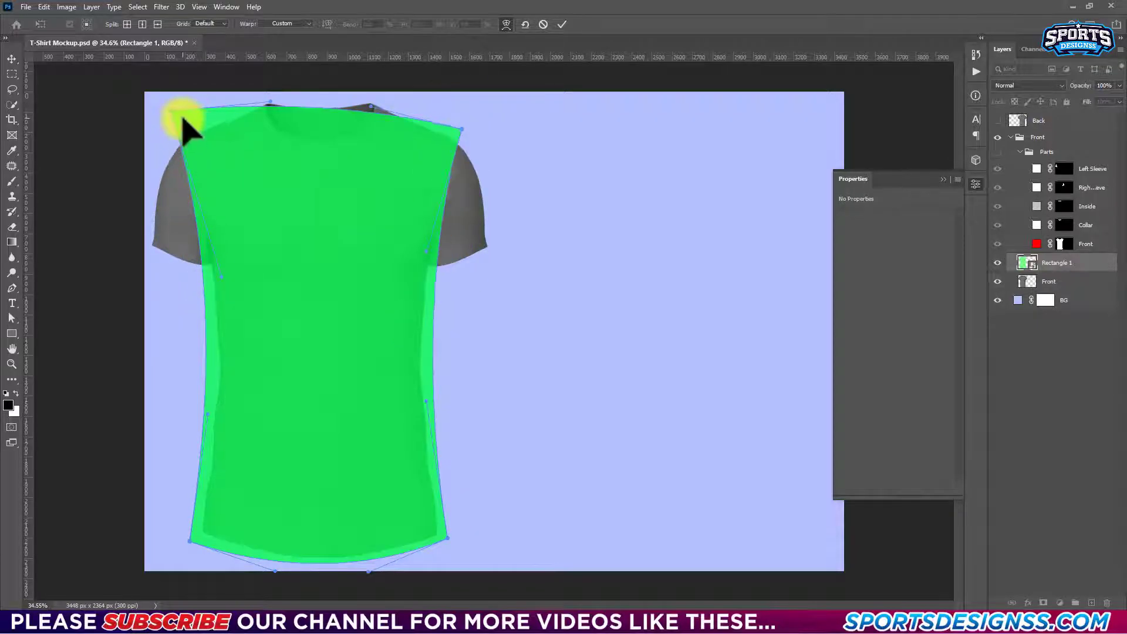
Fit the warp's top corners onto the shoulders, bow the top along the neckline, and commit.
drag(172, 112, 182, 121)
drag(464, 132, 479, 130)
mouse_move(352, 143)
mouse_down()
mouse_move(382, 121)
mouse_move(293, 107)
mouse_up()
drag(182, 120, 195, 125)
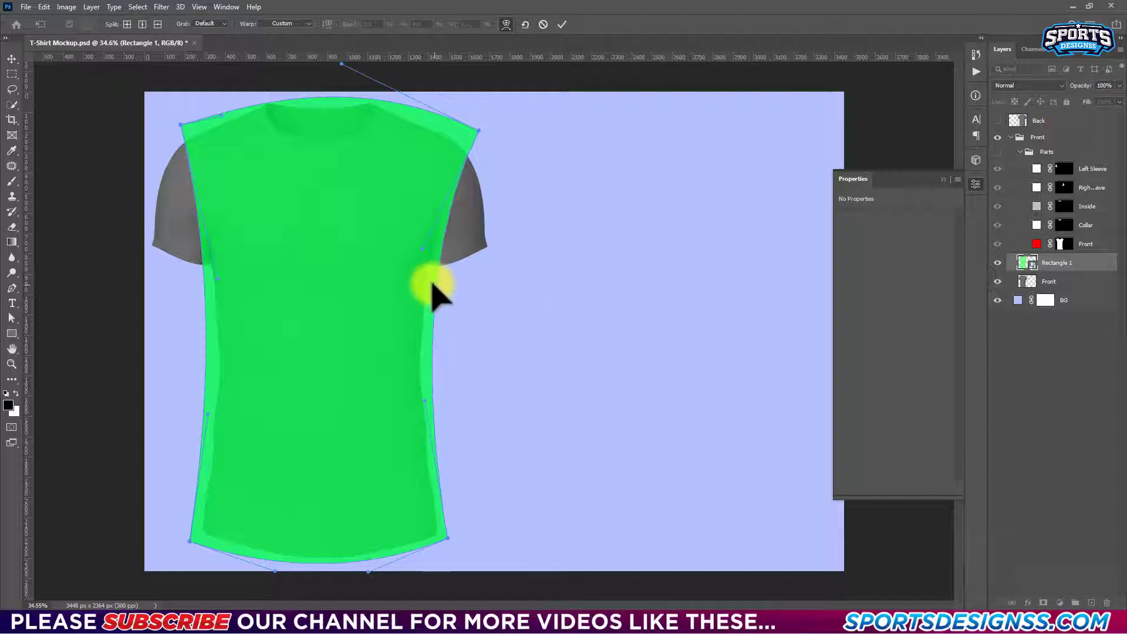
drag(478, 140, 477, 139)
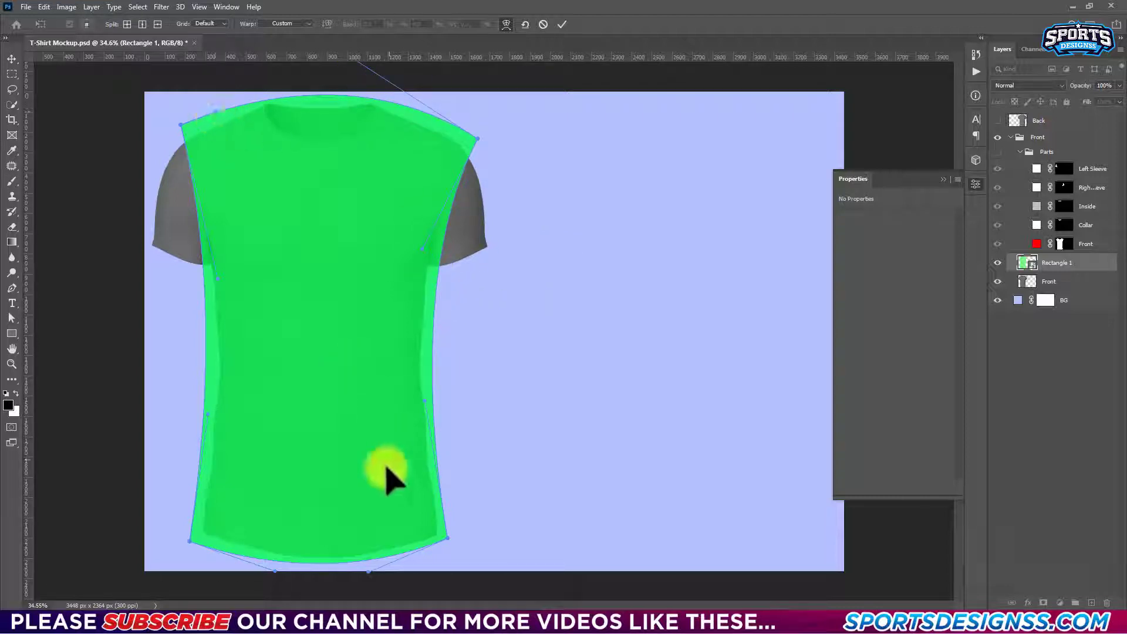
click(561, 26)
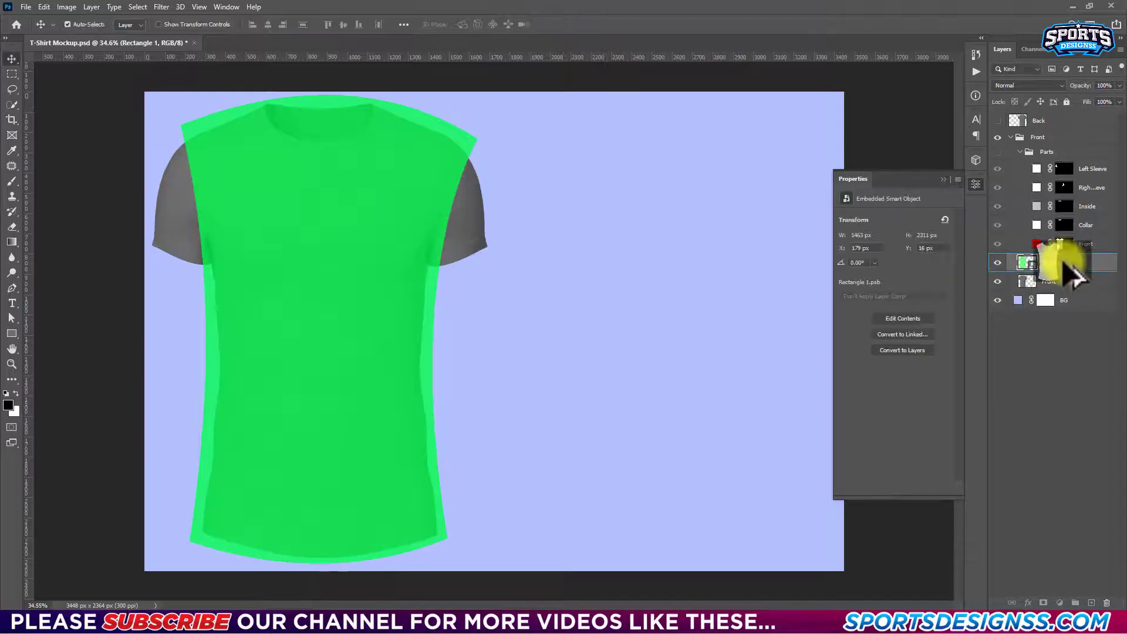
Copy the shirt mask onto the green layer and group it into a group named Smart Object.
drag(1077, 276, 1057, 262)
scroll(469, 151, up, 2)
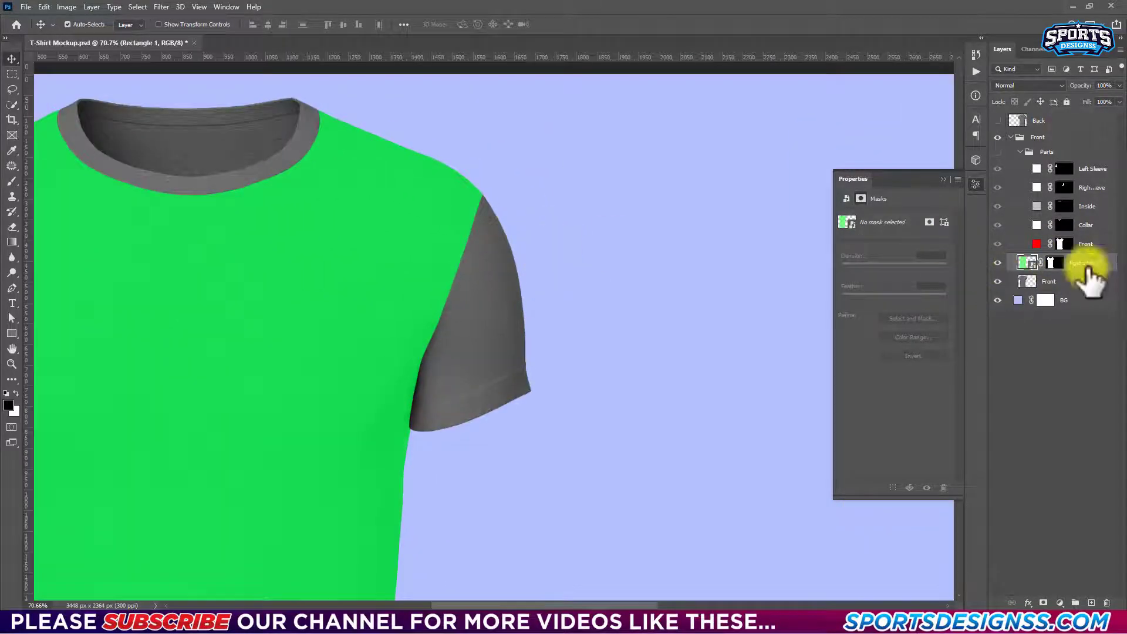
click(1084, 267)
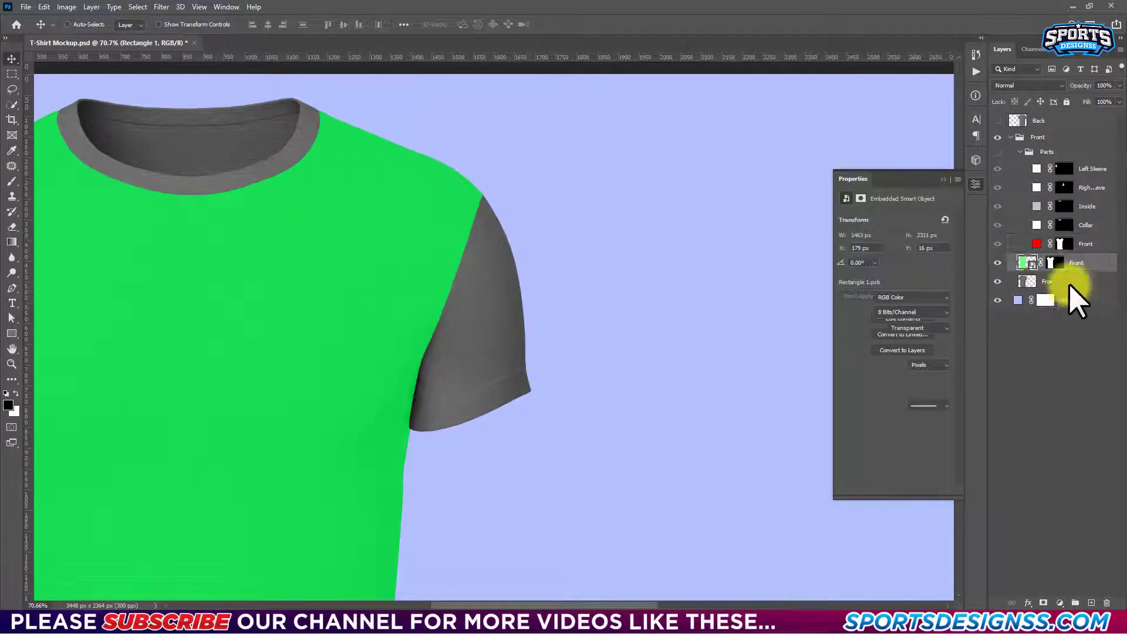
key(ctrl+g)
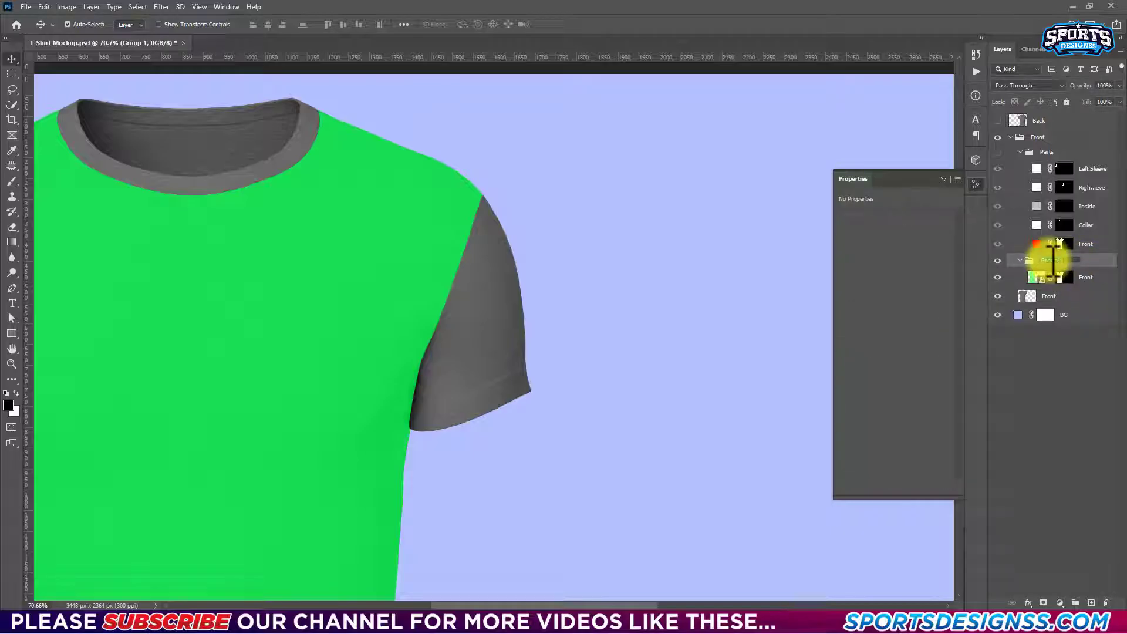
text(Smart Object)
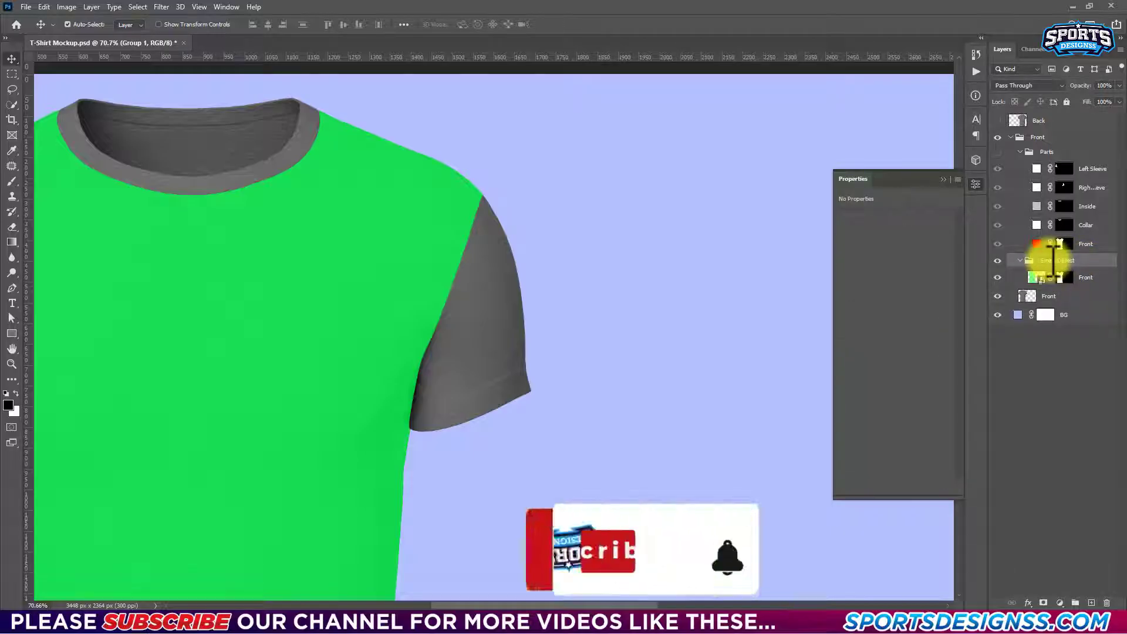
click(1086, 277)
Draw a red, outline-free rectangle over the right sleeve with 59% fill.
key(u)
drag(601, 174, 395, 449)
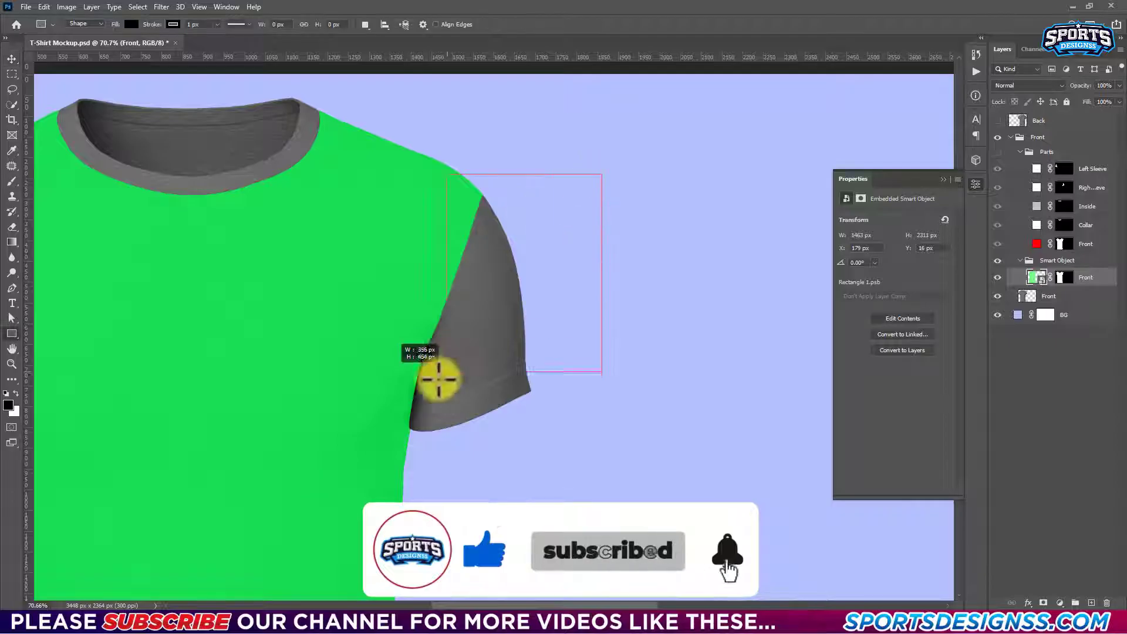
click(877, 318)
click(853, 340)
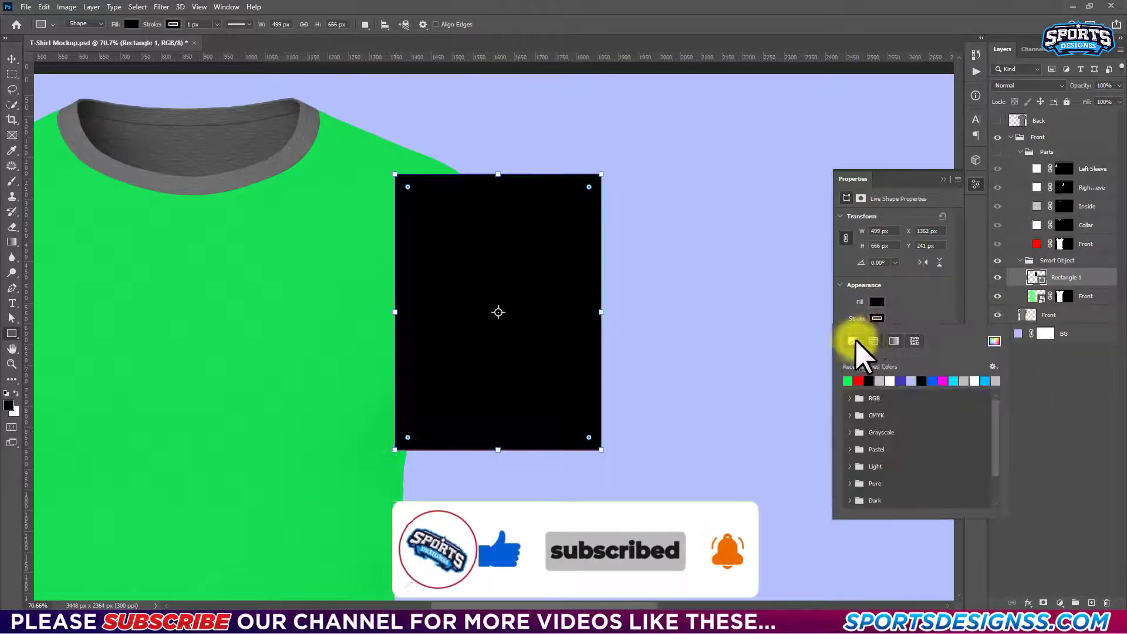
click(877, 301)
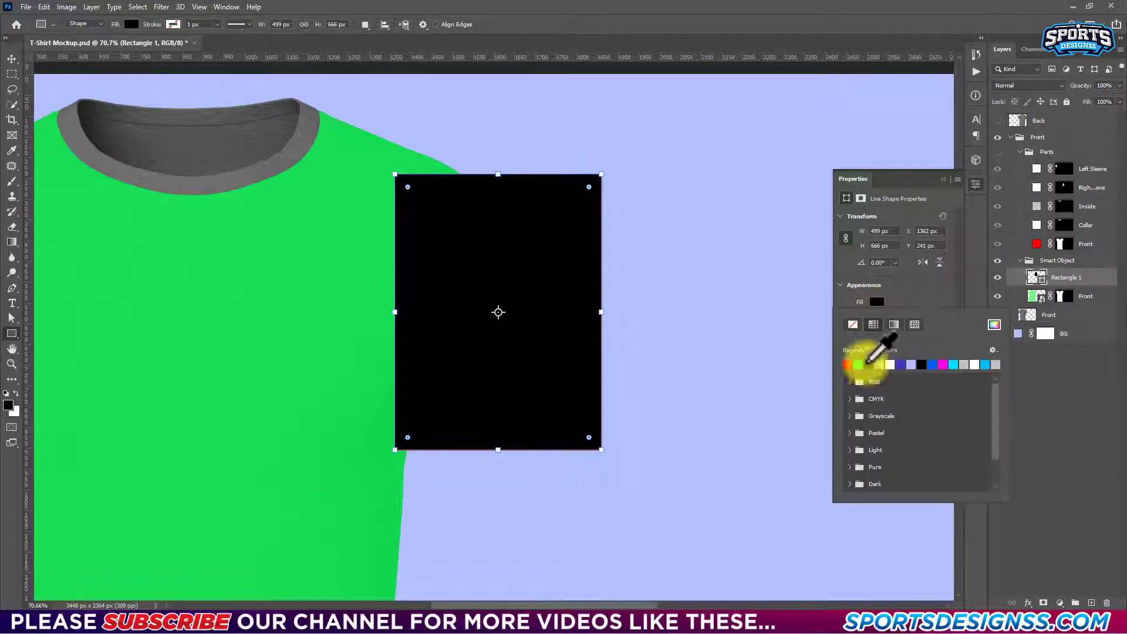
click(846, 365)
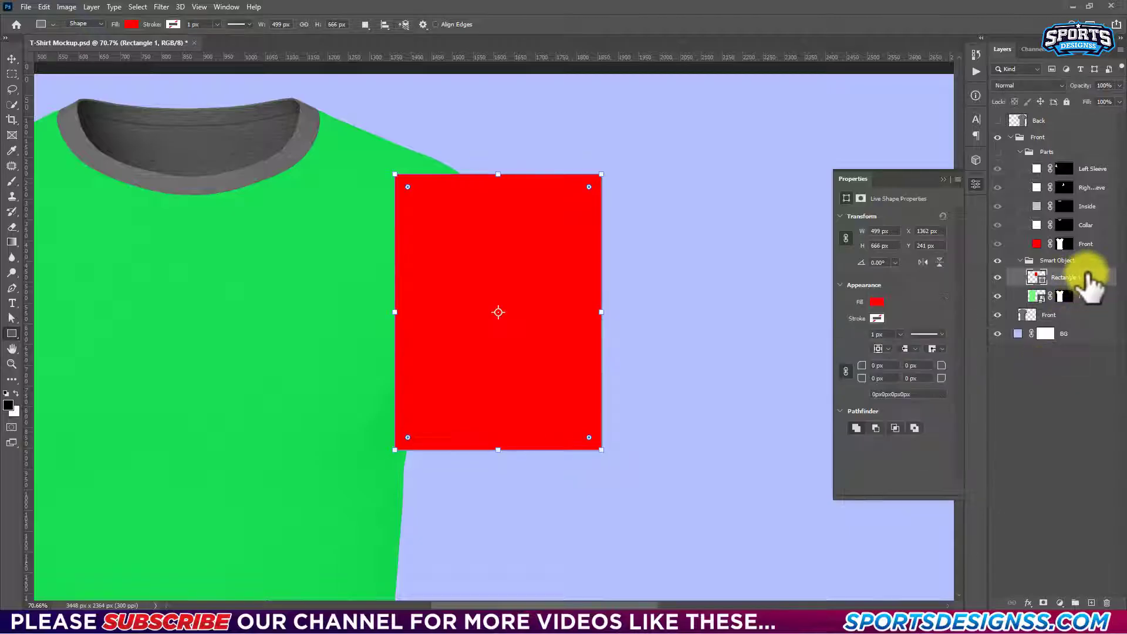
drag(1085, 111, 1082, 93)
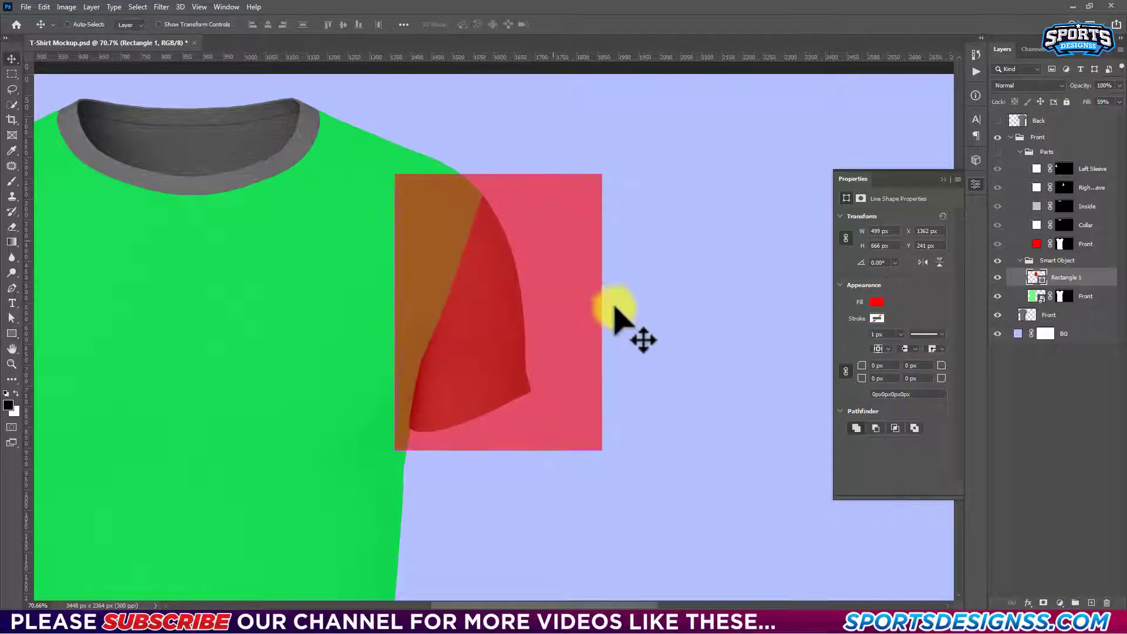
Shrink the red rectangle to roughly the right sleeve's size.
key(ctrl+t)
drag(602, 313, 565, 313)
drag(480, 451, 480, 439)
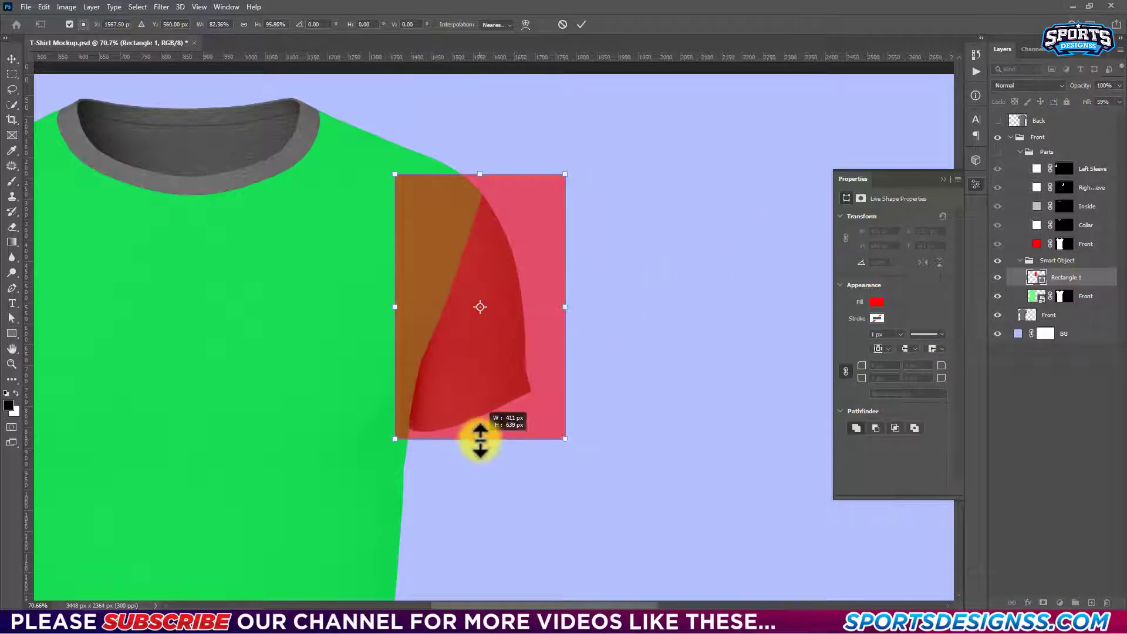
click(580, 22)
Convert the rectangle to a smart object, then rotate and move it onto the sleeve.
right_click(1086, 277)
right_click(1086, 277)
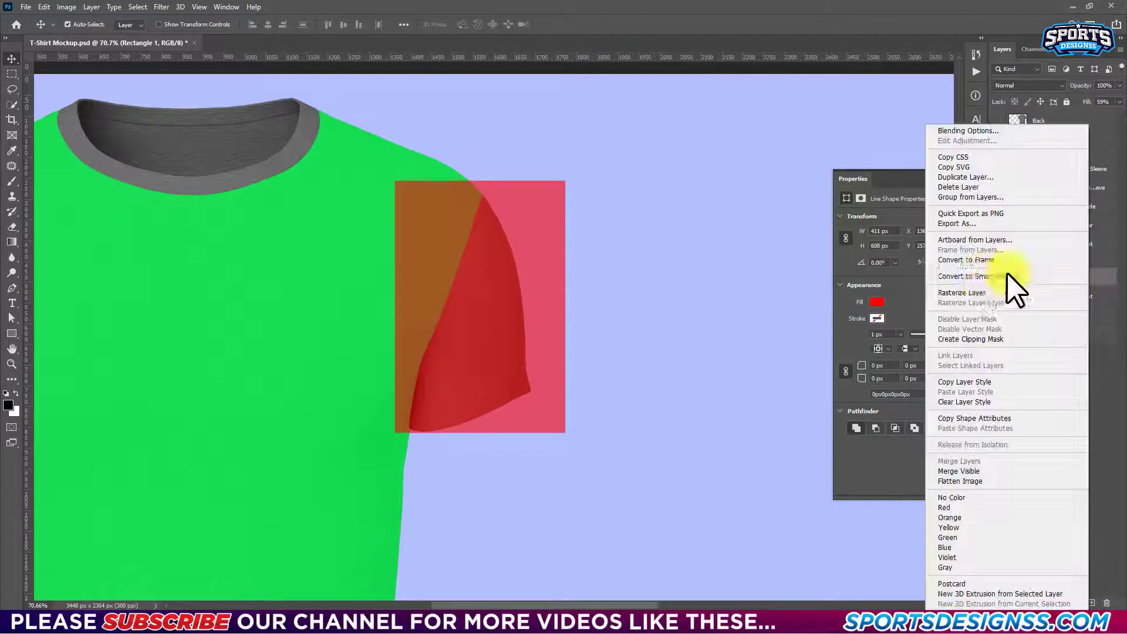
click(1007, 275)
key(ctrl+t)
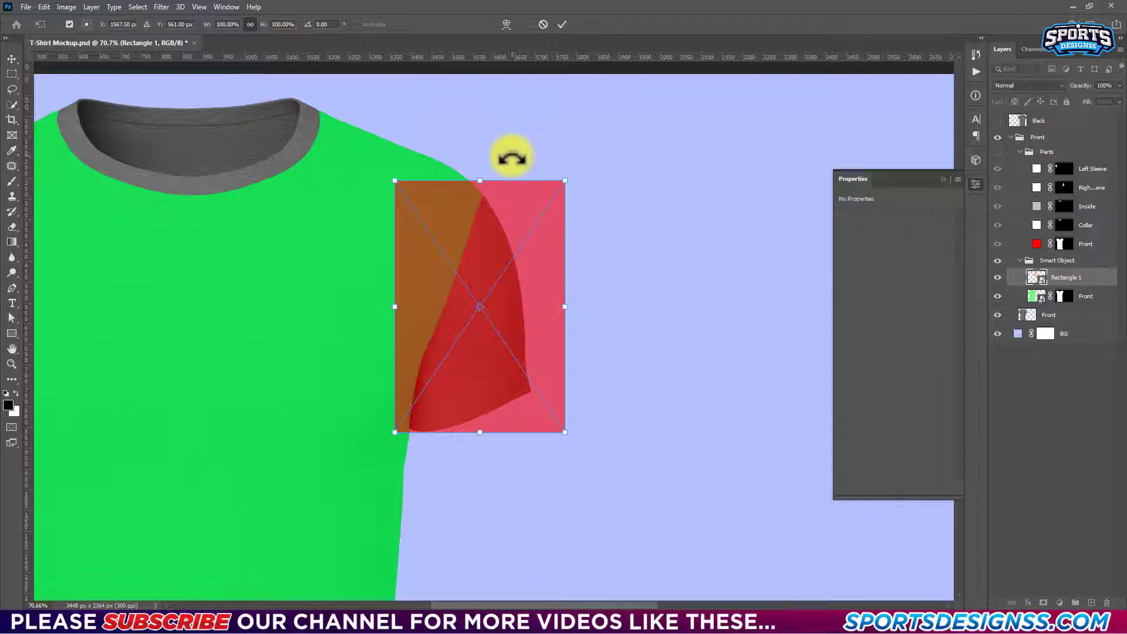
drag(511, 157, 483, 156)
drag(491, 239, 502, 238)
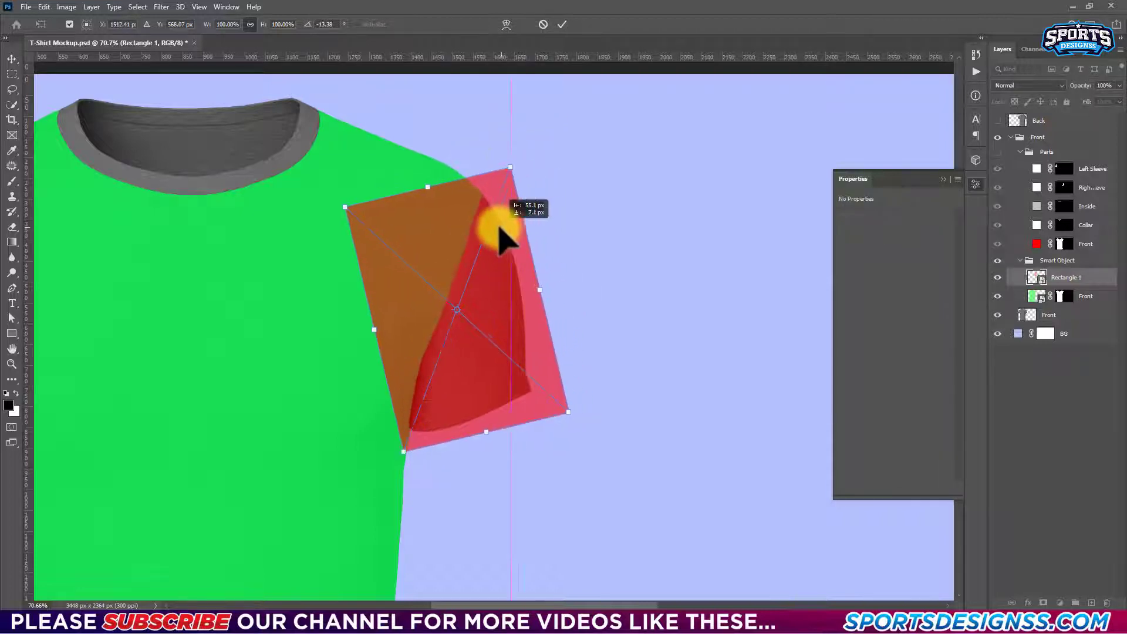
Warp the red overlay's corners and edges along the right sleeve and seam, then commit.
right_click(562, 405)
click(562, 503)
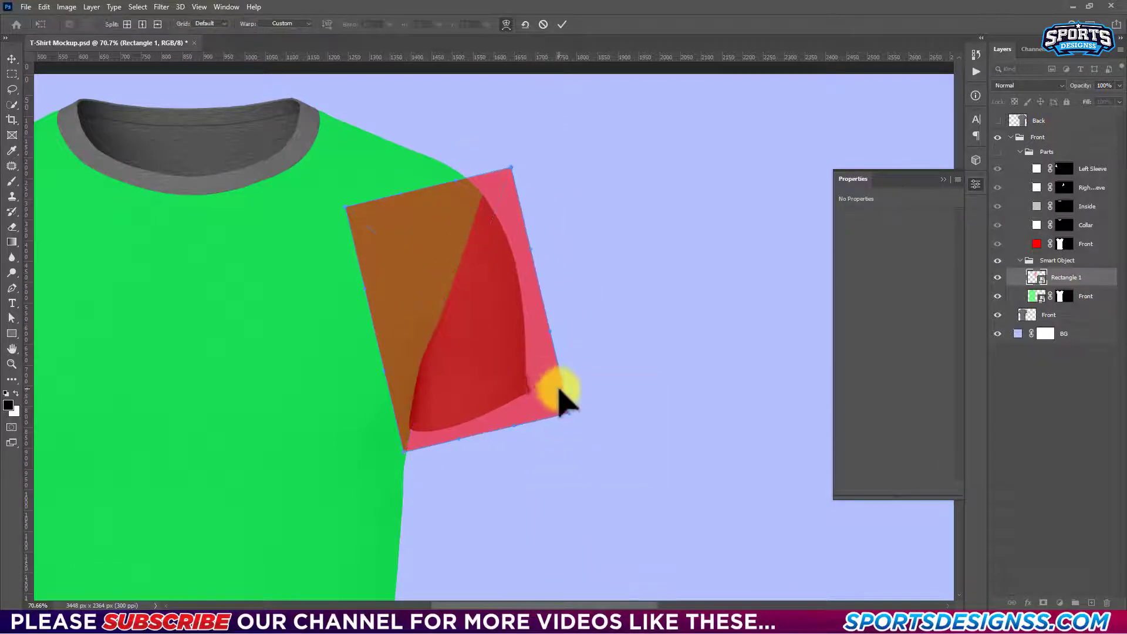
drag(558, 390, 533, 382)
drag(512, 193, 486, 183)
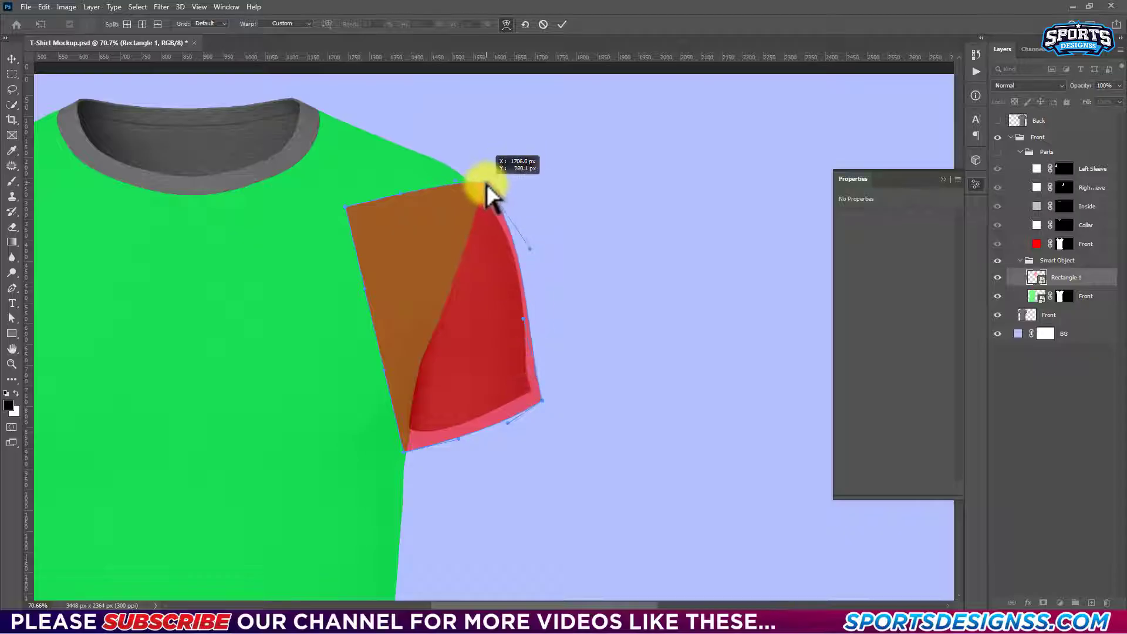
mouse_move(530, 249)
mouse_down()
mouse_move(512, 276)
mouse_move(538, 234)
mouse_up()
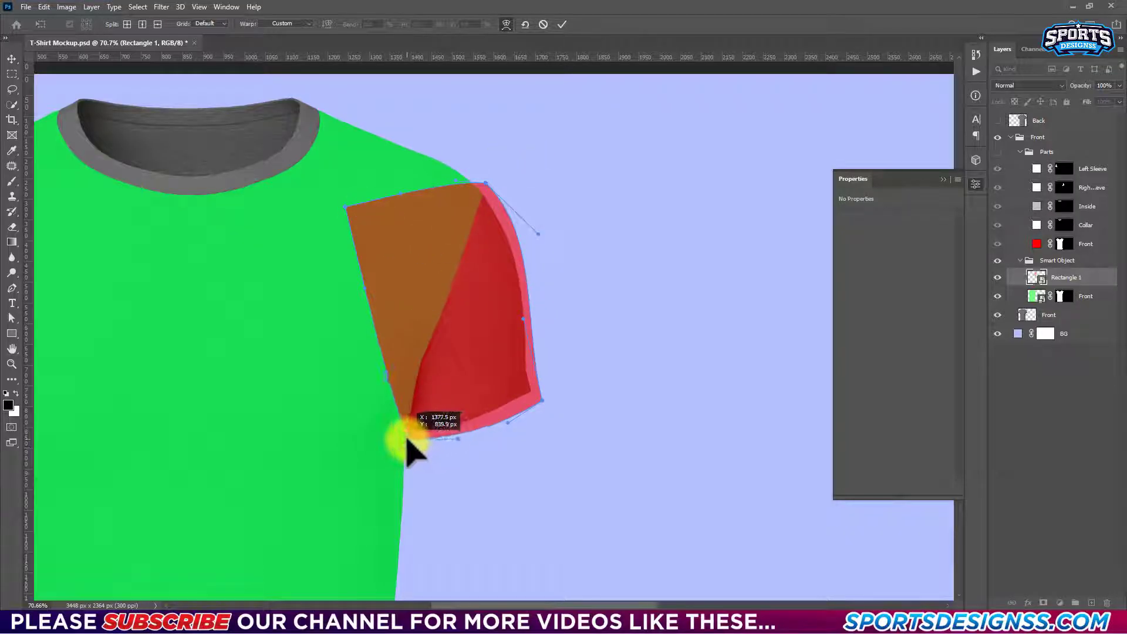
mouse_move(345, 205)
mouse_down()
mouse_move(421, 208)
mouse_move(498, 176)
mouse_up()
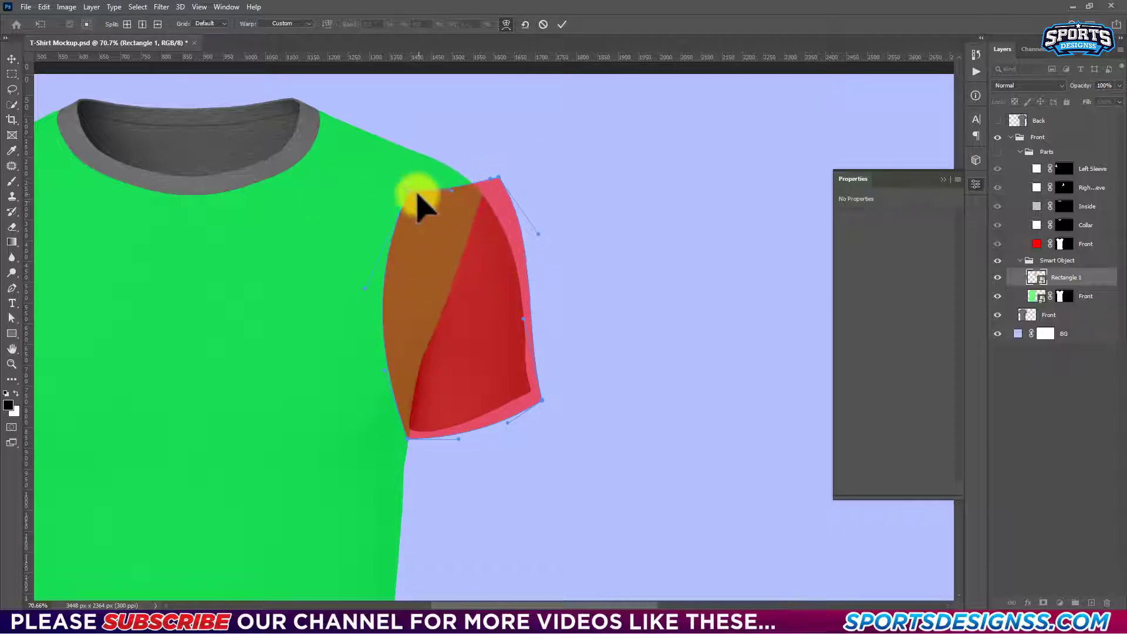
mouse_move(417, 202)
mouse_down()
mouse_move(399, 288)
mouse_move(364, 297)
mouse_move(408, 282)
mouse_move(397, 414)
mouse_up()
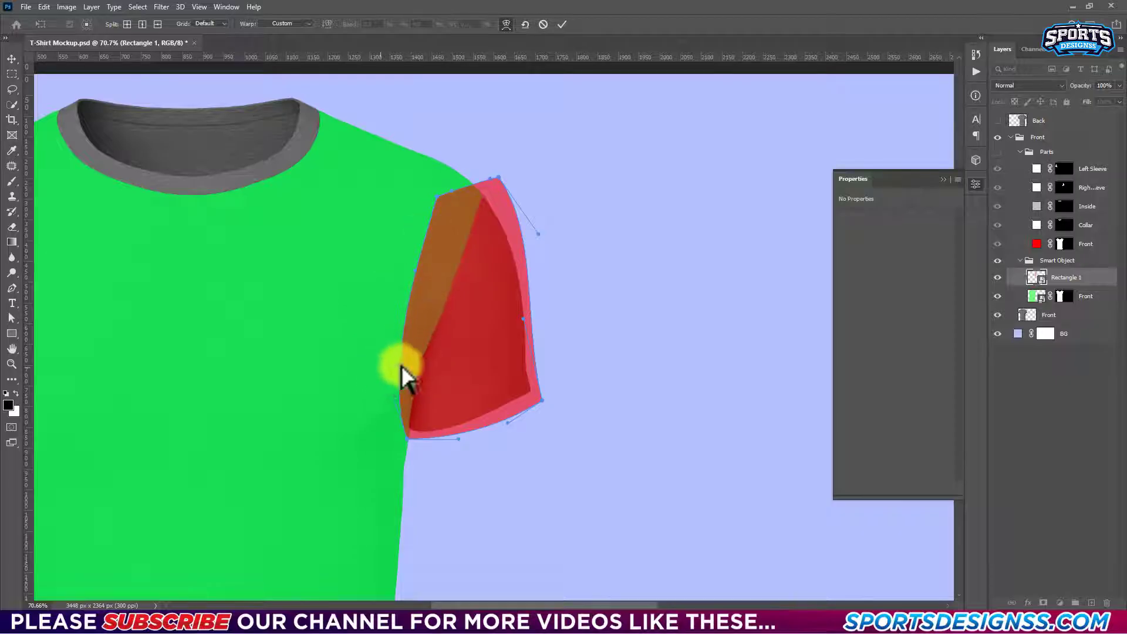
drag(398, 366, 397, 363)
click(562, 24)
scroll(516, 264, down, 3)
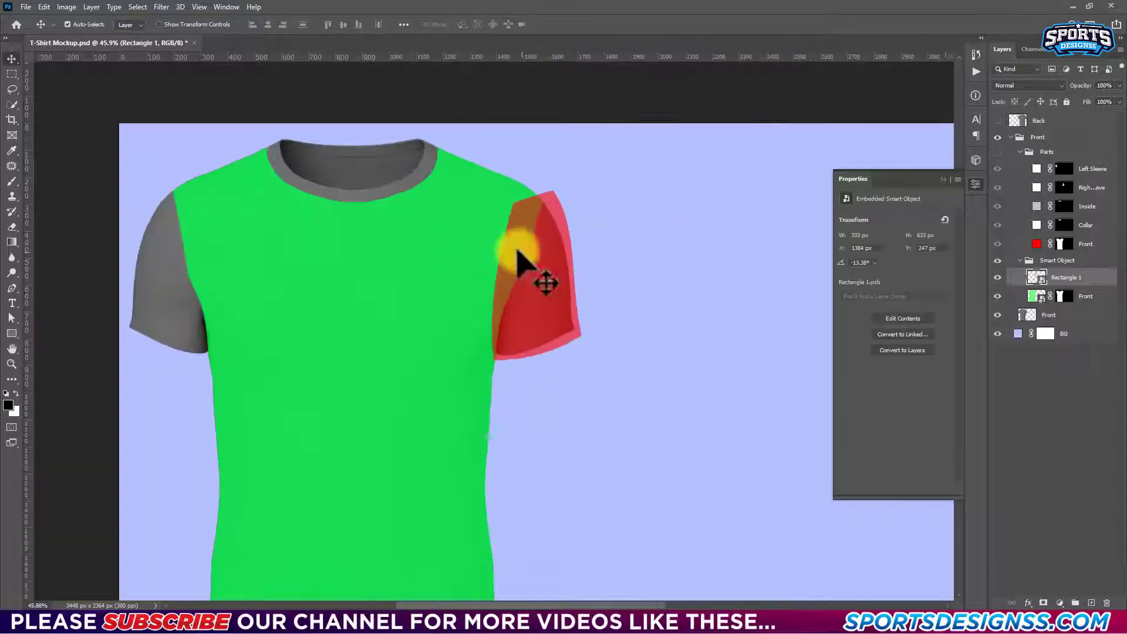
Mask the red overlay to the right sleeve's shape and rename it Right Sleeve.
ctrl+click(1065, 187)
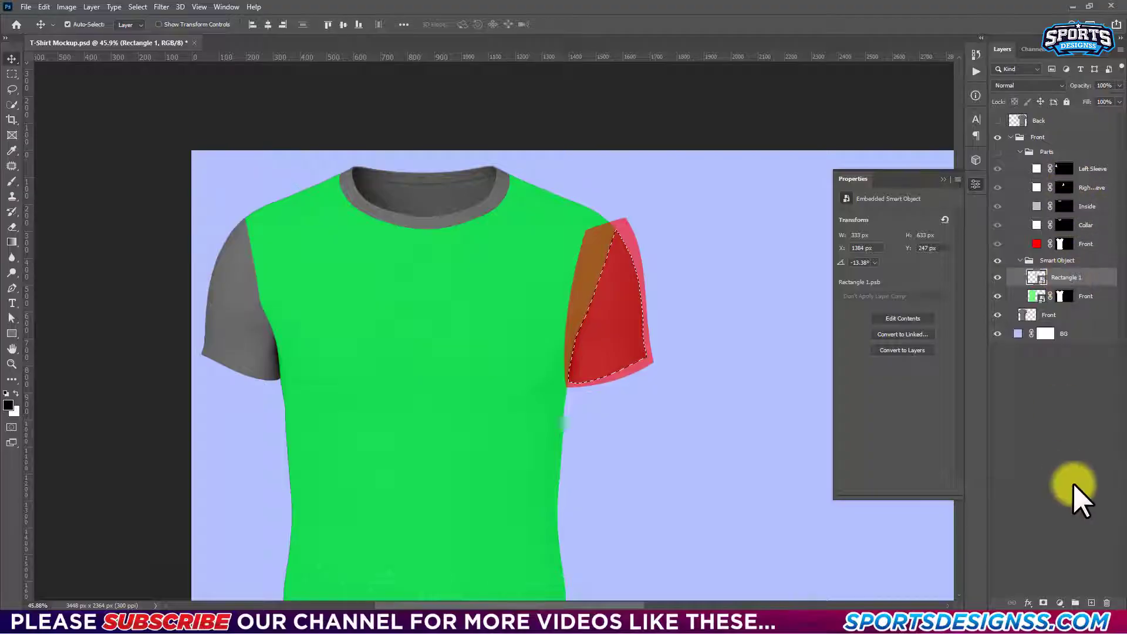
click(1042, 602)
double_click(1093, 188)
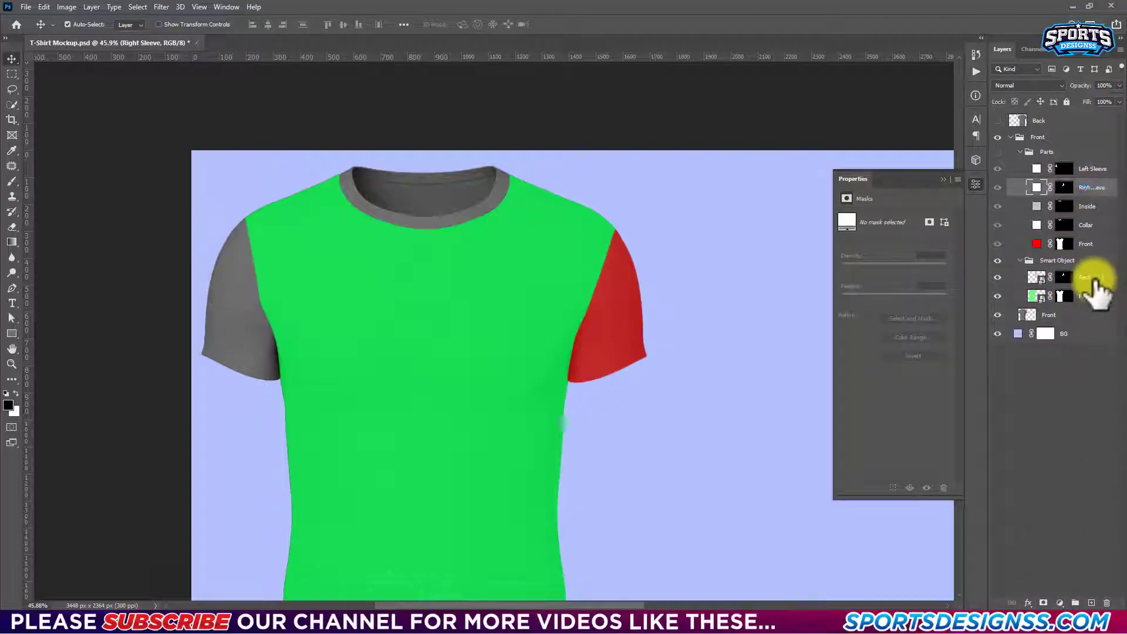
click(1068, 364)
Duplicate Right Sleeve, delete the copy's mask, flip it horizontally and move it to the left sleeve.
scroll(587, 352, up, 1)
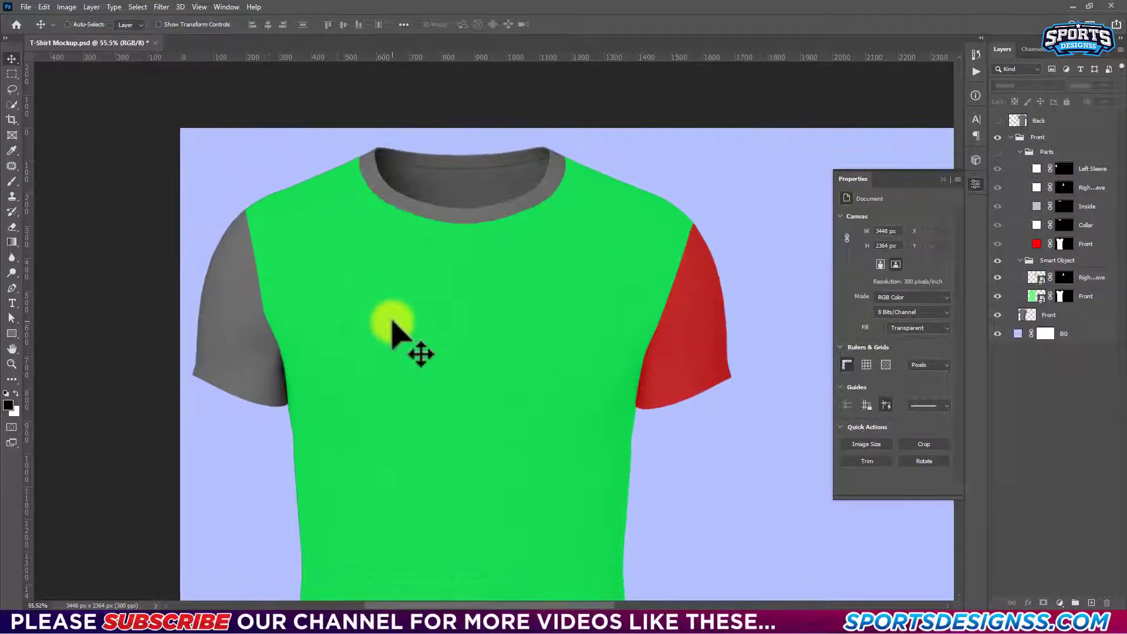
click(1095, 277)
key(ctrl+j)
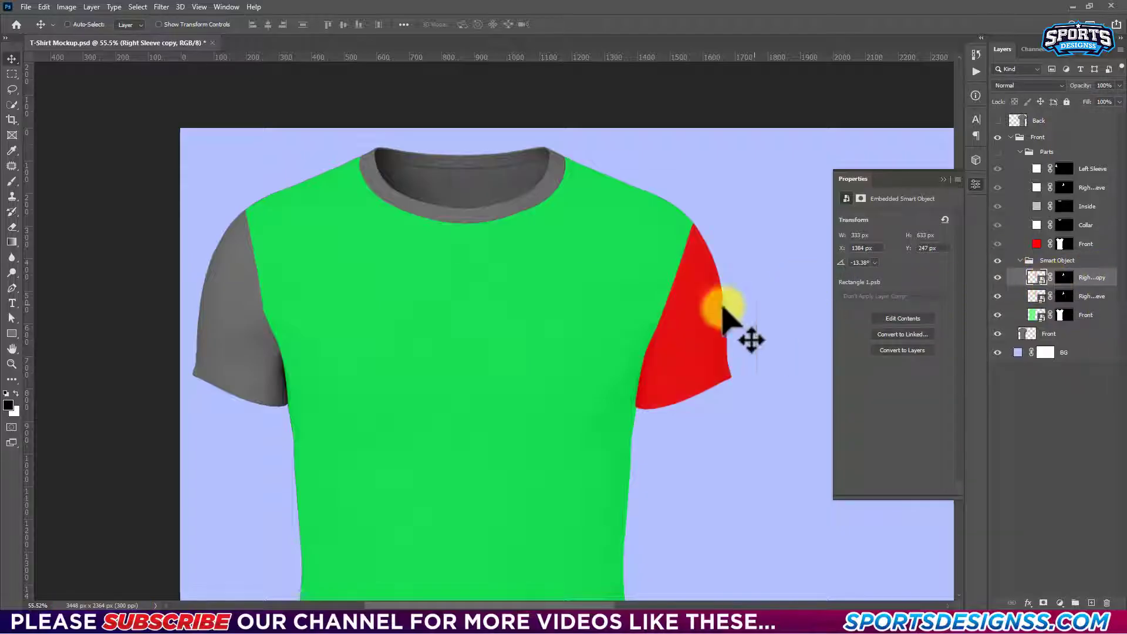
key(ctrl+t)
click(575, 249)
right_click(1064, 277)
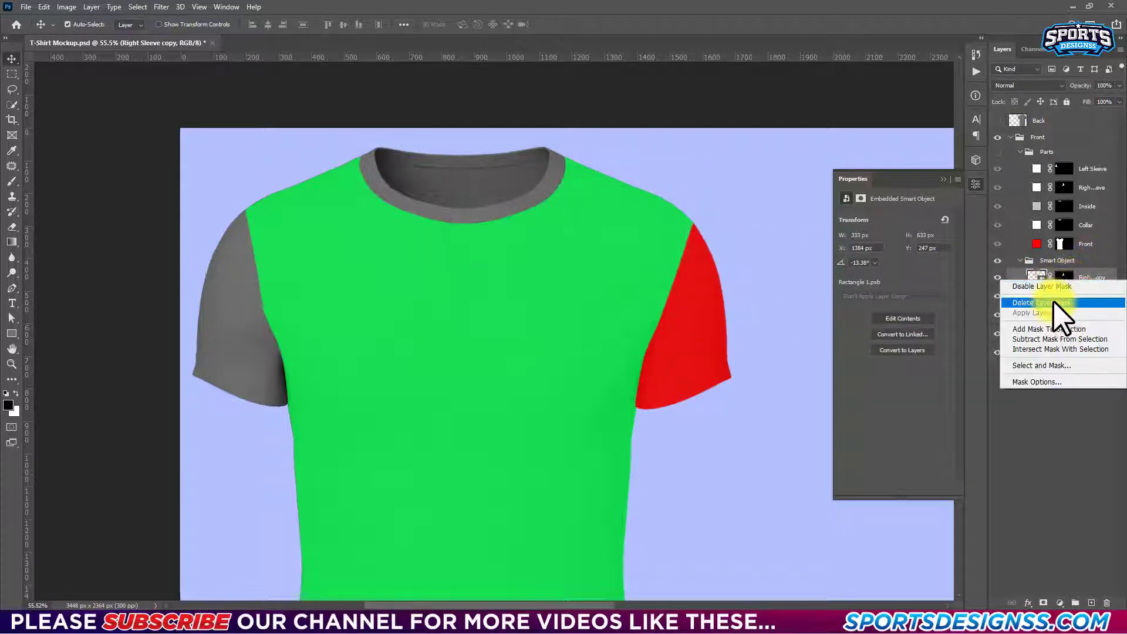
click(1053, 301)
key(ctrl+t)
right_click(700, 300)
click(745, 480)
drag(699, 353, 286, 341)
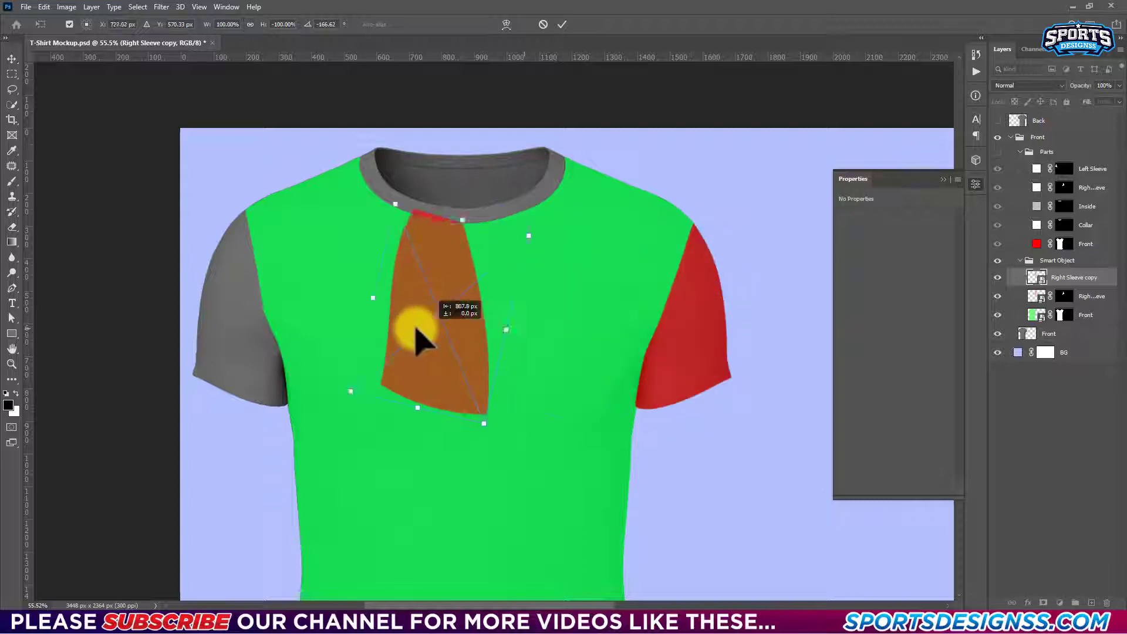
Warp the flipped copy, mask it to the left sleeve's shape, and isolate it to check the fit.
scroll(245, 256, up, 5)
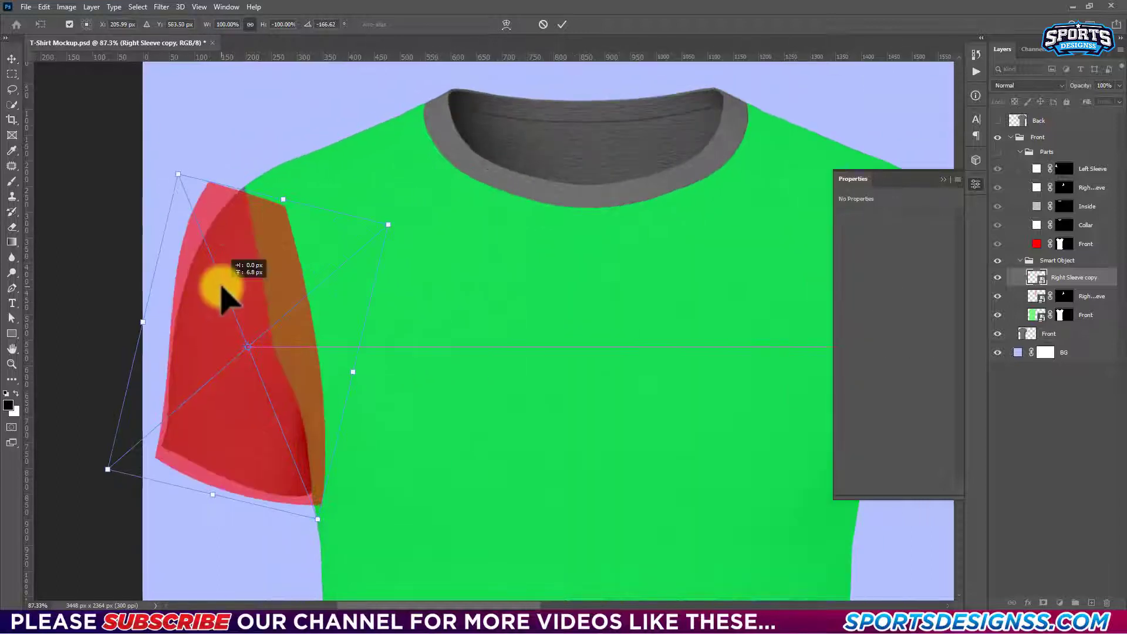
right_click(245, 216)
click(269, 339)
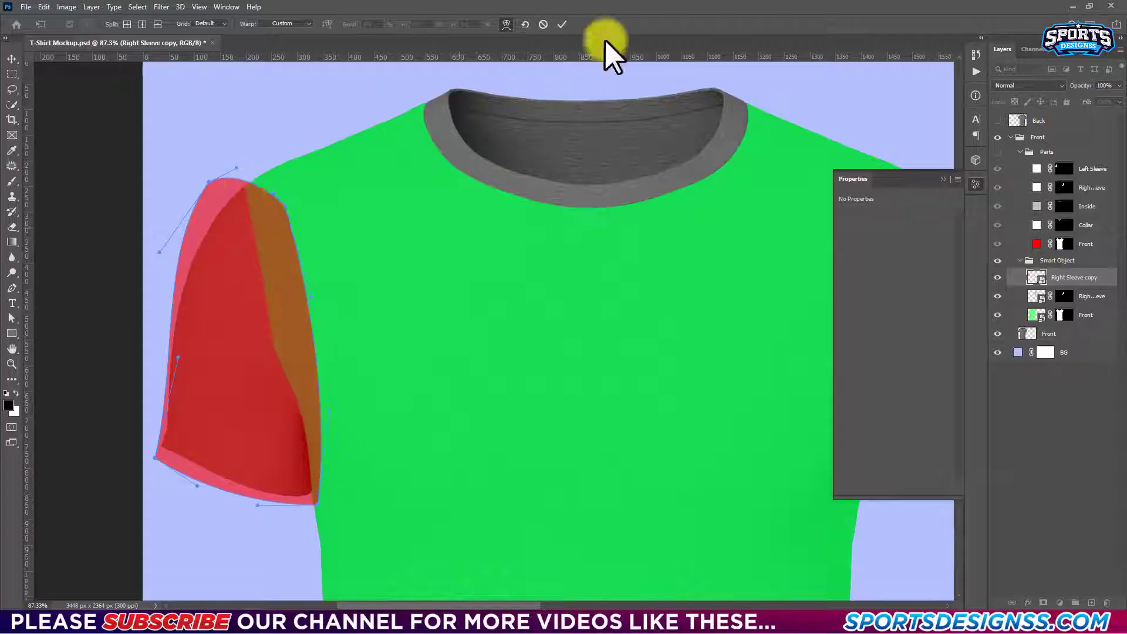
click(558, 25)
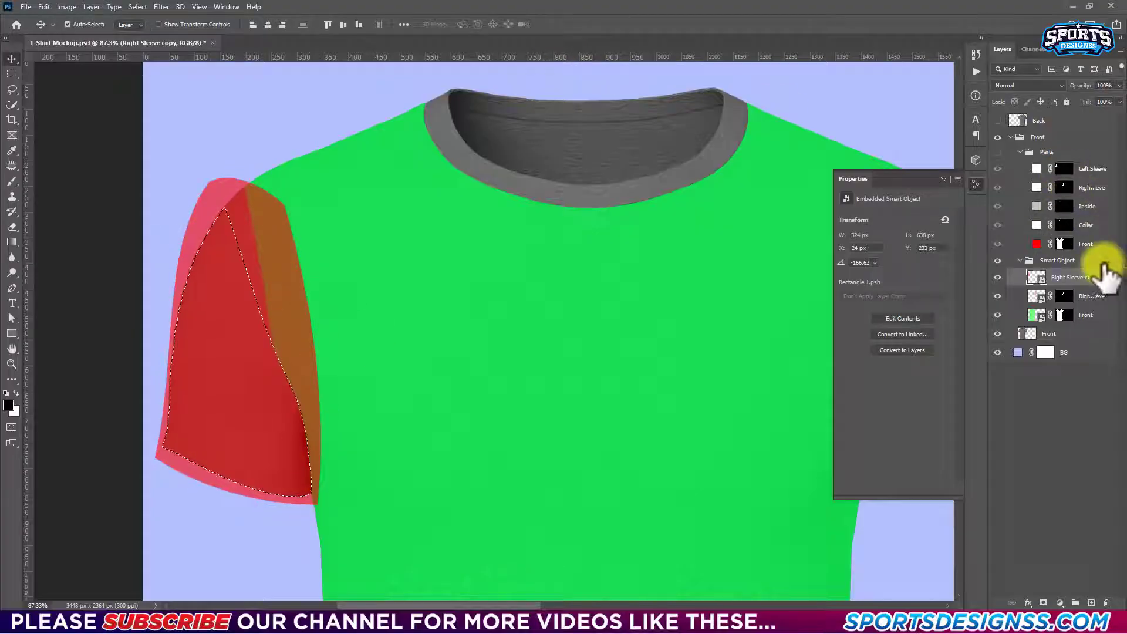
drag(1061, 176, 1064, 277)
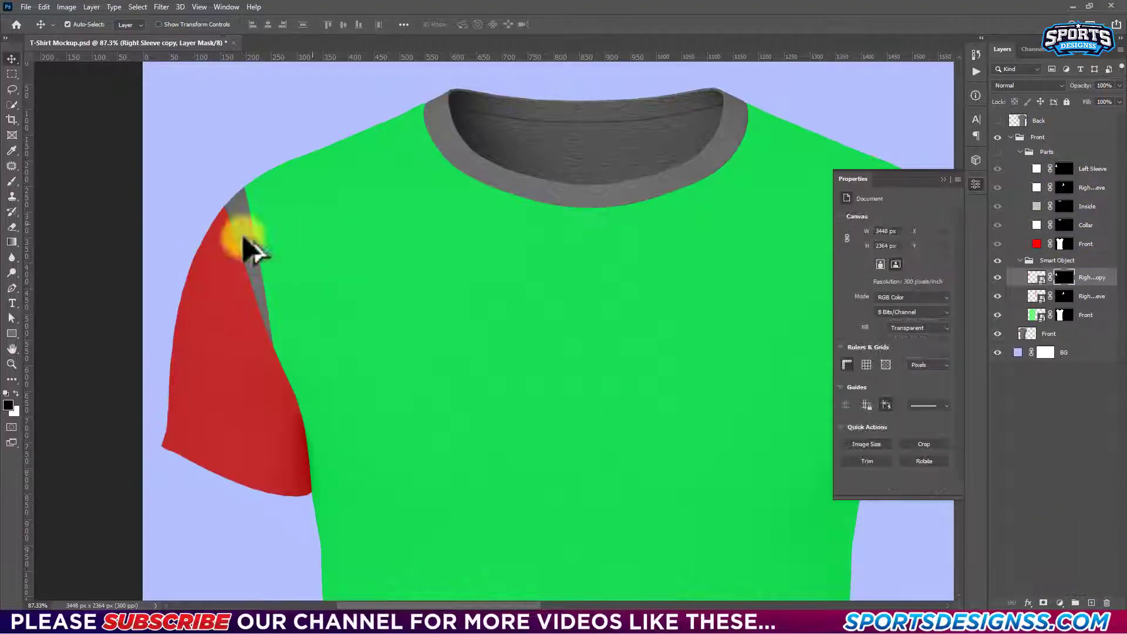
alt+scroll(252, 243, up, 2)
alt+click(997, 333)
Show all layers again and copy the shirt-shaped mask onto the green Front panel.
alt+click(997, 333)
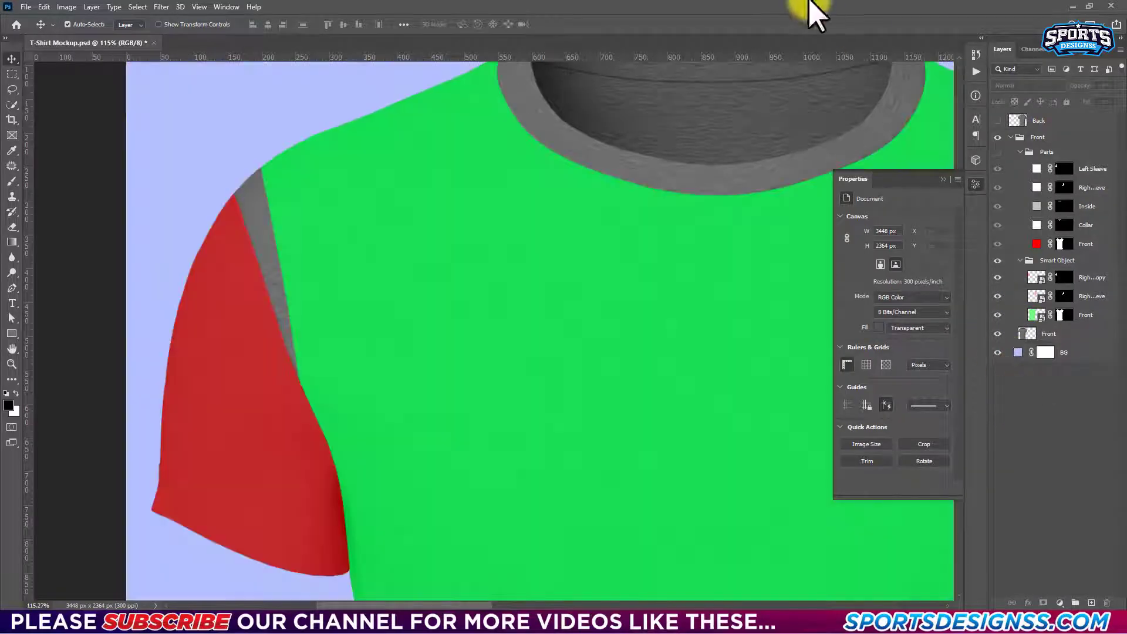
alt+scroll(617, 82, down, 2)
key(ctrl+d)
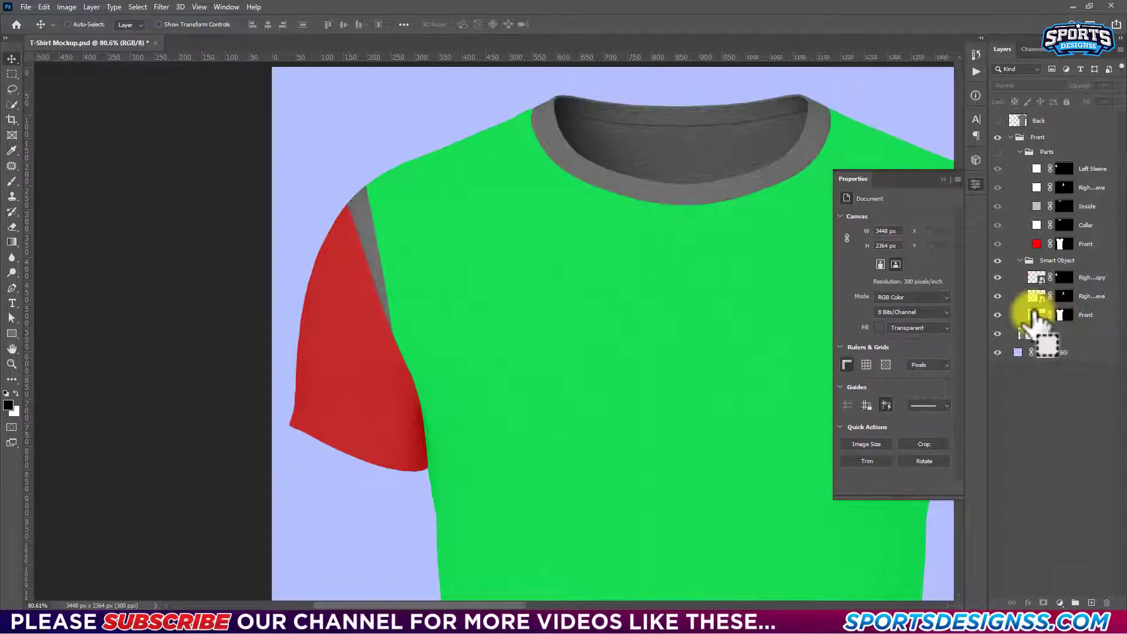
drag(1065, 319, 1060, 317)
click(1039, 316)
Warp the Front panel, pulling its left shoulder outward.
key(ctrl+t)
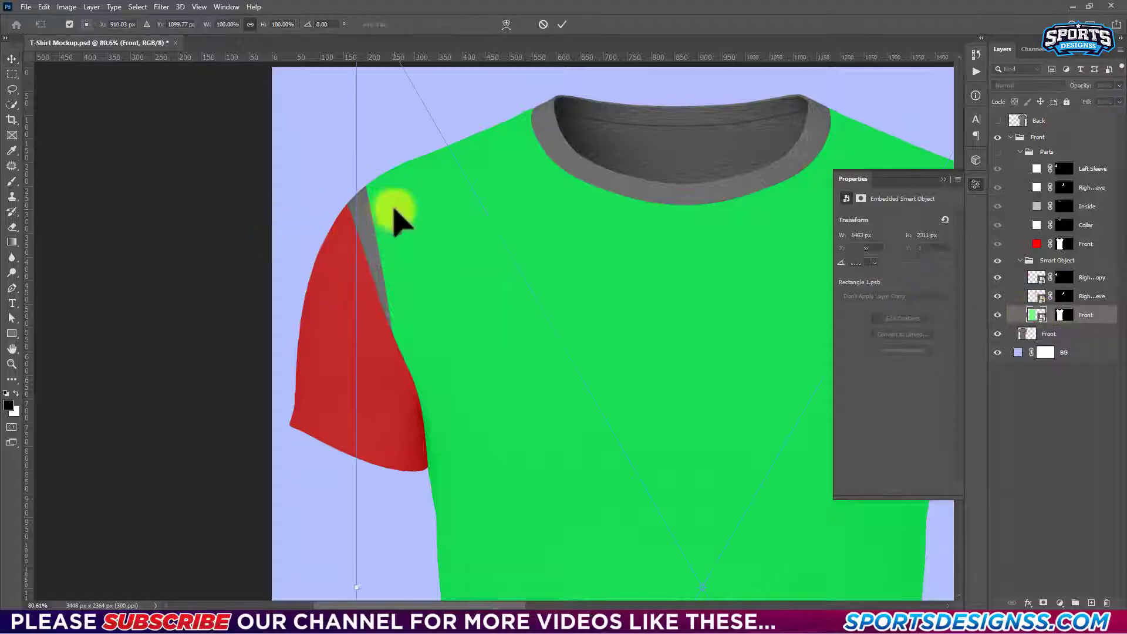
right_click(396, 329)
click(426, 454)
drag(355, 146, 327, 146)
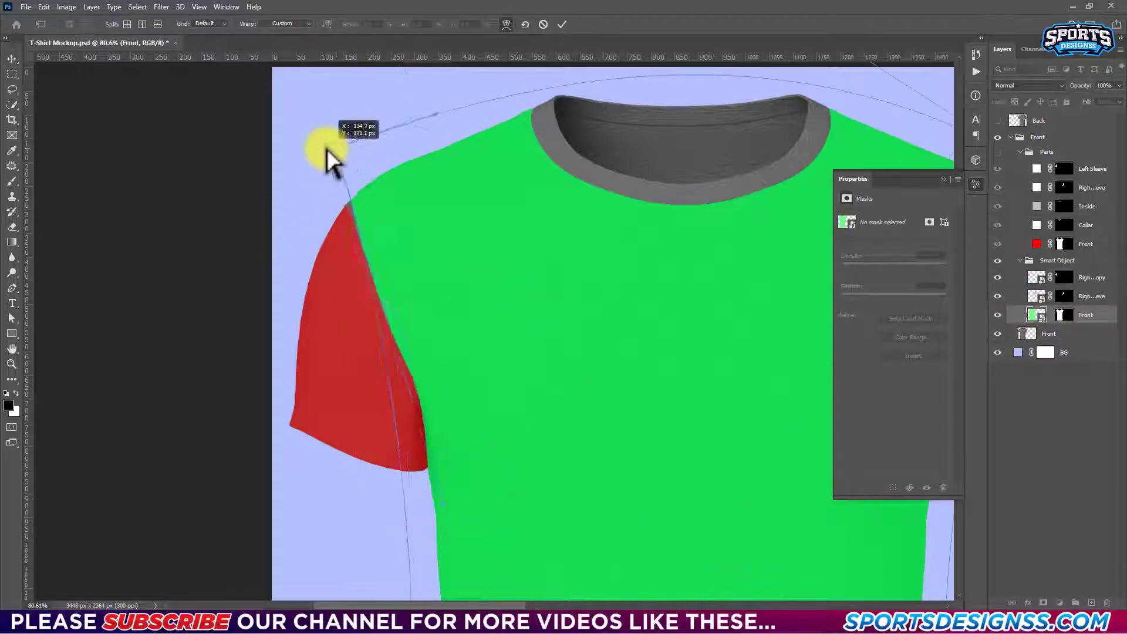
alt+scroll(346, 223, down, 3)
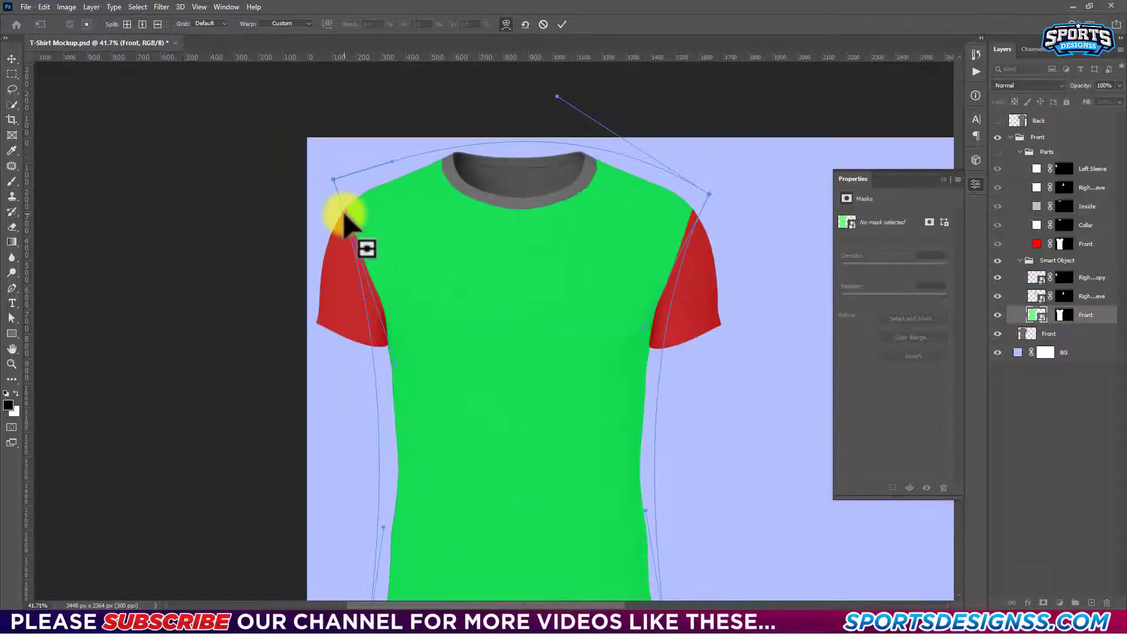
Split the warp grid down the shirt centre and across its middle, adjust points, and commit.
click(142, 24)
click(499, 376)
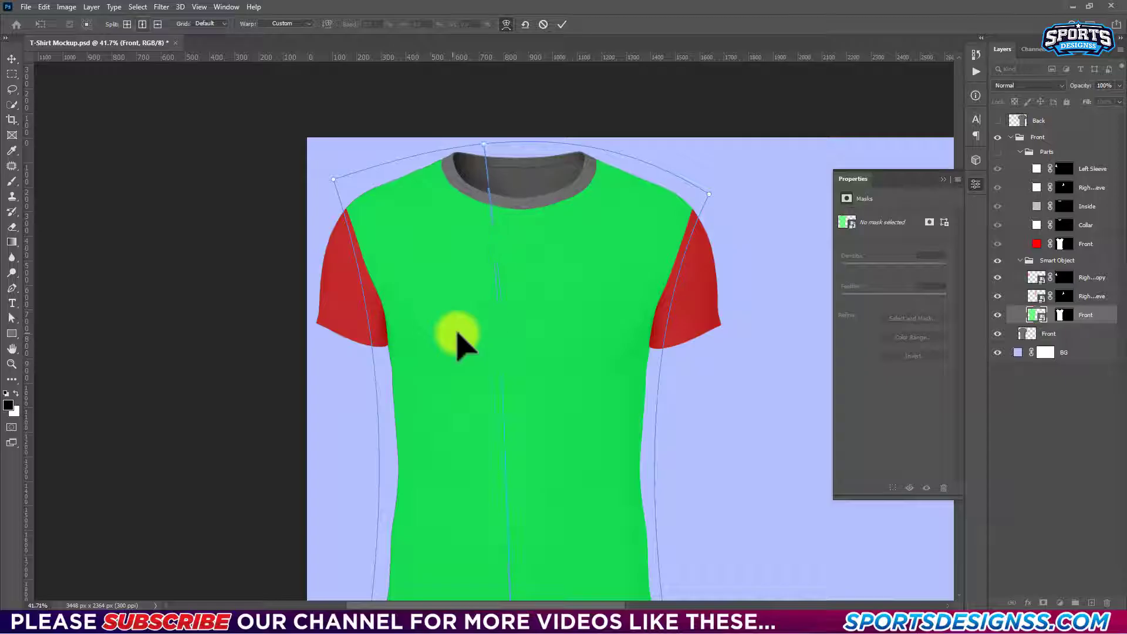
click(128, 24)
click(590, 366)
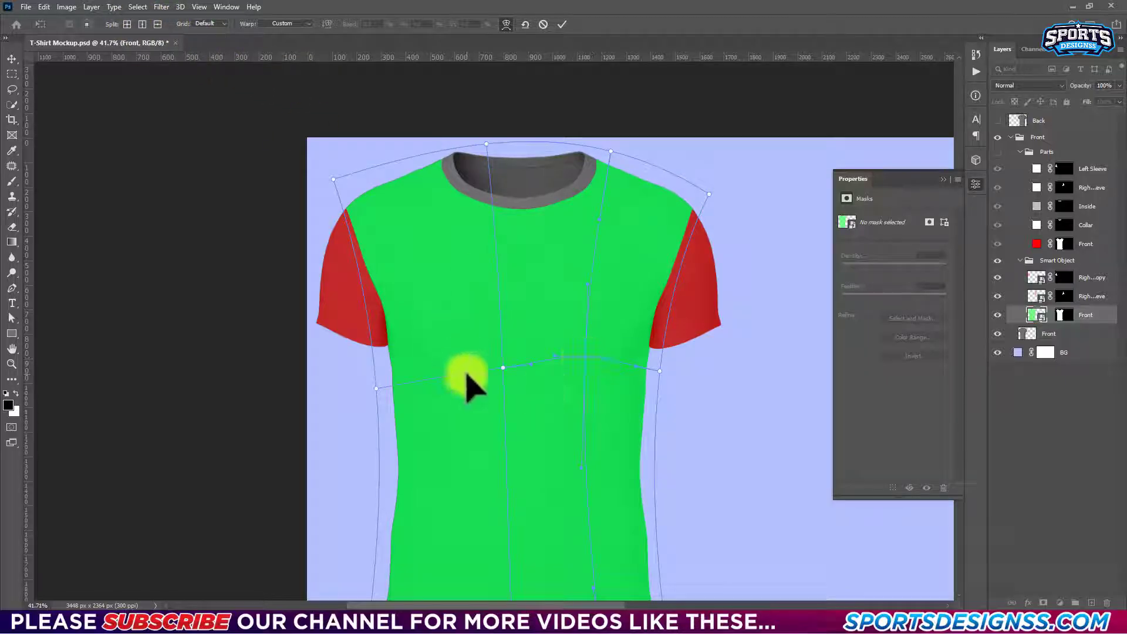
click(492, 358)
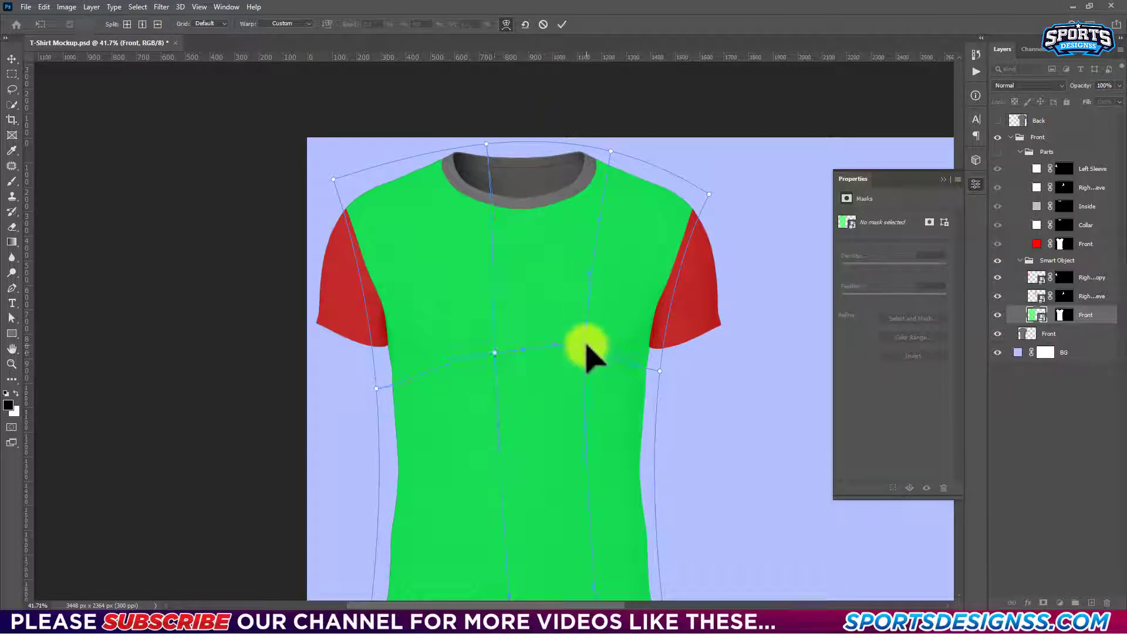
drag(598, 467, 558, 329)
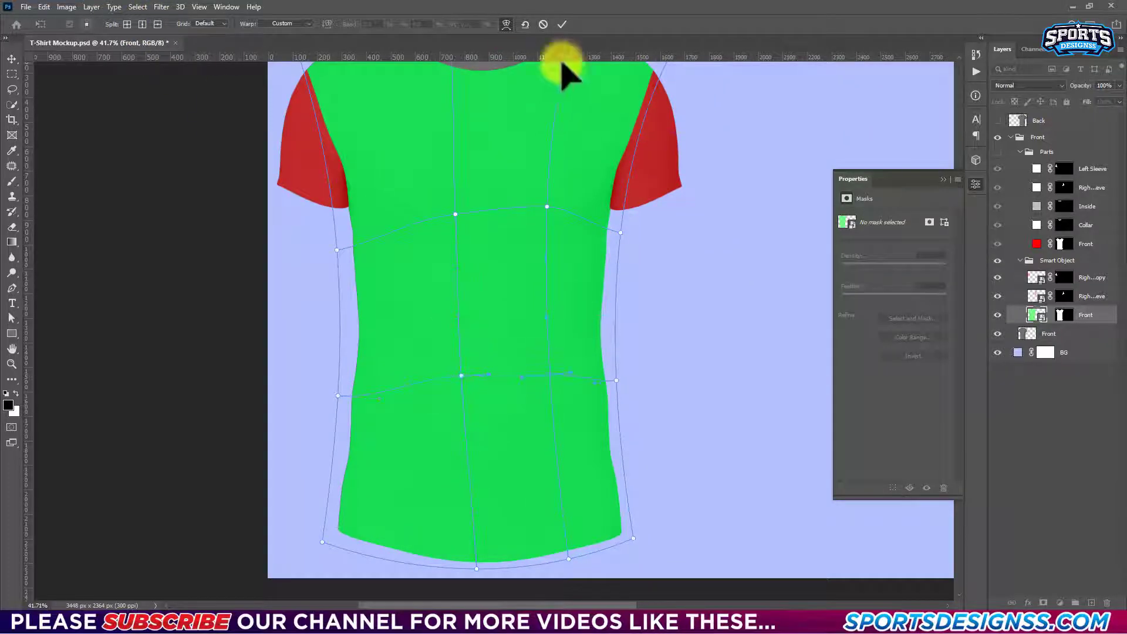
click(562, 24)
scroll(478, 277, up, 3)
Collapse the groups and move the Smart Object group above Parts.
scroll(503, 264, up, 1)
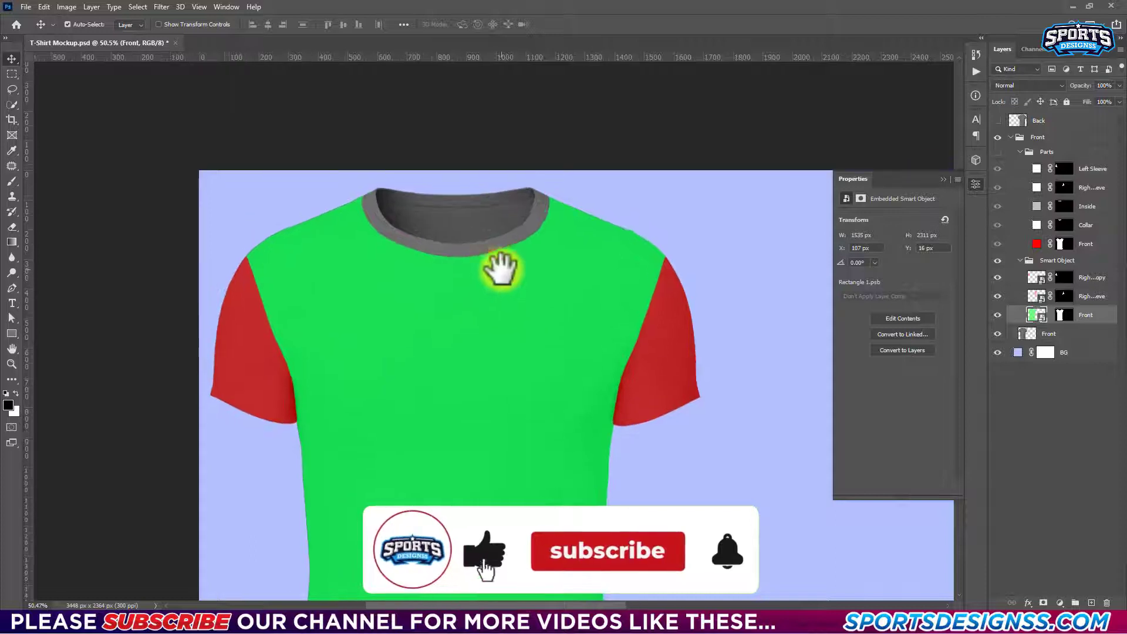
scroll(684, 197, down, 3)
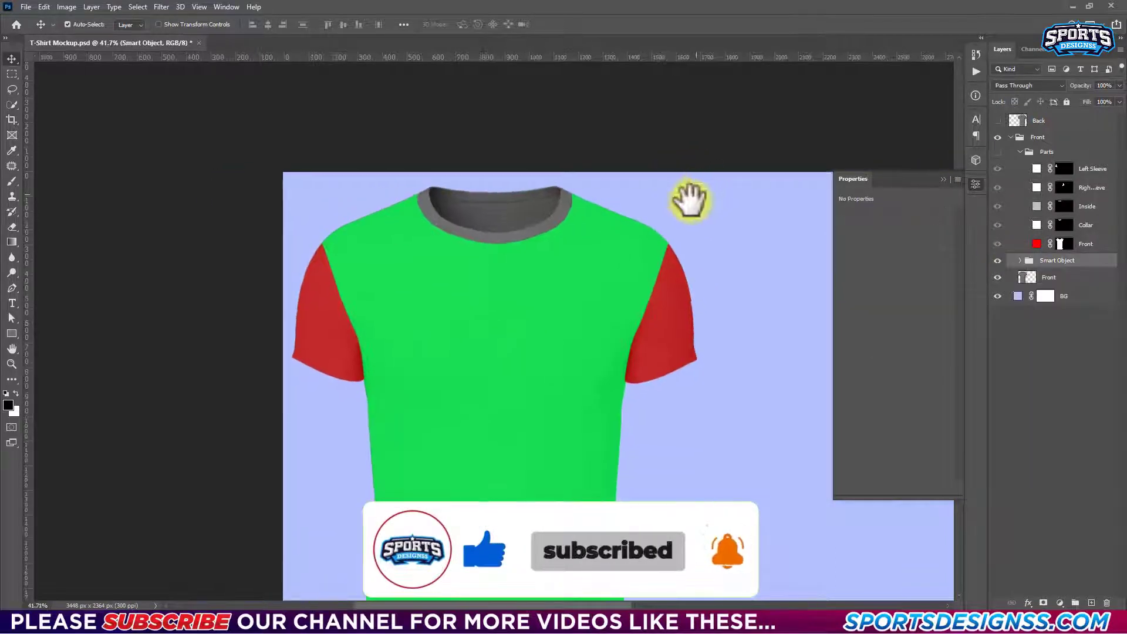
click(1021, 261)
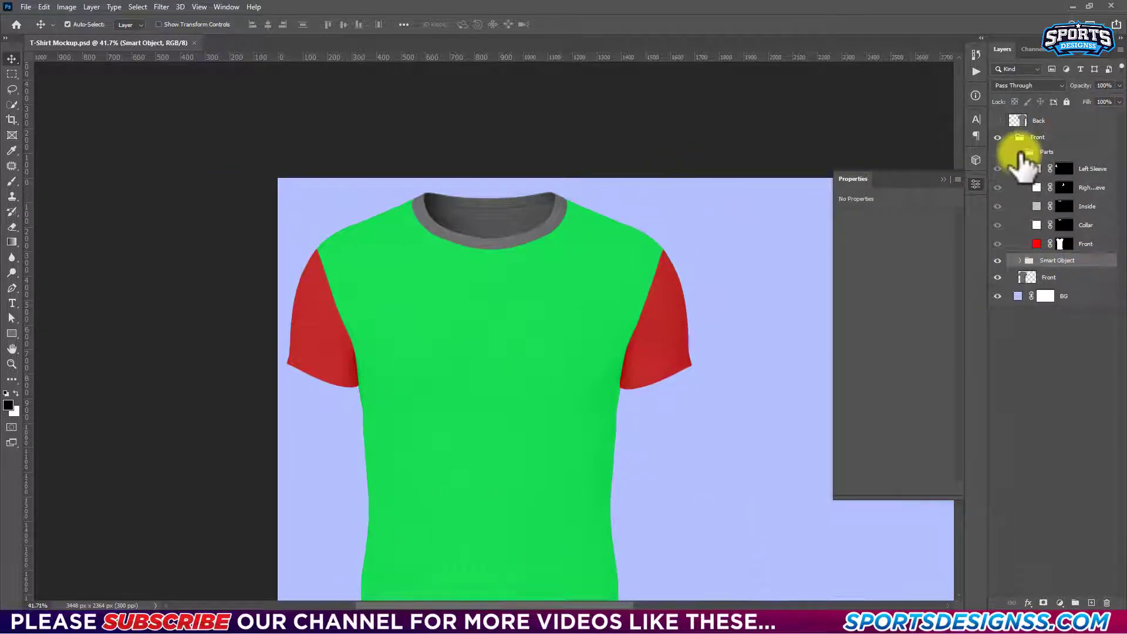
click(1020, 151)
mouse_move(1054, 145)
mouse_down()
mouse_move(1051, 161)
mouse_move(998, 183)
mouse_move(1068, 151)
mouse_up()
Show only the grey Front shirt, duplicate it twice, and name the copies White and Black.
scroll(536, 221, down, 2)
click(1051, 183)
scroll(545, 204, up, 1)
key(ctrl+j)
click(997, 202)
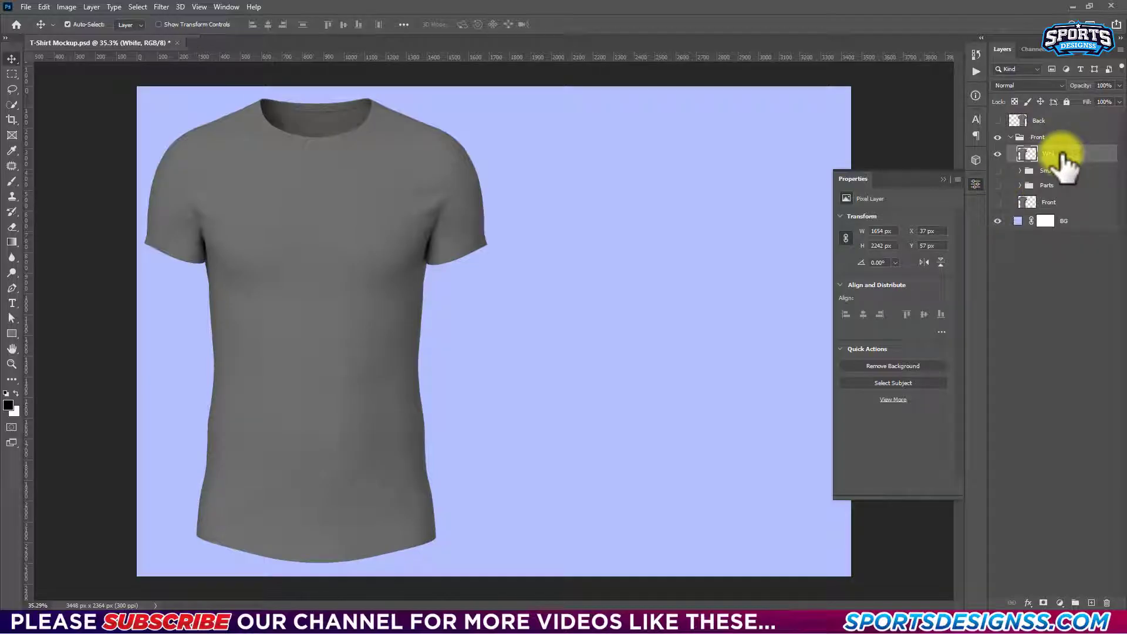
key(ctrl+j)
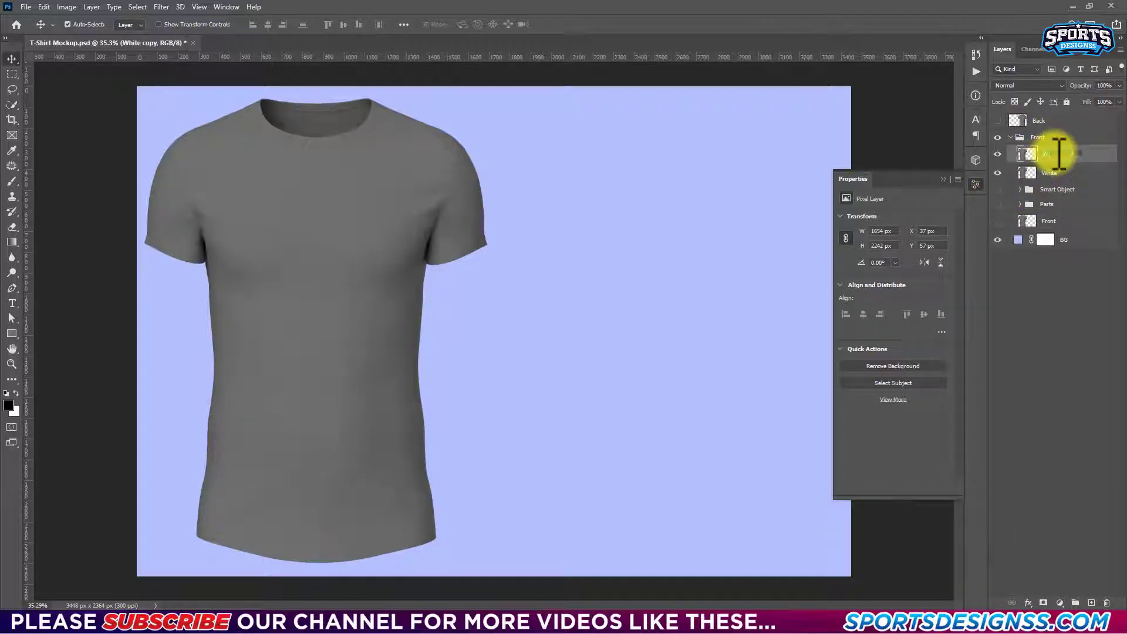
text(Black)
click(997, 173)
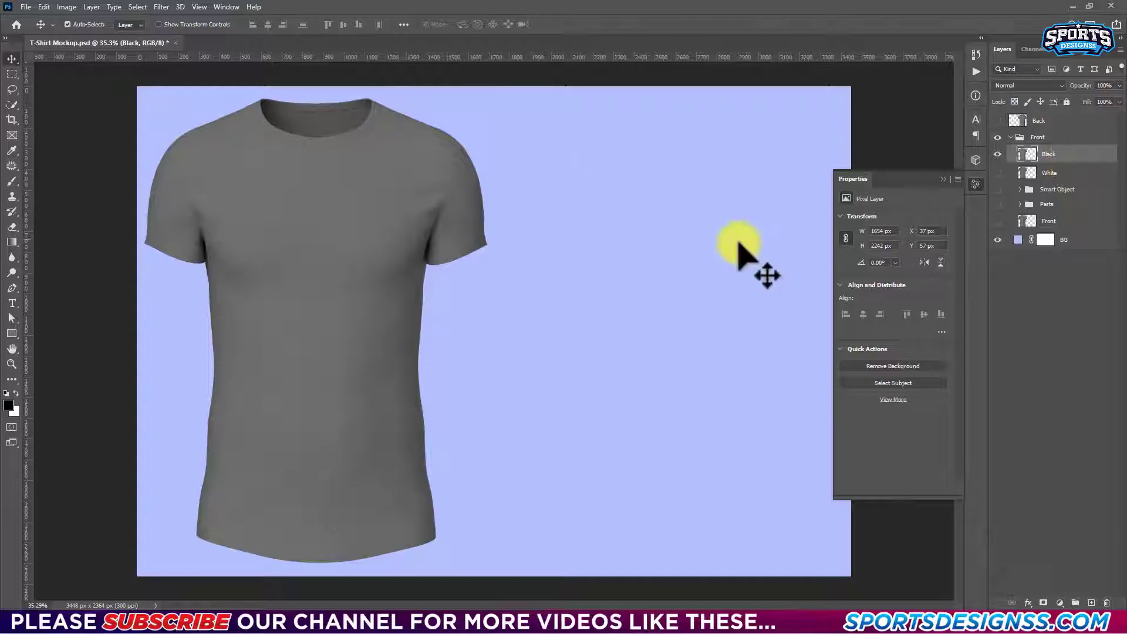
Darken the Black shirt copy with Exposure about -2.24, set its blend mode, and hide it.
click(100, 8)
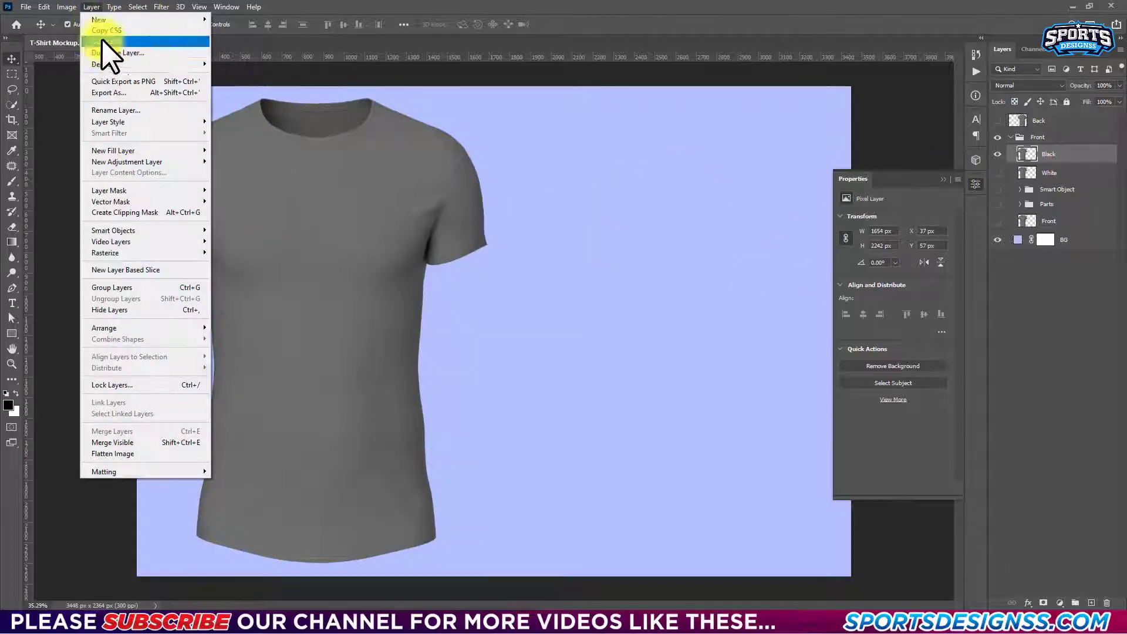
click(212, 67)
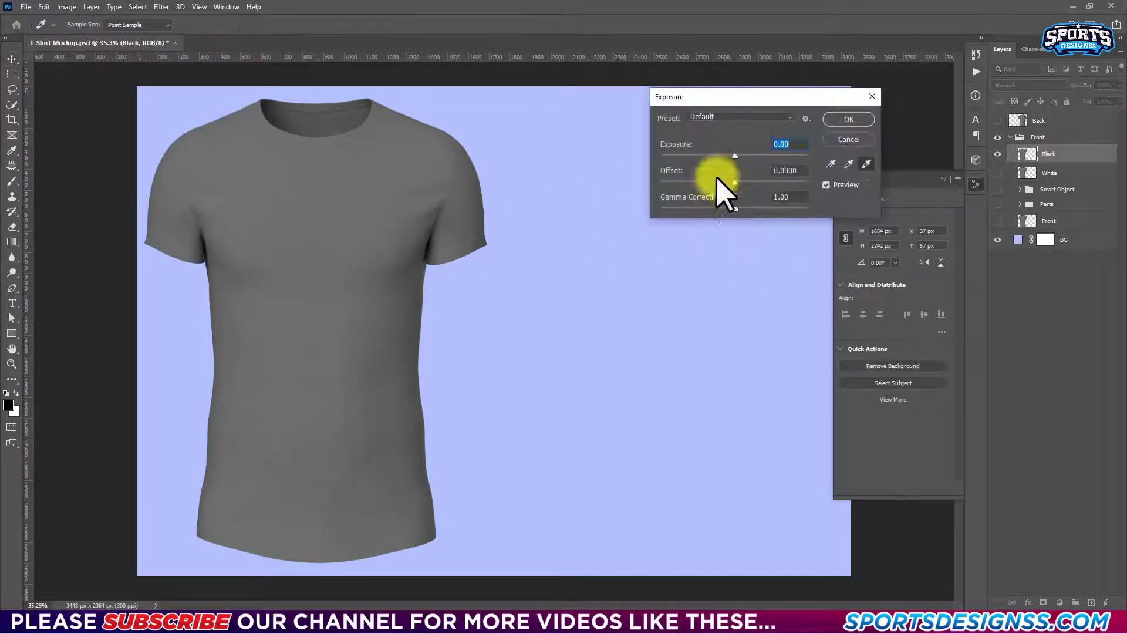
mouse_move(727, 155)
mouse_down()
mouse_move(709, 155)
mouse_move(731, 182)
mouse_up()
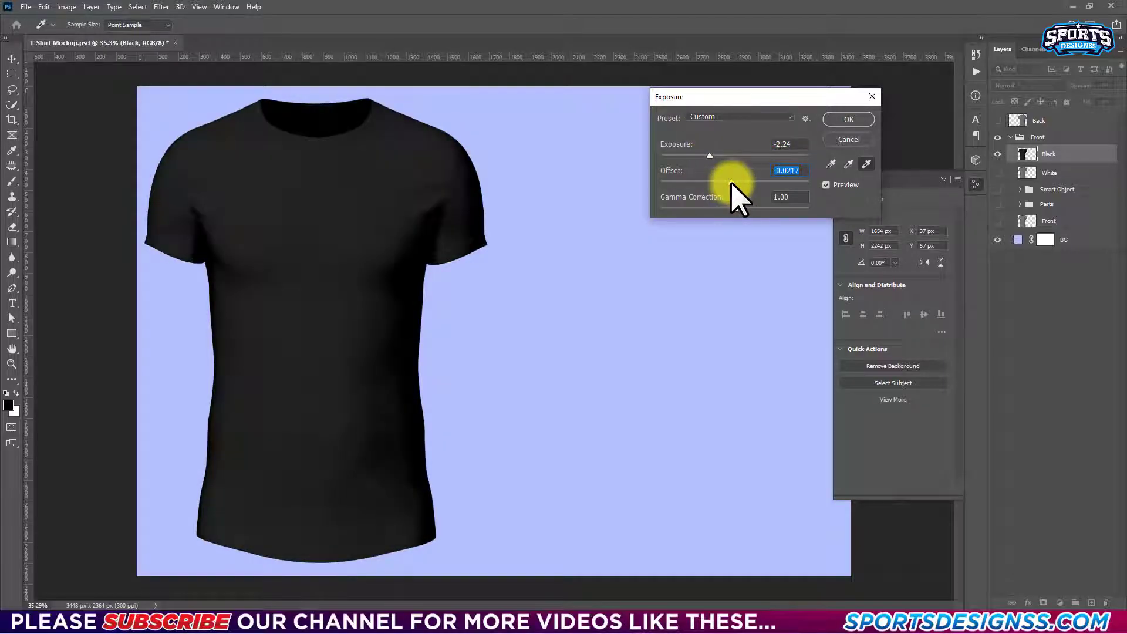
click(731, 206)
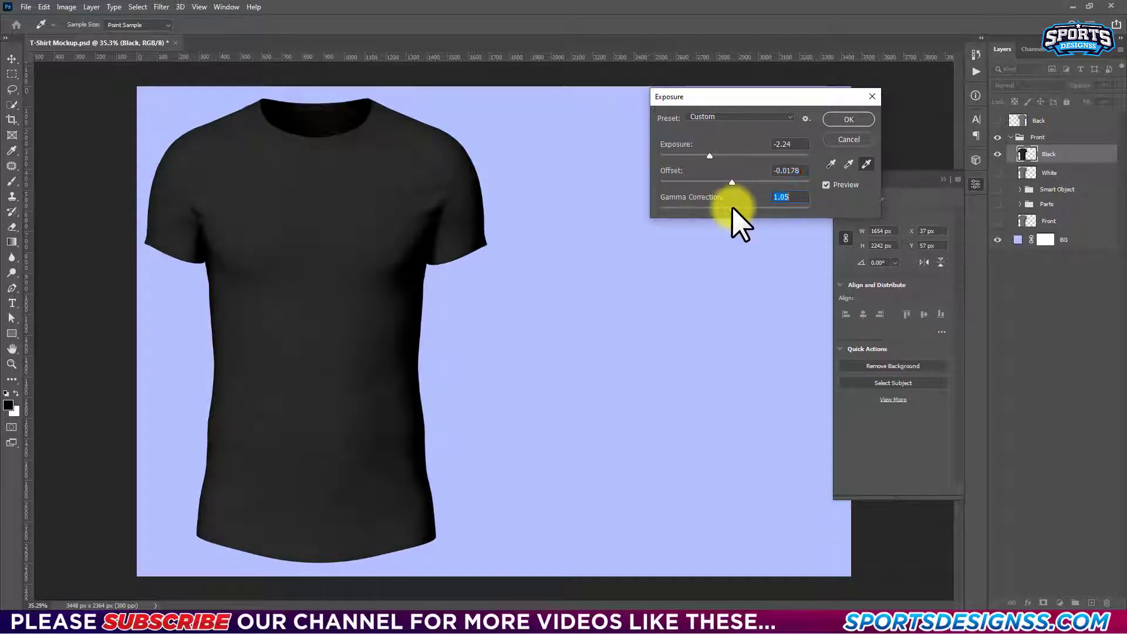
click(849, 119)
click(1027, 85)
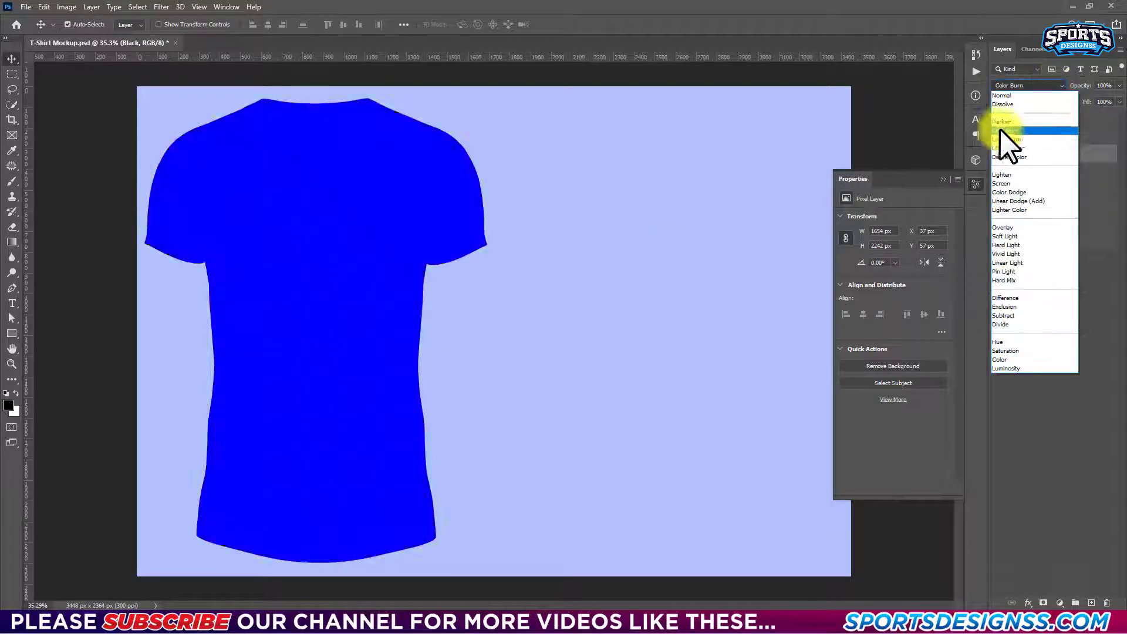
click(1009, 189)
click(998, 154)
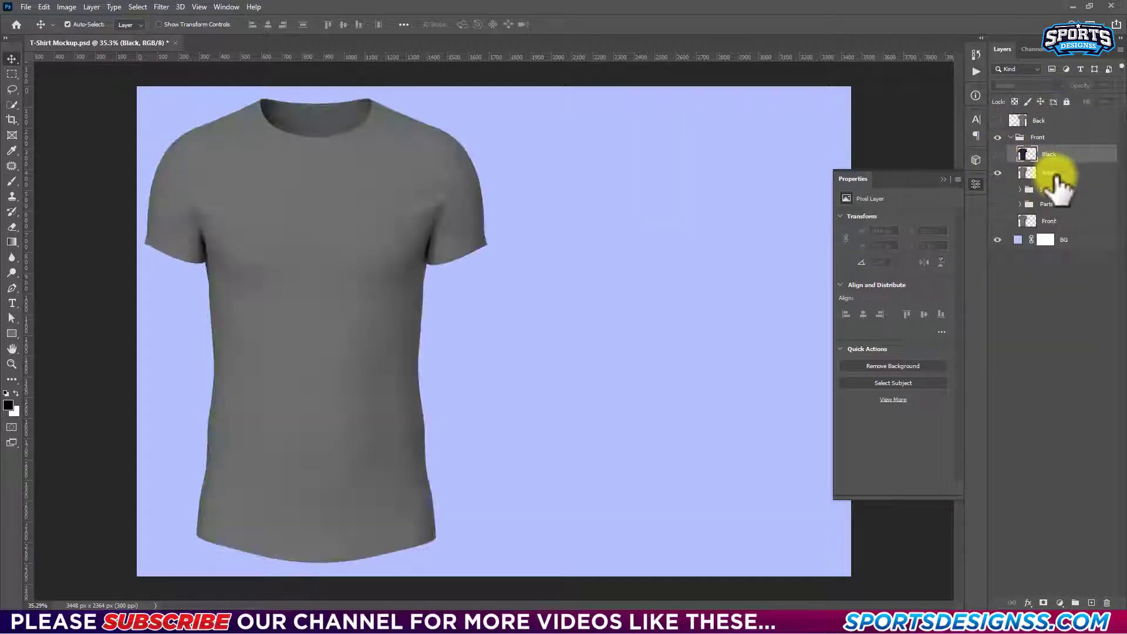
Brighten the White shirt copy with Exposure about +2.29 until it is nearly white.
click(1048, 172)
click(66, 6)
click(252, 67)
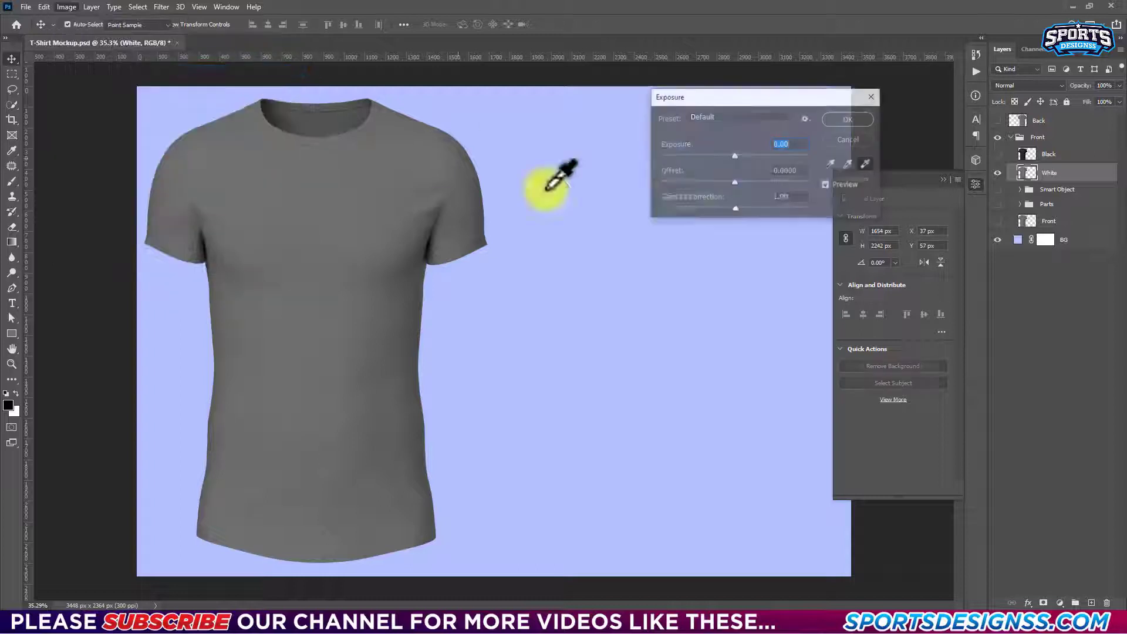
mouse_move(745, 157)
mouse_down()
mouse_move(758, 156)
mouse_move(741, 207)
mouse_up()
click(741, 181)
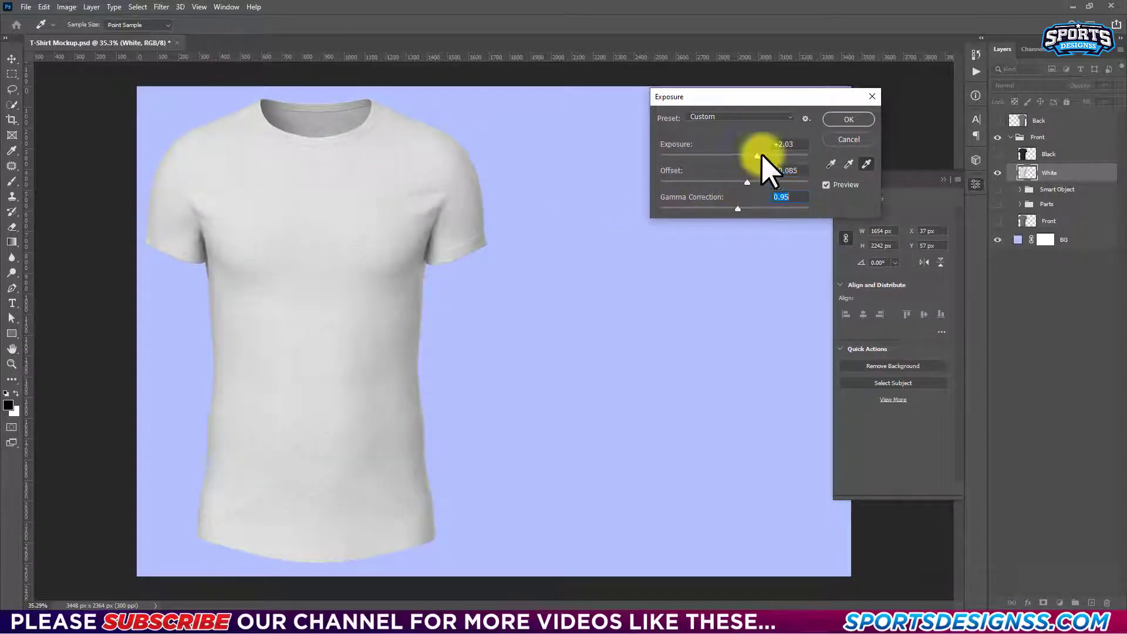
drag(761, 154, 767, 153)
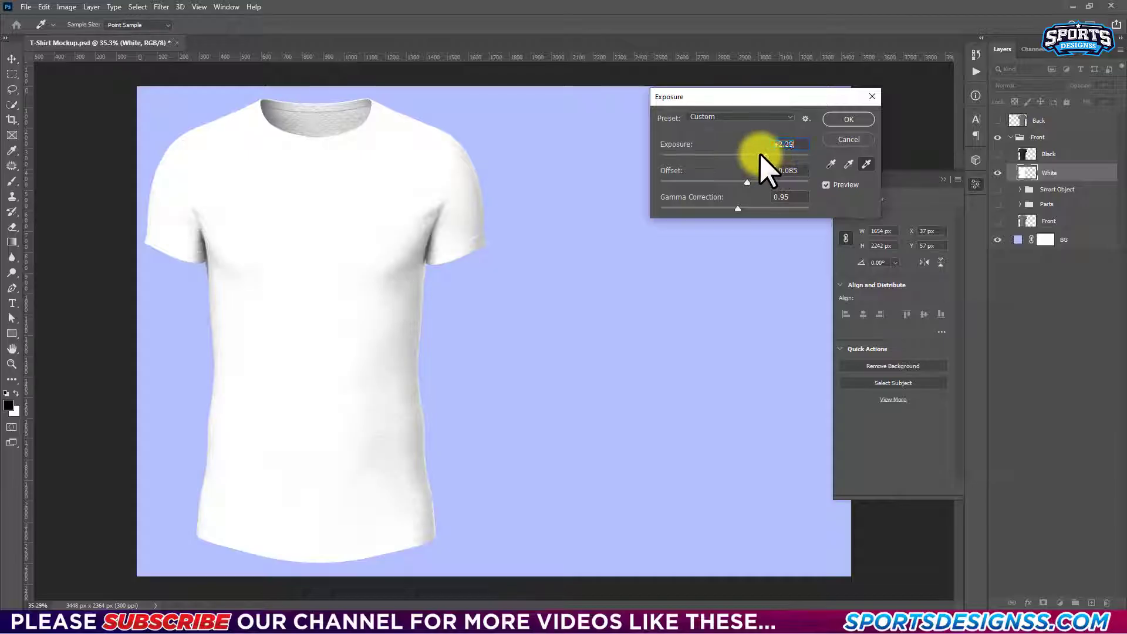
Apply the White exposure, set White to Linear Burn, and group it with Black as Effects.
click(849, 119)
click(1027, 85)
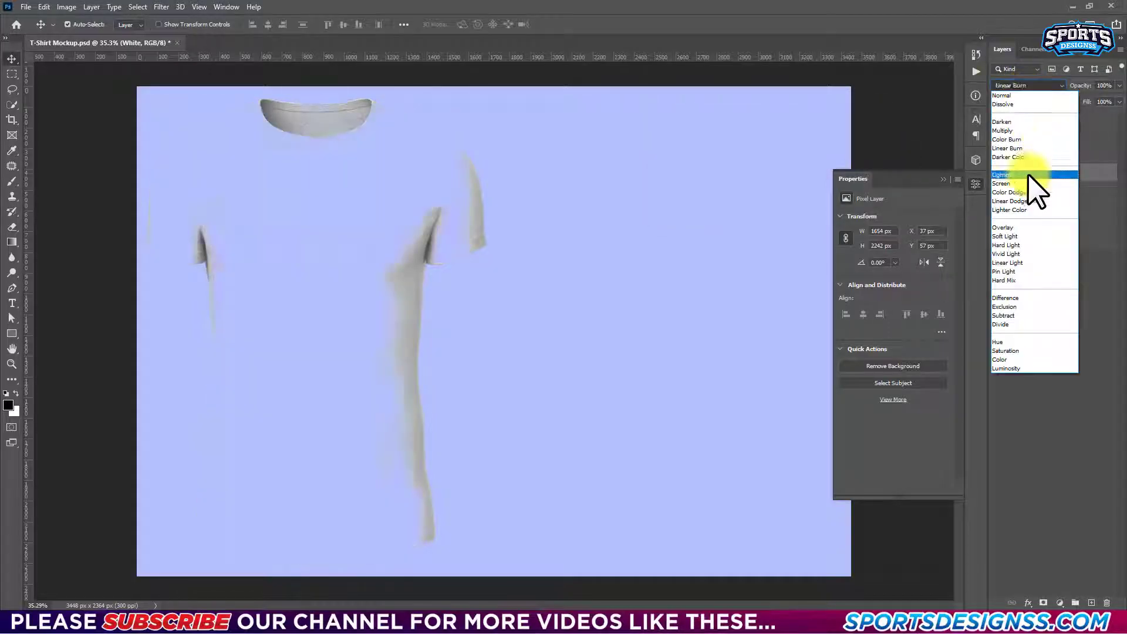
click(1027, 148)
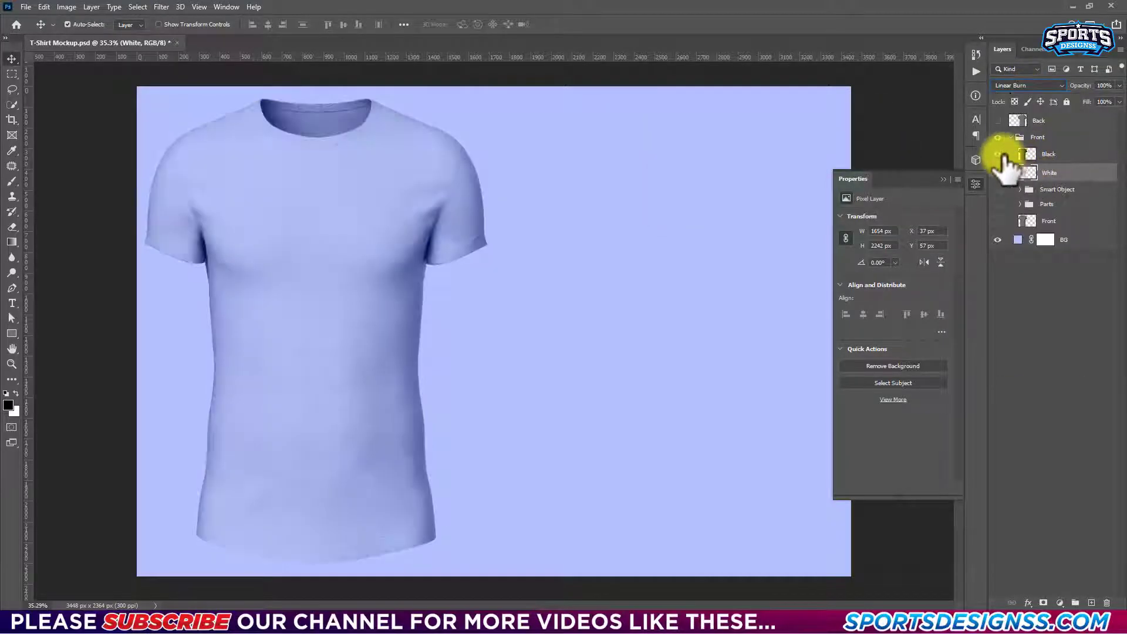
click(1049, 154)
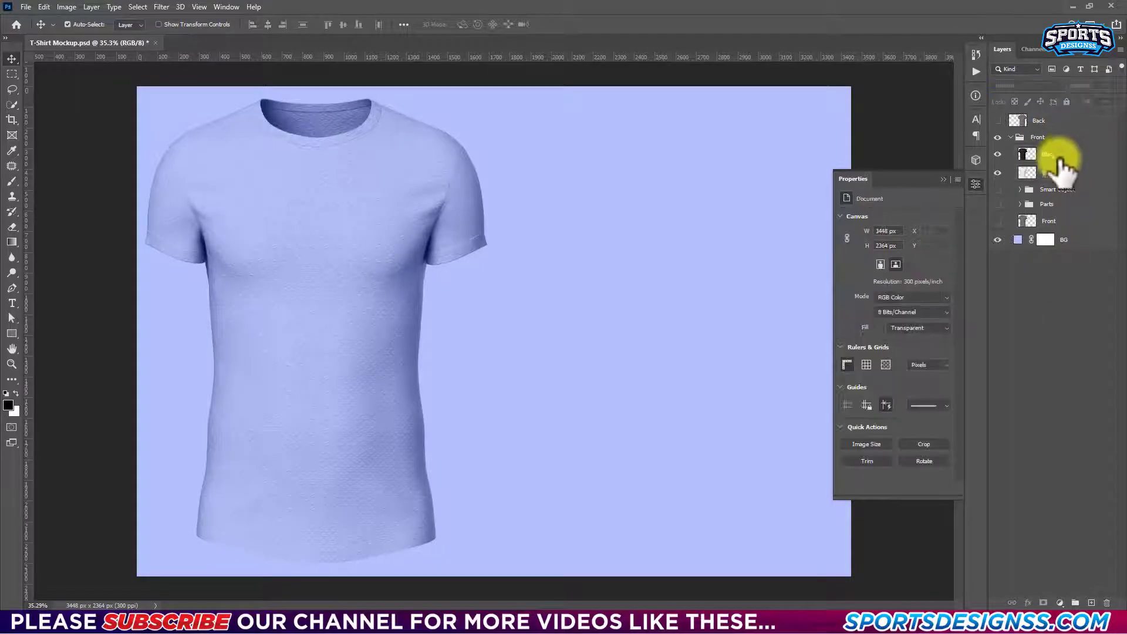
key(ctrl+g)
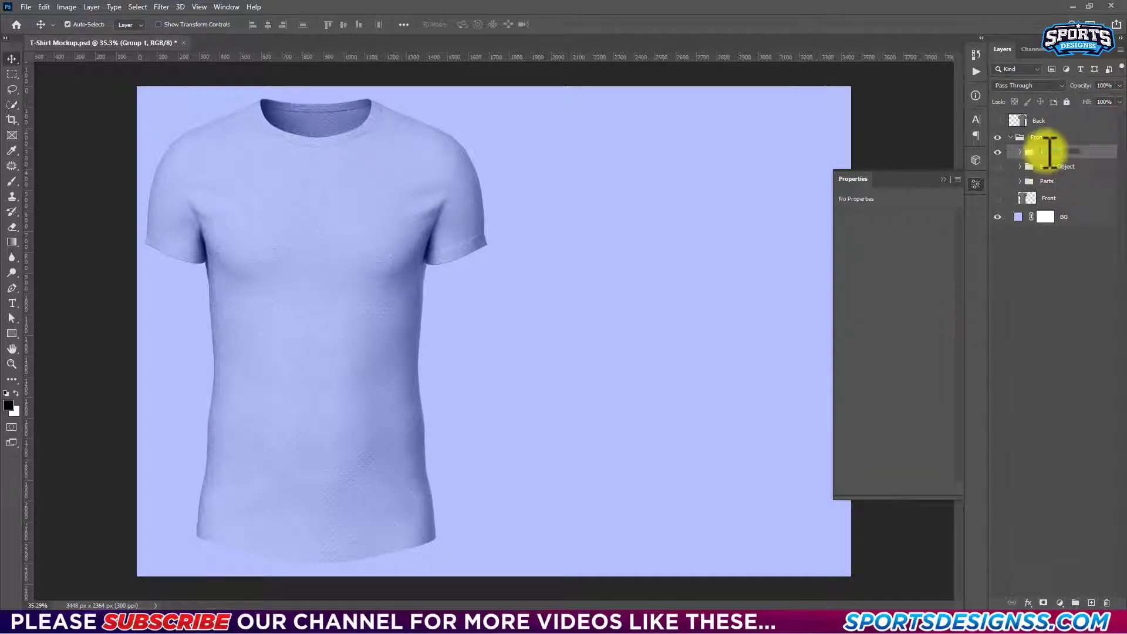
text(Effects)
key(Return)
Show the Smart Object and Parts layers beneath and lock the Effects group.
click(997, 153)
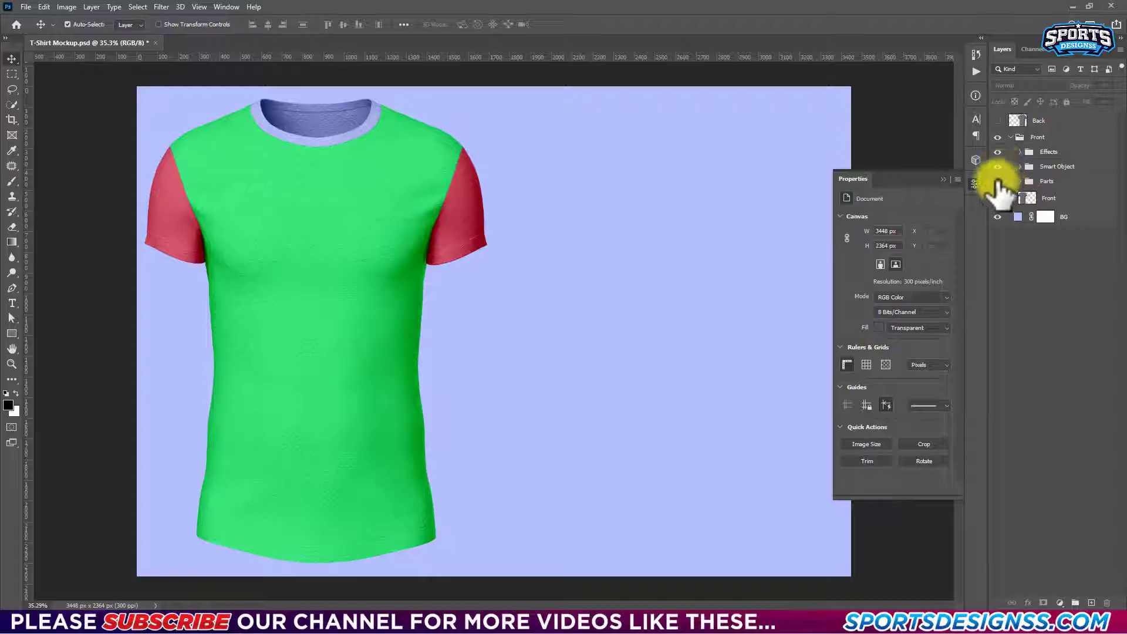
click(997, 181)
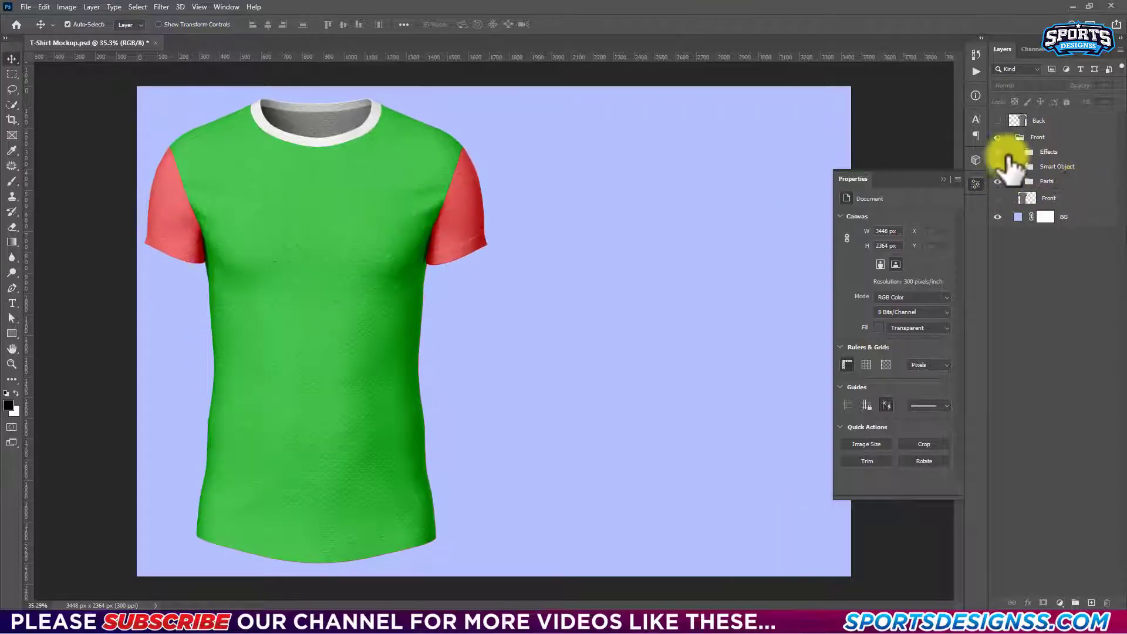
click(1051, 151)
click(1066, 102)
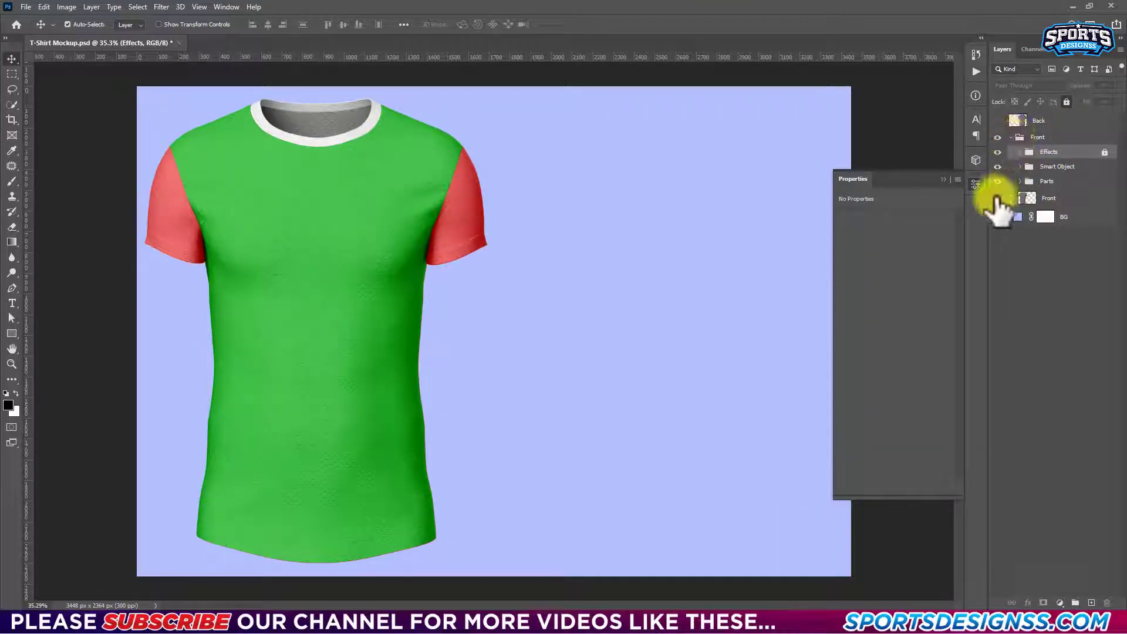
click(1010, 138)
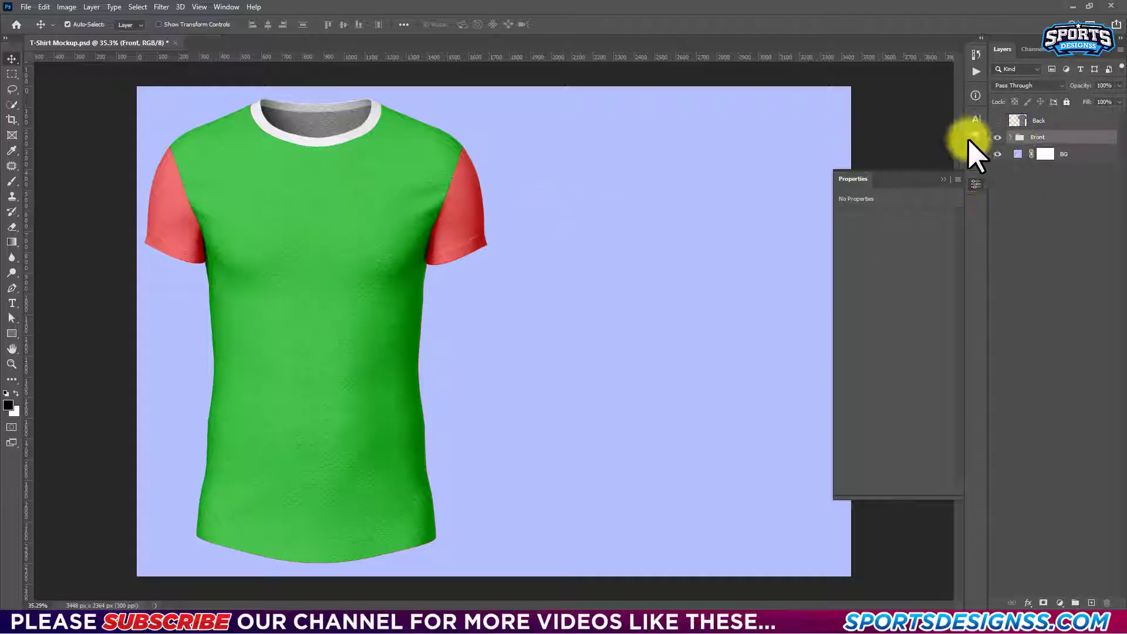
Show and select the Back shirt layer, switch to the Pen tool, and zoom to the left sleeve.
click(998, 120)
click(747, 239)
scroll(751, 253, up, 1)
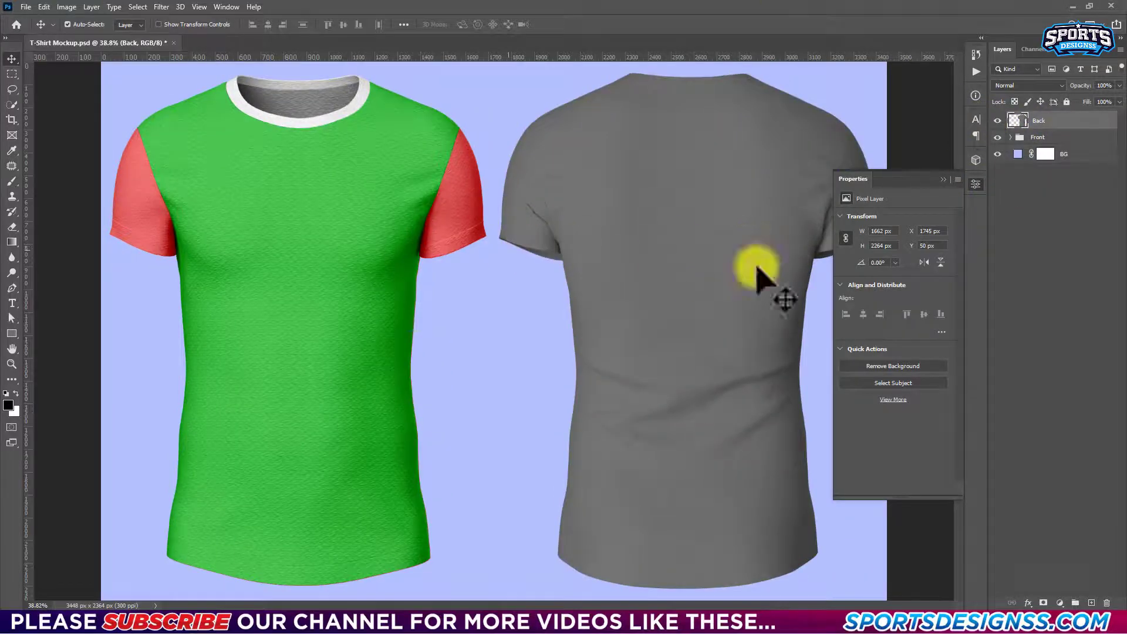
click(968, 189)
key(p)
scroll(546, 138, up, 3)
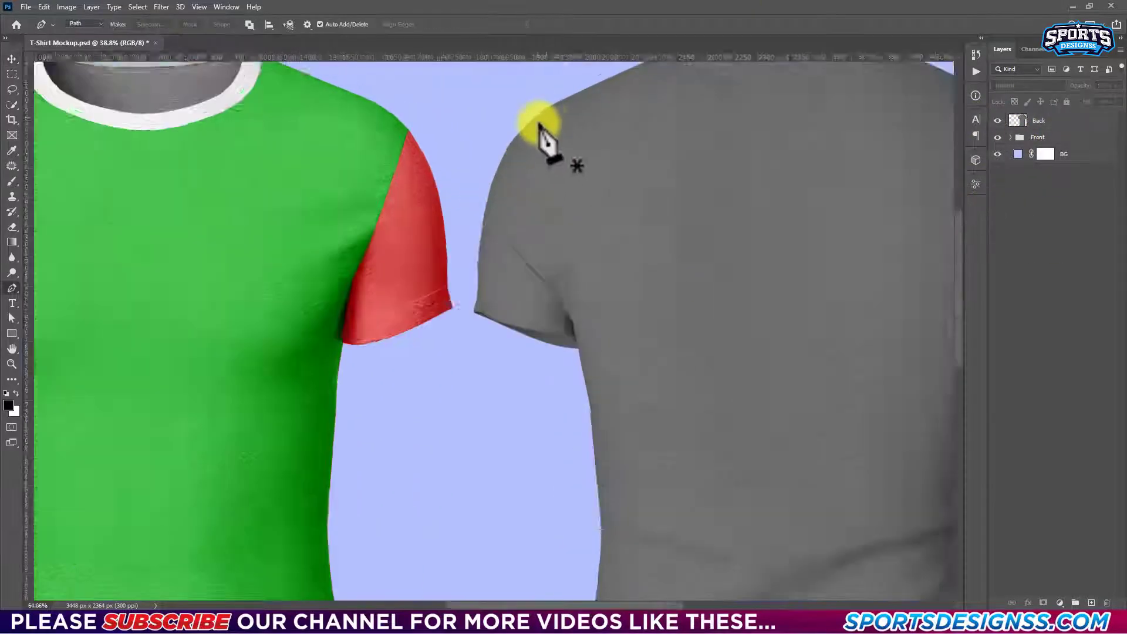
scroll(458, 157, up, 5)
scroll(524, 184, up, 5)
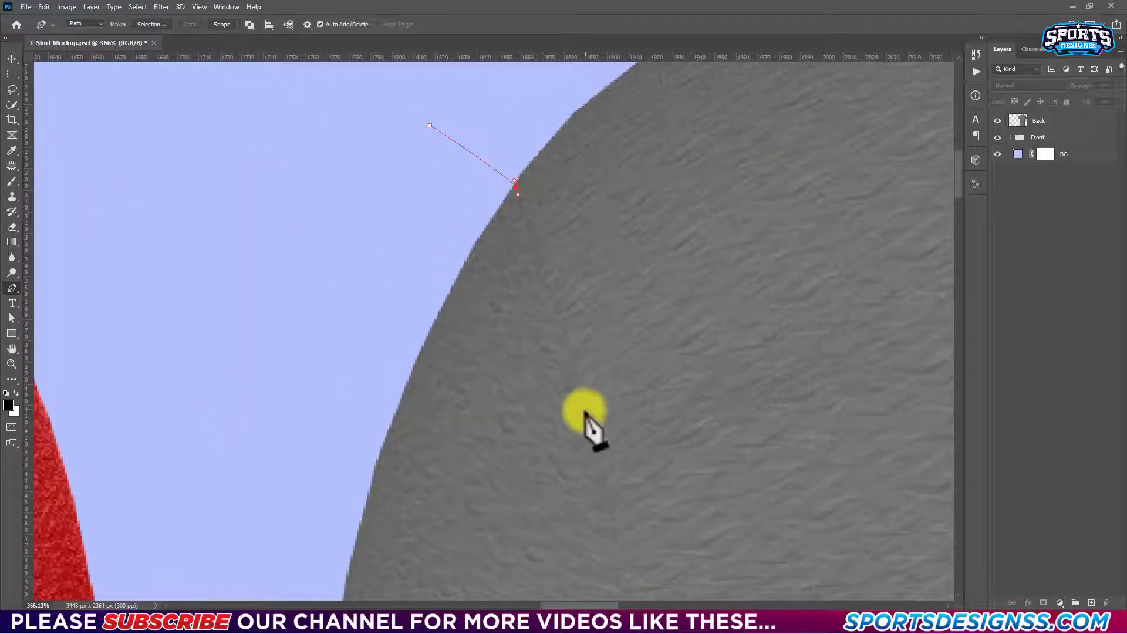
drag(610, 483, 597, 155)
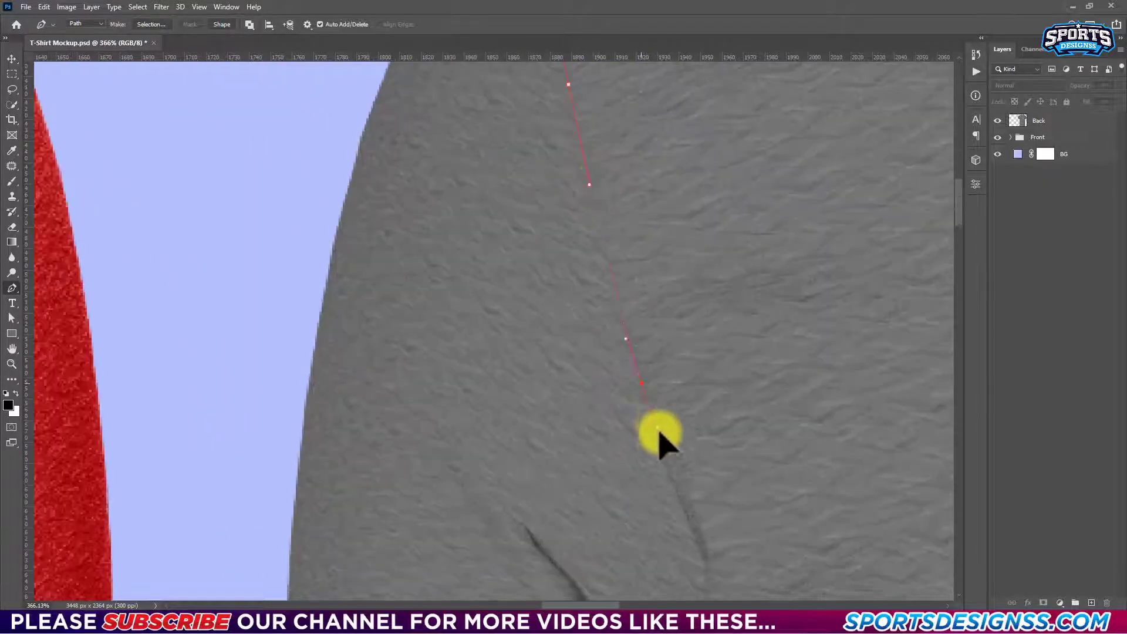
mouse_move(649, 397)
mouse_down()
mouse_move(590, 276)
mouse_move(579, 347)
mouse_up()
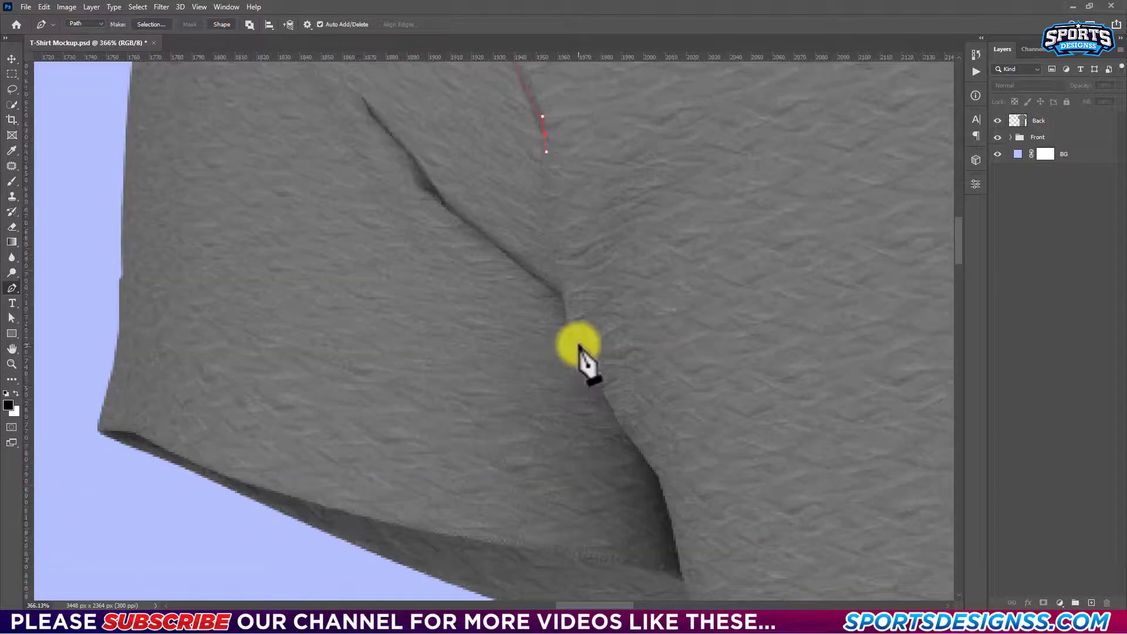
Trace the back shirt's left sleeve with the Pen tool and close the path.
click(609, 404)
drag(610, 405, 581, 255)
click(588, 276)
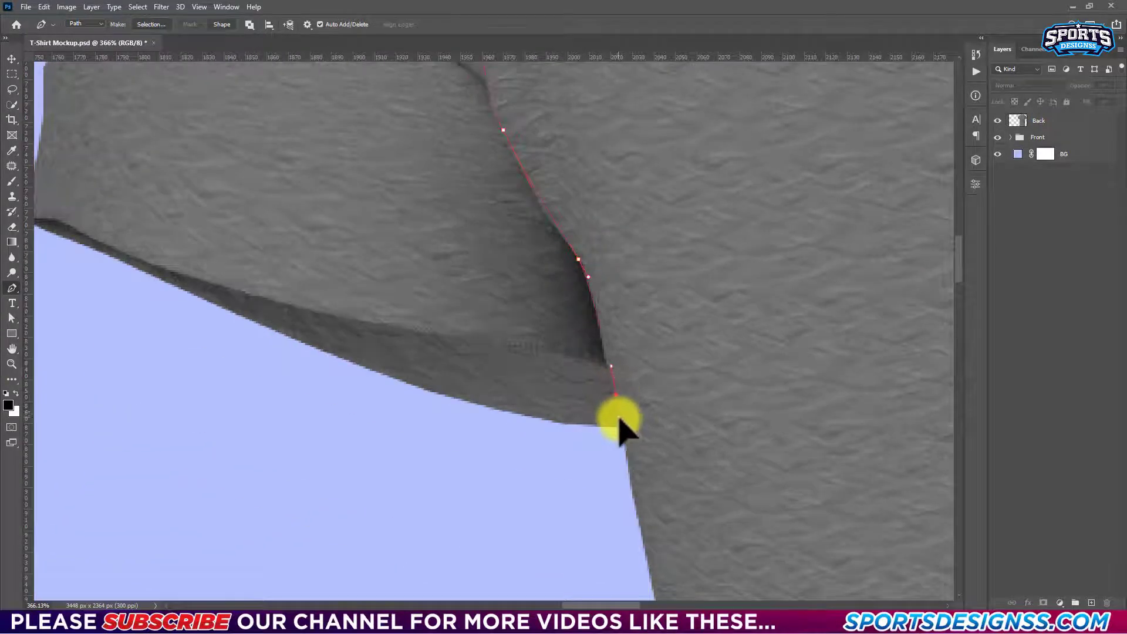
click(613, 388)
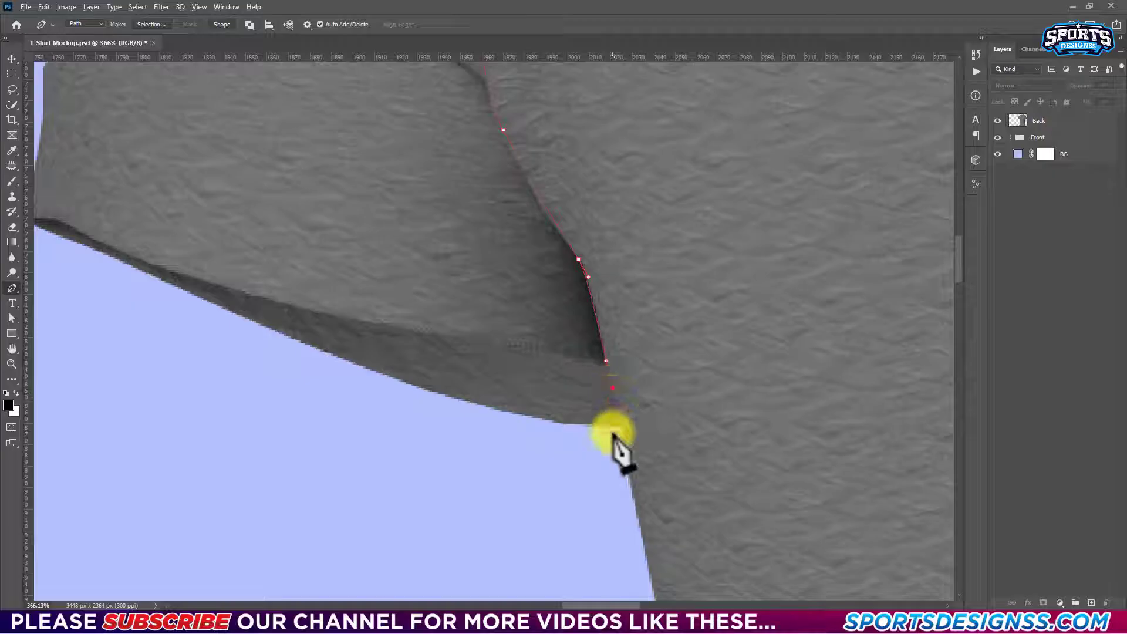
click(620, 430)
scroll(619, 434, down, 2)
scroll(617, 435, down, 3)
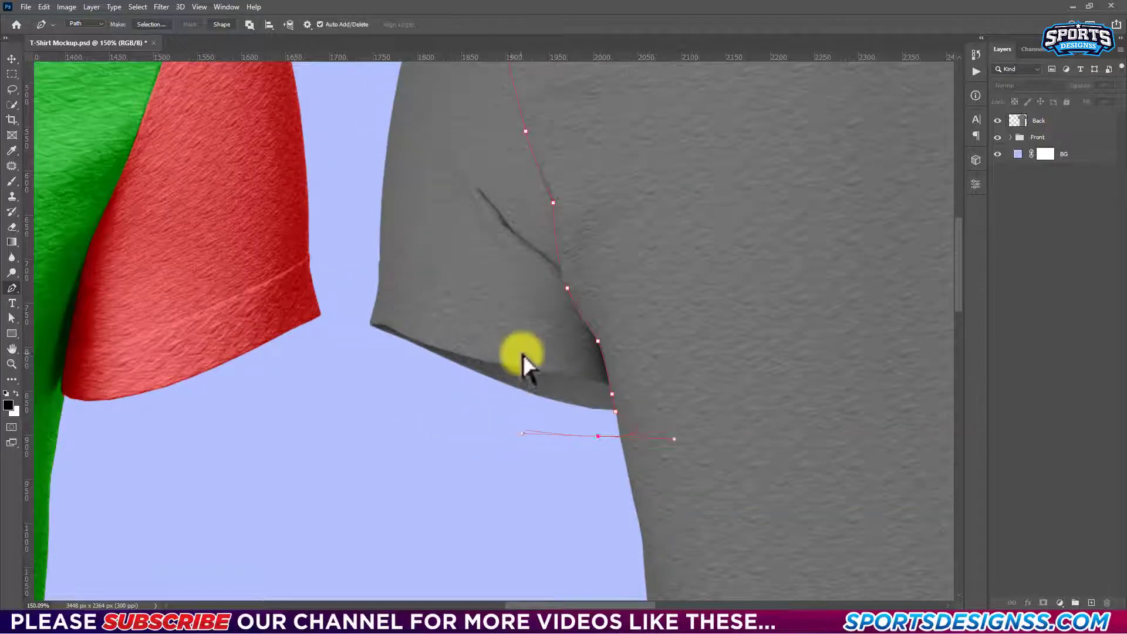
drag(365, 345, 345, 311)
drag(352, 176, 326, 402)
scroll(327, 403, down, 1)
click(341, 257)
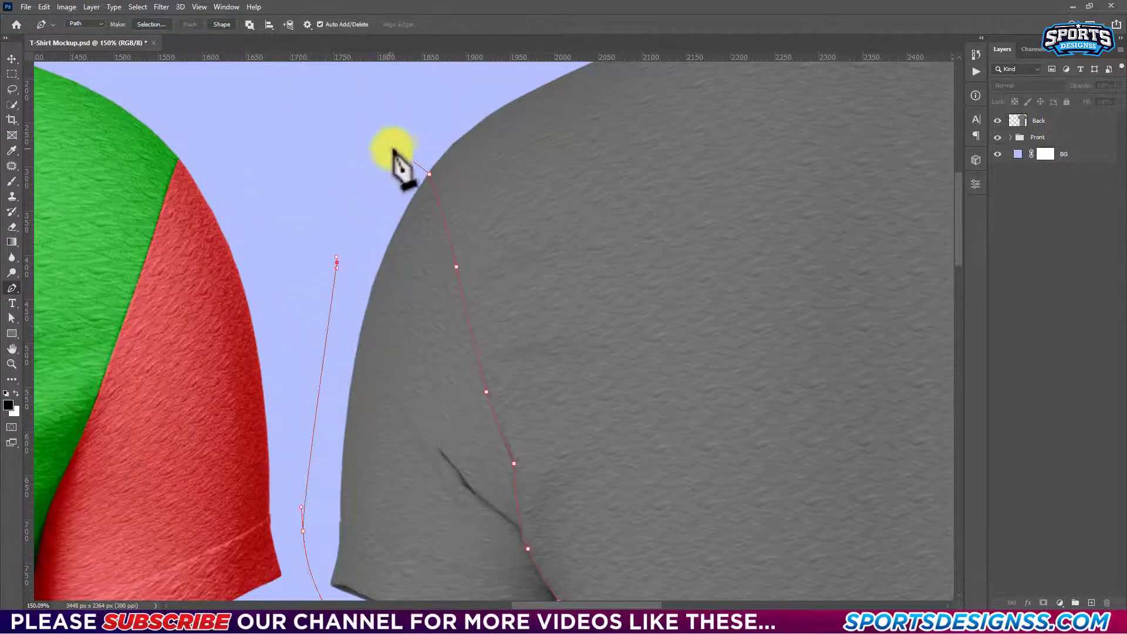
click(390, 156)
Convert the left sleeve path into a selection with the Back layer active.
scroll(662, 347, down, 2)
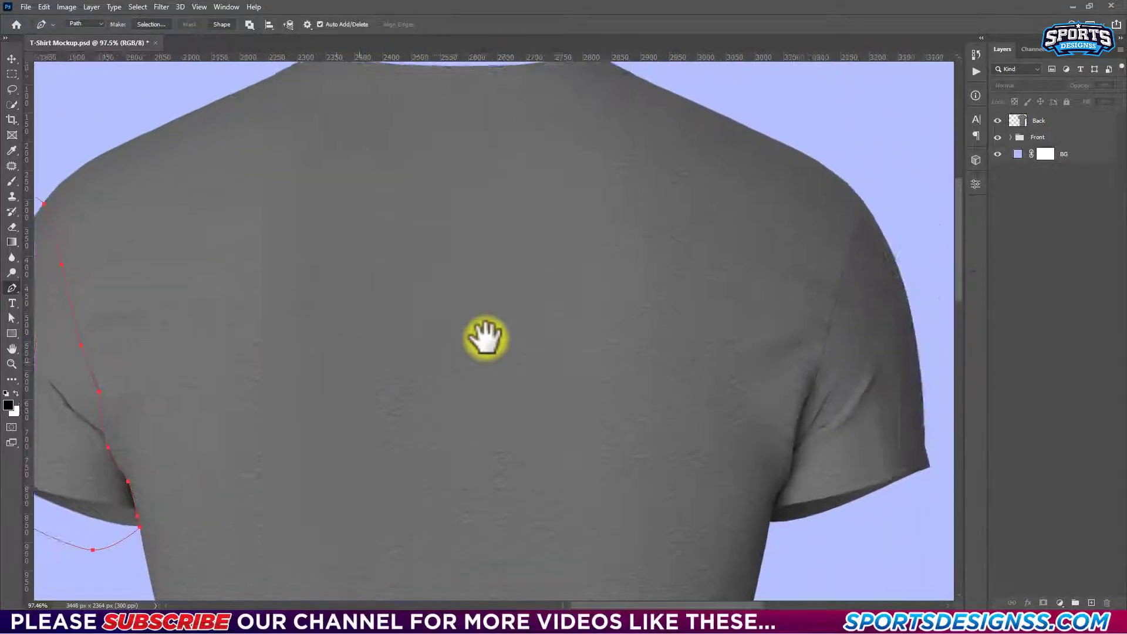
drag(662, 347, 397, 365)
scroll(397, 365, down, 2)
click(1051, 120)
key(ctrl+Return)
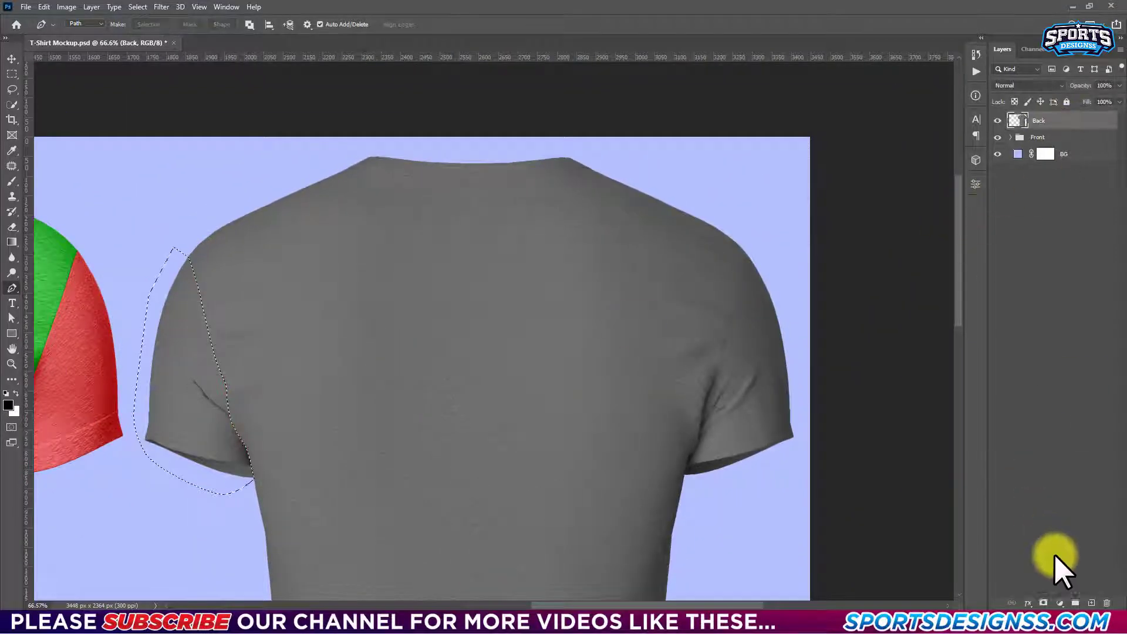
click(1059, 603)
Fill the left sleeve selection with a black Solid Color fill layer.
click(1051, 395)
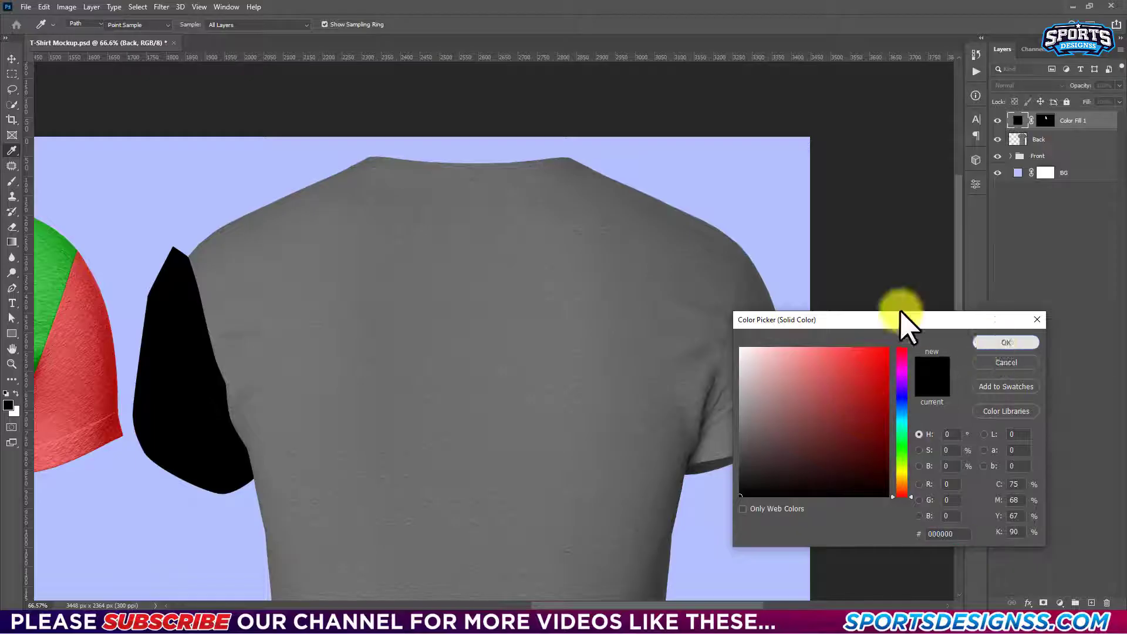
click(1007, 339)
scroll(754, 258, up, 2)
scroll(754, 259, up, 3)
click(1038, 139)
Start tracing the back shirt's right sleeve along its seam with the Pen tool.
click(818, 209)
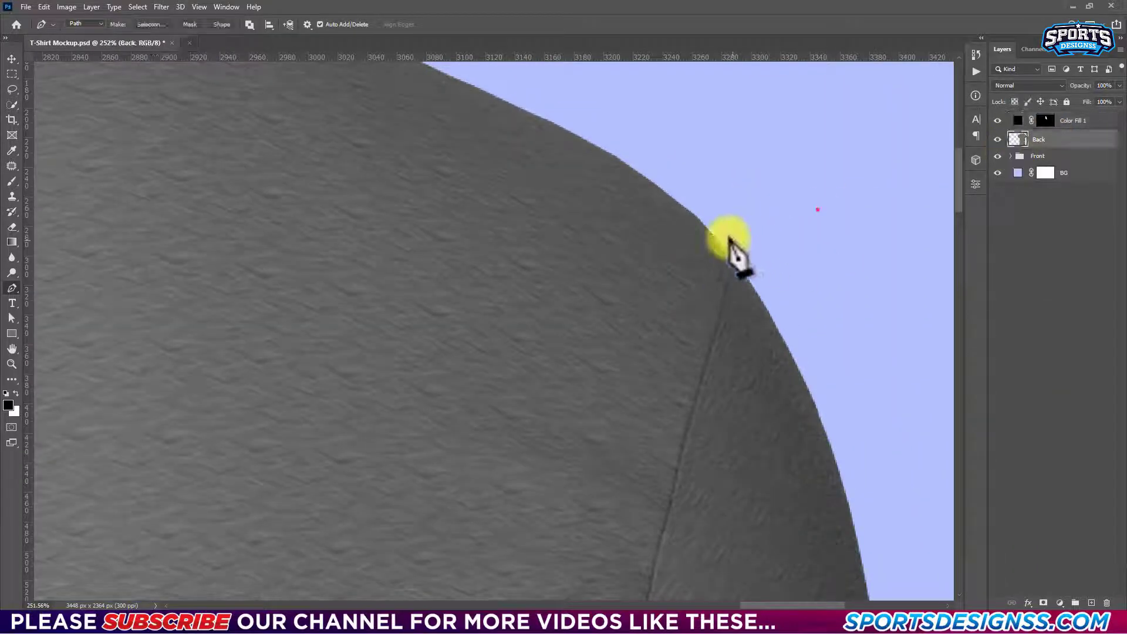
click(727, 235)
mouse_move(700, 389)
mouse_down()
mouse_move(676, 461)
mouse_move(603, 272)
mouse_up()
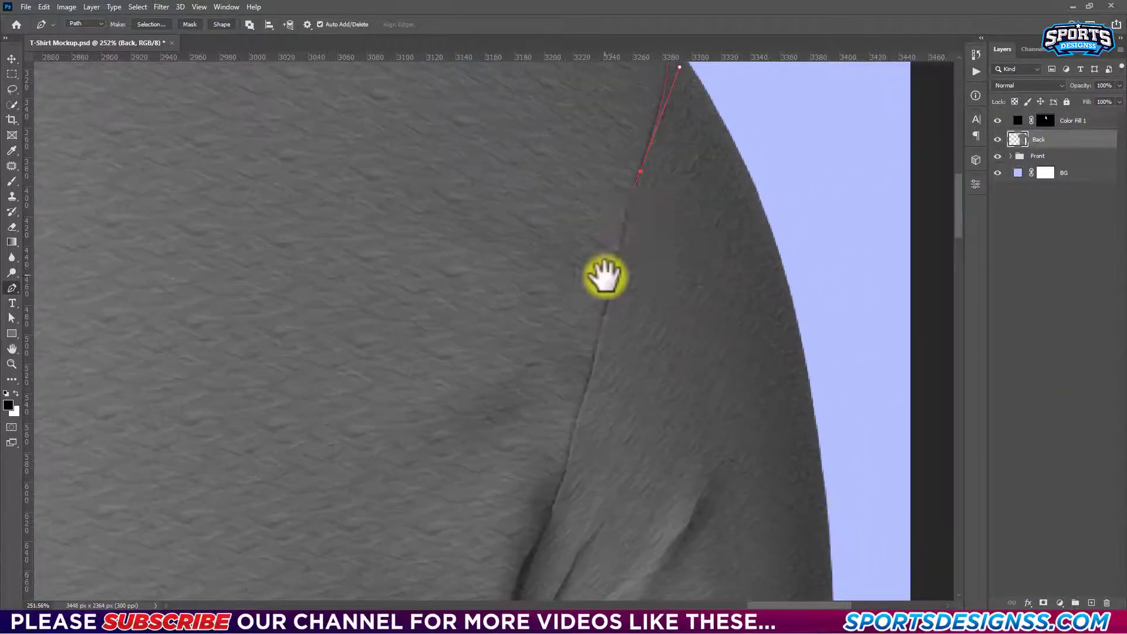
alt+click(640, 171)
mouse_move(599, 354)
mouse_down()
mouse_move(568, 449)
mouse_move(589, 296)
mouse_move(549, 351)
mouse_up()
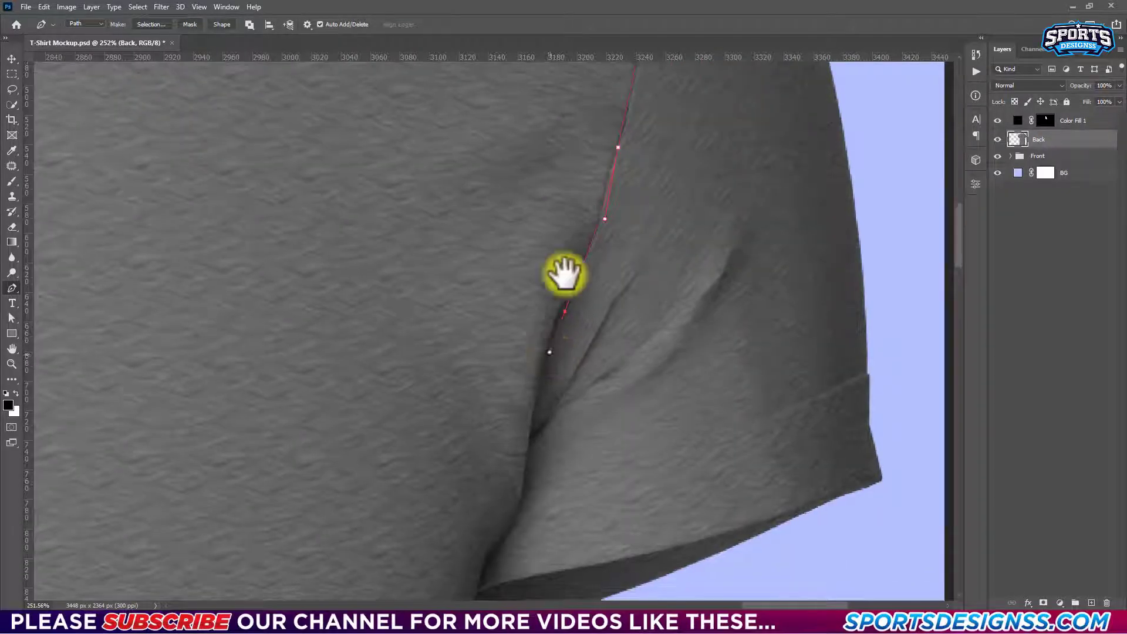
drag(565, 273, 582, 173)
scroll(549, 350, up, 2)
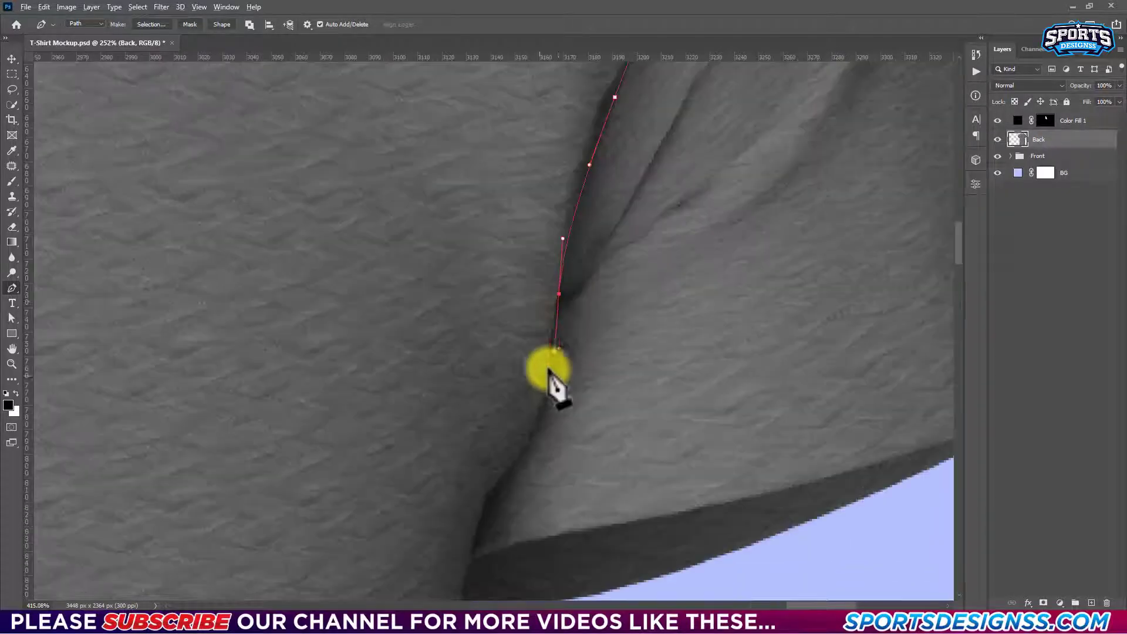
alt+click(559, 294)
drag(545, 402, 534, 442)
Finish and close the right sleeve outline, make it a selection, and add a Solid Color fill.
click(495, 482)
drag(498, 490, 493, 280)
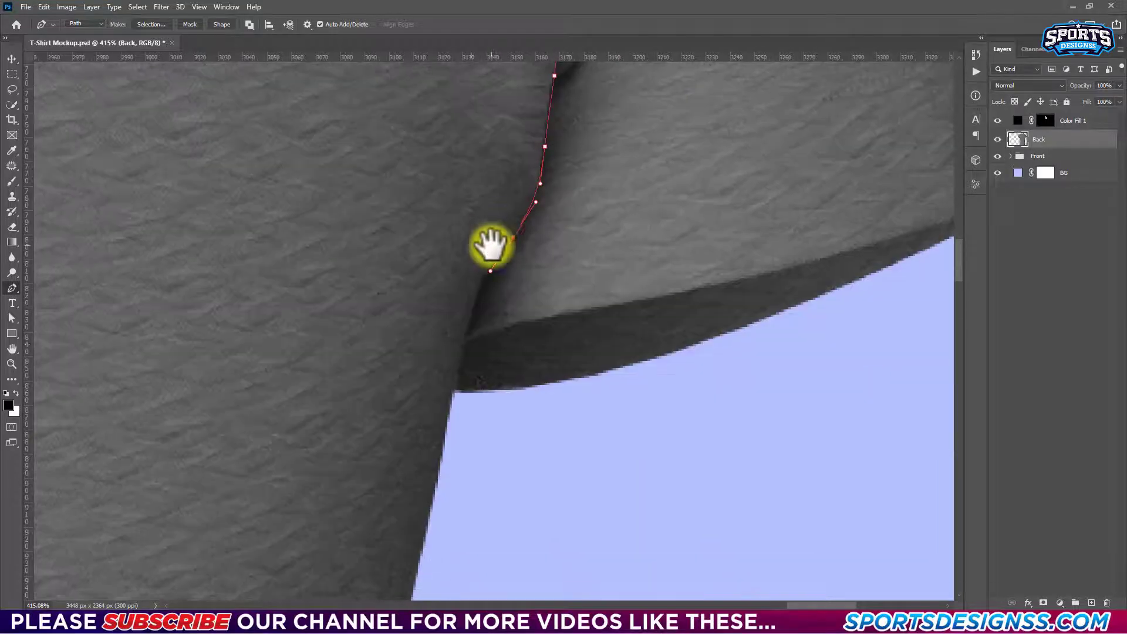
click(462, 346)
drag(449, 387, 443, 411)
click(483, 469)
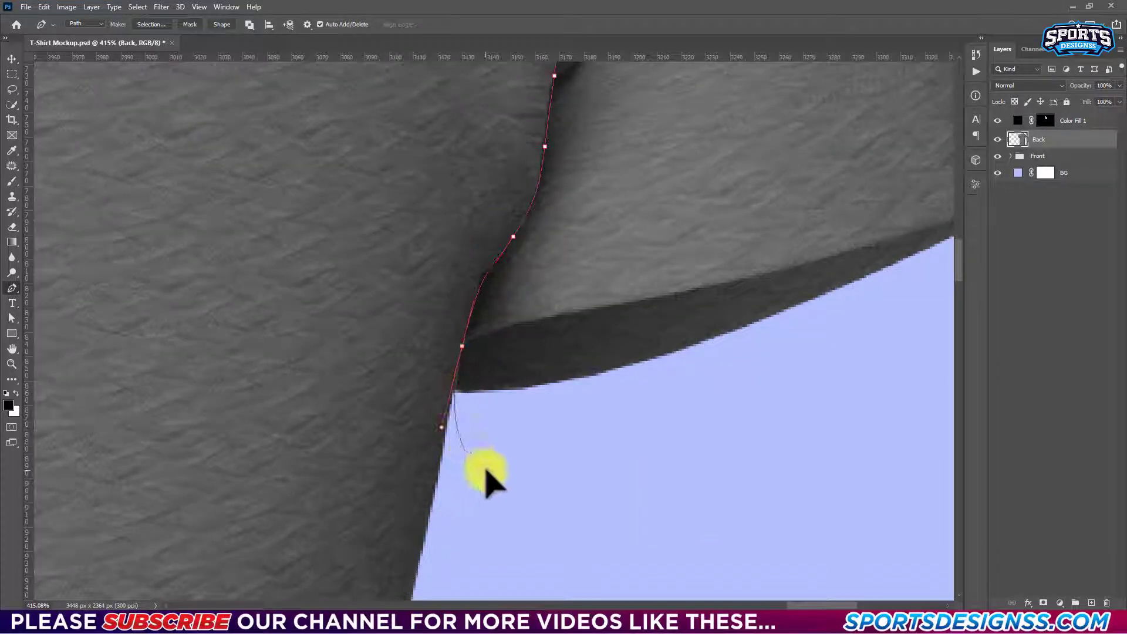
scroll(483, 470, down, 5)
click(599, 135)
scroll(599, 135, down, 2)
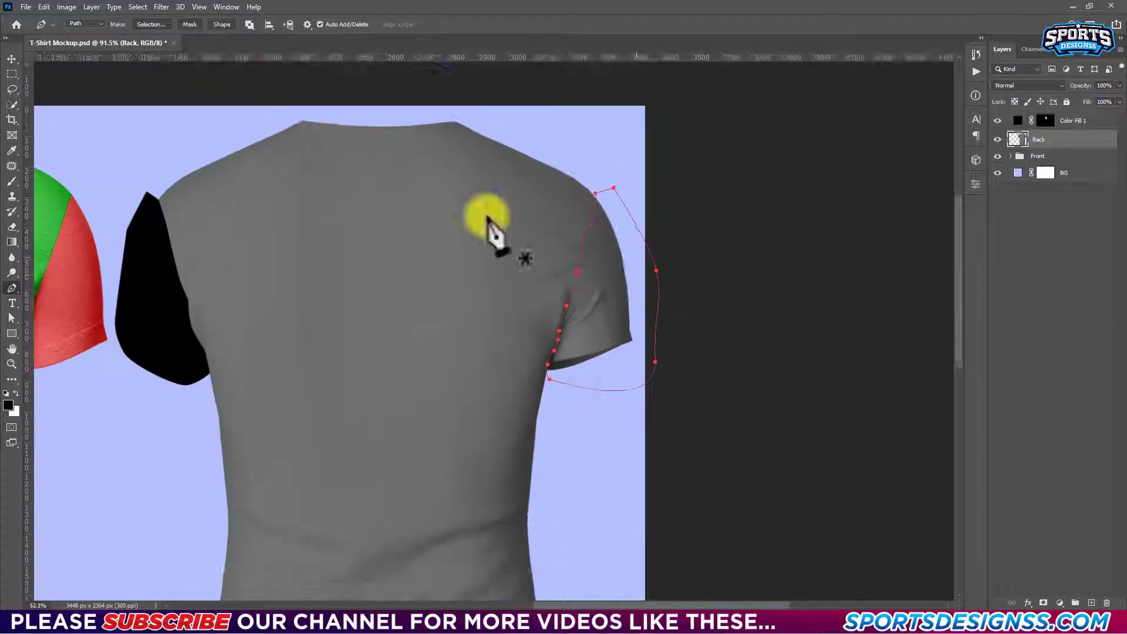
key(ctrl+Return)
click(1059, 602)
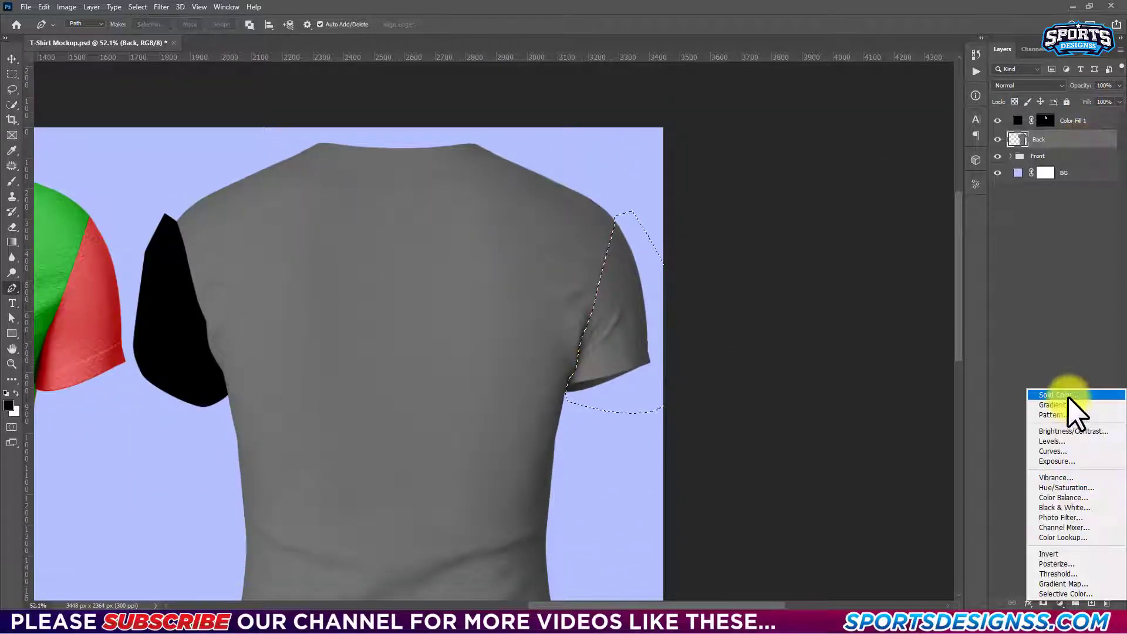
click(1068, 396)
Accept black for the right sleeve fill and reselect the Back layer.
click(1030, 335)
click(1049, 160)
scroll(371, 171, up, 5)
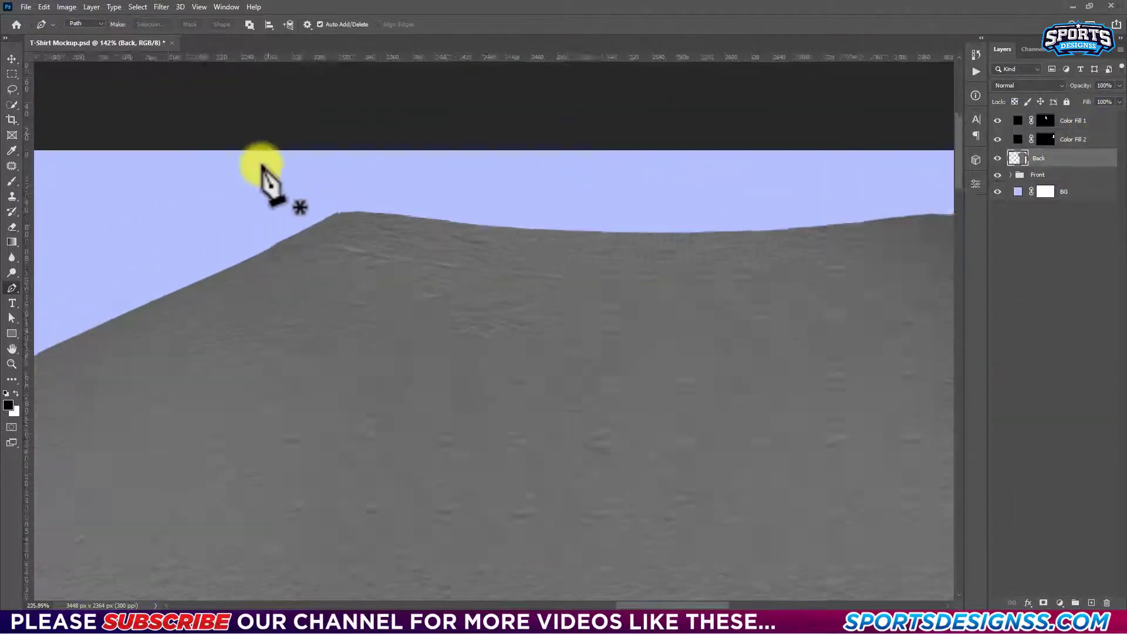
scroll(262, 170, up, 1)
Trace the back collar band, turn it into a selection, and add a black Solid Color fill.
drag(256, 253, 417, 268)
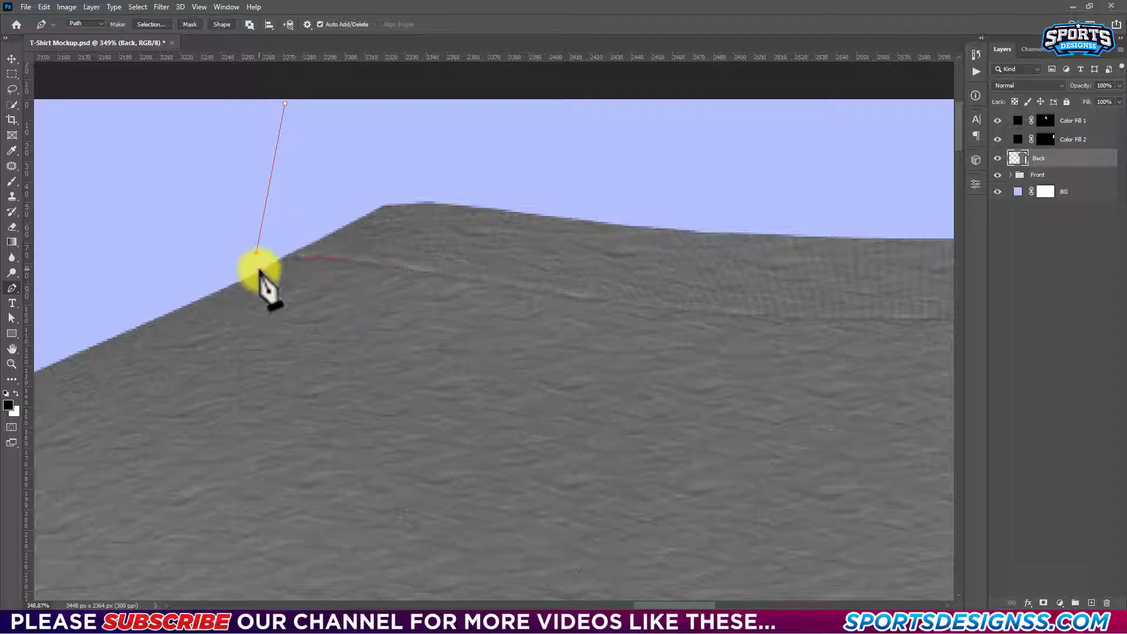
drag(259, 269, 521, 289)
mouse_move(618, 318)
mouse_down()
mouse_move(553, 284)
mouse_move(659, 276)
mouse_move(423, 305)
mouse_up()
drag(589, 257, 803, 228)
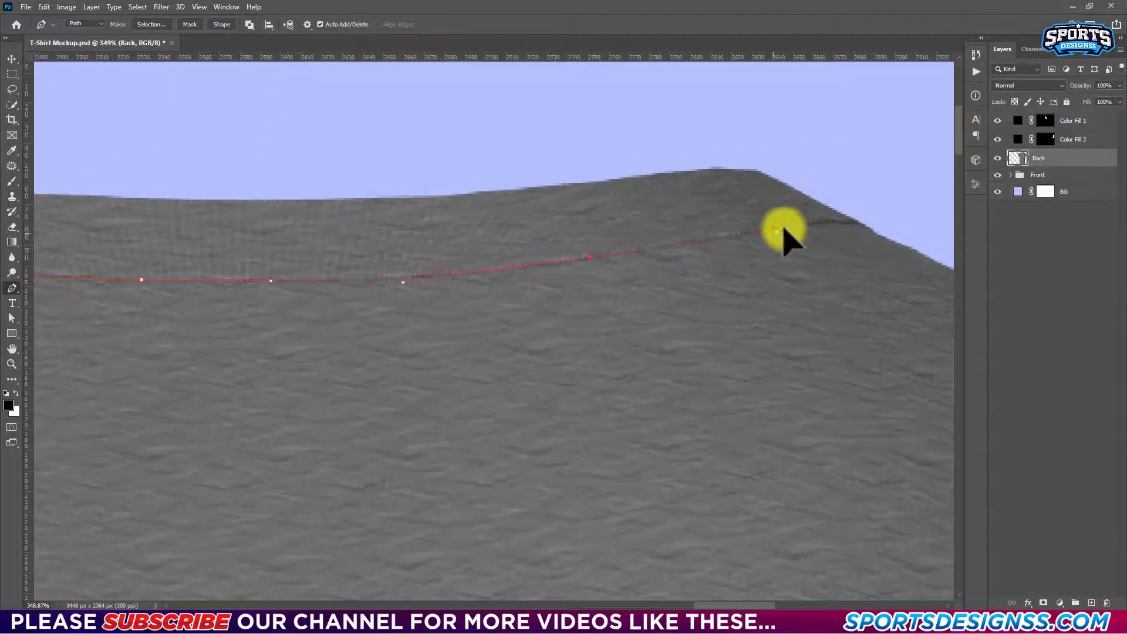
scroll(915, 241, down, 3)
scroll(880, 239, down, 5)
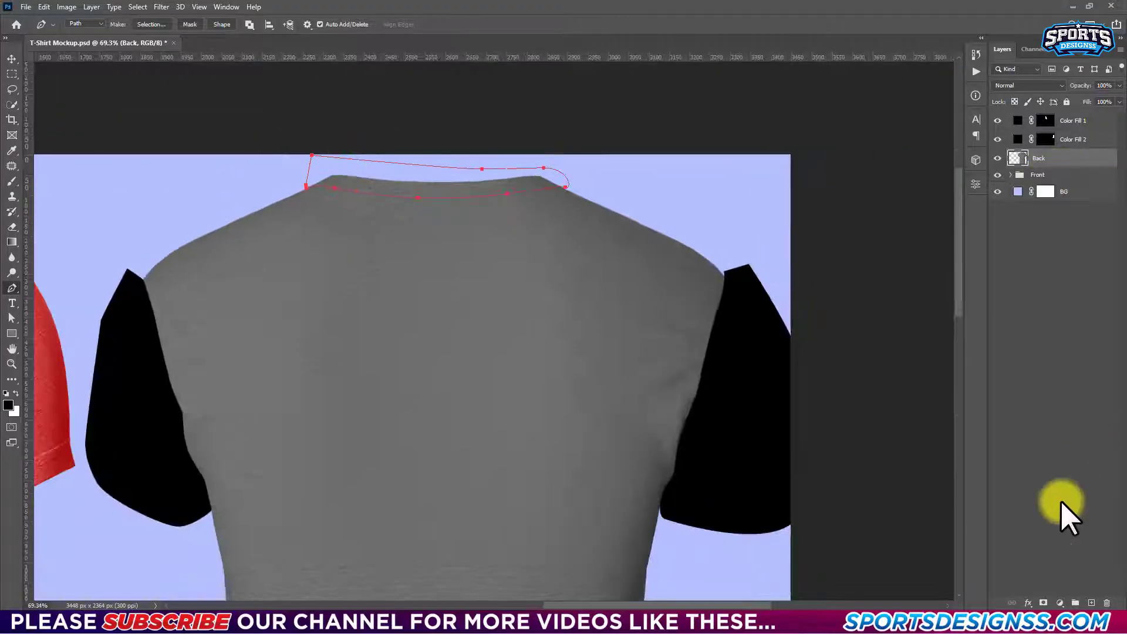
key(ctrl+Return)
click(1059, 603)
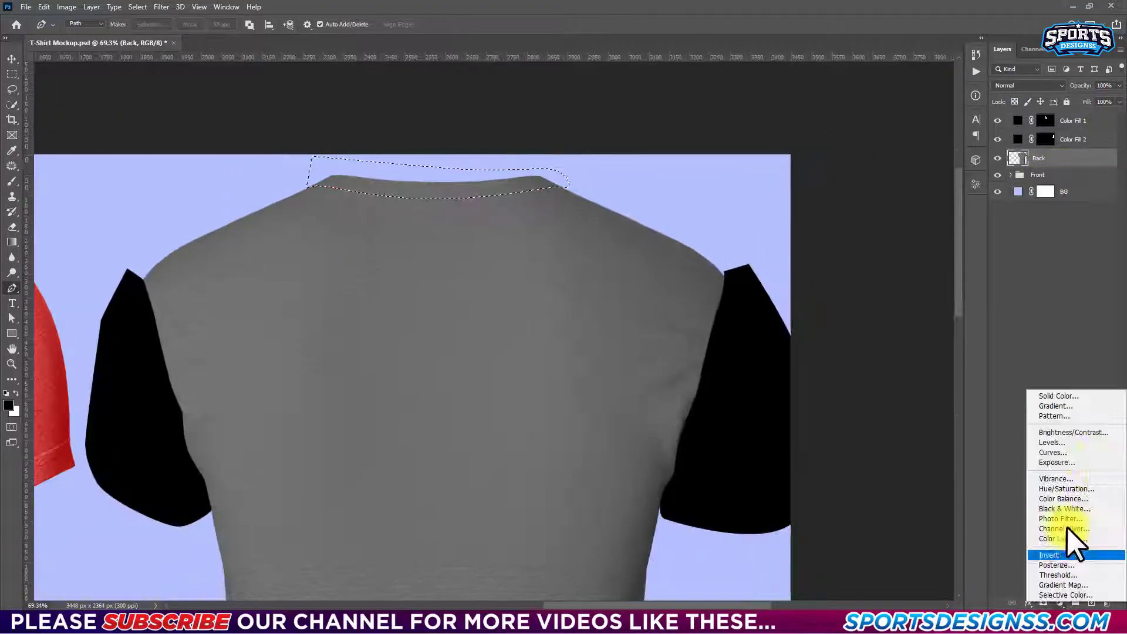
click(1056, 397)
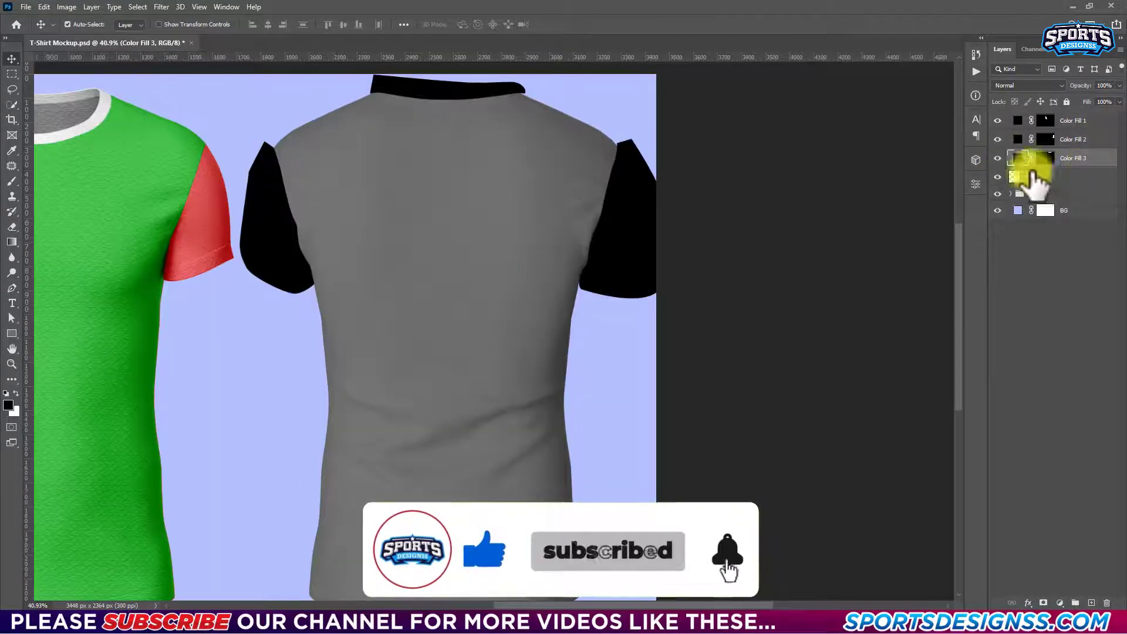
Add a red Solid Color fill over the back shirt's outline and hide the grey Back layer.
ctrl+click(1027, 176)
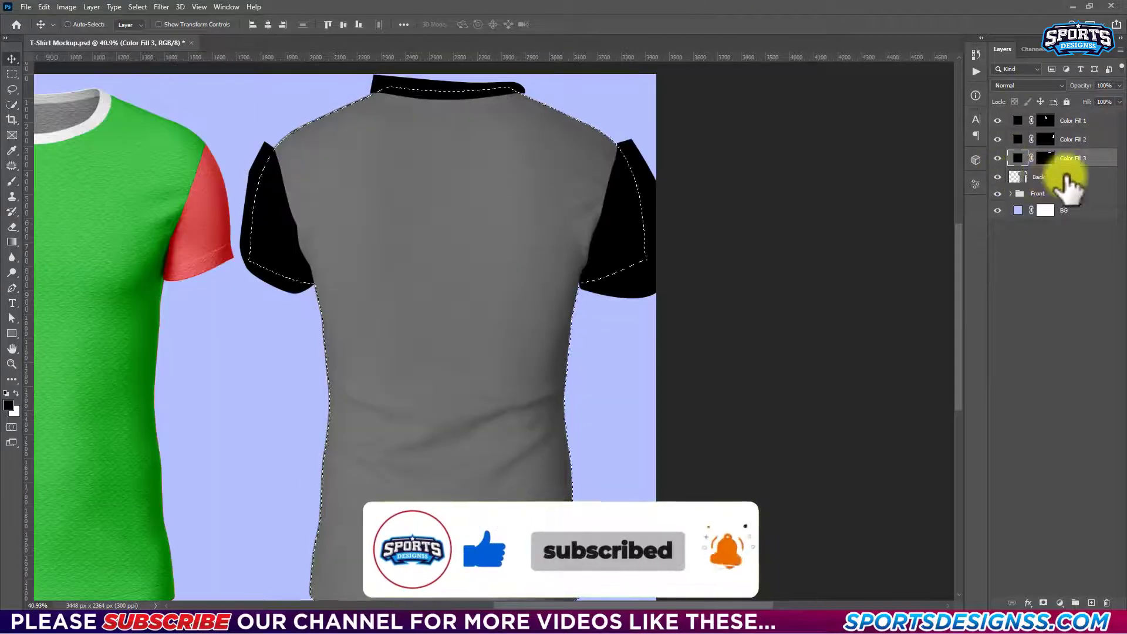
click(1059, 603)
click(1055, 395)
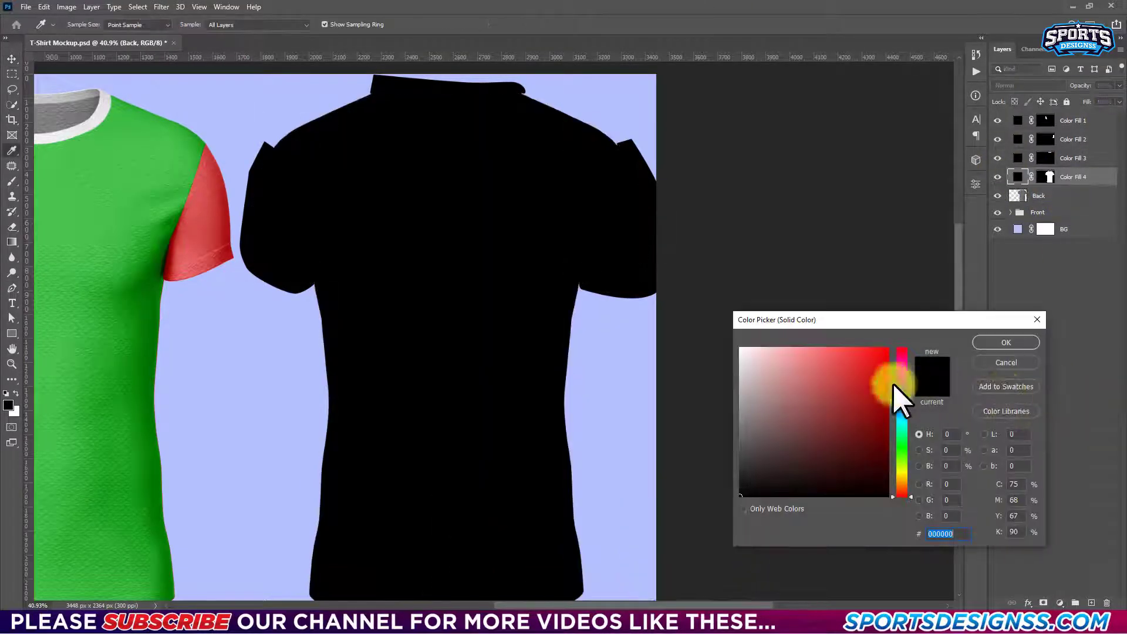
drag(893, 382, 903, 343)
click(1015, 337)
click(998, 196)
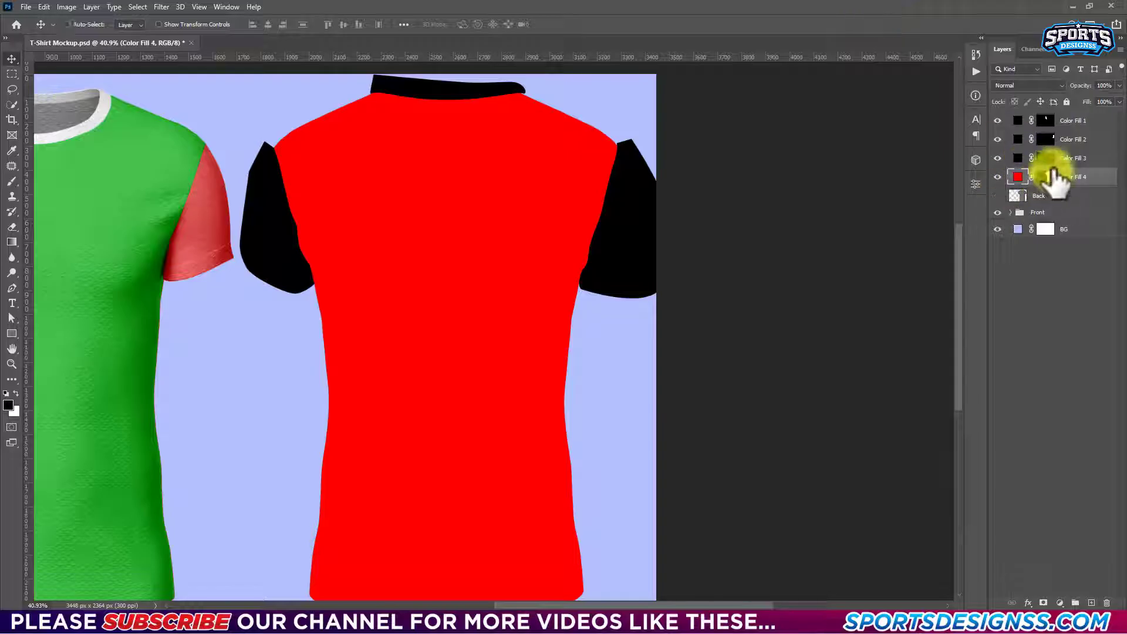
Paint the collar and both sleeves out of the red fill's mask, then deselect and fit the view.
ctrl+click(1046, 158)
key(b)
drag(998, 158, 998, 120)
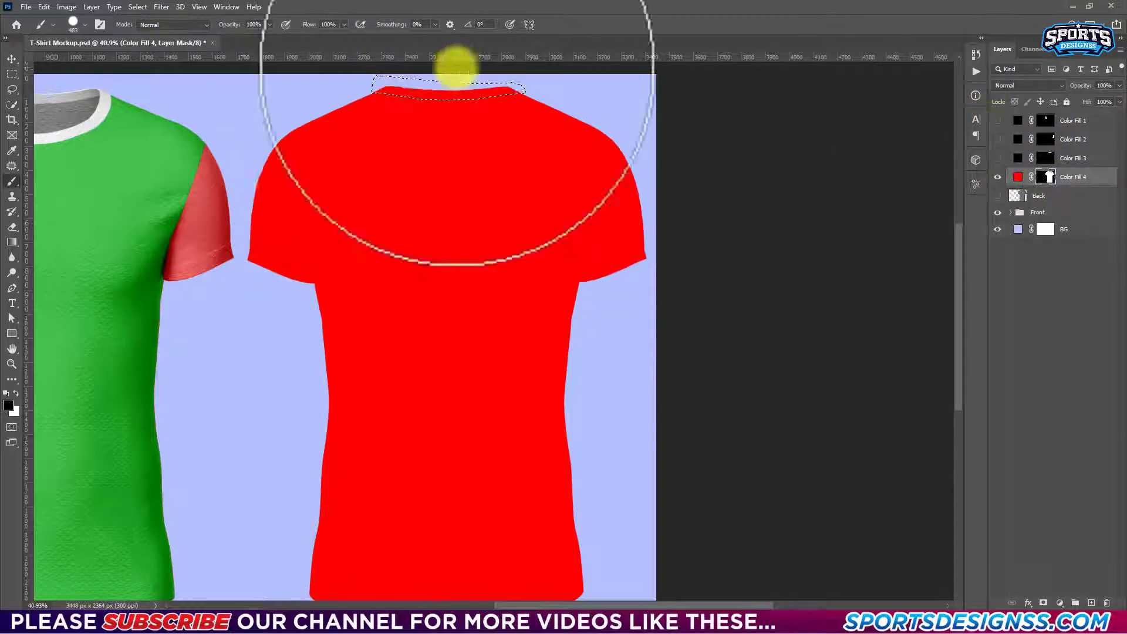
ctrl+click(1046, 139)
drag(690, 176, 604, 214)
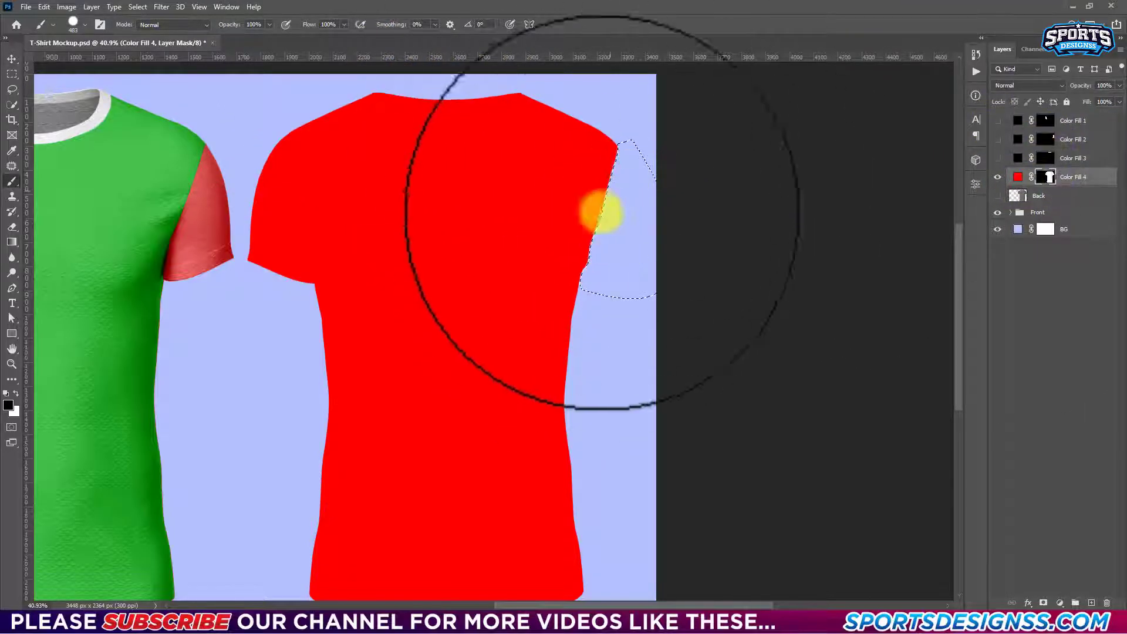
ctrl+click(1046, 121)
drag(272, 131, 284, 288)
key(ctrl+d)
key(ctrl+0)
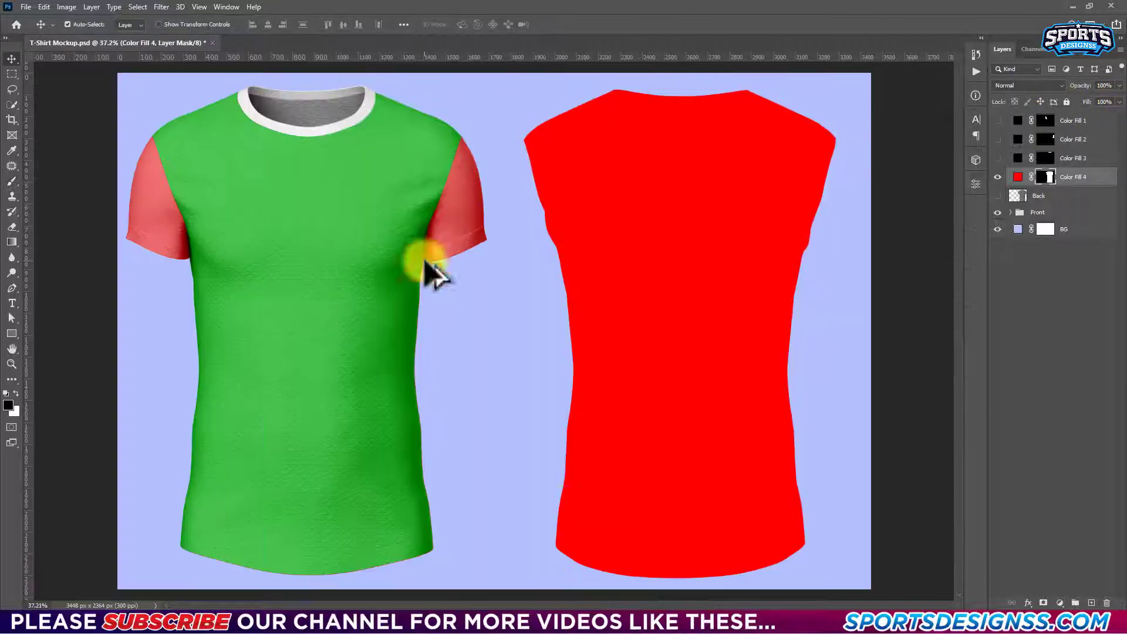
Rename Color Fill 3, show the collar and sleeve fills, and trim the collar outside the shirt.
key(v)
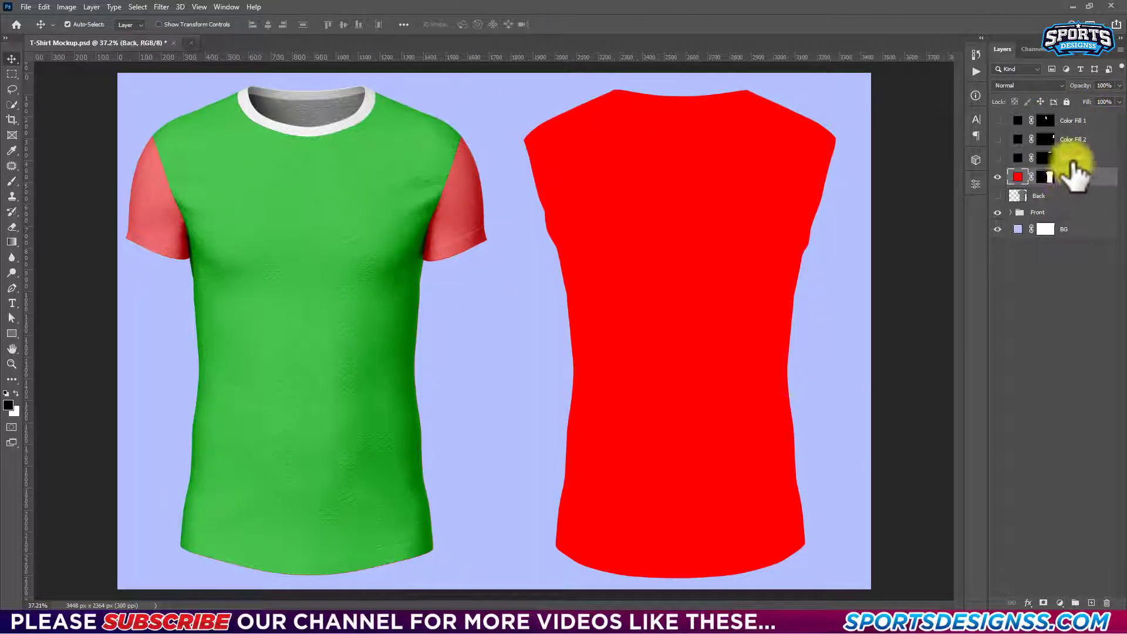
double_click(1076, 158)
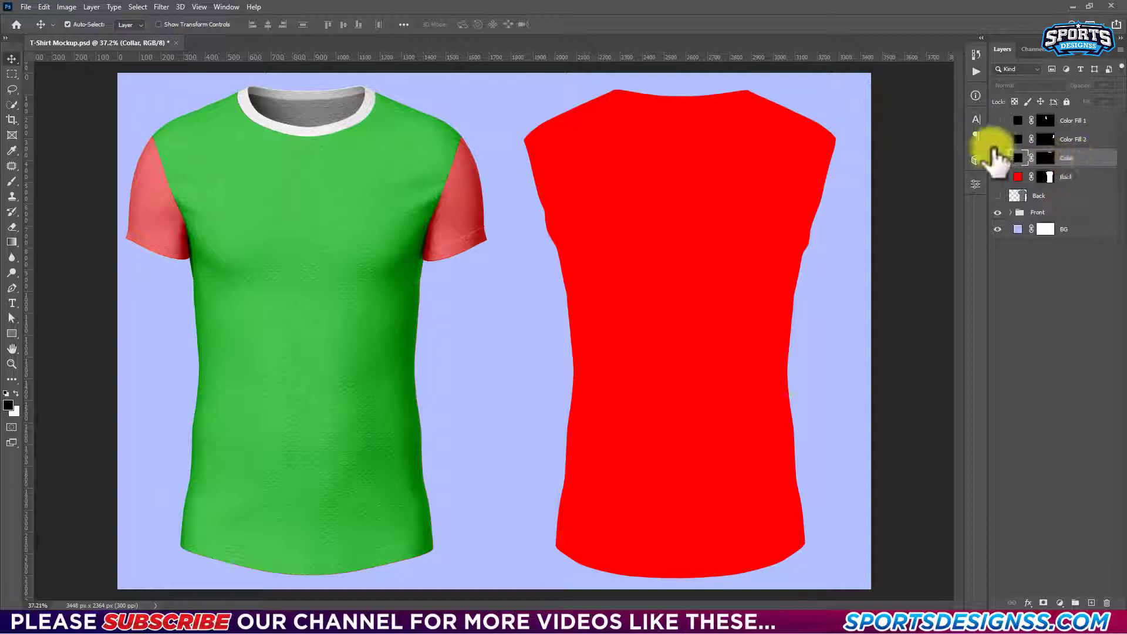
click(997, 158)
ctrl+click(1033, 188)
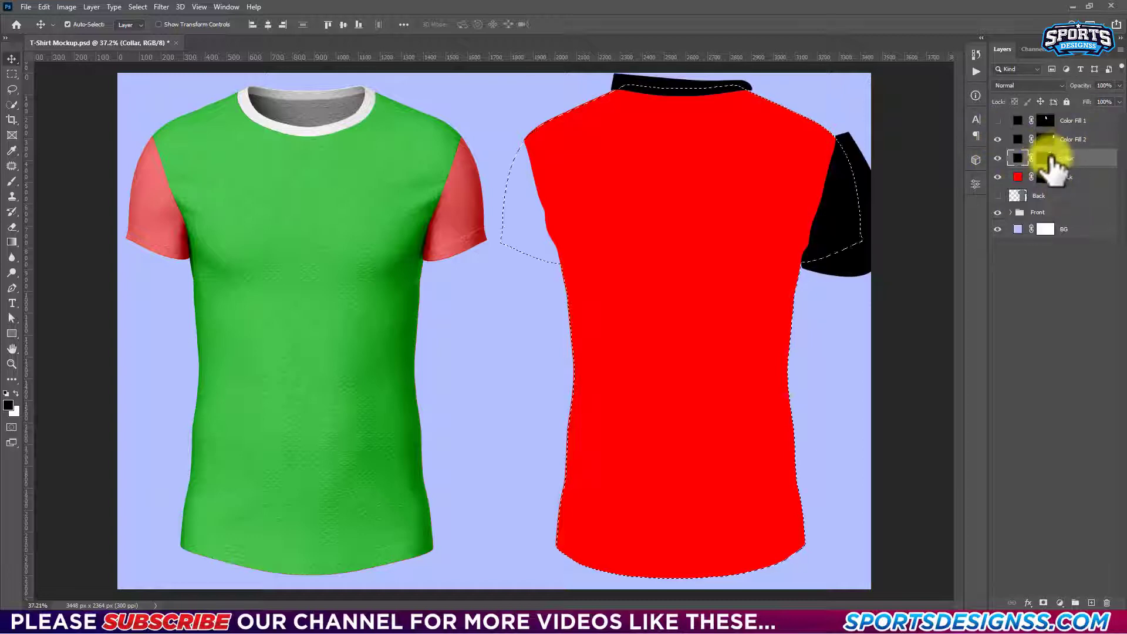
key(ctrl+shift+i)
key(alt+BackSpace)
Show the left sleeve fill, rename the top fill, and group the four back fills as Parts.
click(1045, 141)
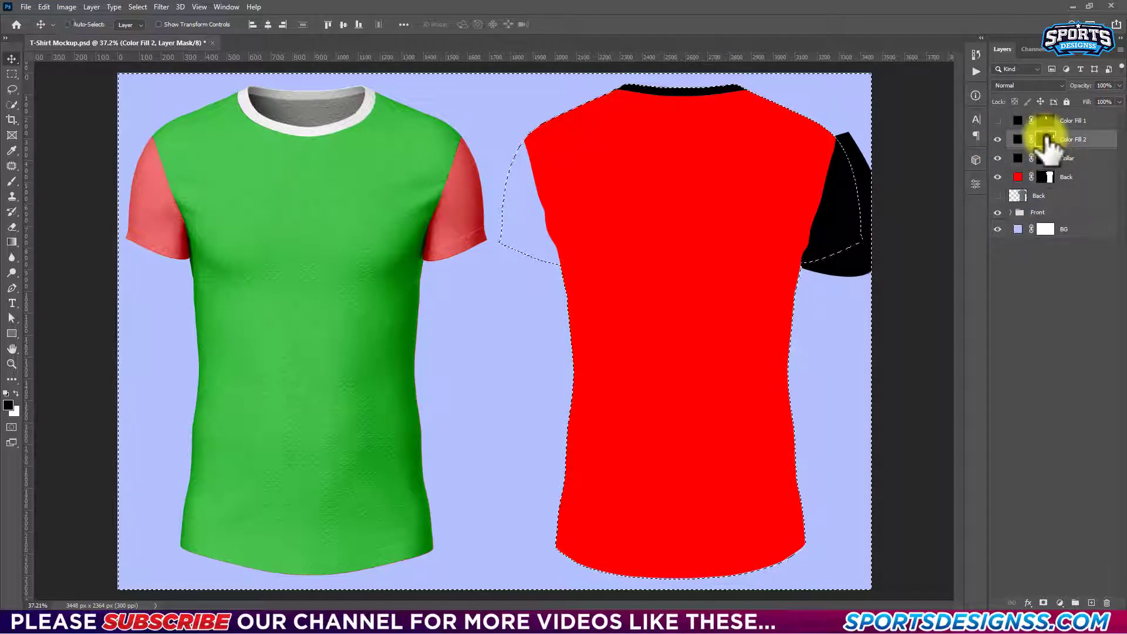
click(1047, 121)
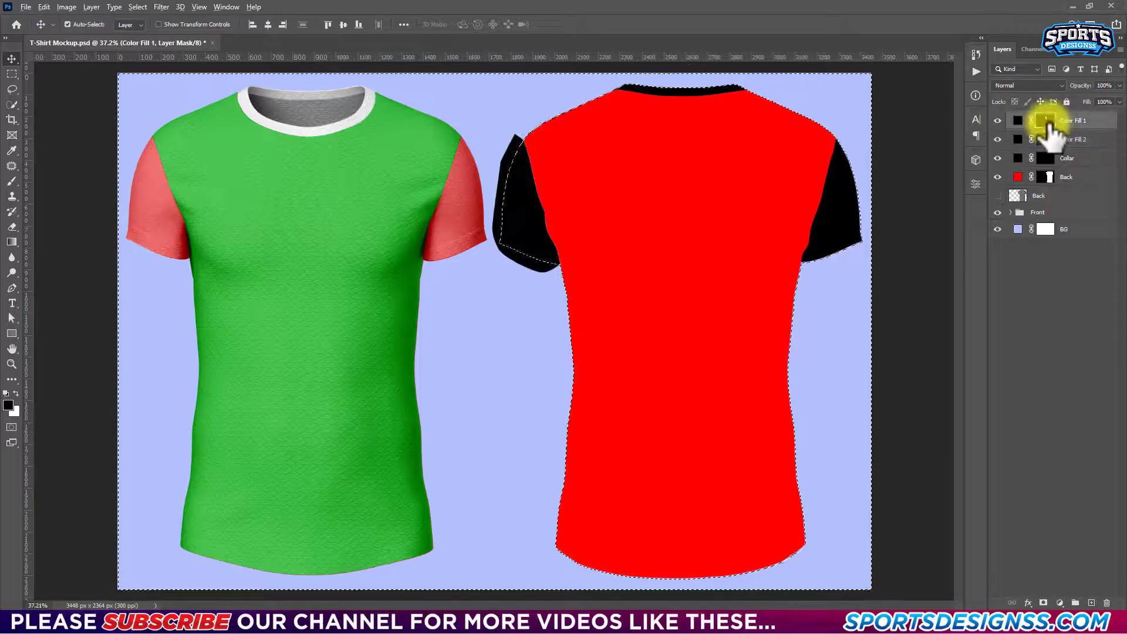
key(ctrl+d)
key(ctrl+d)
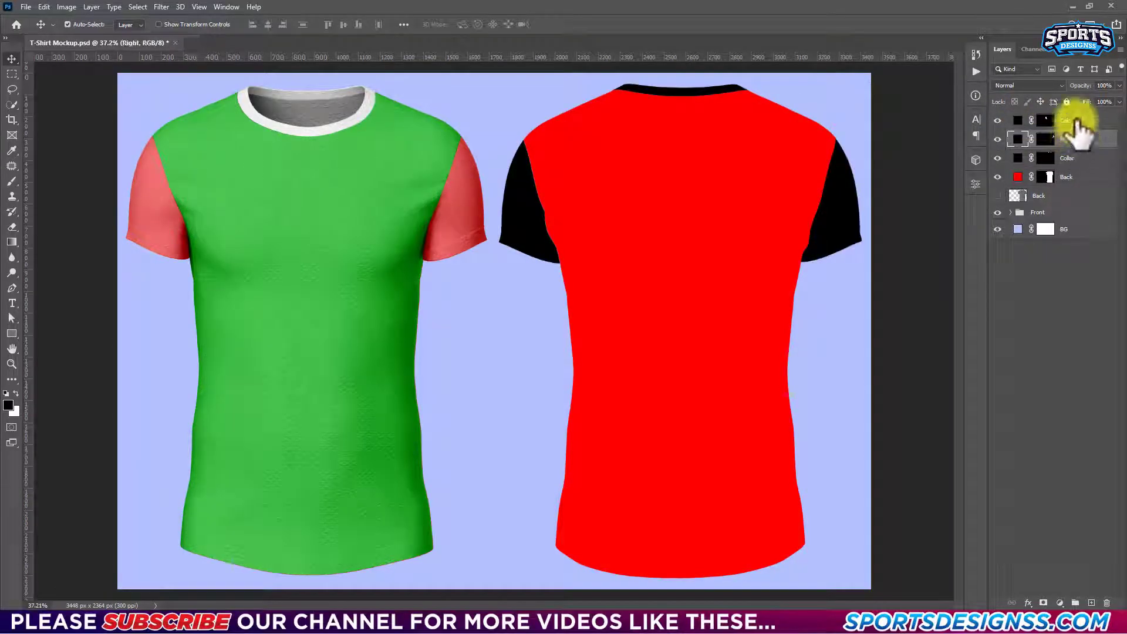
double_click(1076, 120)
shift+click(1021, 177)
key(ctrl+g)
text(Parts)
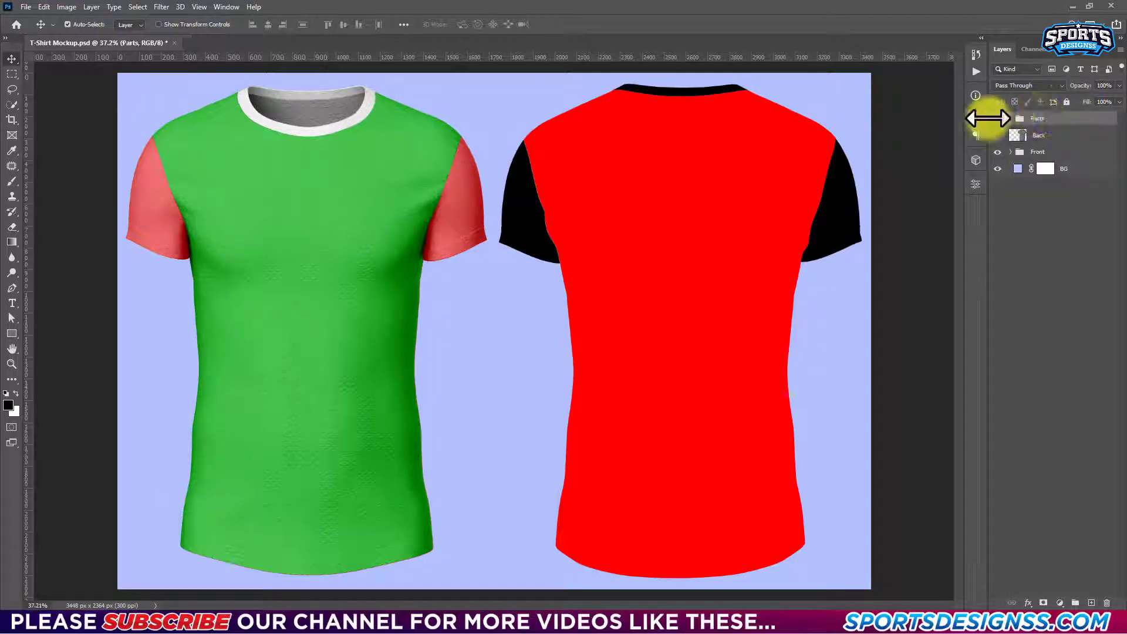
Draw a bright green, strokeless rectangle over the back shirt and hide the Parts group.
key(u)
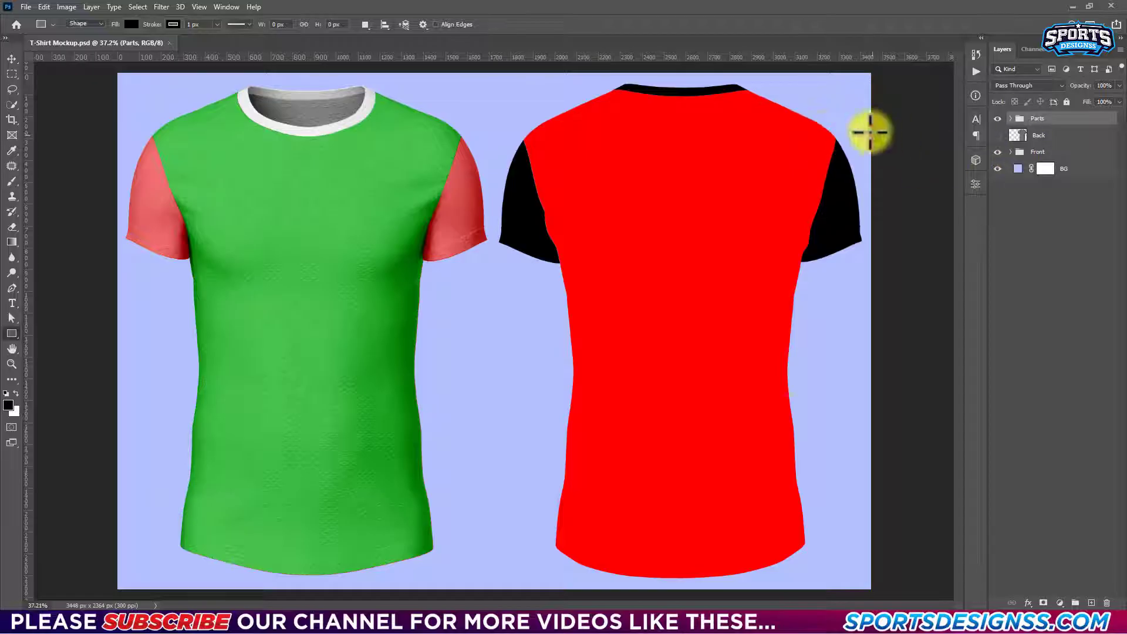
drag(1040, 136, 994, 129)
drag(846, 84, 521, 581)
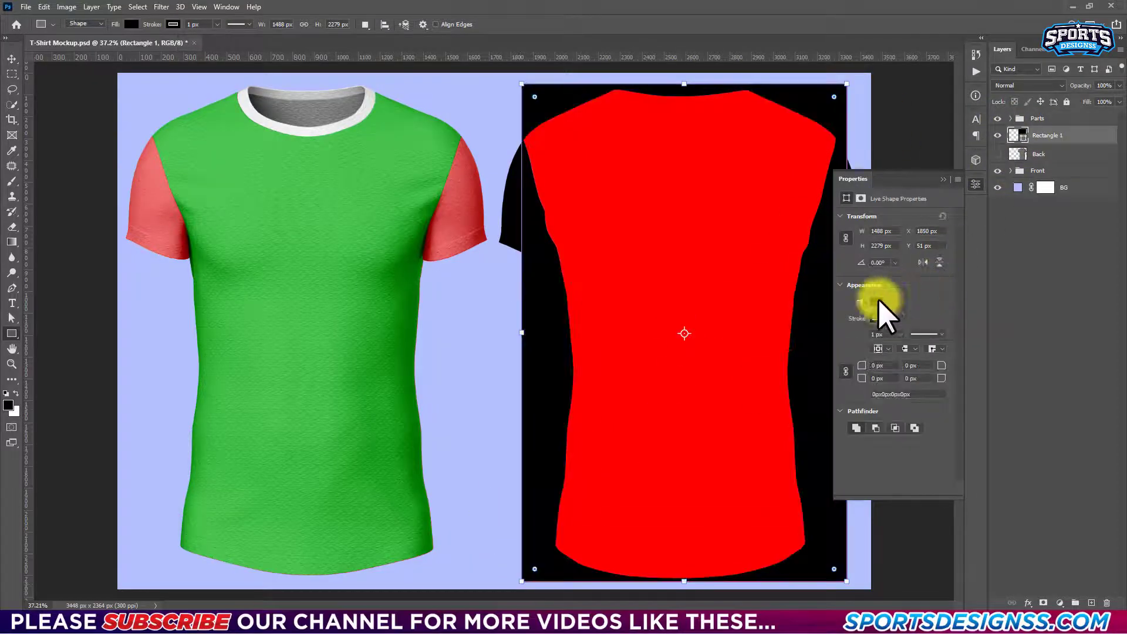
click(880, 299)
click(857, 361)
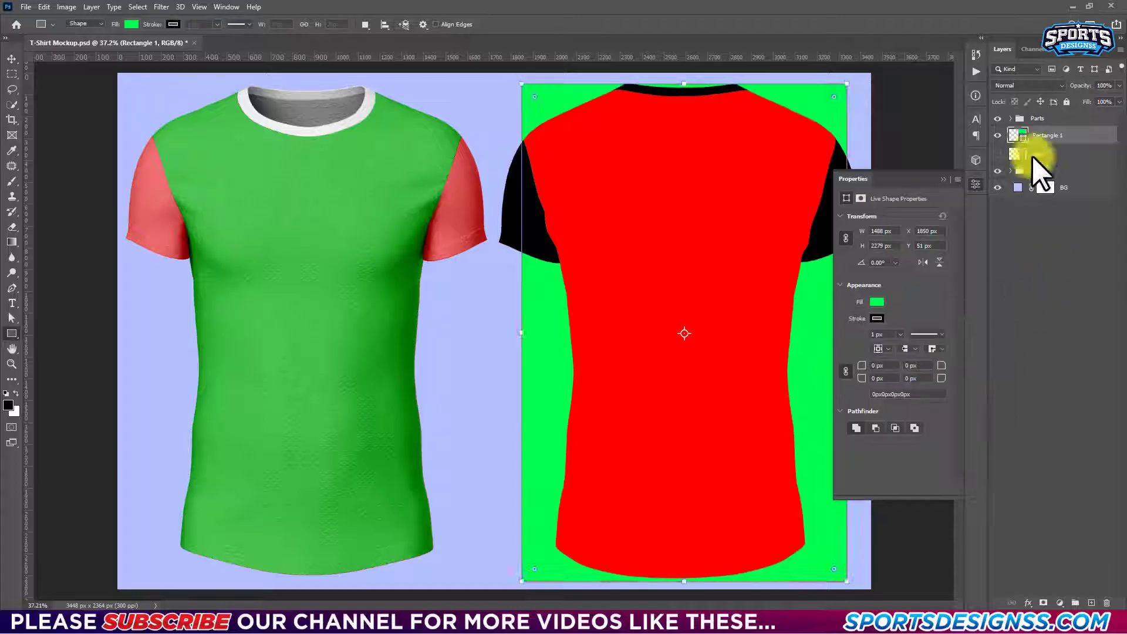
click(997, 118)
click(876, 318)
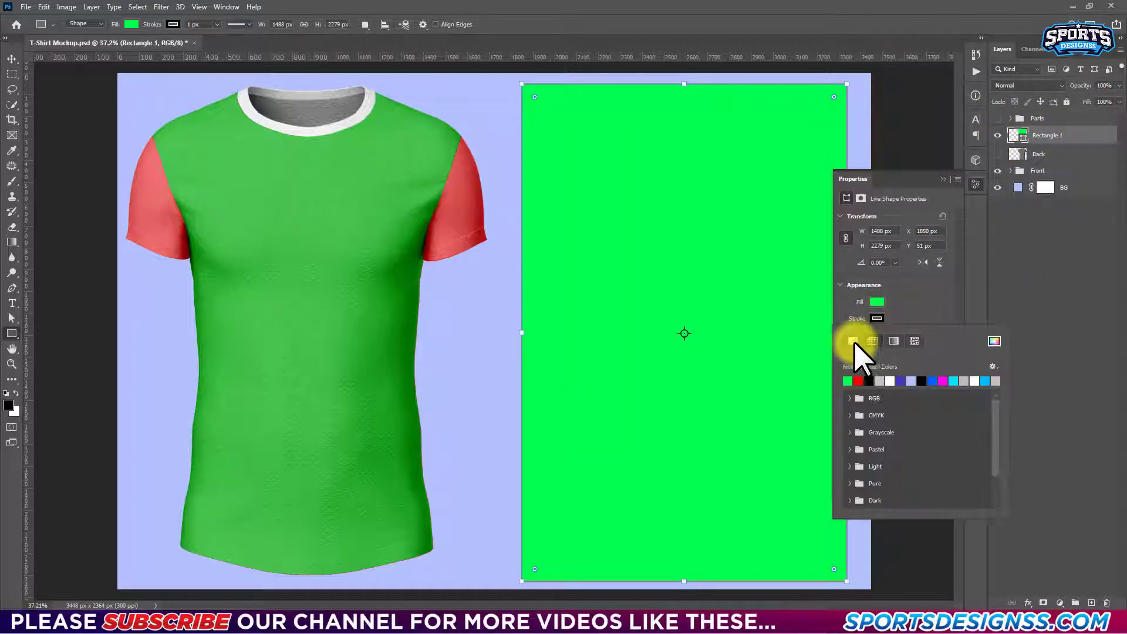
click(1039, 243)
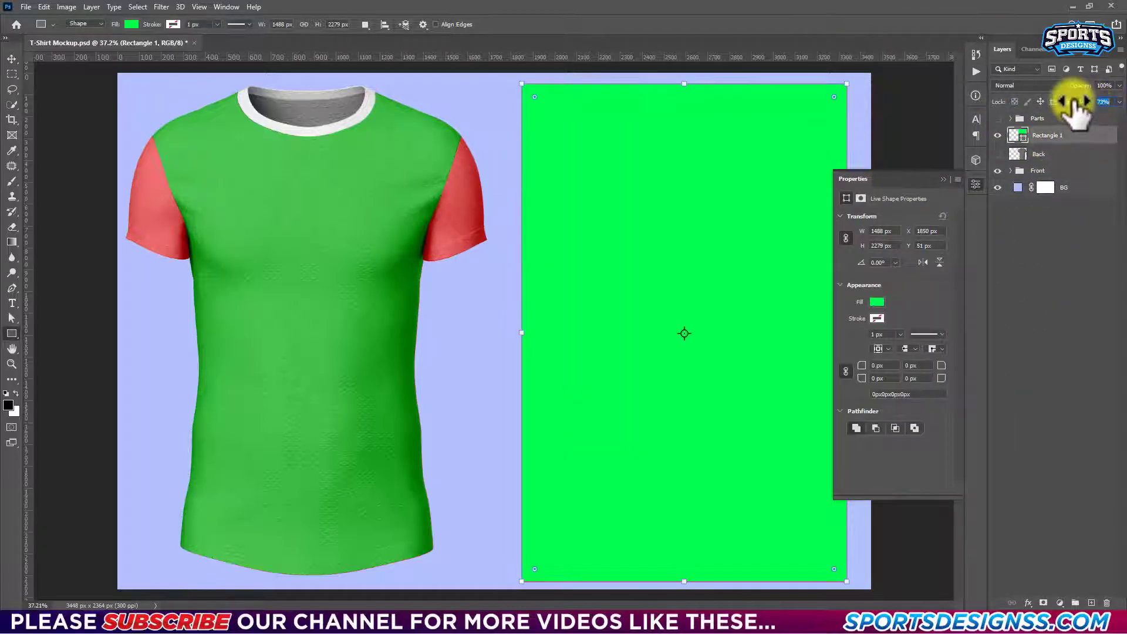
Lower the rectangle's fill to 73% and show the back shirt layer beneath it.
click(944, 179)
click(997, 154)
click(1039, 153)
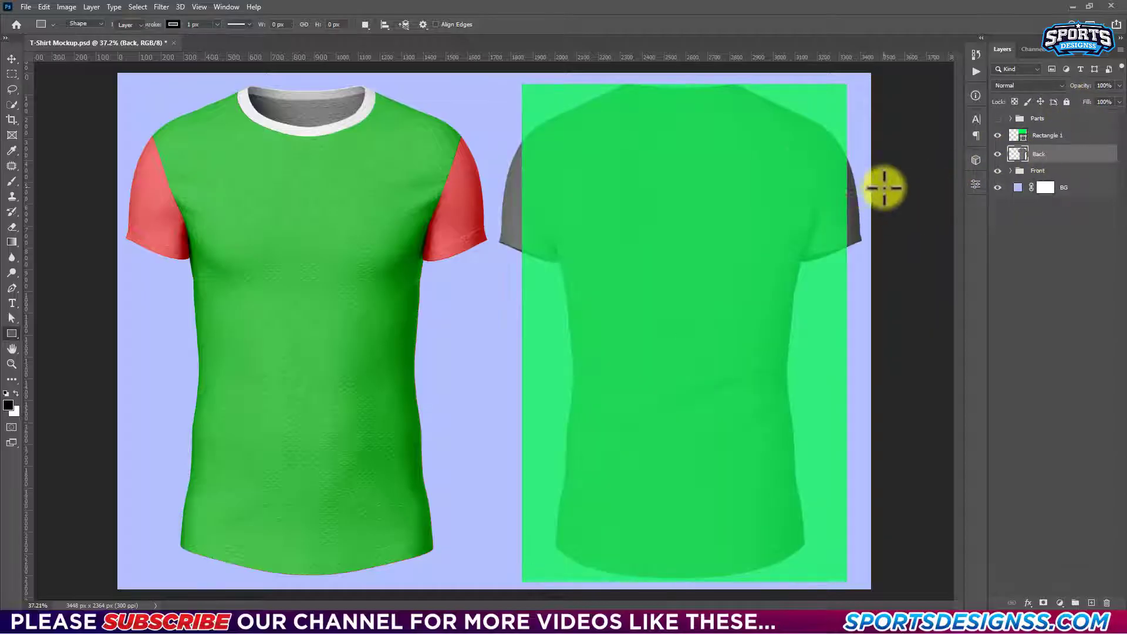
ctrl+click(1017, 154)
key(v)
click(1047, 135)
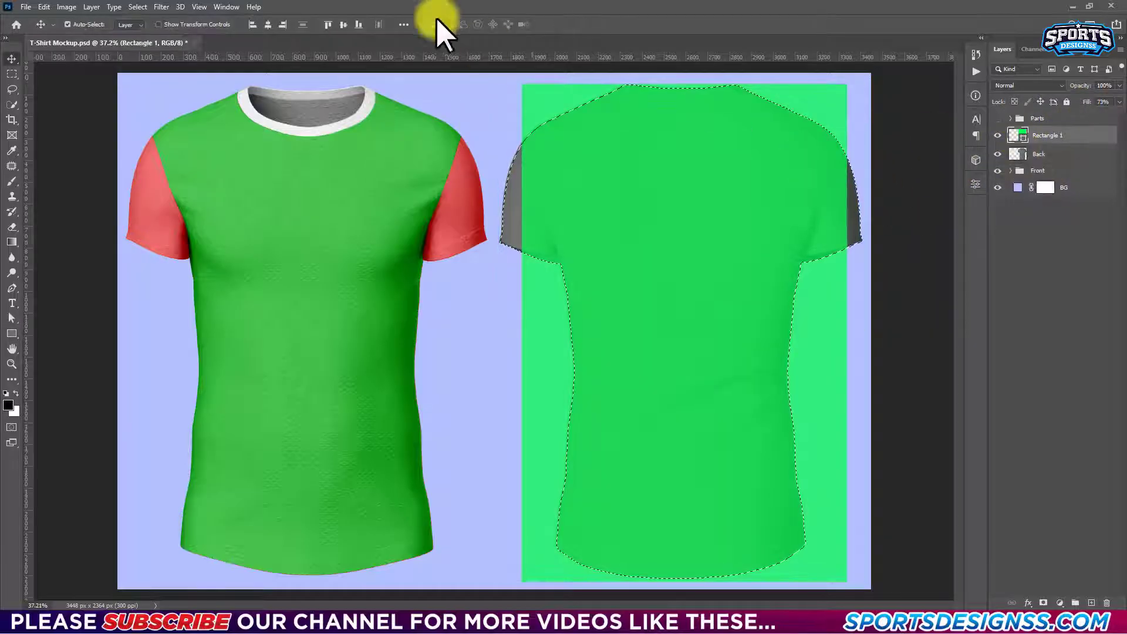
key(ctrl+d)
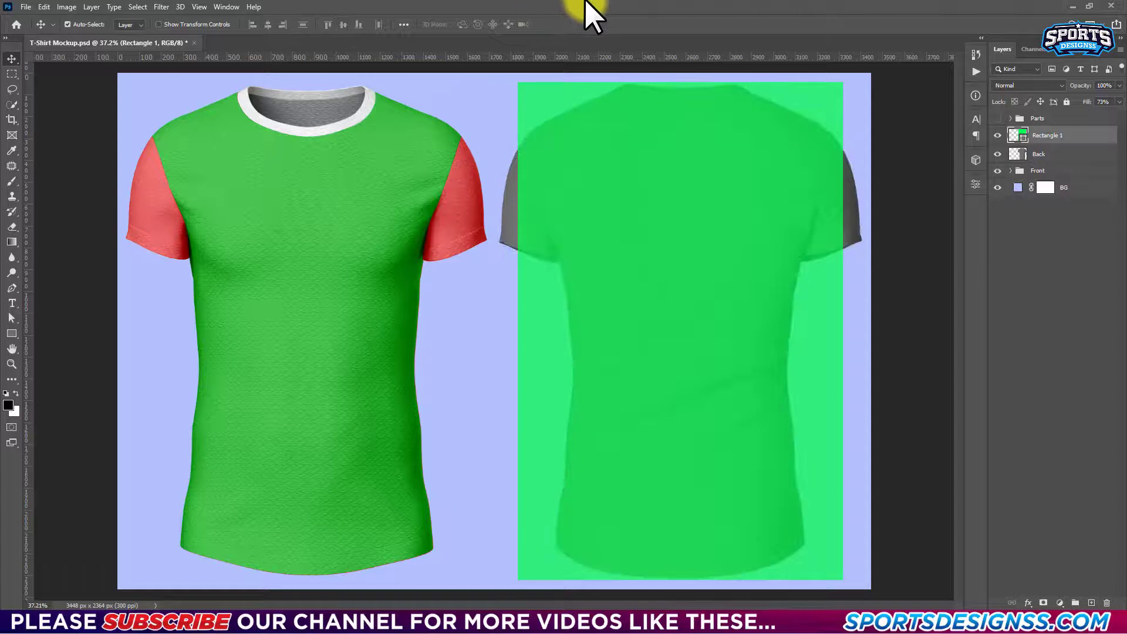
Open Rectangle 1's layer context menu and choose an option from it.
scroll(752, 167, up, 1)
scroll(704, 209, up, 1)
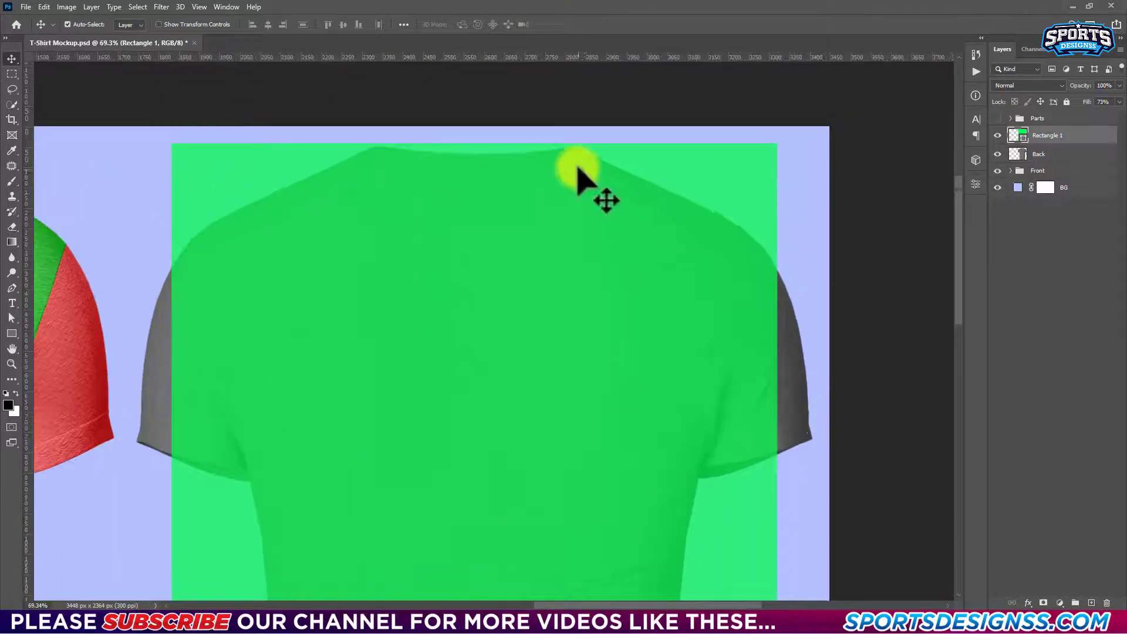
right_click(1053, 144)
click(911, 302)
scroll(566, 327, down, 4)
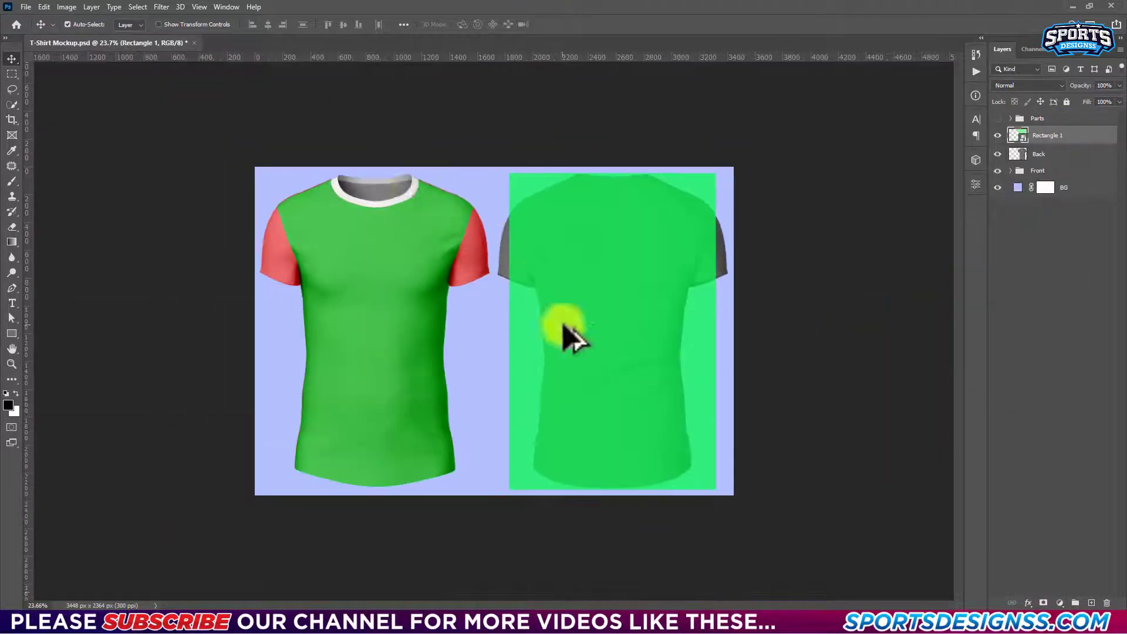
Warp the green rectangle's side edges and bottom corners inward to fit the back shirt's hem.
key(ctrl+t)
right_click(574, 287)
click(642, 364)
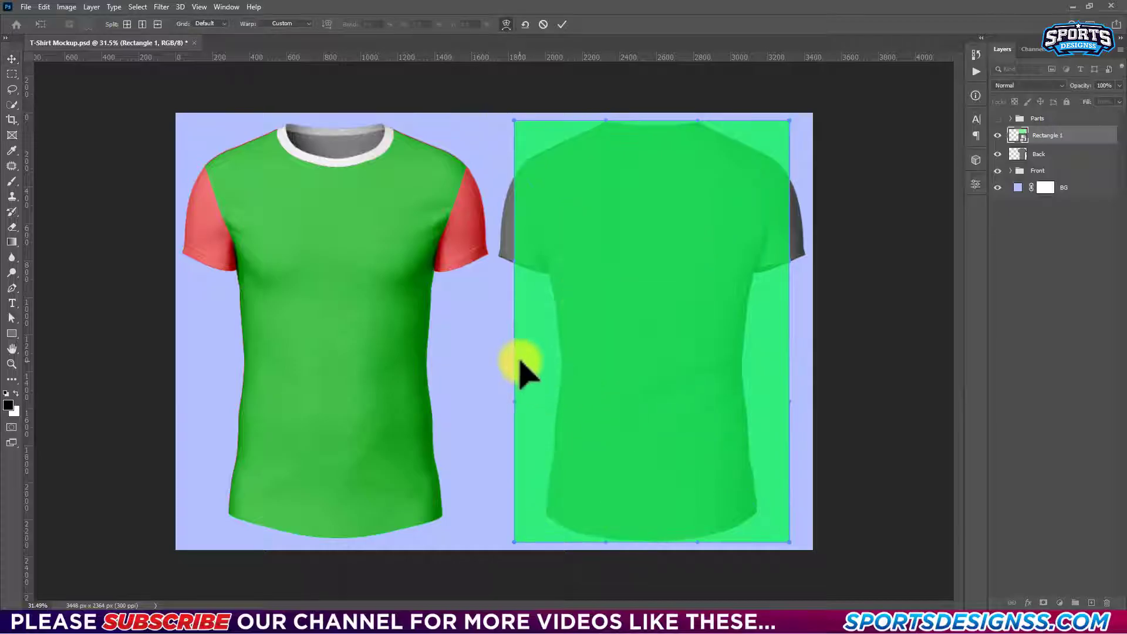
drag(516, 364, 546, 367)
drag(516, 539, 535, 530)
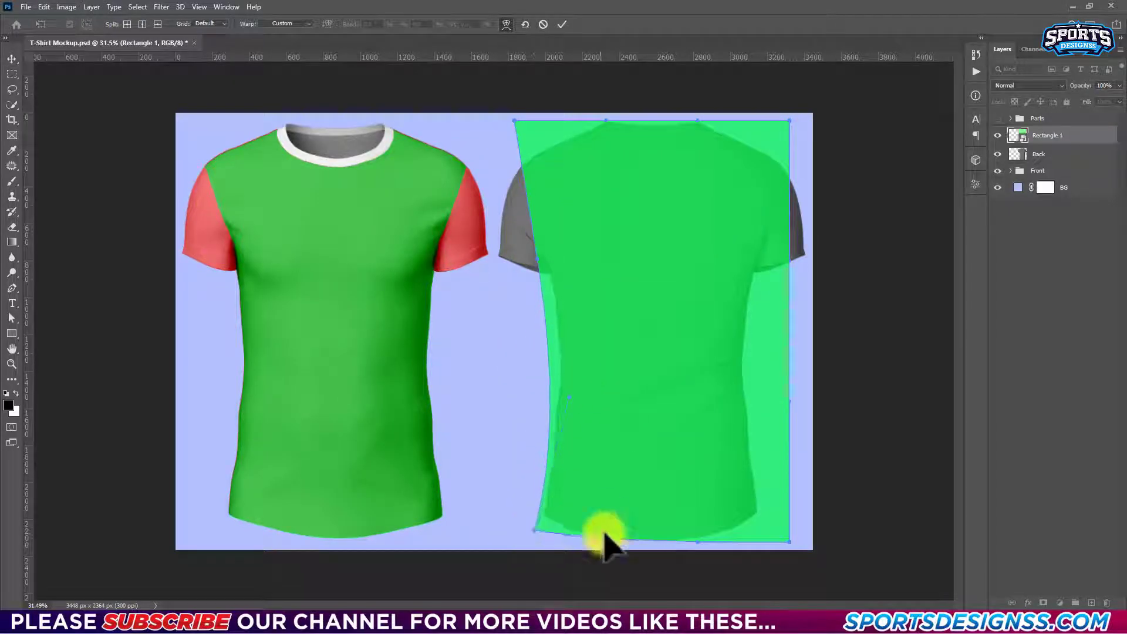
drag(790, 541, 771, 524)
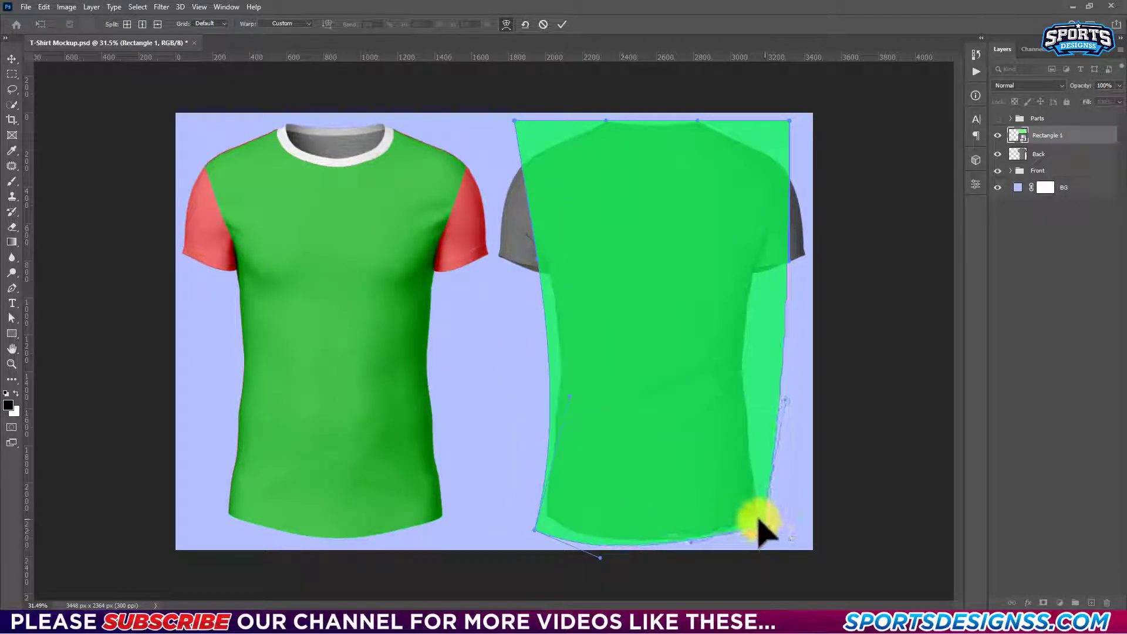
drag(785, 349, 752, 343)
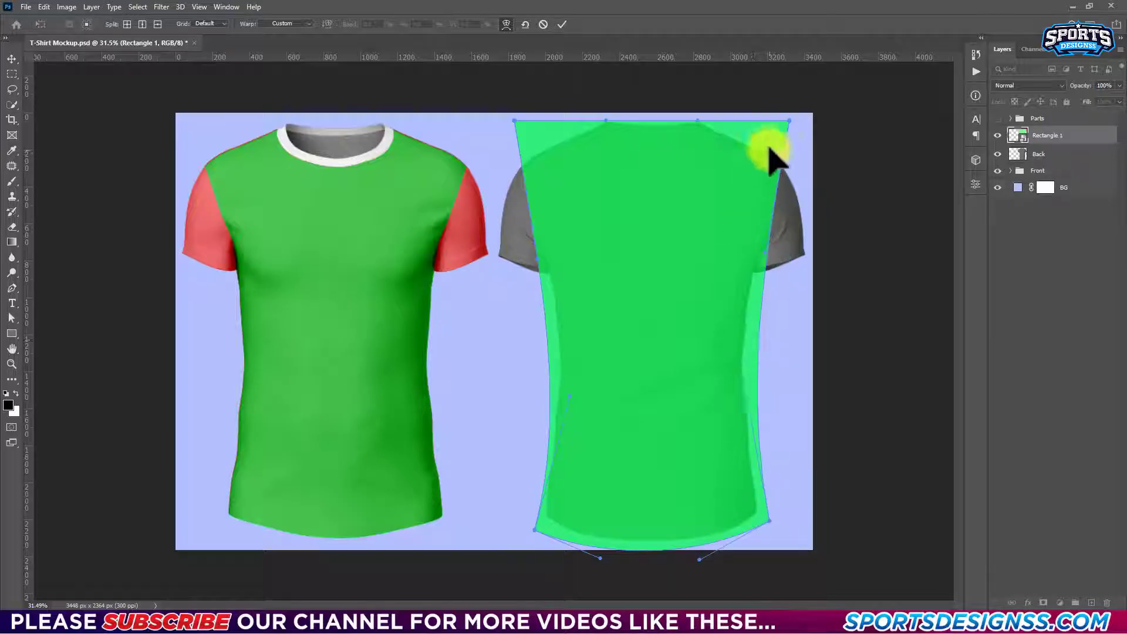
Set the warp's top corners on the back shirt's shoulders, ease the left edge, and commit.
drag(790, 156, 780, 151)
drag(515, 121, 521, 157)
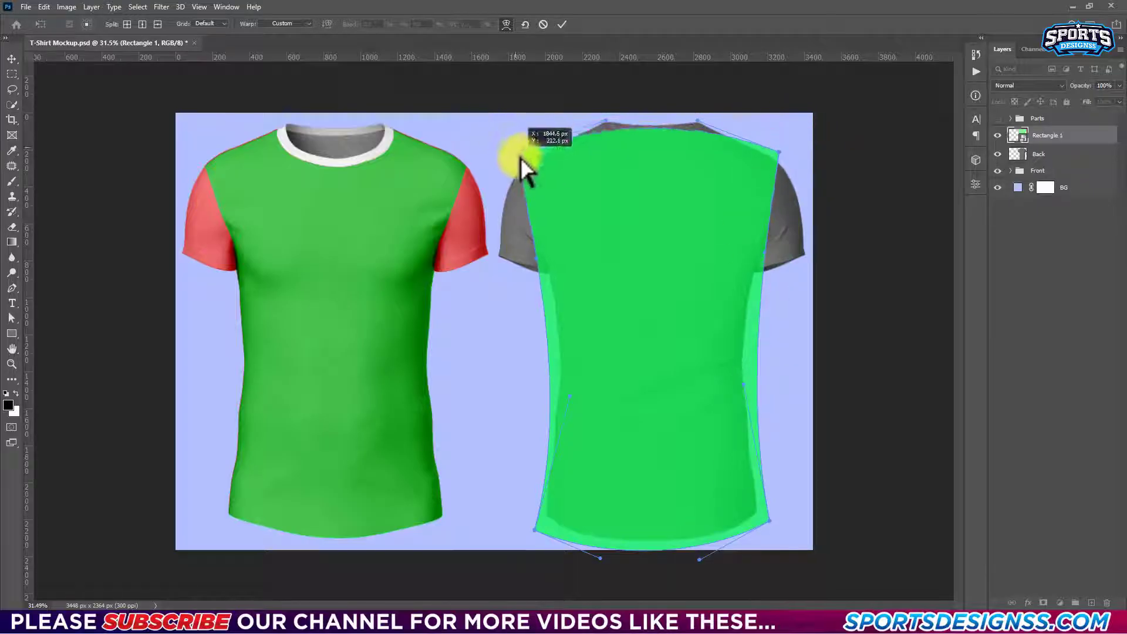
drag(779, 152, 785, 146)
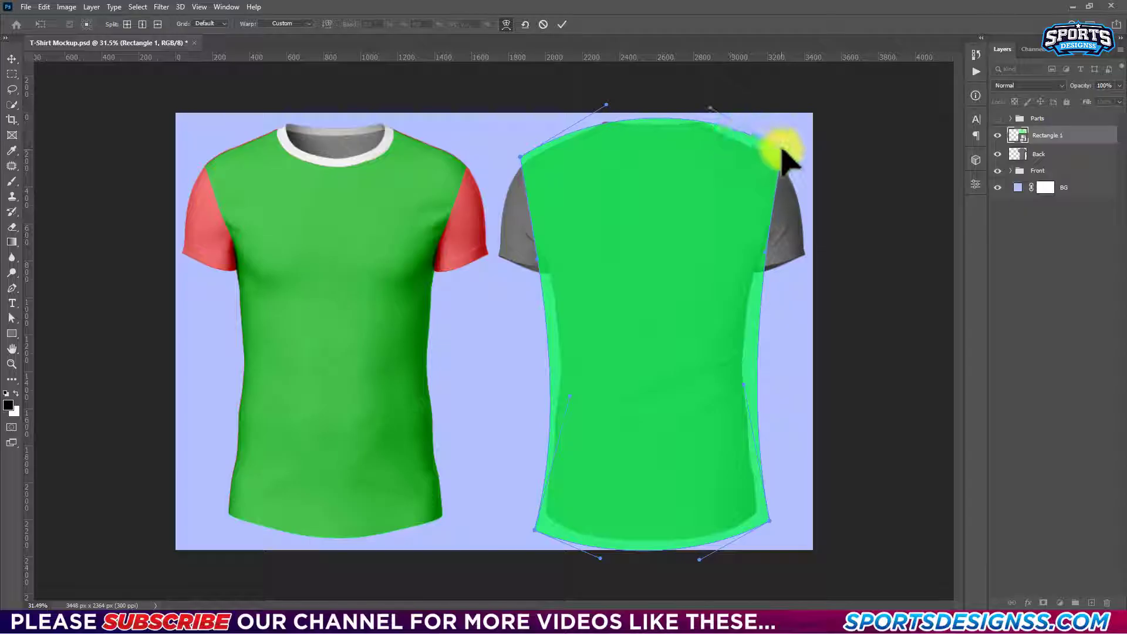
drag(521, 157, 516, 149)
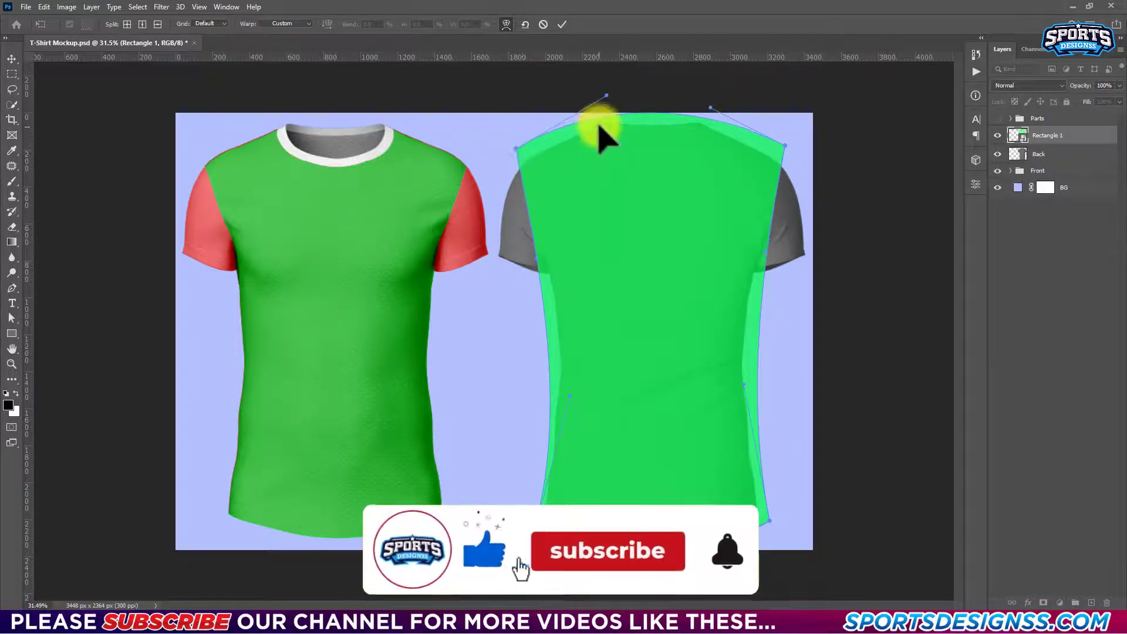
drag(572, 396, 560, 397)
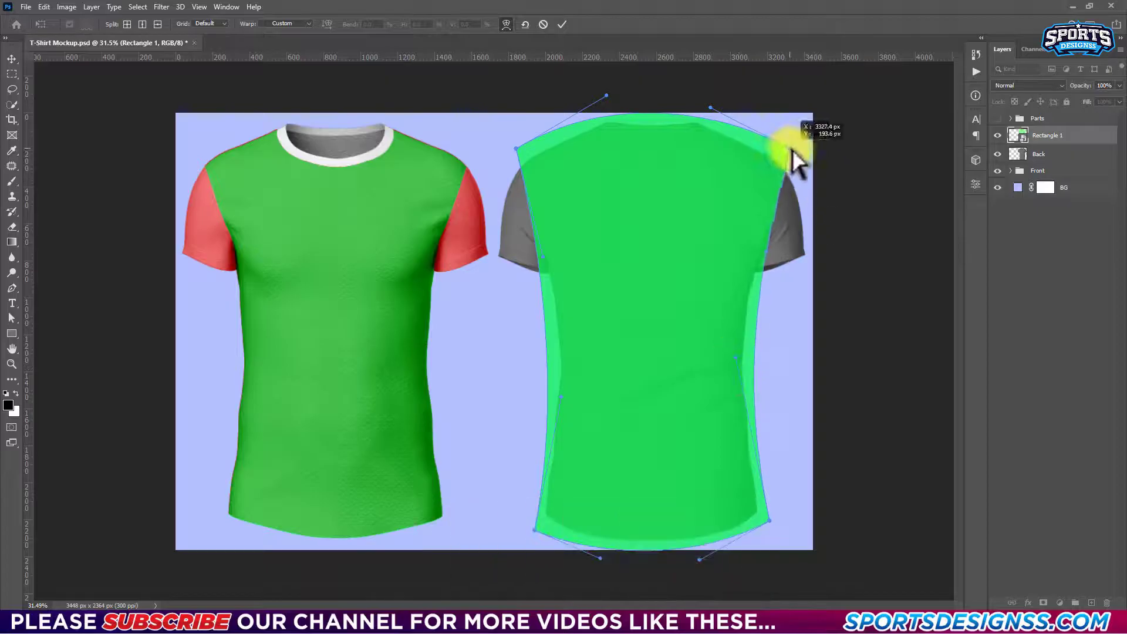
drag(791, 151, 793, 151)
click(1010, 118)
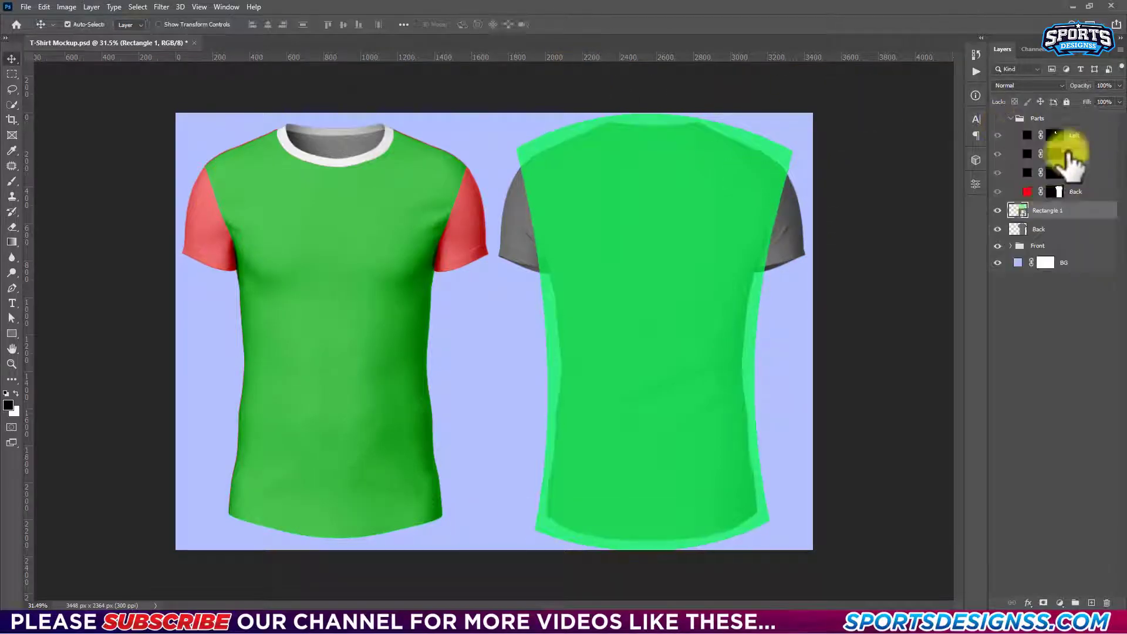
Give the green layer the back shirt's mask, rename it Back, save, and zoom onto the back.
drag(1055, 192, 1045, 210)
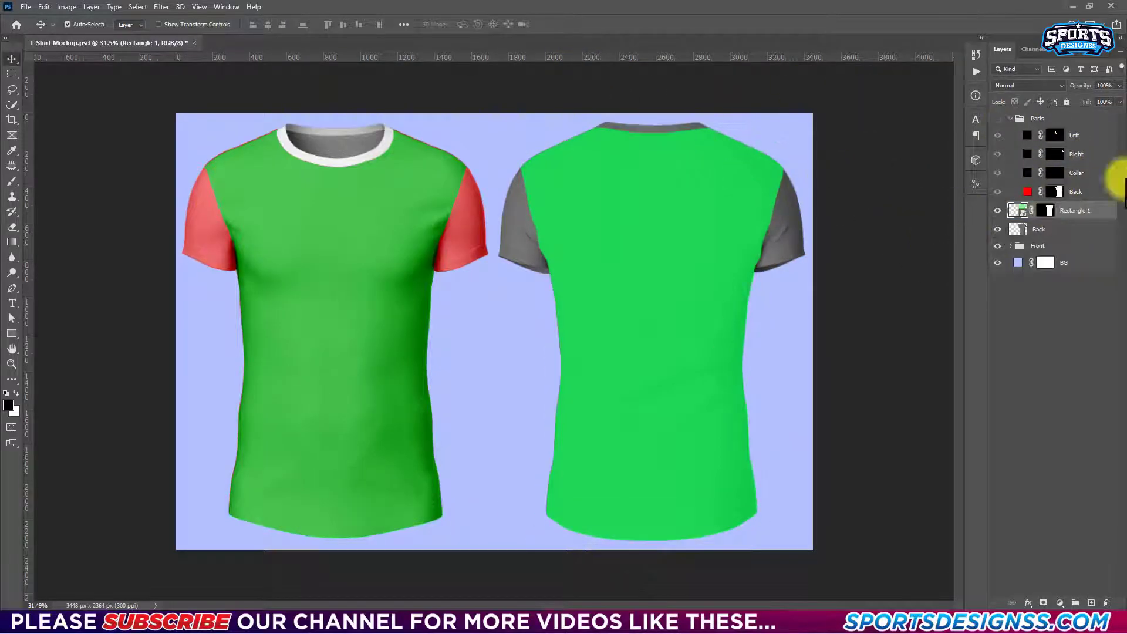
click(1010, 118)
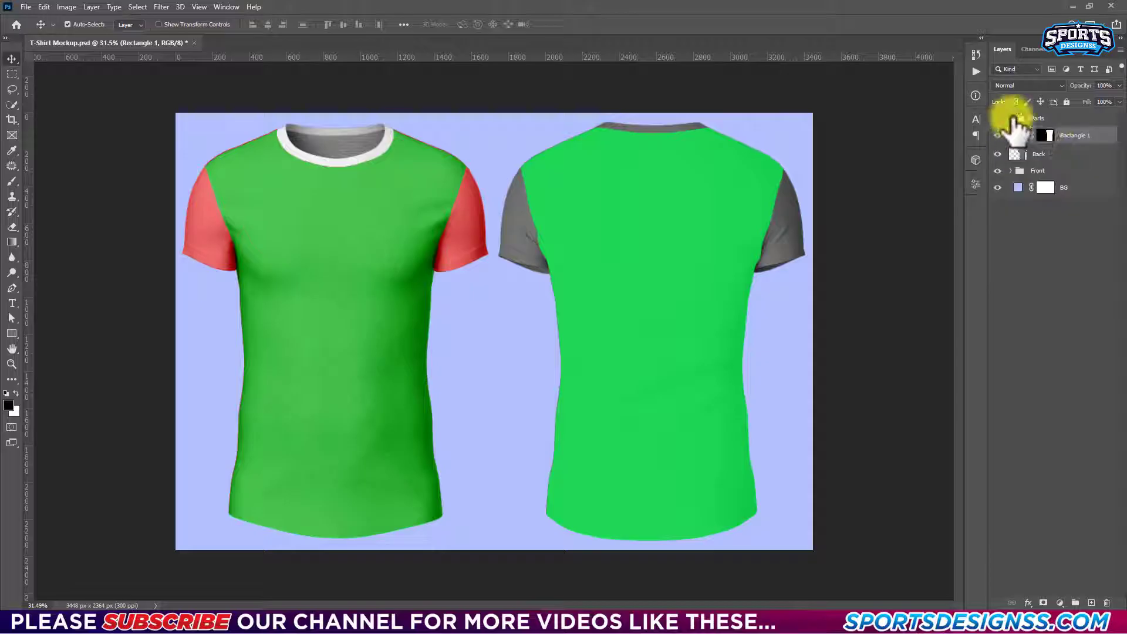
text(Front)
double_click(1081, 136)
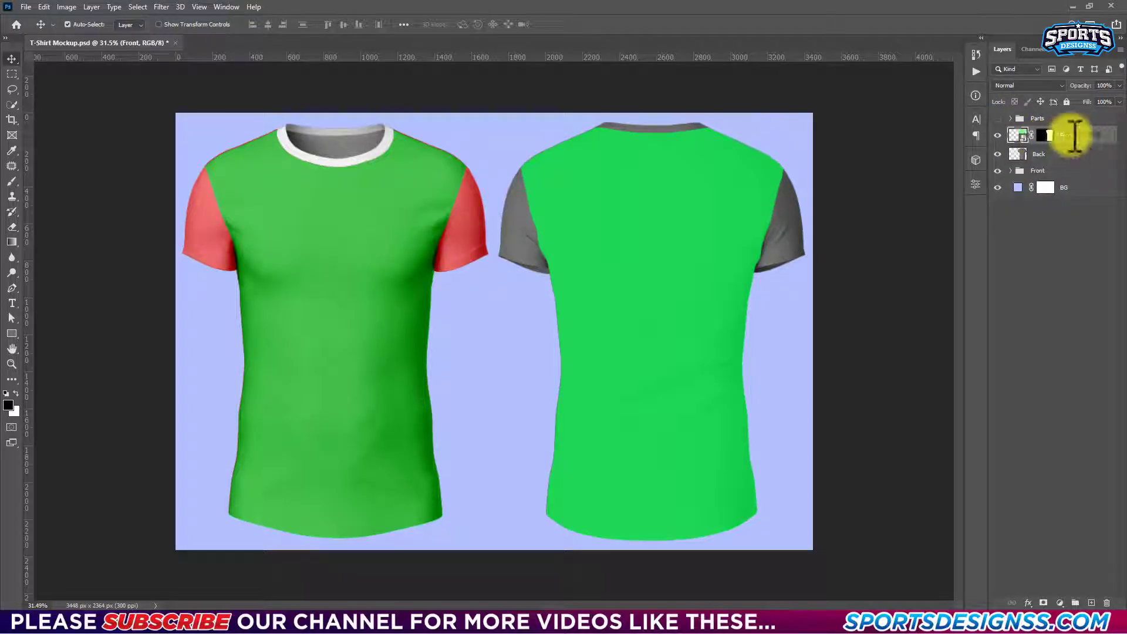
text(Back)
key(Return)
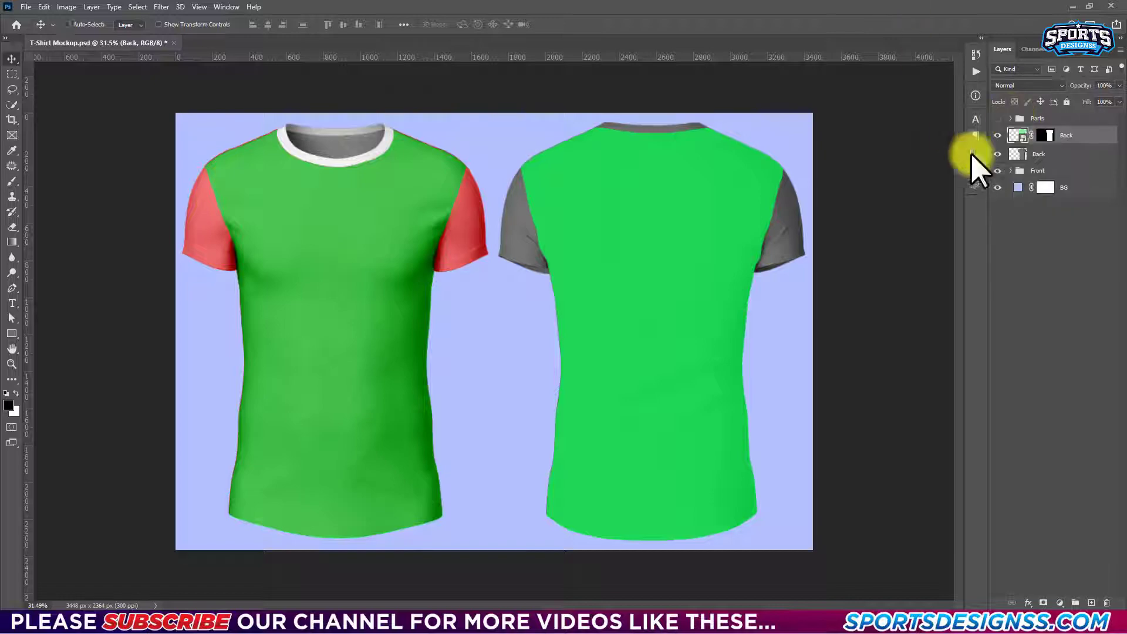
key(ctrl+s)
scroll(813, 182, up, 5)
drag(649, 244, 493, 264)
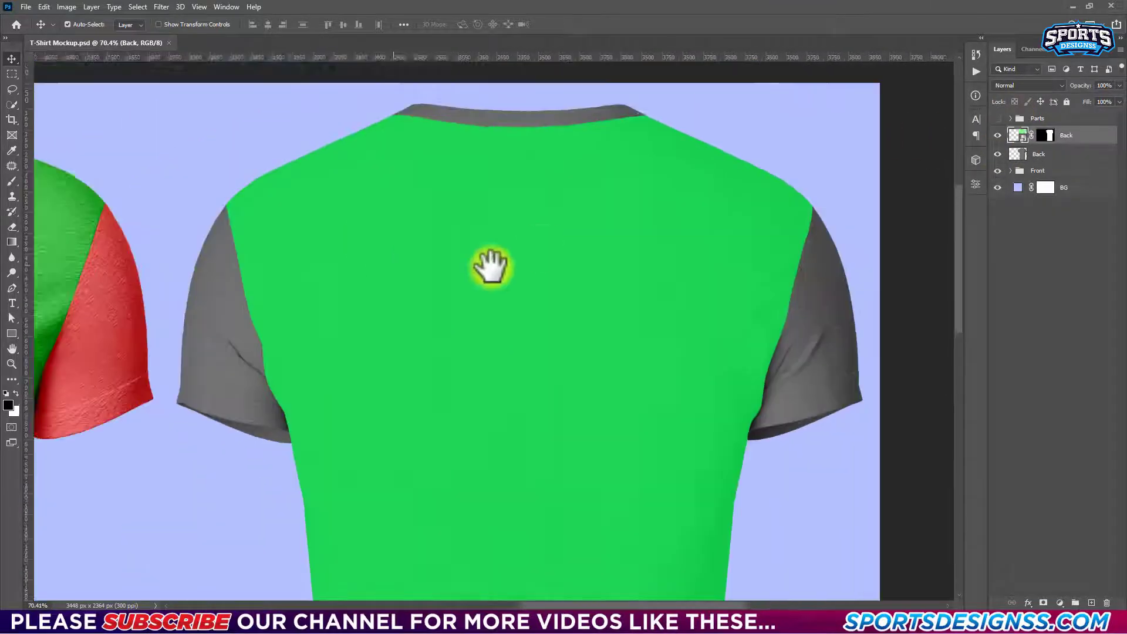
Draw a rectangle over the back's left sleeve with red fill at 73% fill opacity.
key(u)
drag(358, 205, 177, 467)
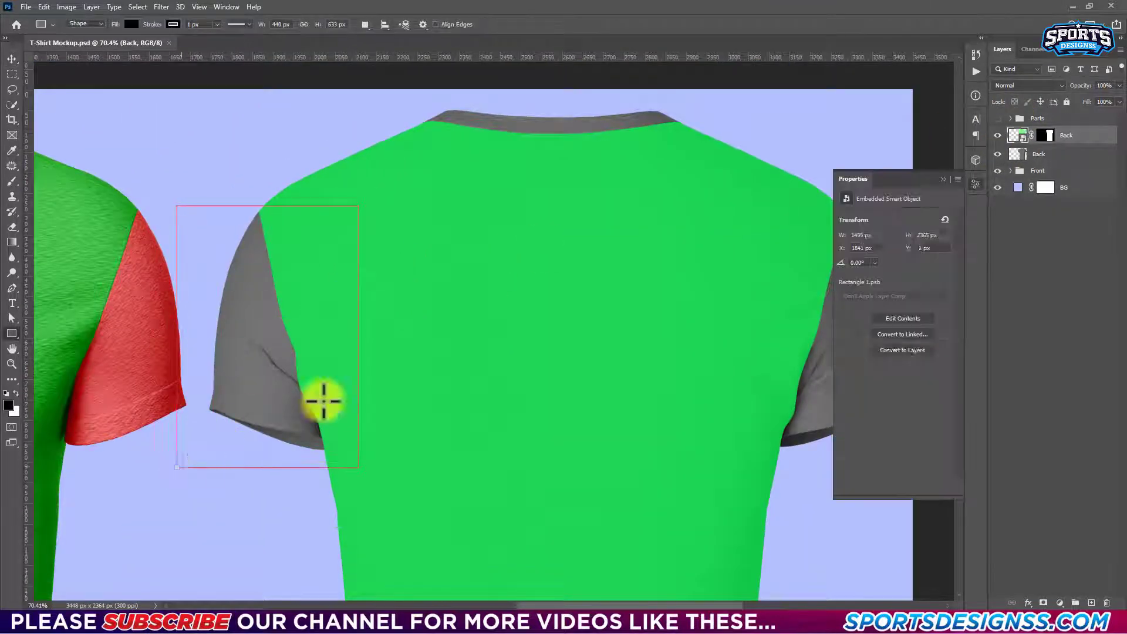
click(877, 319)
click(1048, 283)
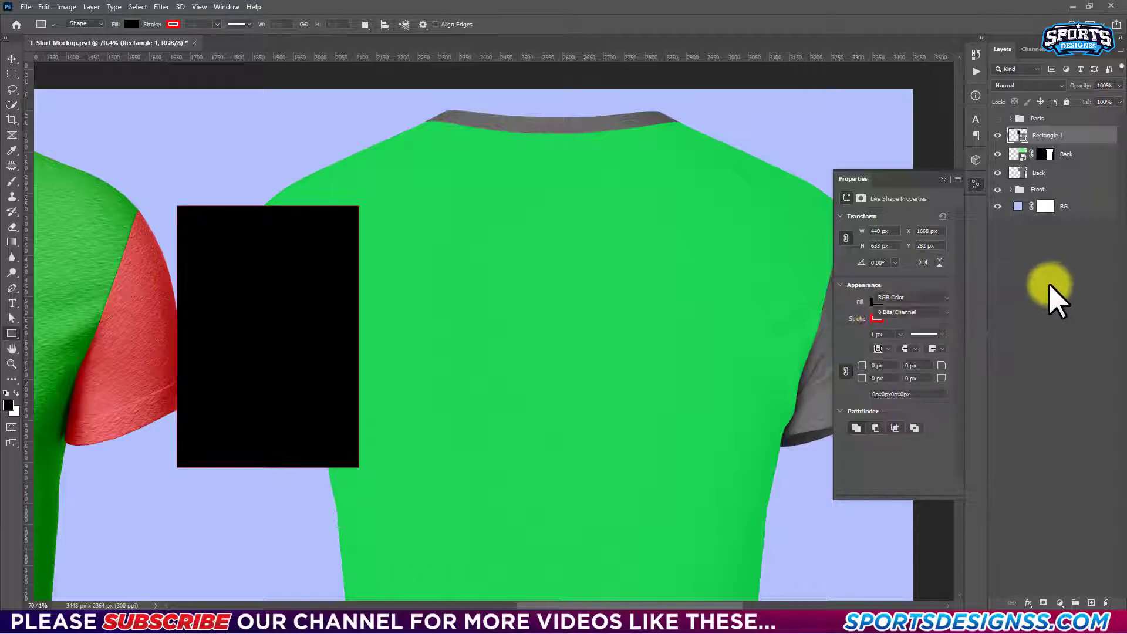
click(1024, 138)
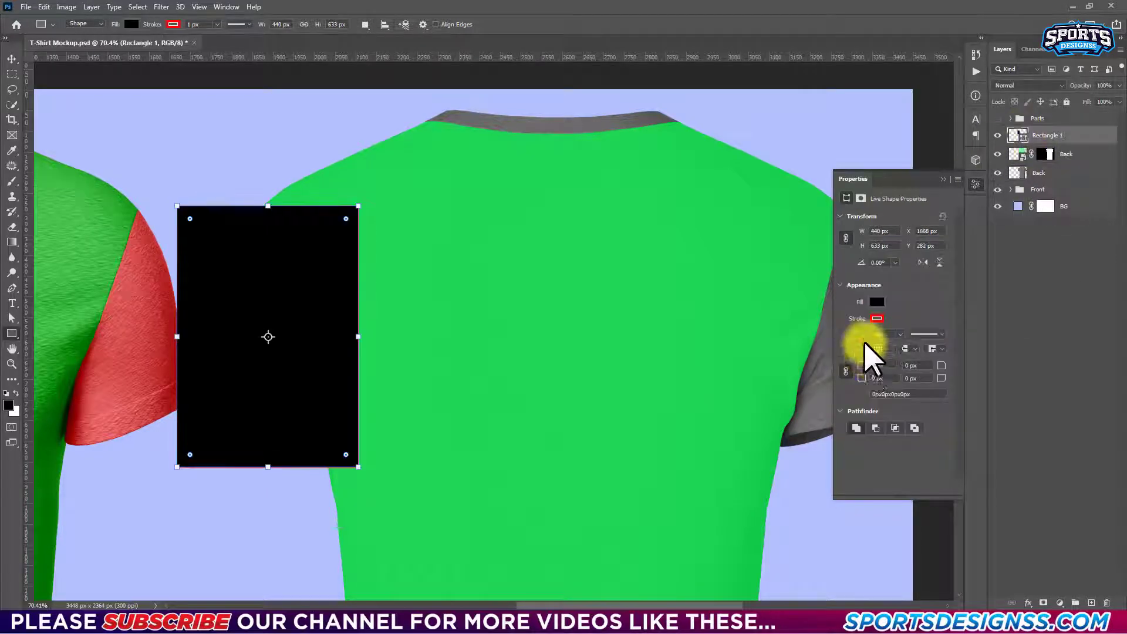
click(877, 318)
click(847, 364)
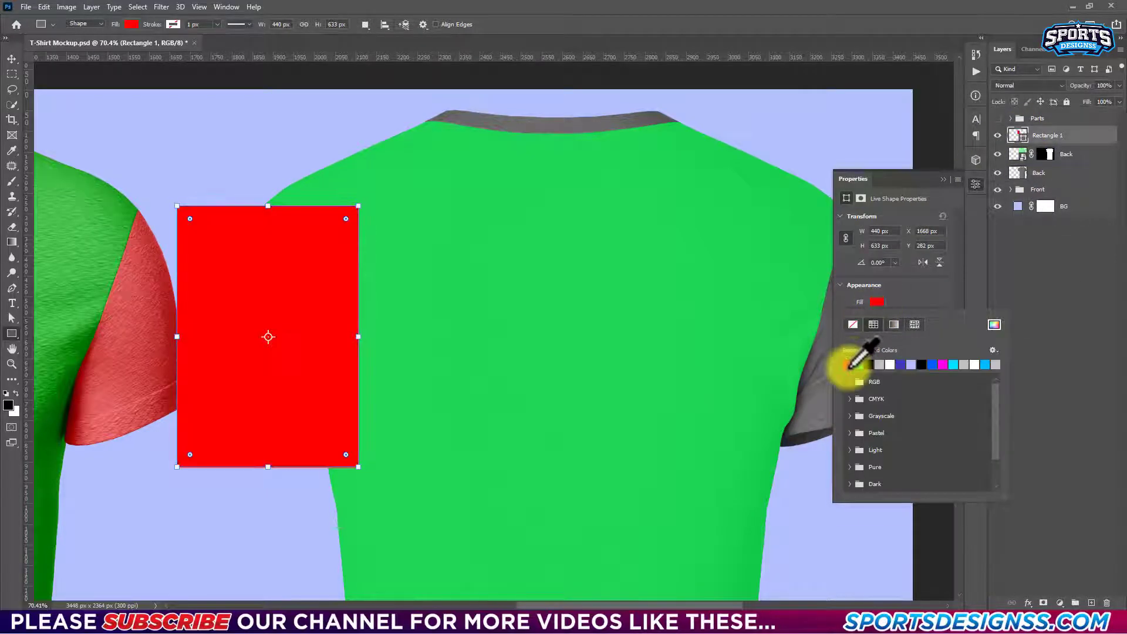
click(1070, 136)
drag(1086, 101, 1081, 104)
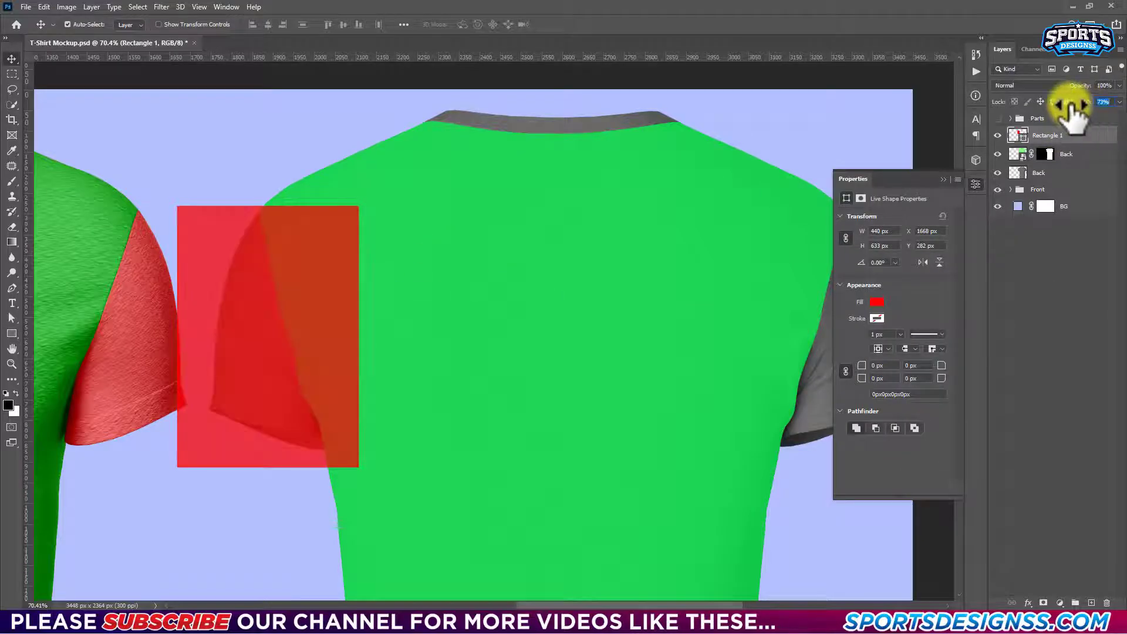
drag(251, 291, 246, 281)
Nudge the red rectangle slightly upward and convert it to a smart object.
key(ctrl+t)
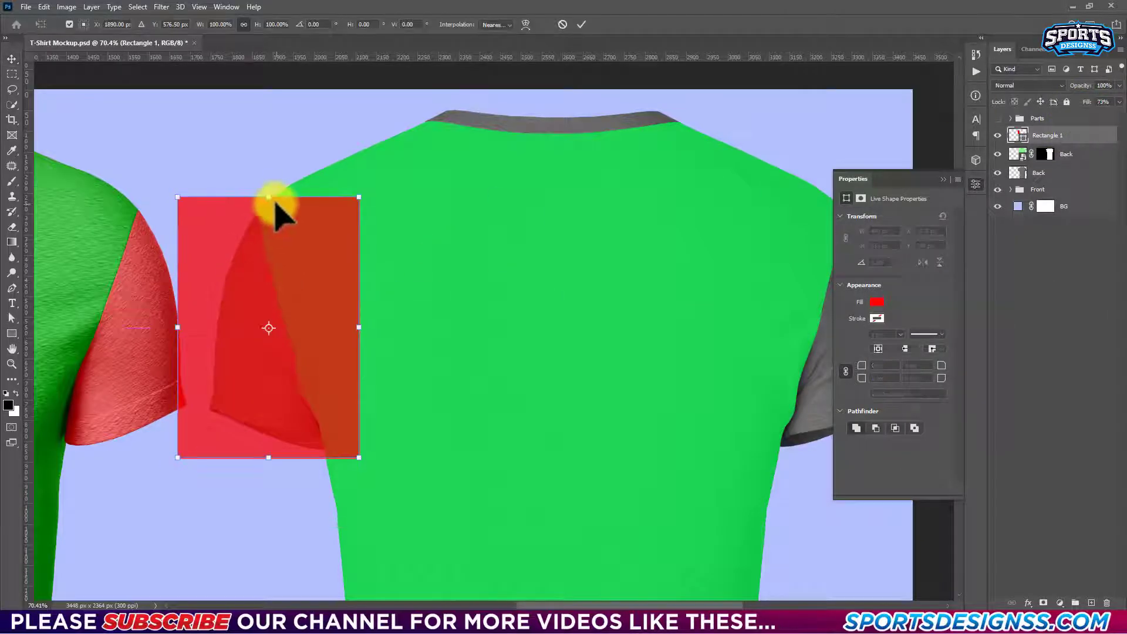
drag(263, 454, 264, 449)
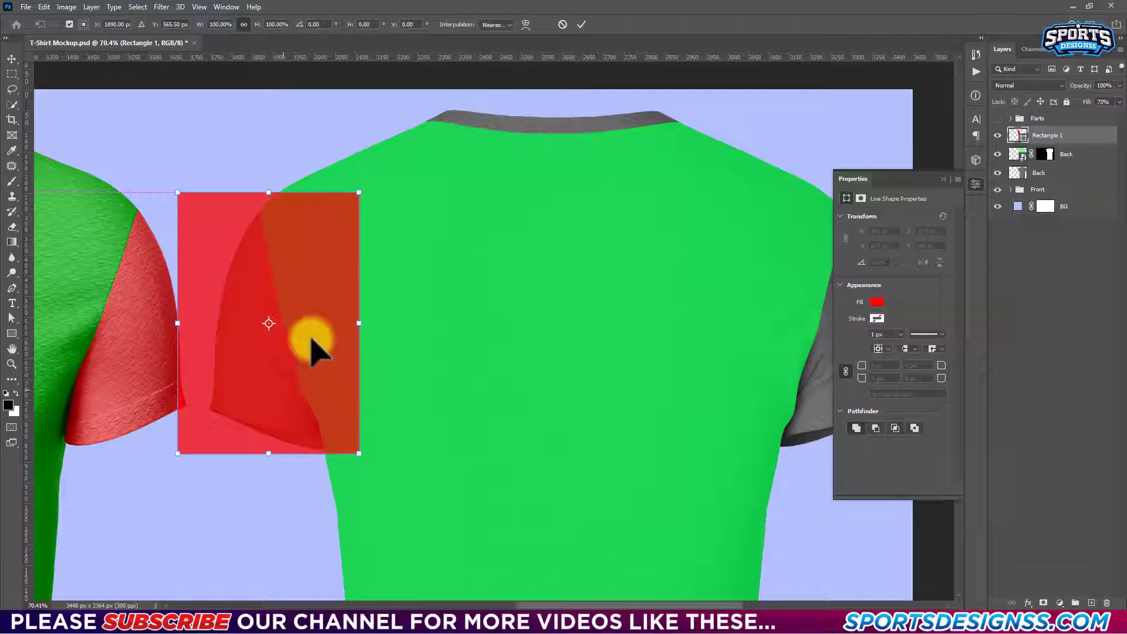
click(586, 27)
right_click(1065, 135)
click(1027, 226)
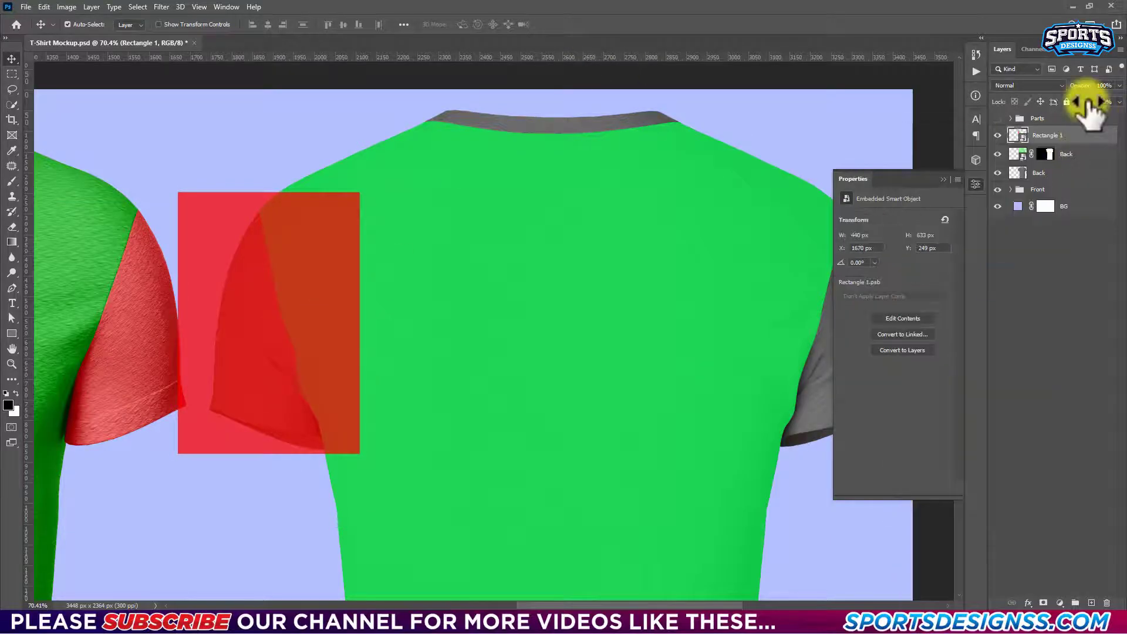
Rotate the red rectangle about 10°, ready to warp it, after abandoning a first warp attempt.
key(ctrl+t)
right_click(245, 234)
click(273, 361)
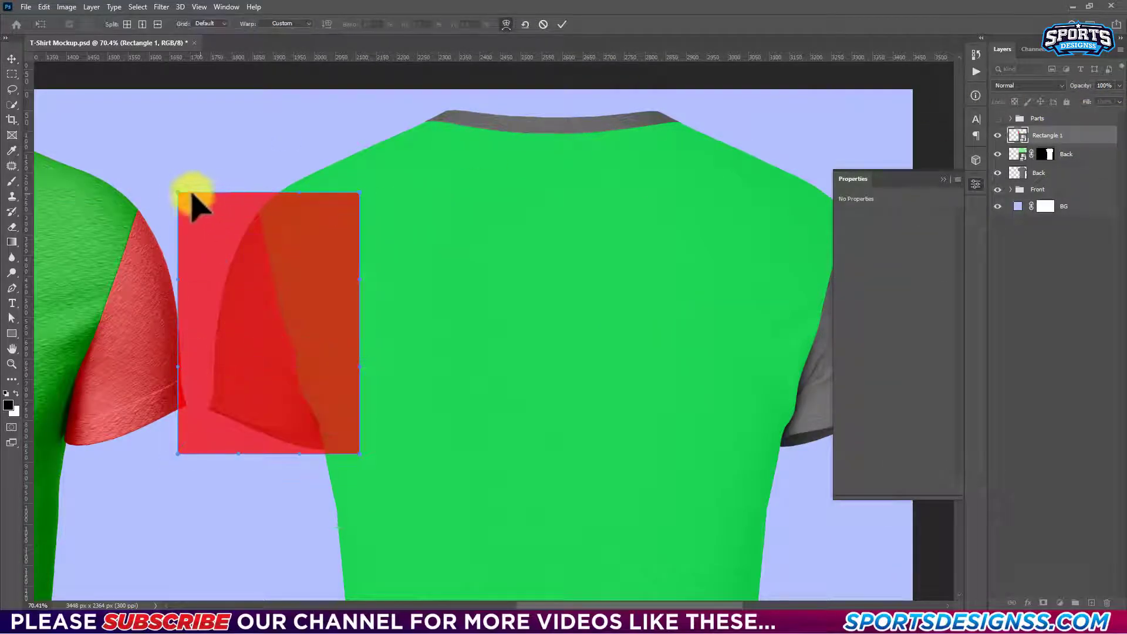
drag(192, 193, 232, 186)
key(Escape)
key(ctrl+t)
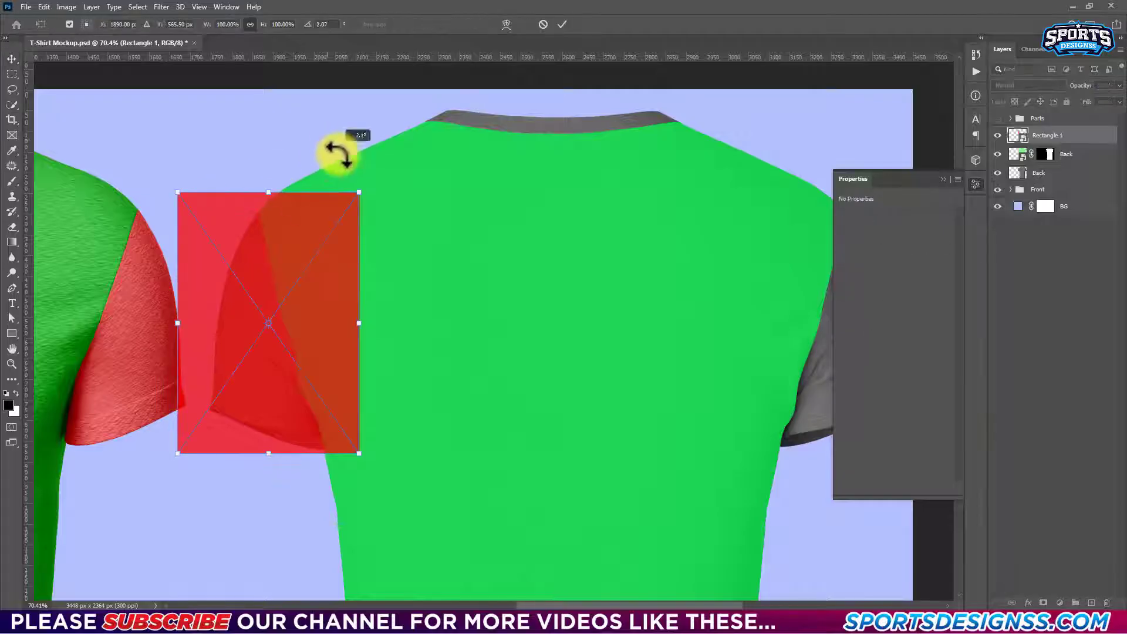
drag(340, 156, 348, 175)
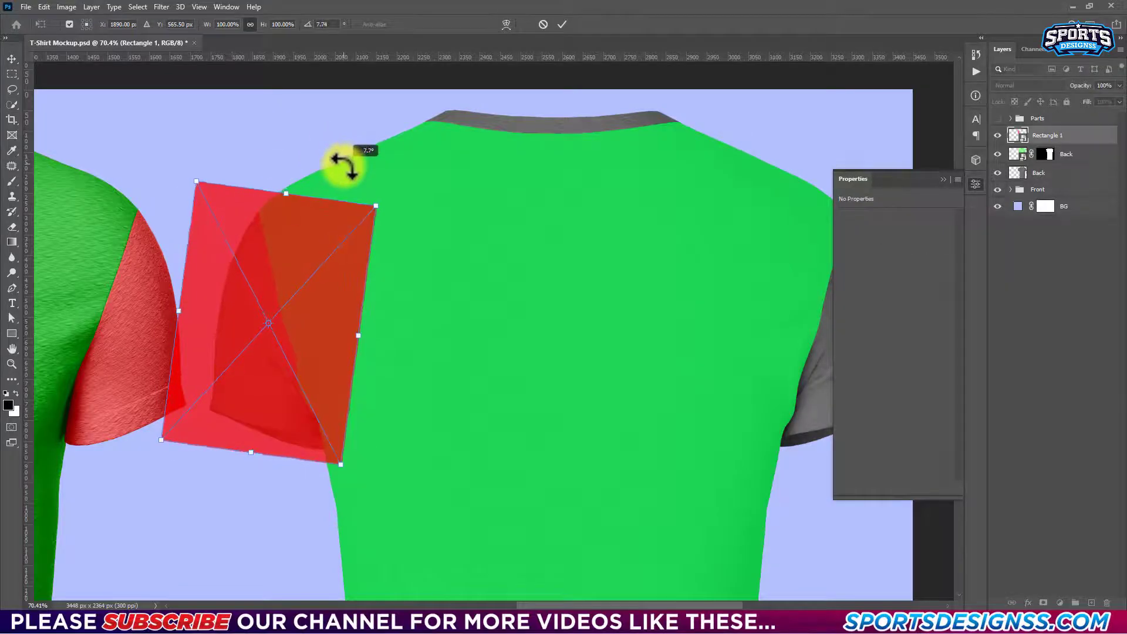
right_click(233, 230)
click(262, 354)
Warp the red panel's corners, right edge and top edge to the left sleeve outline.
mouse_move(202, 178)
mouse_down()
mouse_move(277, 207)
mouse_move(237, 193)
mouse_up()
drag(156, 435, 202, 421)
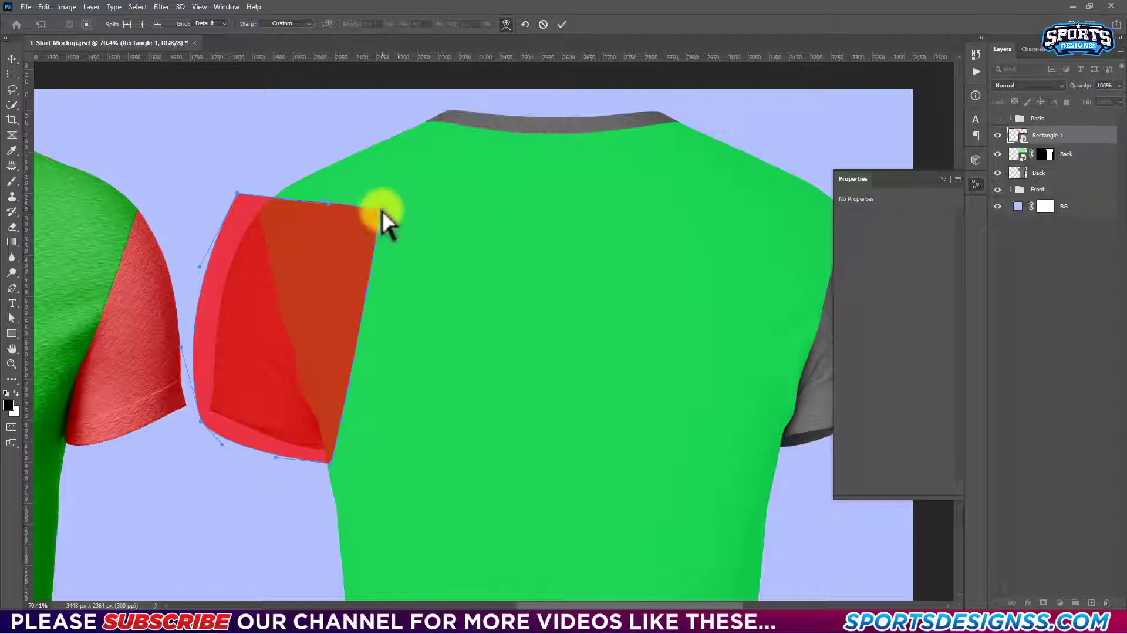
mouse_move(381, 217)
mouse_down()
mouse_move(322, 293)
mouse_move(326, 216)
mouse_up()
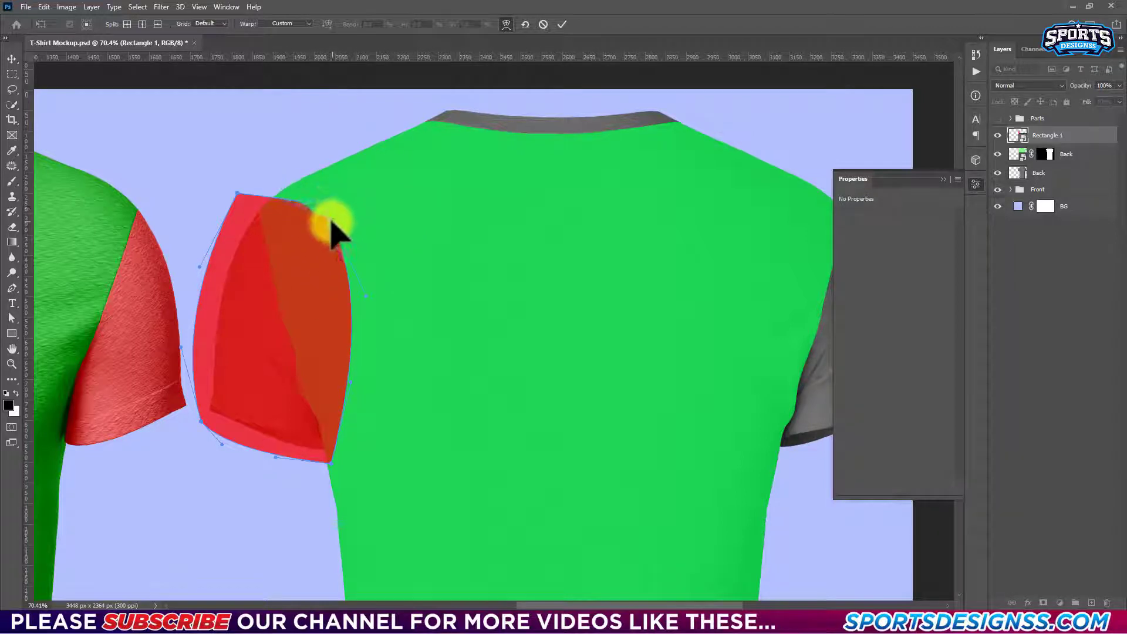
drag(352, 377, 320, 385)
drag(355, 293, 322, 271)
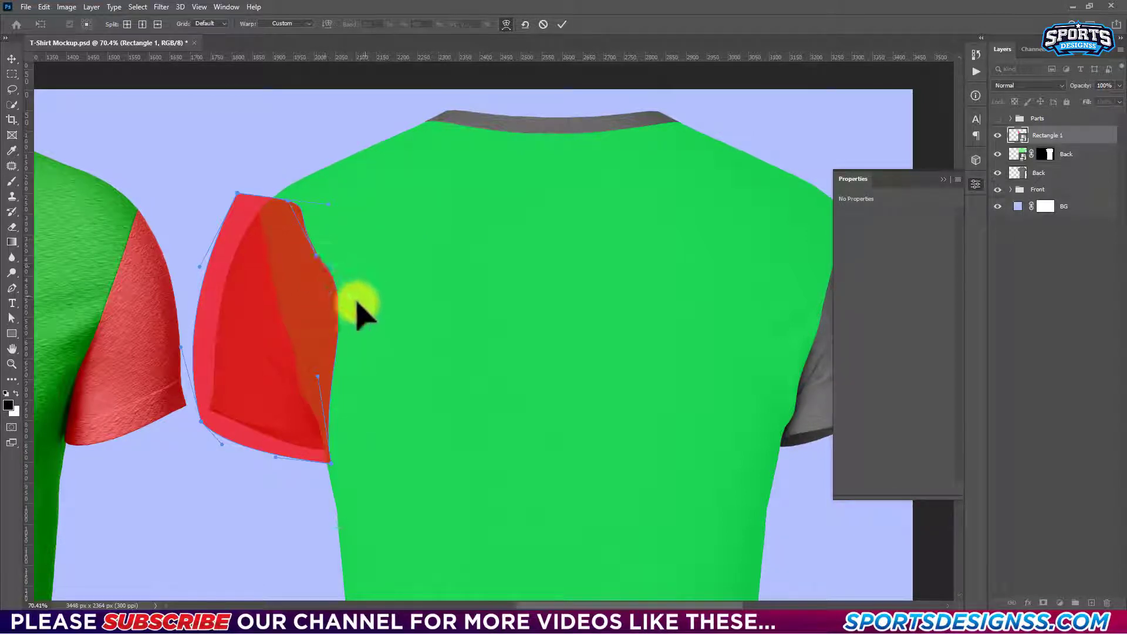
mouse_move(357, 306)
mouse_down()
mouse_move(322, 339)
mouse_move(335, 251)
mouse_up()
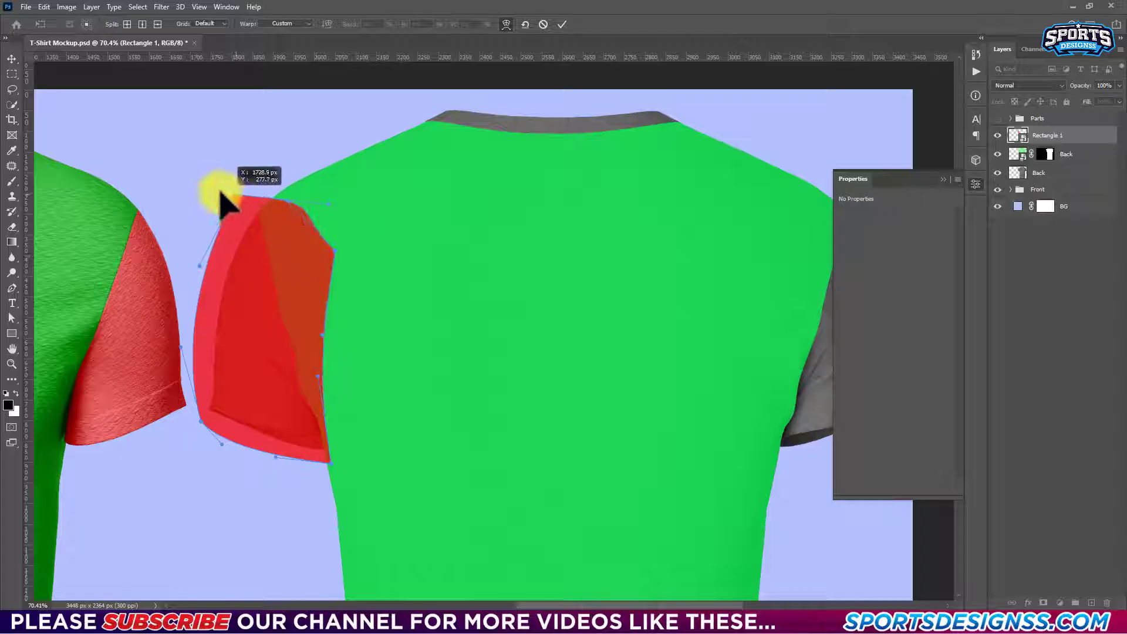
drag(222, 201, 221, 193)
drag(328, 203, 288, 200)
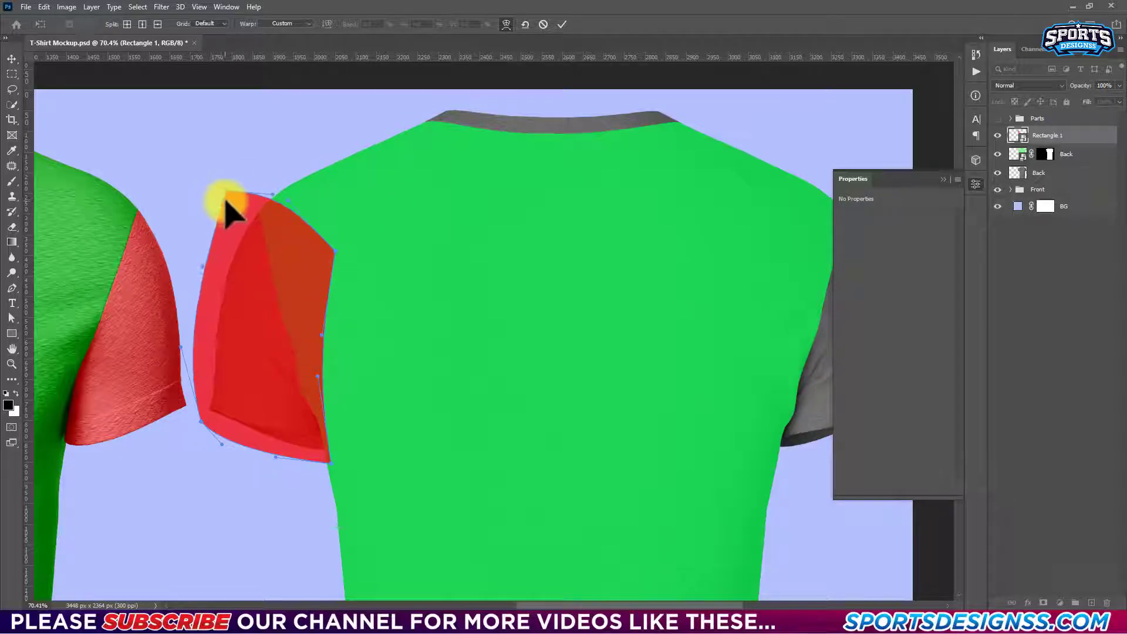
click(562, 24)
Mask the red panel to the sleeve using the Right part's mask as a selection.
scroll(365, 227, down, 3)
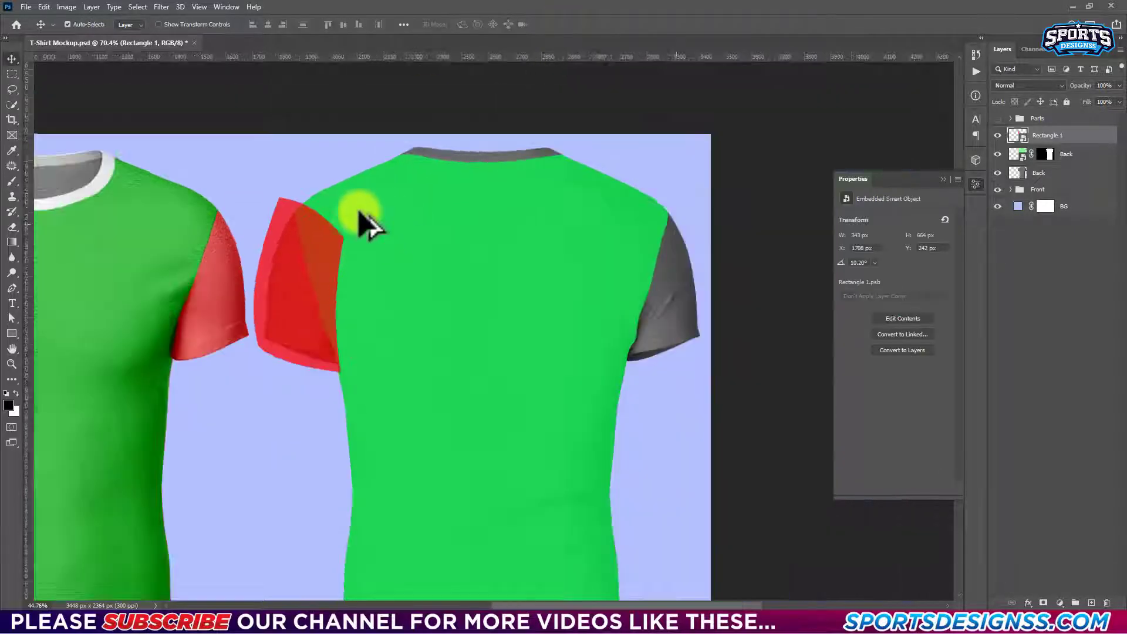
scroll(359, 222, down, 3)
click(1010, 118)
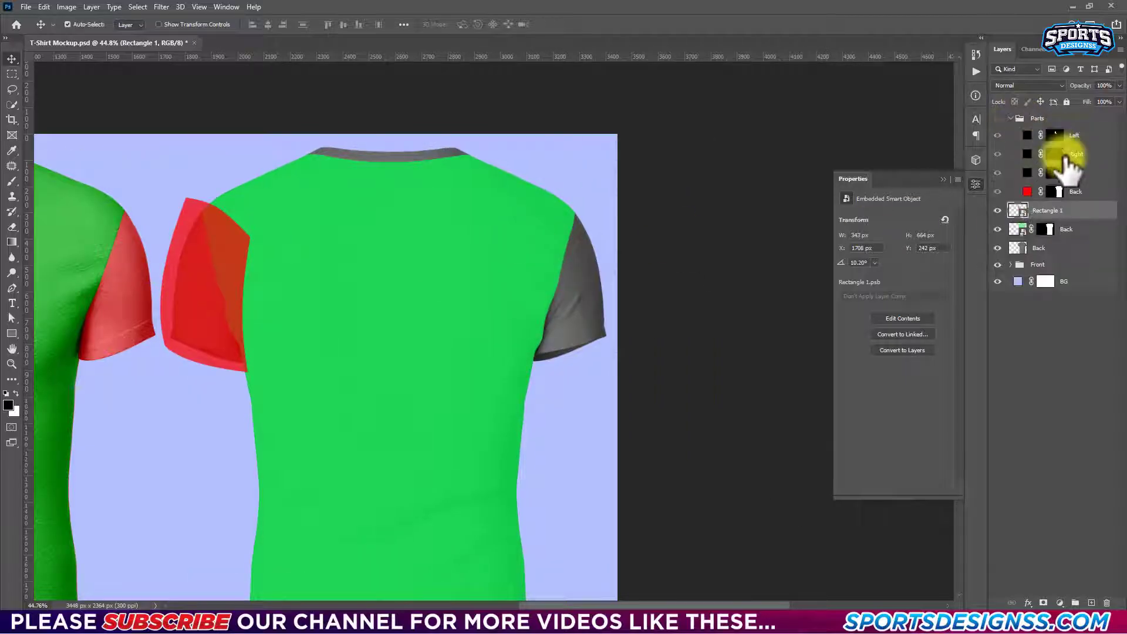
ctrl+click(1060, 155)
click(1043, 603)
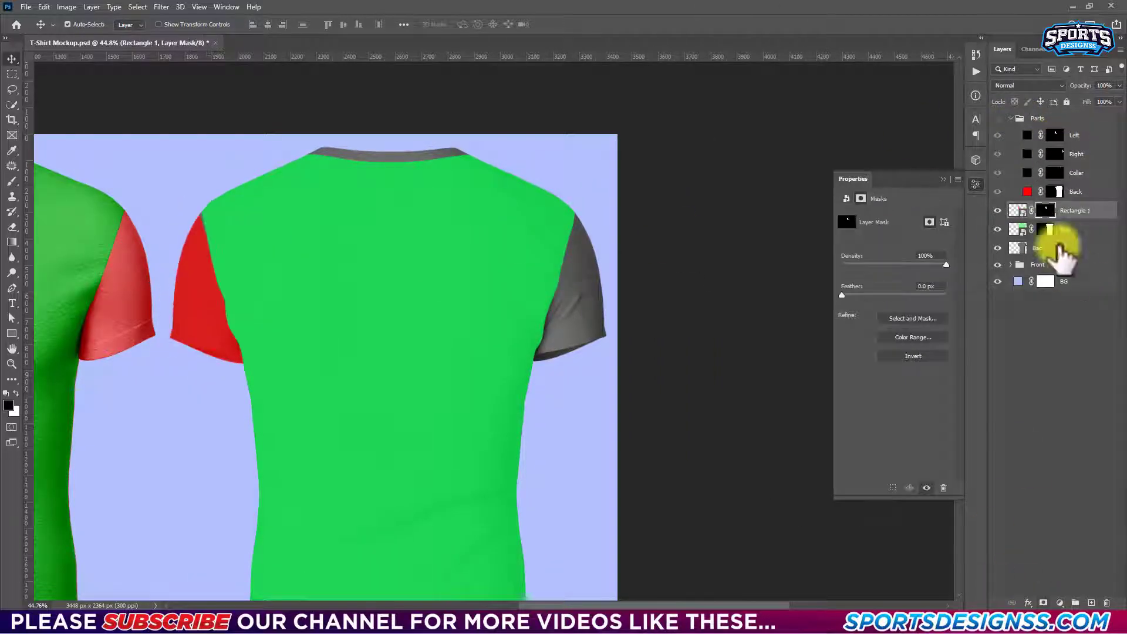
scroll(226, 197, up, 3)
scroll(227, 197, up, 2)
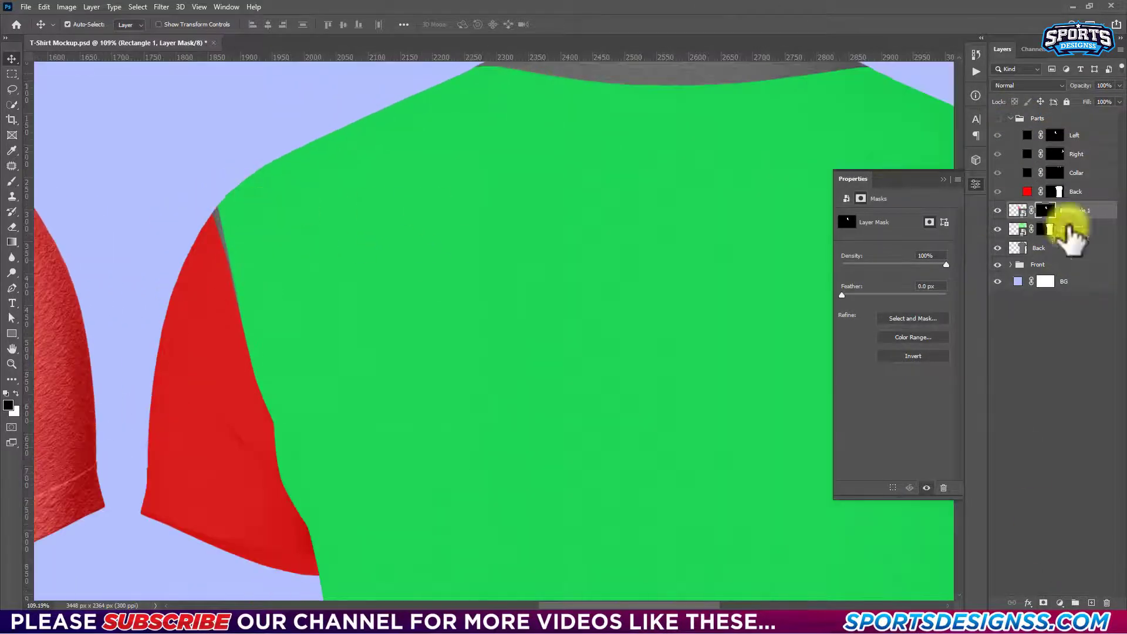
Try warping the Back layer, then cancel the transform.
click(1034, 230)
key(ctrl+t)
right_click(334, 211)
click(364, 334)
drag(221, 194, 184, 151)
alt+click(244, 428)
click(557, 27)
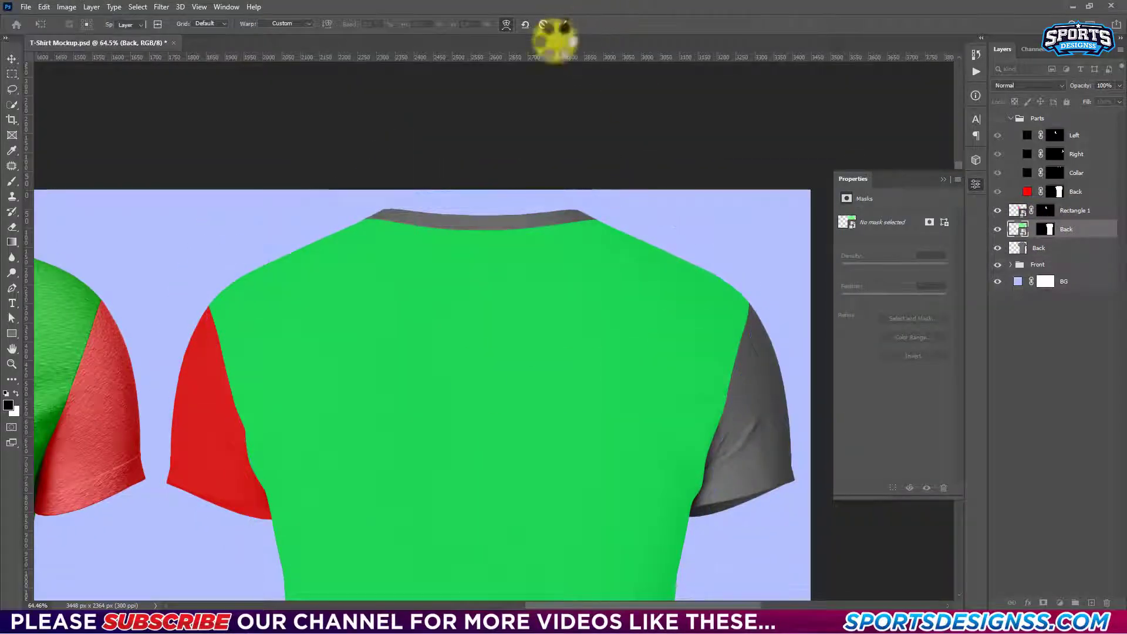
Duplicate the red panel without its mask, flip it horizontally, and move it onto the right sleeve.
click(1074, 210)
key(ctrl+j)
right_click(1046, 228)
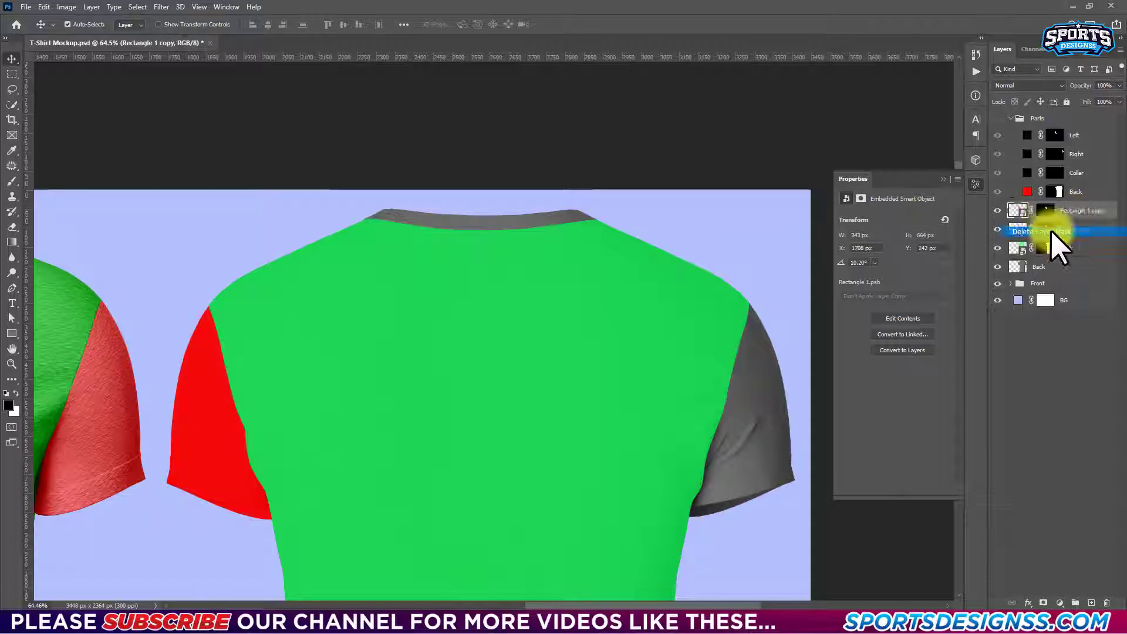
click(1050, 230)
key(ctrl+t)
right_click(214, 364)
click(261, 535)
drag(215, 361, 730, 355)
key(Return)
Give the mirrored panel a matching sleeve mask and group the Left, Right, Collar and Back parts.
mouse_move(1055, 192)
mouse_down()
mouse_move(1068, 220)
mouse_move(1066, 212)
mouse_up()
click(1021, 135)
shift+click(1080, 191)
key(ctrl+g)
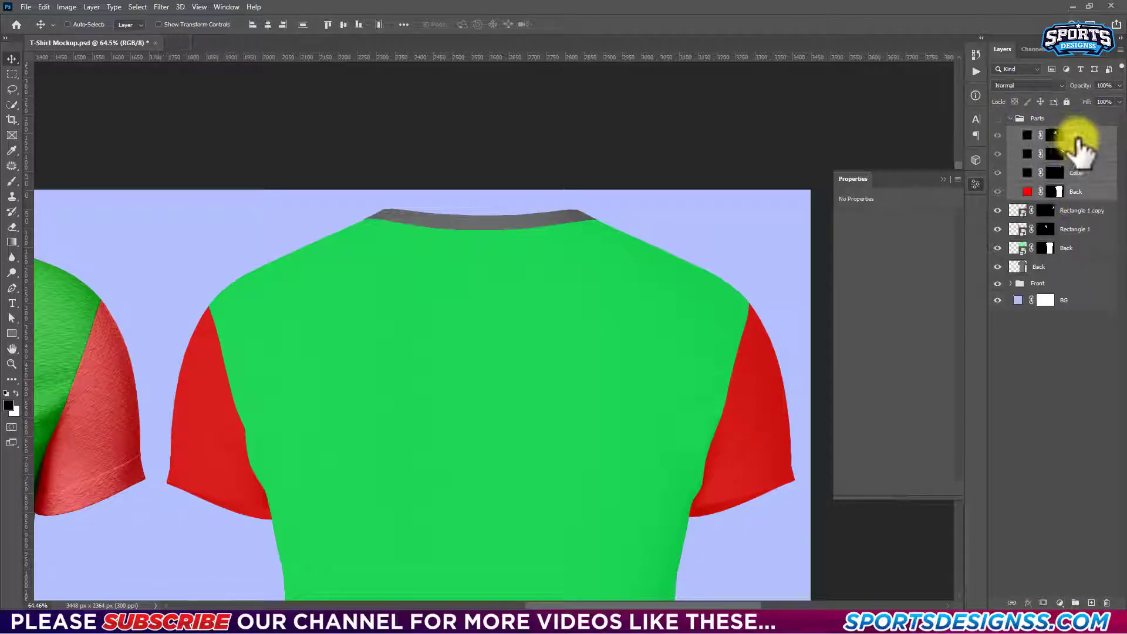
click(1010, 118)
click(1062, 135)
Group the three rectangle layers as 'Smart Object', fit the view, and save.
shift+click(1065, 174)
key(ctrl+g)
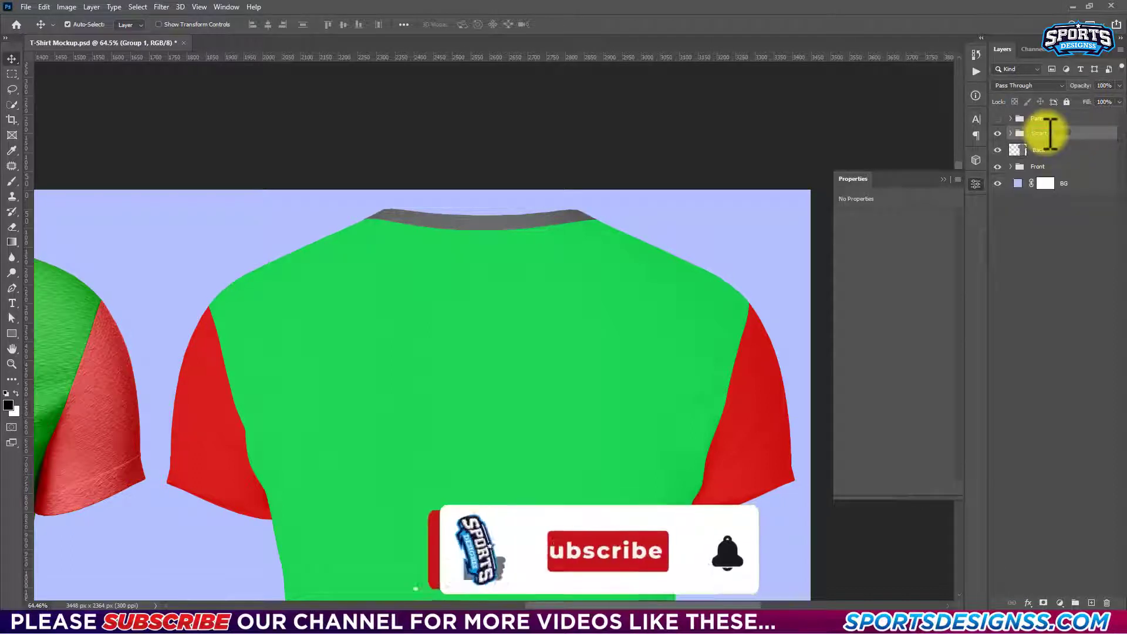
text(Smart Object)
key(Return)
key(ctrl+0)
key(ctrl+s)
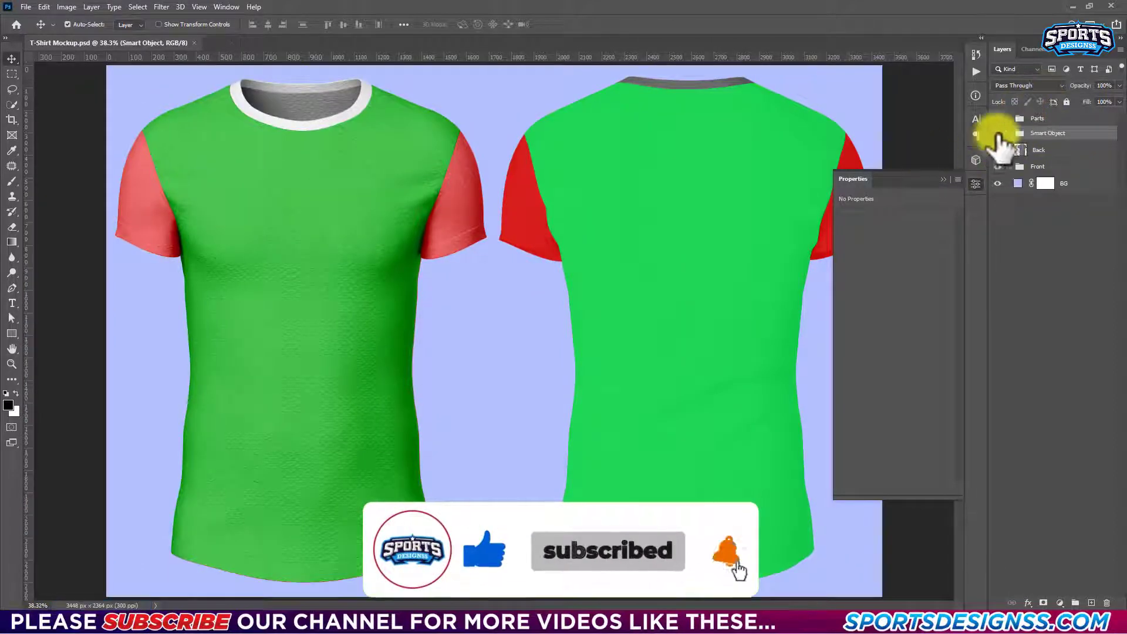
Duplicate the Back shading layer to the top and check the Front group's Smart Object.
drag(1021, 149, 1048, 120)
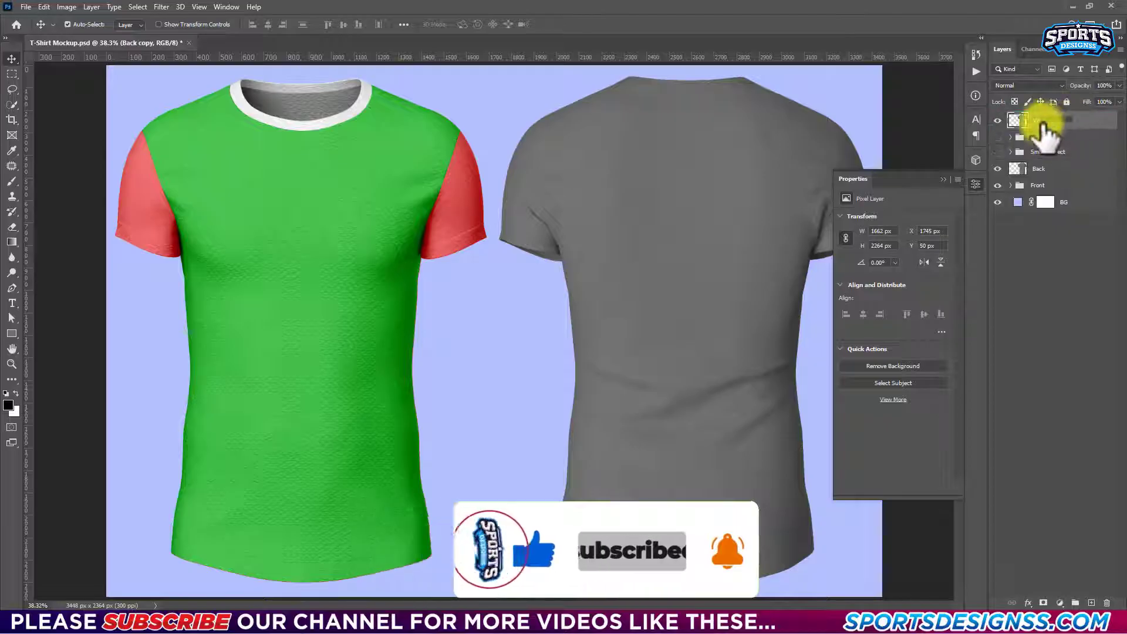
key(ctrl+g)
click(1047, 122)
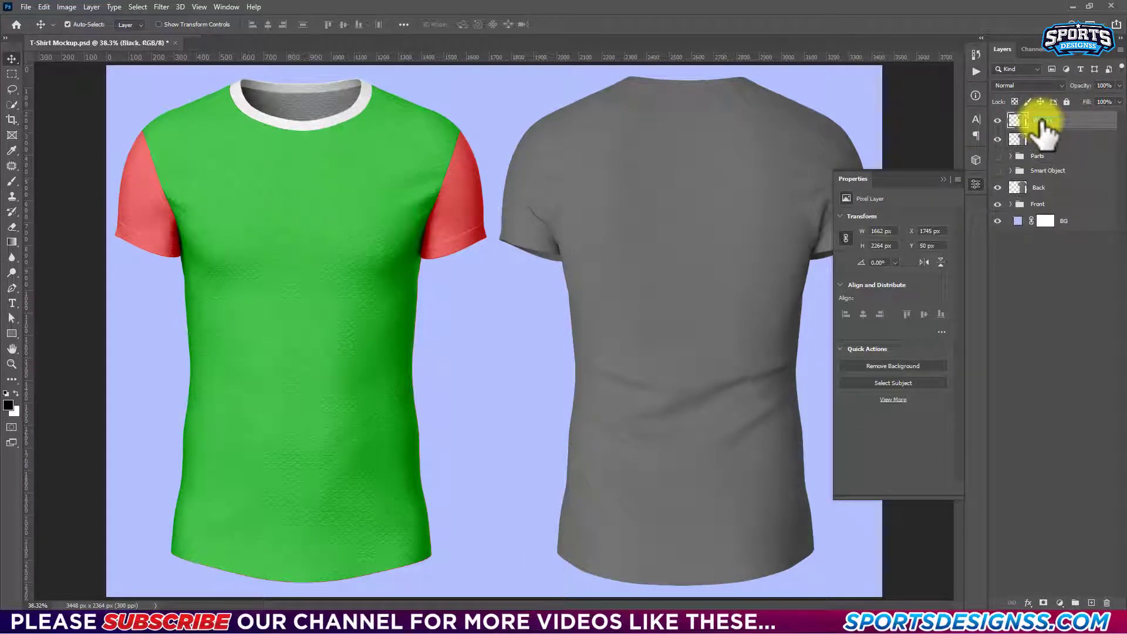
click(376, 249)
click(1022, 220)
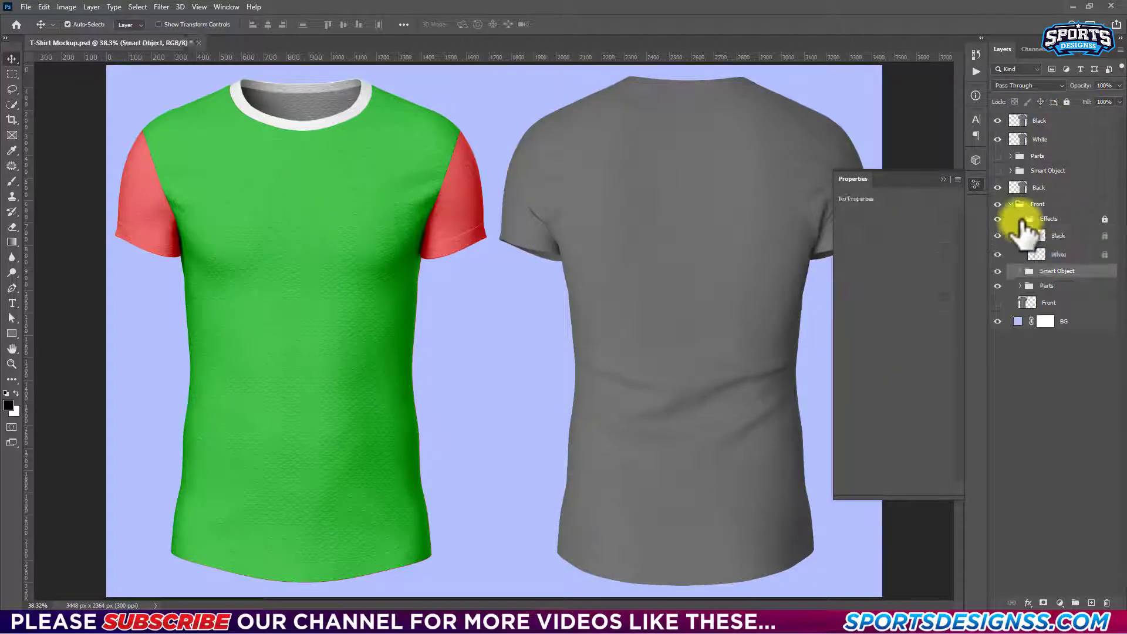
Set the Black layer's blend mode to Screen, then back to Normal.
click(1019, 121)
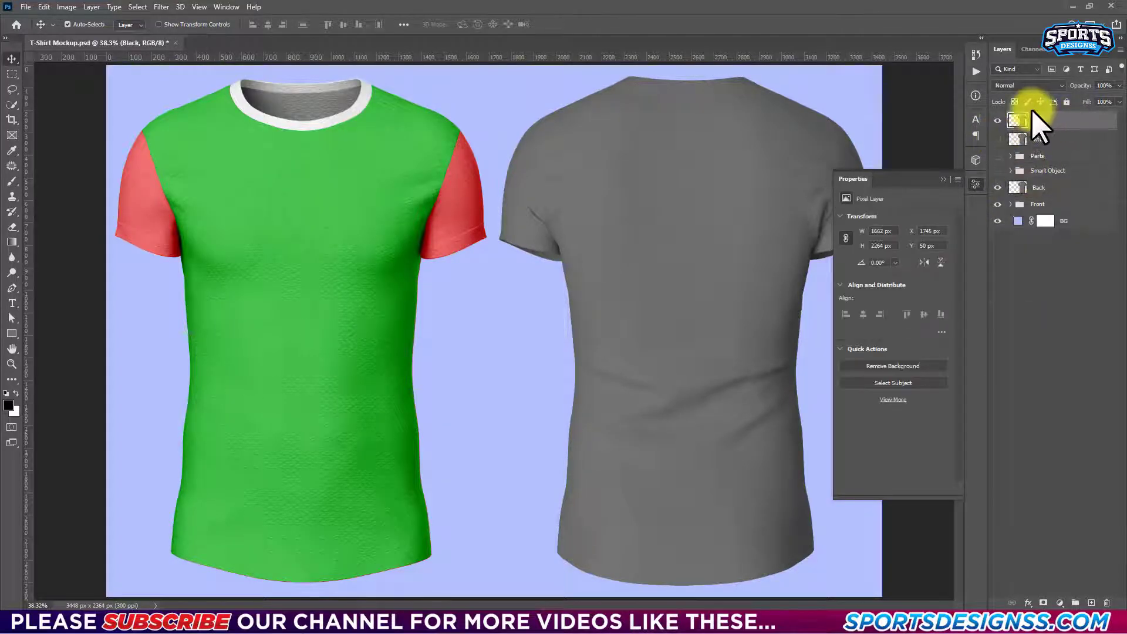
click(1027, 85)
click(1013, 185)
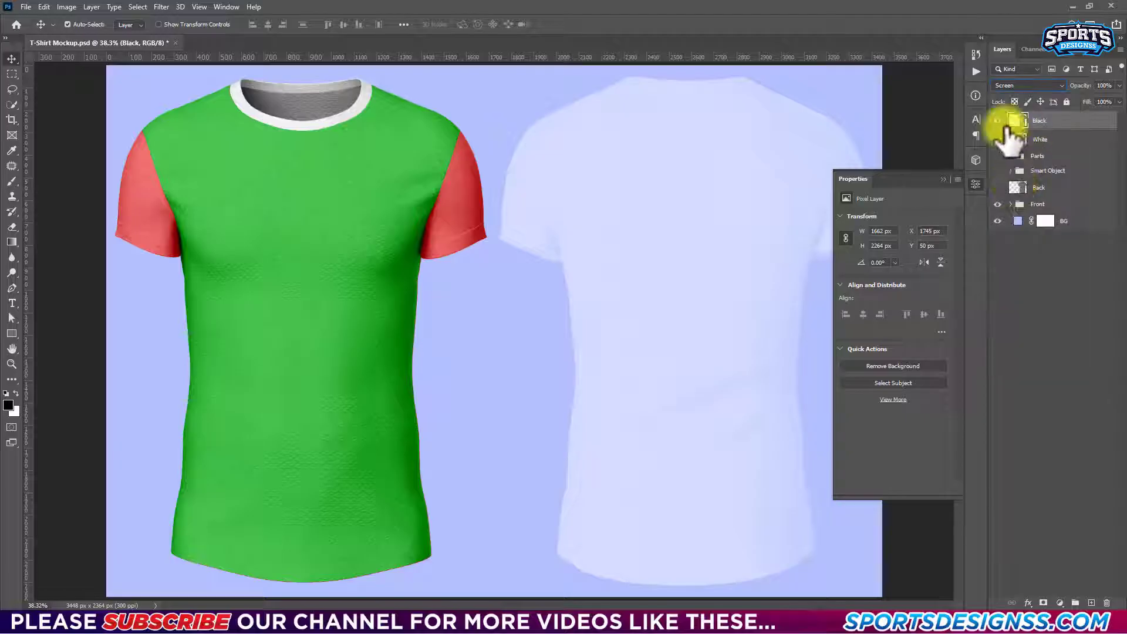
click(1028, 86)
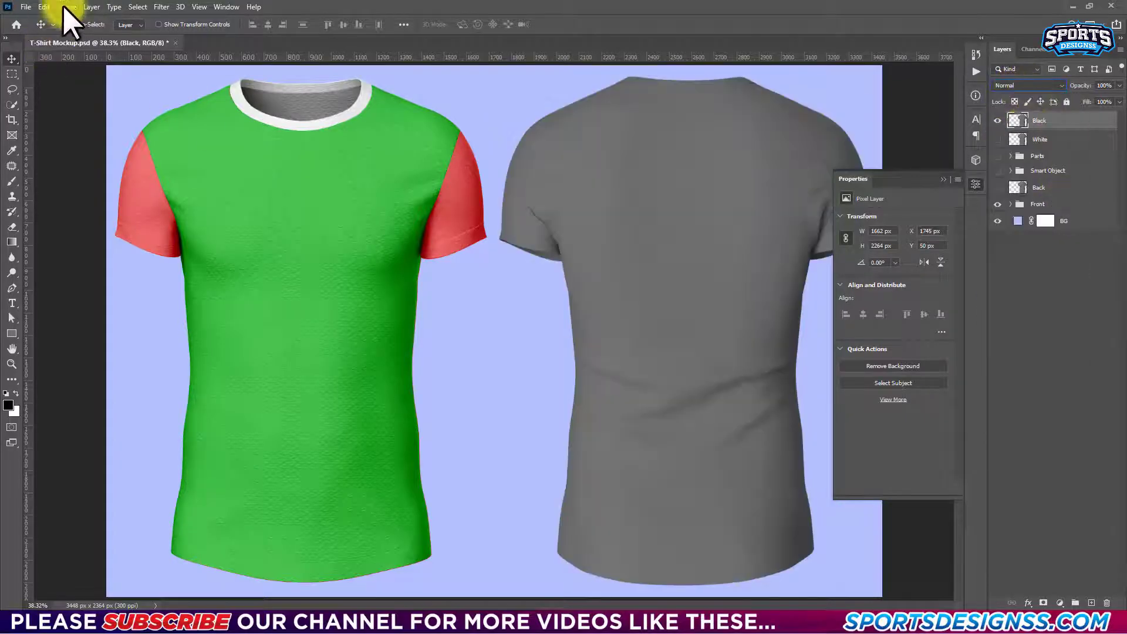
click(66, 8)
Lower the Black layer's exposure until the back shirt turns black, then hide it.
click(218, 75)
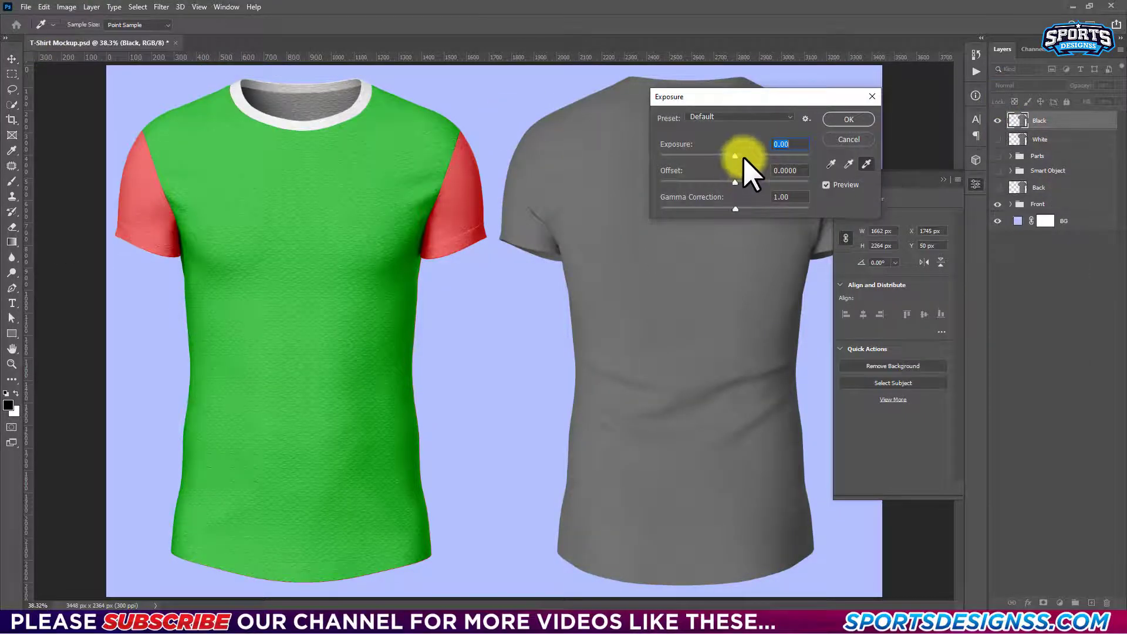
mouse_move(743, 157)
mouse_down()
mouse_move(705, 153)
mouse_move(729, 181)
mouse_move(714, 156)
mouse_up()
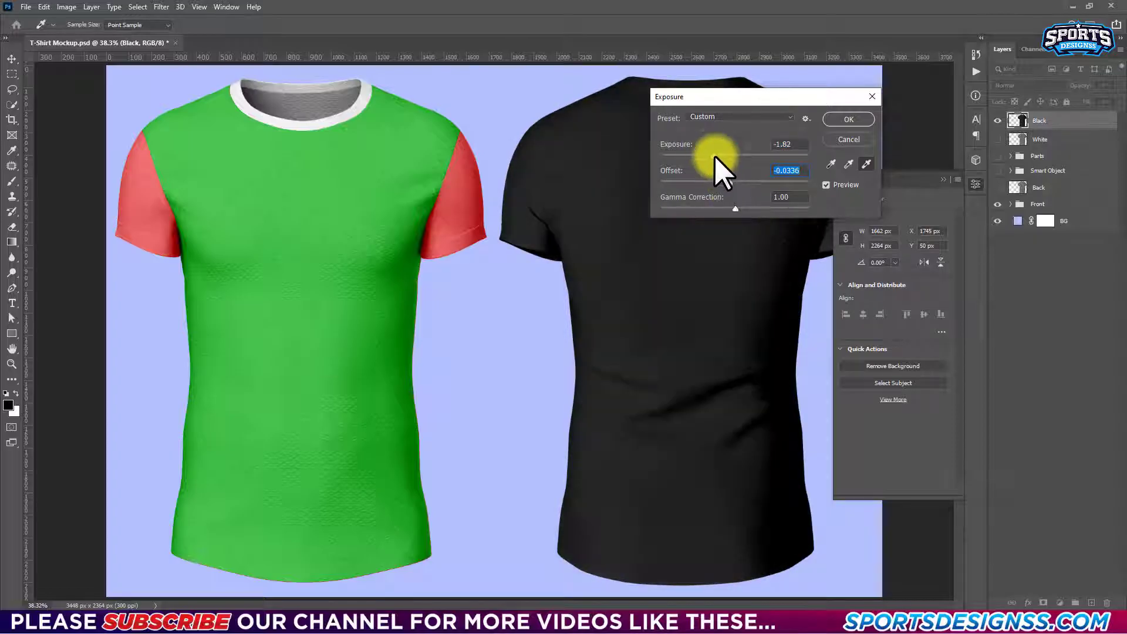
click(845, 121)
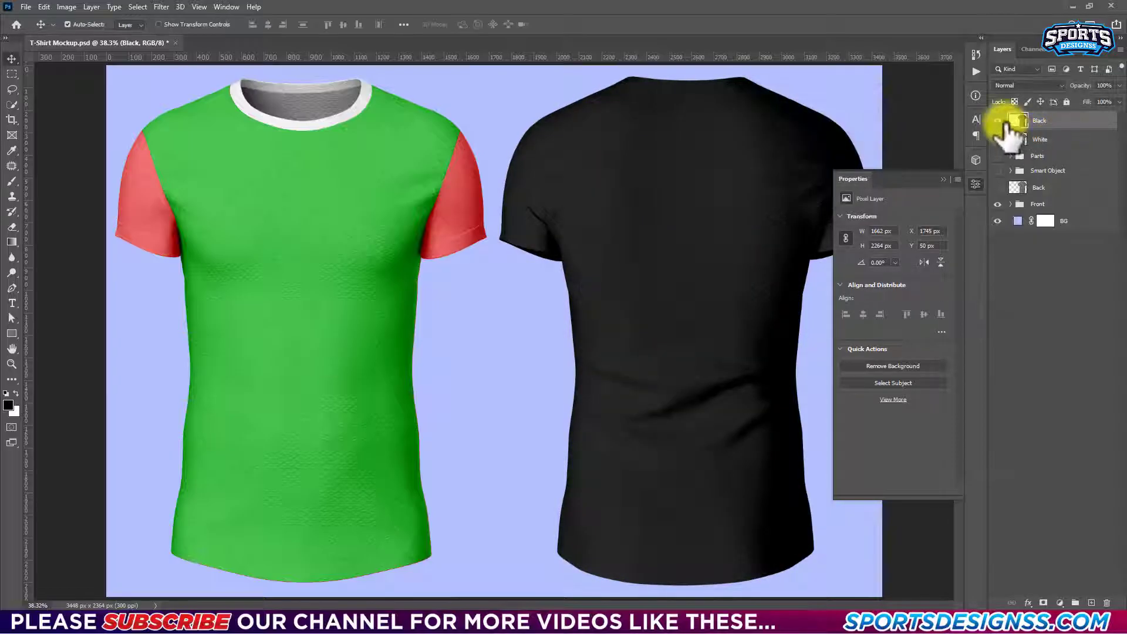
right_click(997, 120)
click(1034, 160)
click(998, 139)
click(1038, 139)
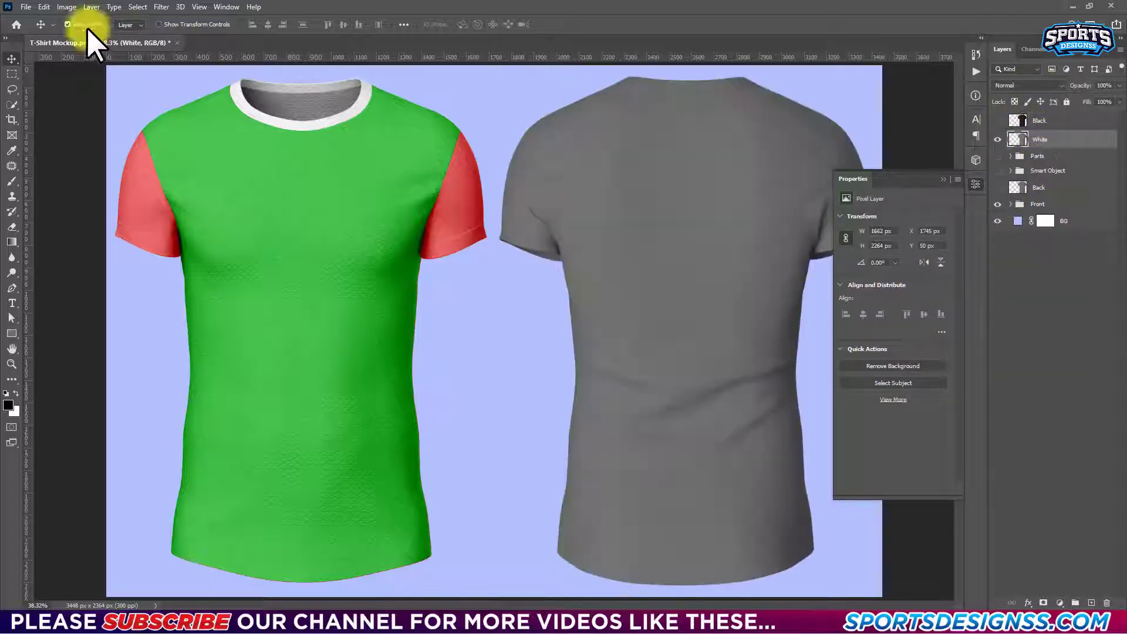
Raise the White layer's exposure to lighten it and change its blend mode.
click(66, 6)
click(200, 73)
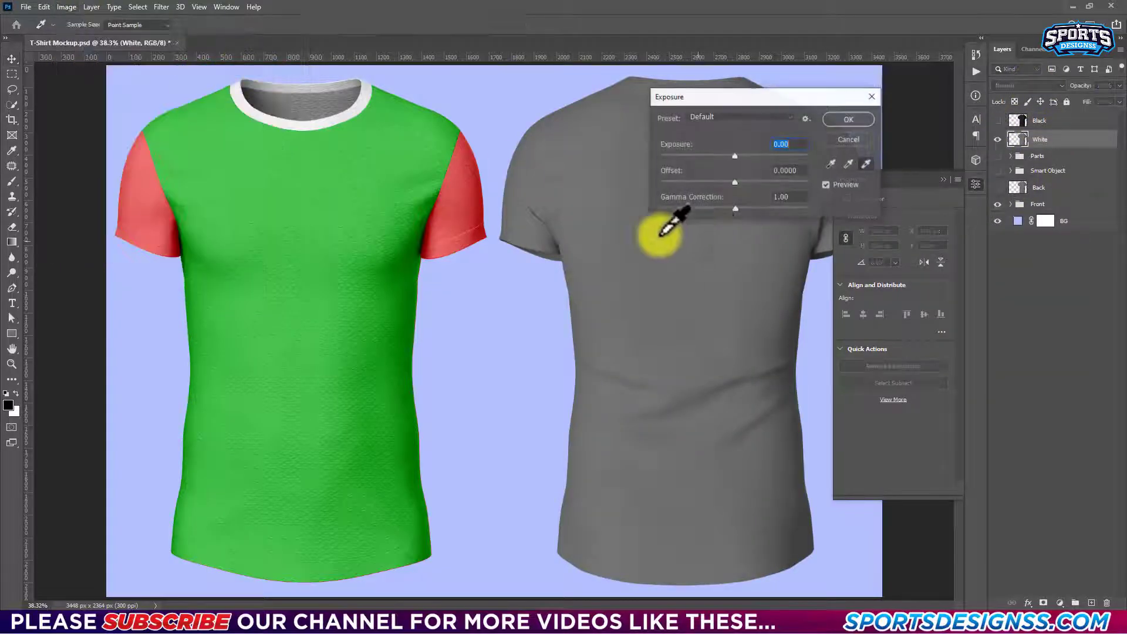
mouse_move(735, 156)
mouse_down()
mouse_move(749, 156)
mouse_move(744, 179)
mouse_move(755, 156)
mouse_move(745, 181)
mouse_move(759, 157)
mouse_up()
click(849, 119)
click(1027, 85)
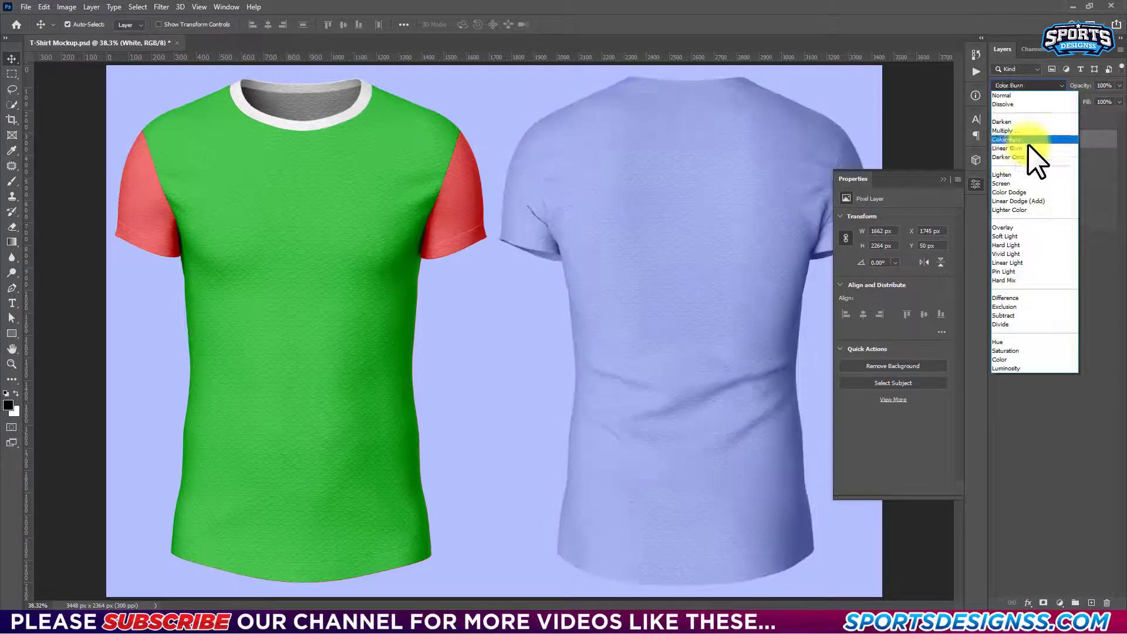
click(1030, 141)
Hide the grey Back layer, show the back Smart Object colours, and group Black and White.
click(997, 120)
shift+click(1039, 120)
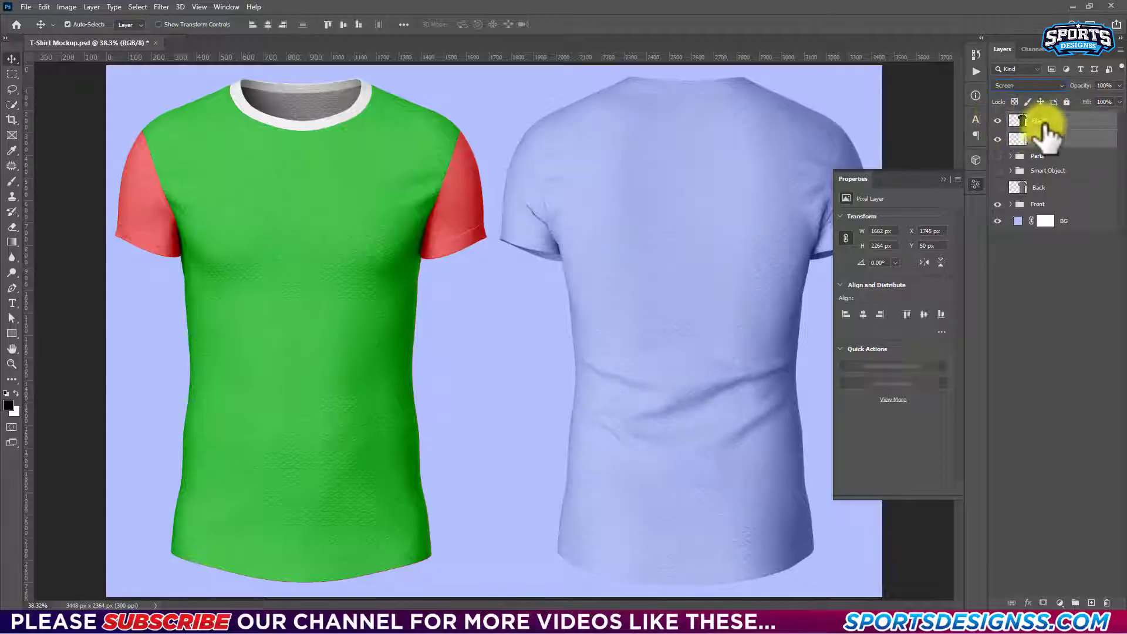
drag(997, 187, 997, 220)
click(997, 187)
click(997, 170)
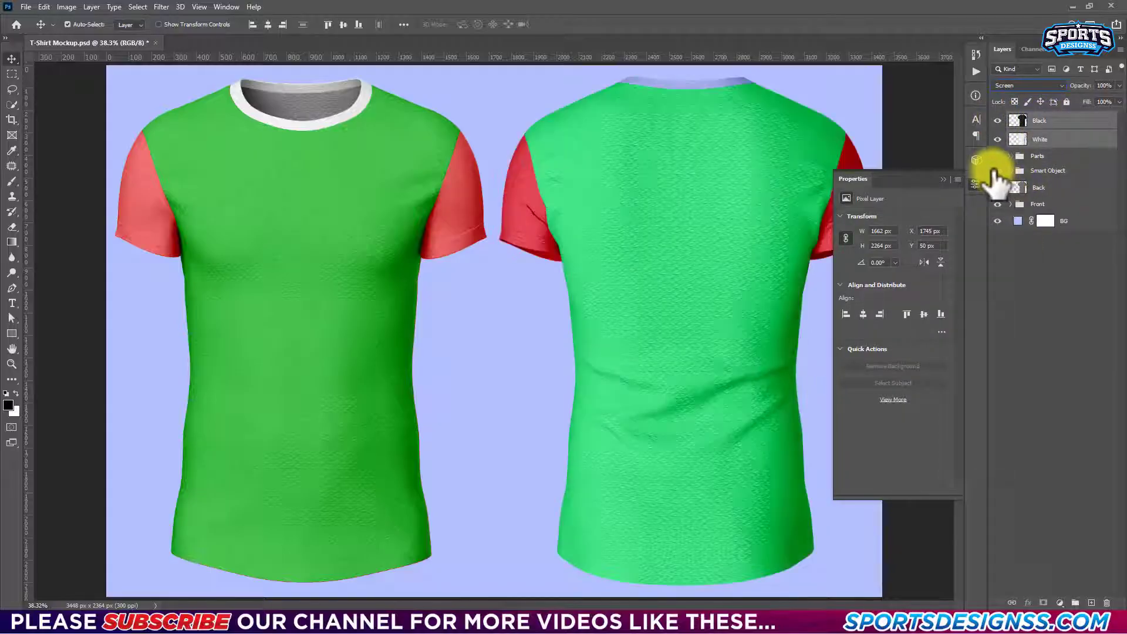
click(1038, 120)
shift+click(1051, 141)
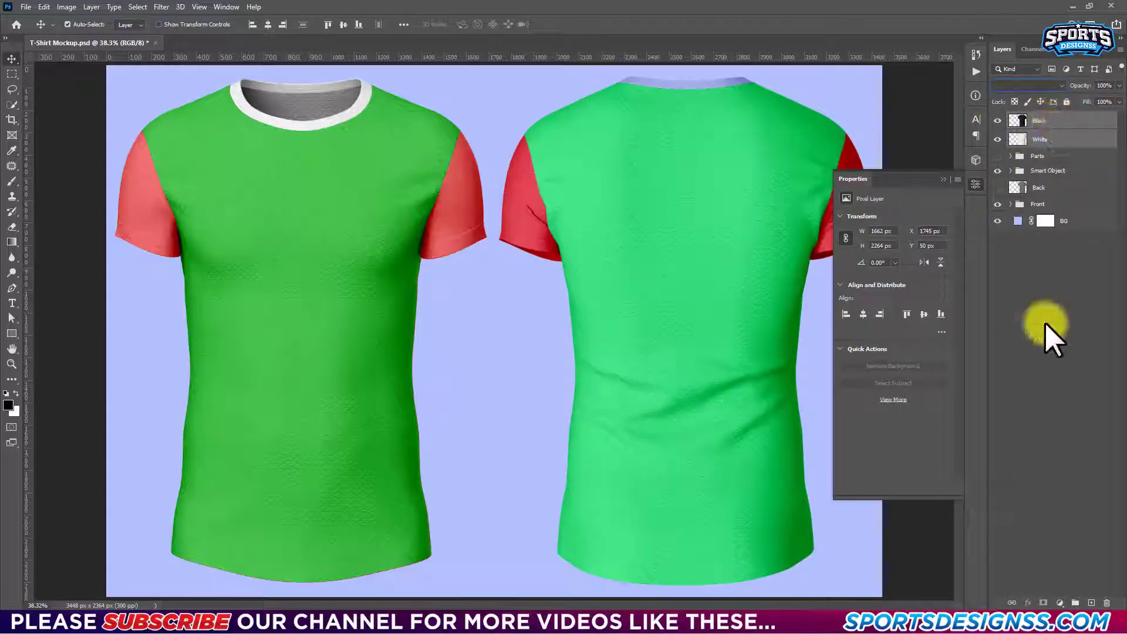
key(ctrl+g)
double_click(1047, 120)
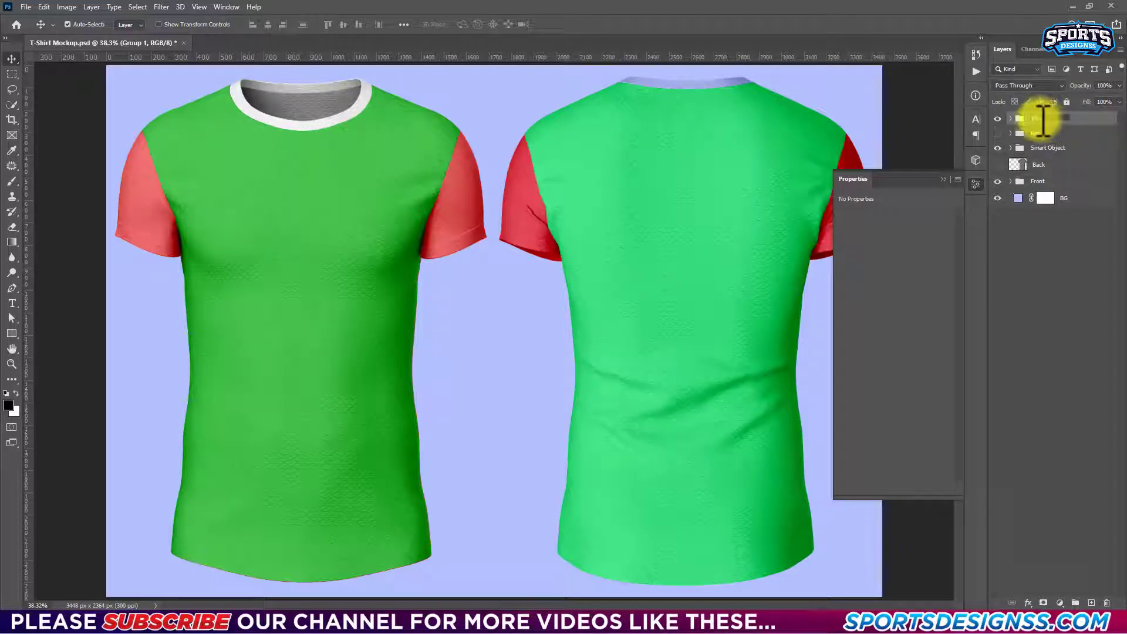
text(Effects)
Name the group Effects, show the Parts layers, save, and set the BG fill to white.
key(Return)
click(998, 133)
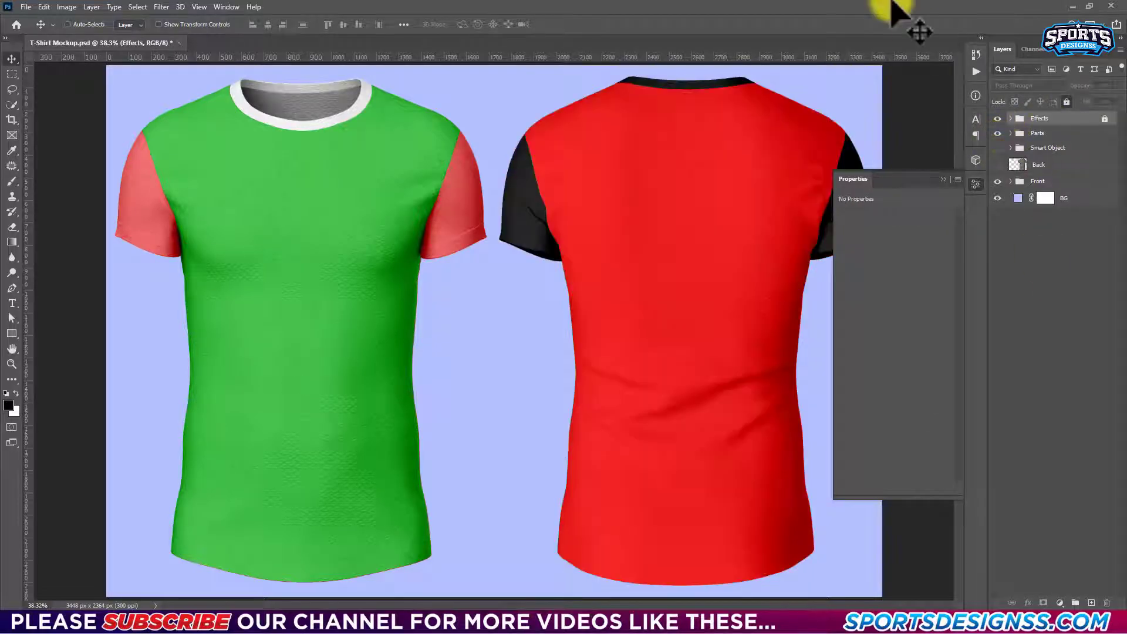
key(ctrl+s)
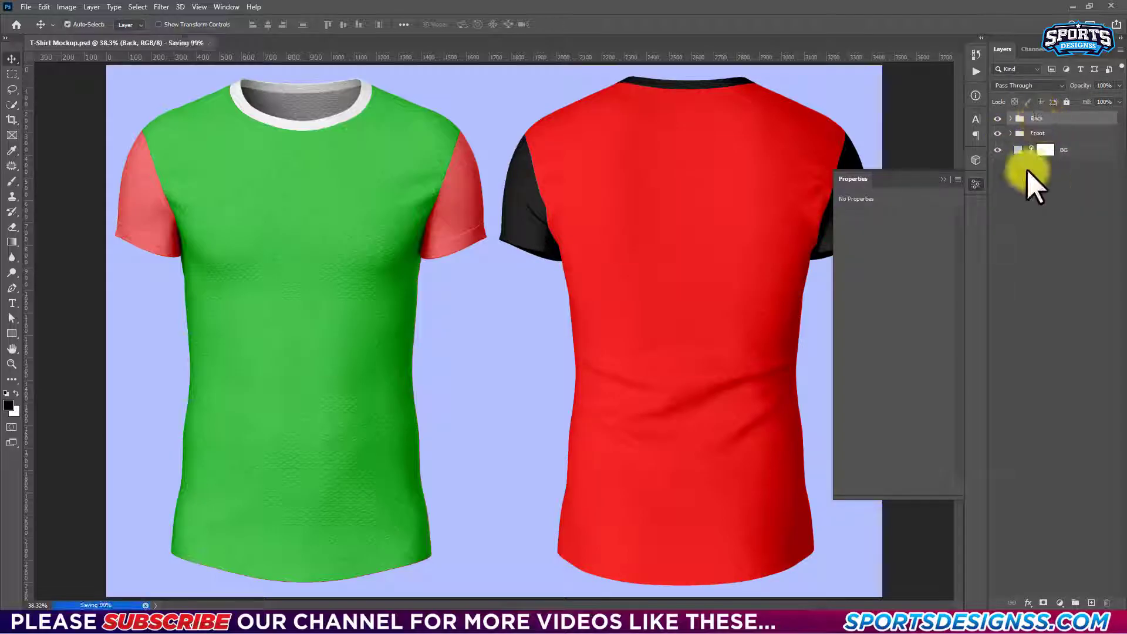
double_click(1017, 150)
drag(818, 380, 741, 347)
Change the background fill colour to light grey #d3d3d3.
click(1006, 342)
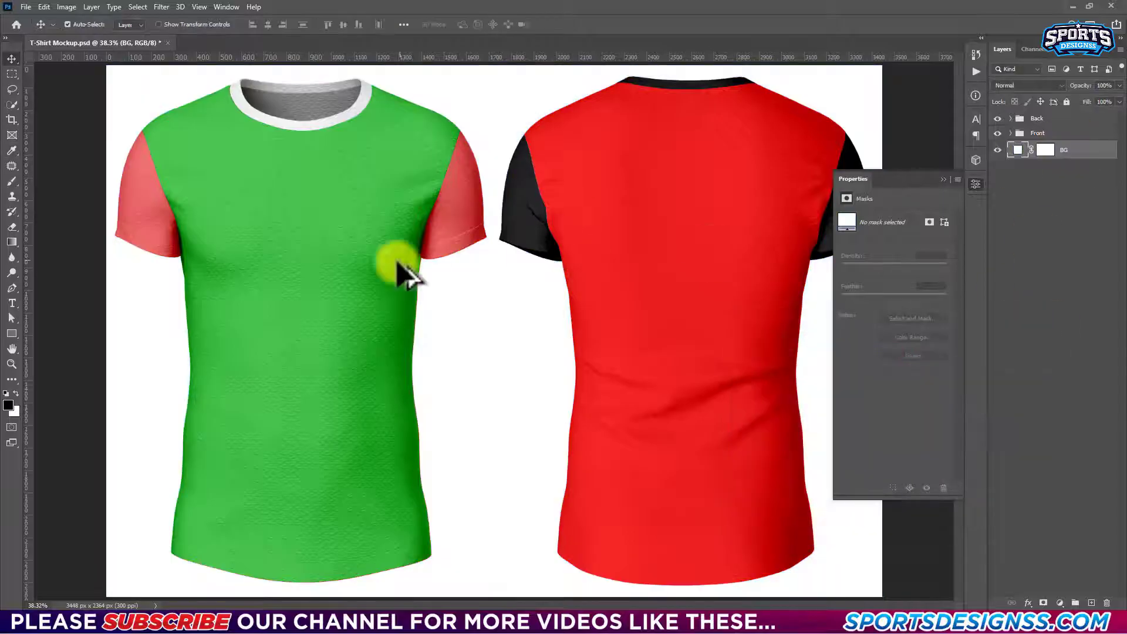
scroll(405, 273, down, 3)
click(741, 373)
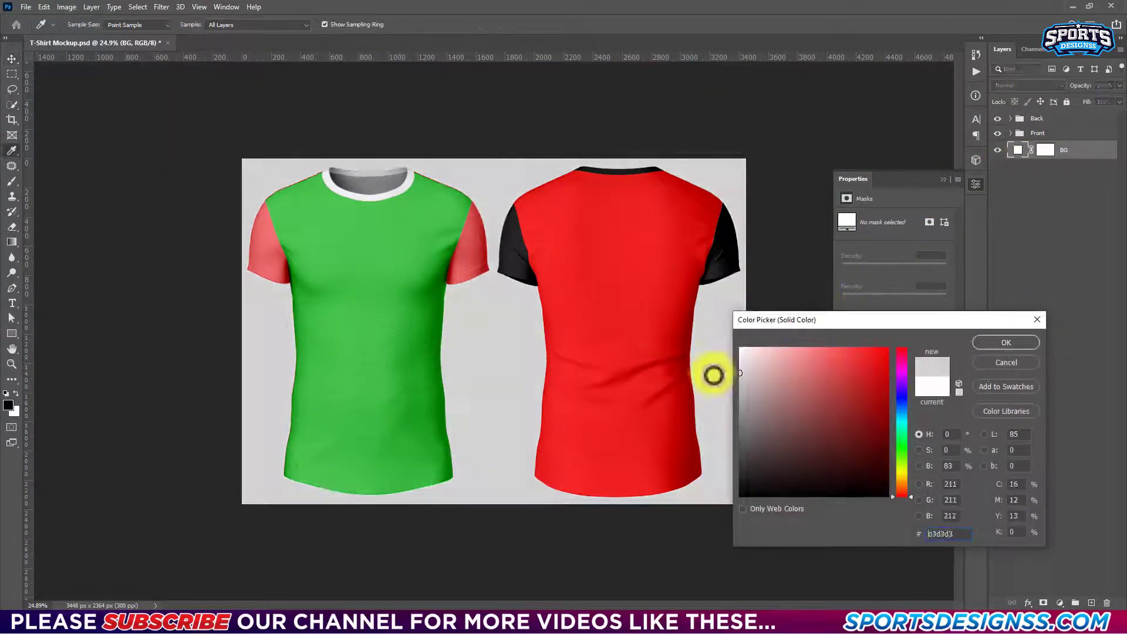
click(1036, 343)
On a new layer, paint one large soft white brush glow between the shirts.
click(1091, 602)
key(b)
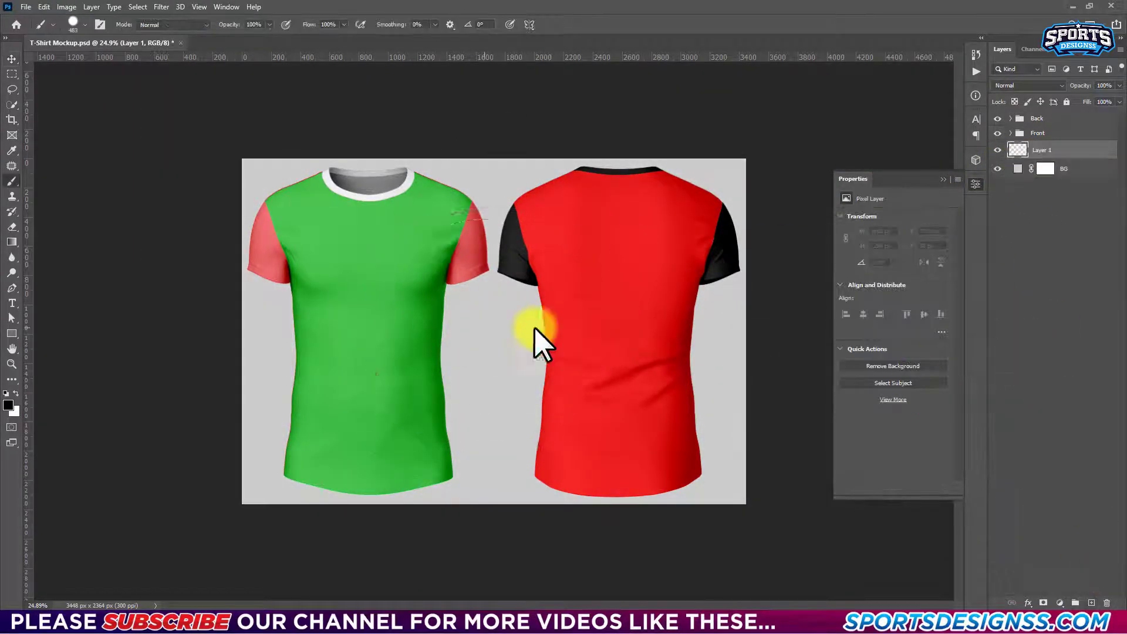
drag(555, 354, 477, 327)
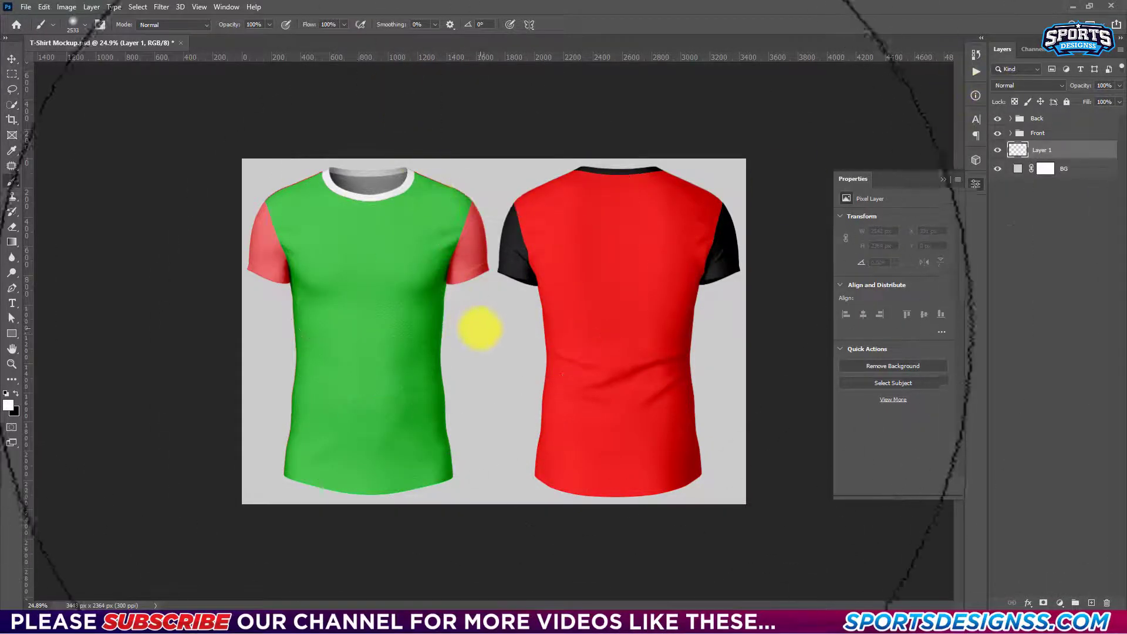
click(490, 329)
Set Layer 1 to Overlay blending and scale it up to cover the canvas.
click(1038, 82)
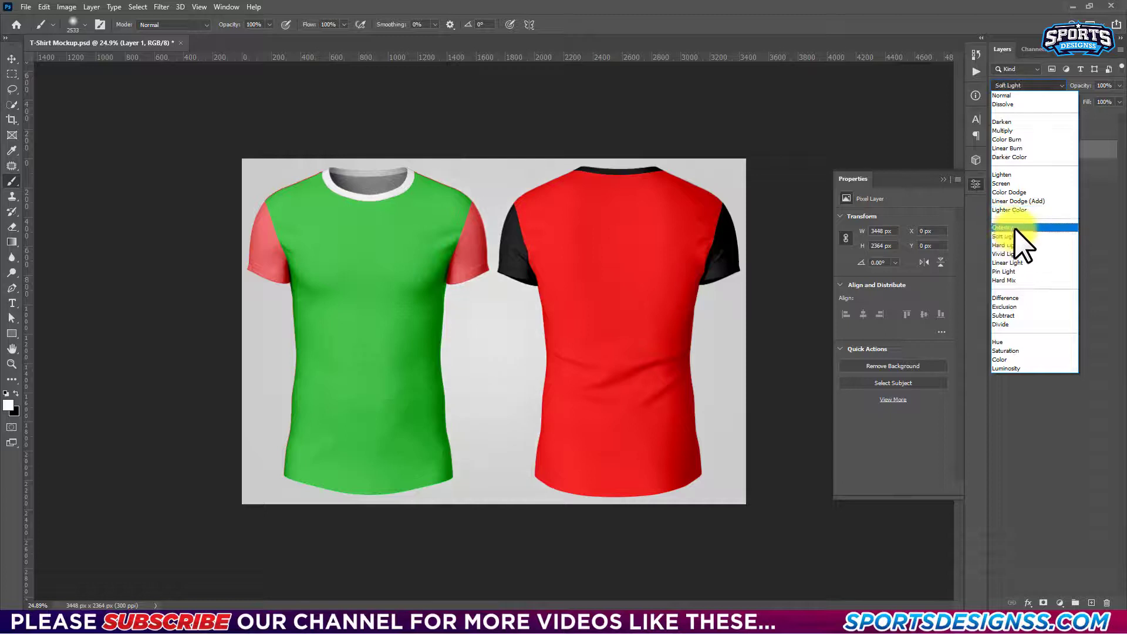
click(1014, 227)
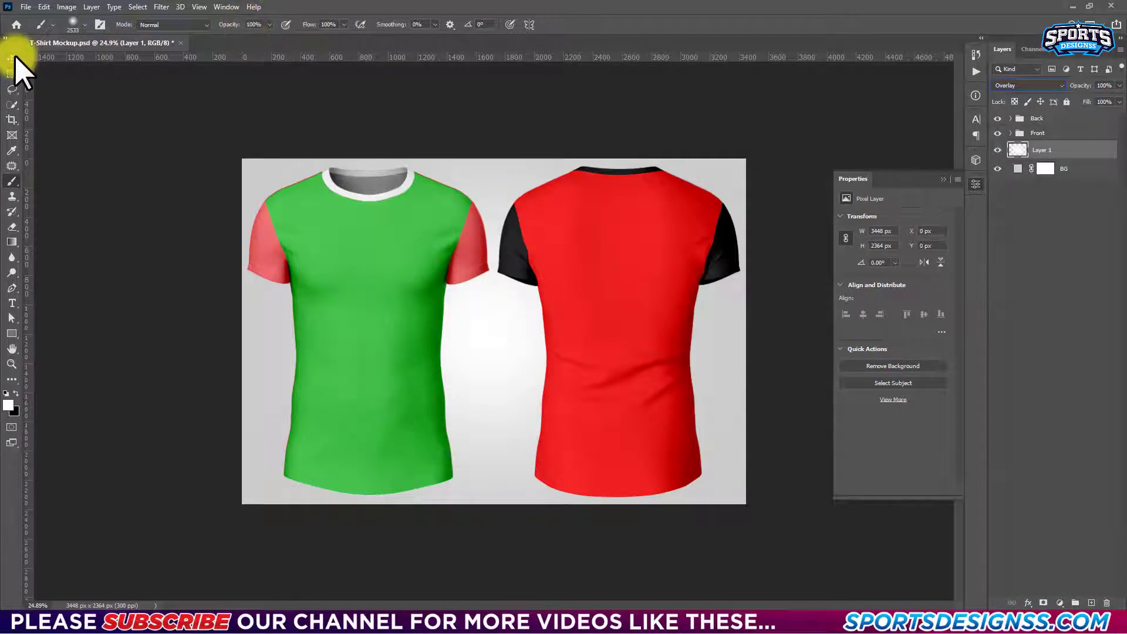
key(ctrl+t)
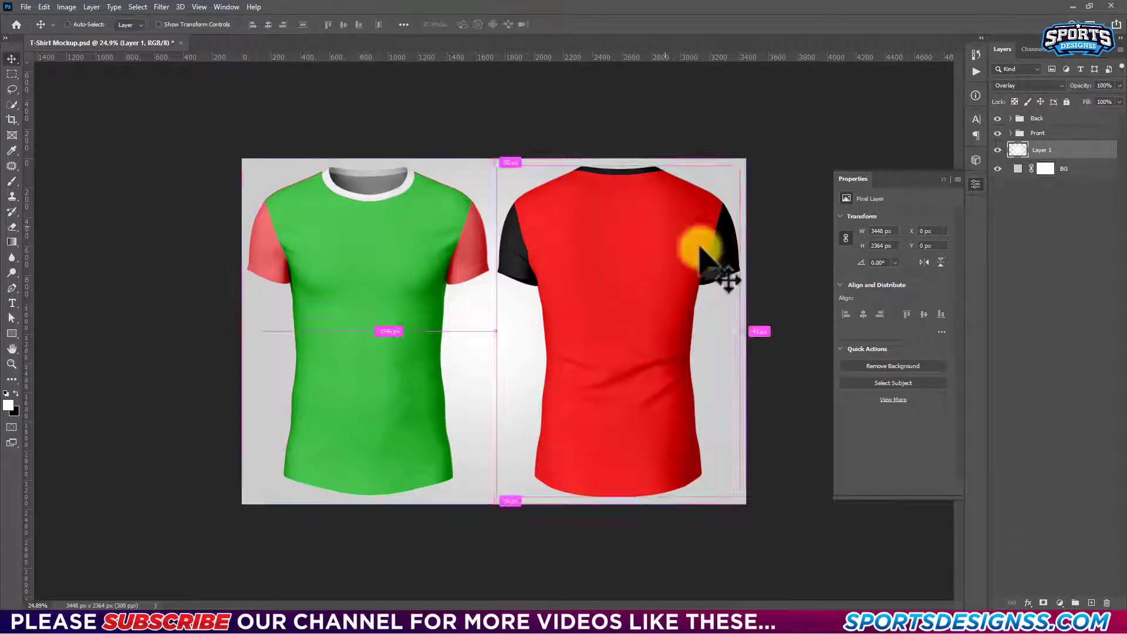
drag(745, 334, 775, 328)
key(Return)
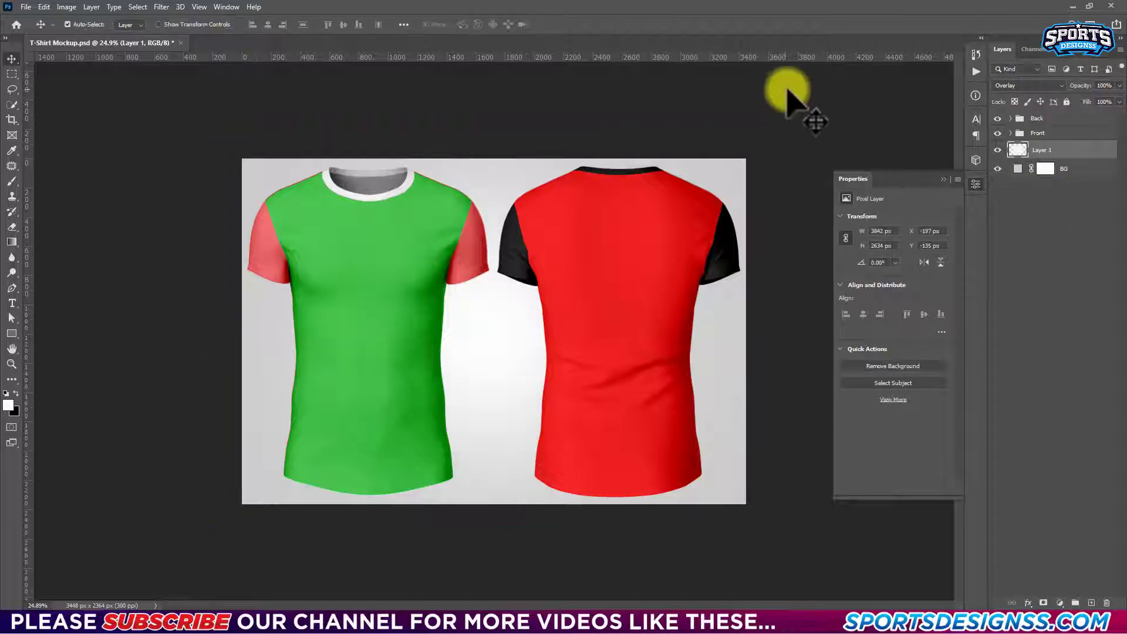
Save the document and drag the Design pattern file toward Photoshop.
key(ctrl+s)
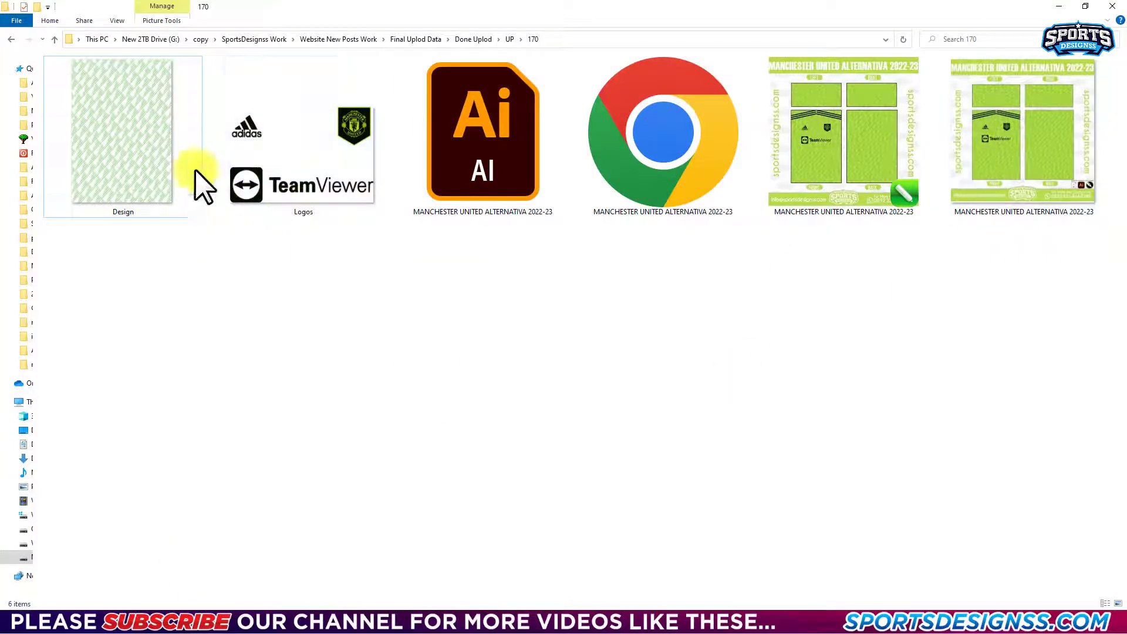
click(119, 139)
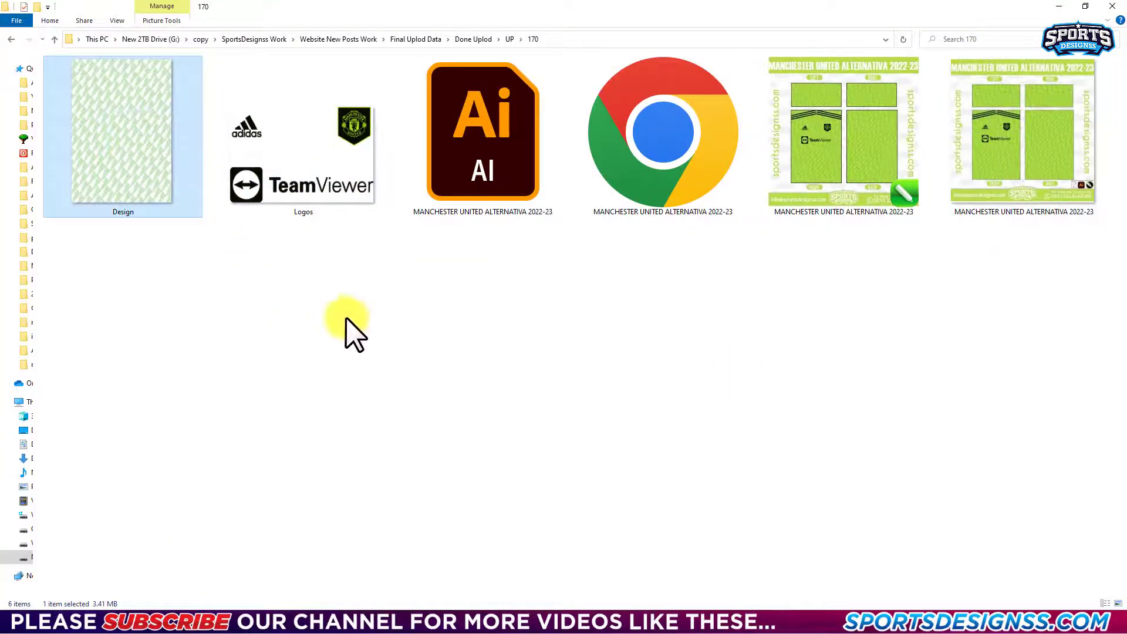
drag(309, 602, 328, 604)
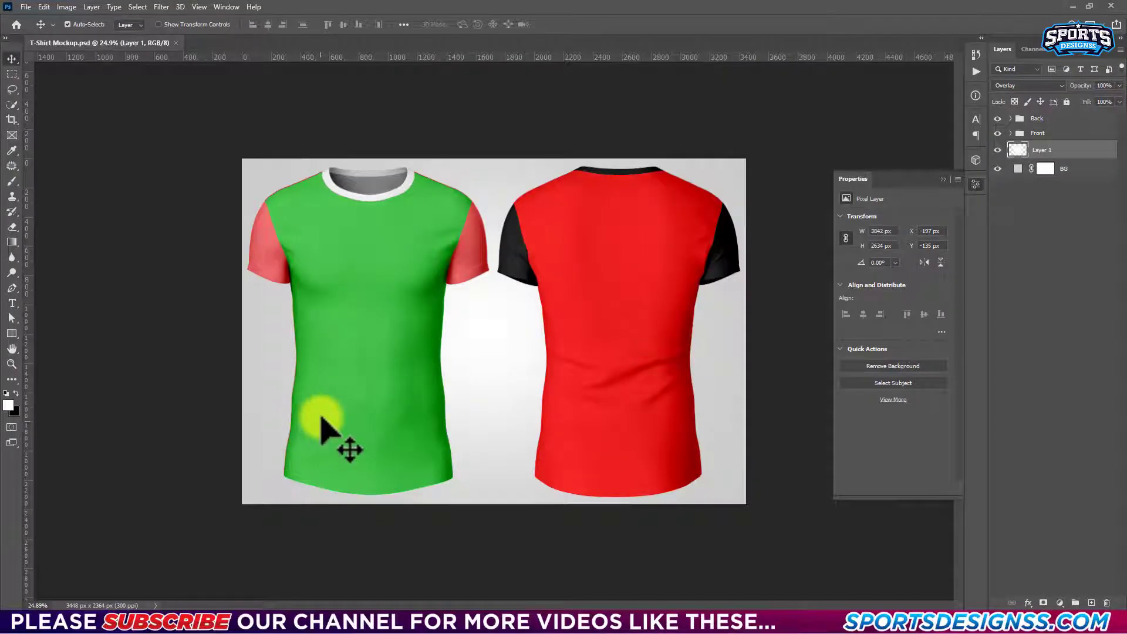
Place Design.jpg on the mockup and move it into the Front group's Smart Object group.
drag(326, 428, 317, 414)
key(Return)
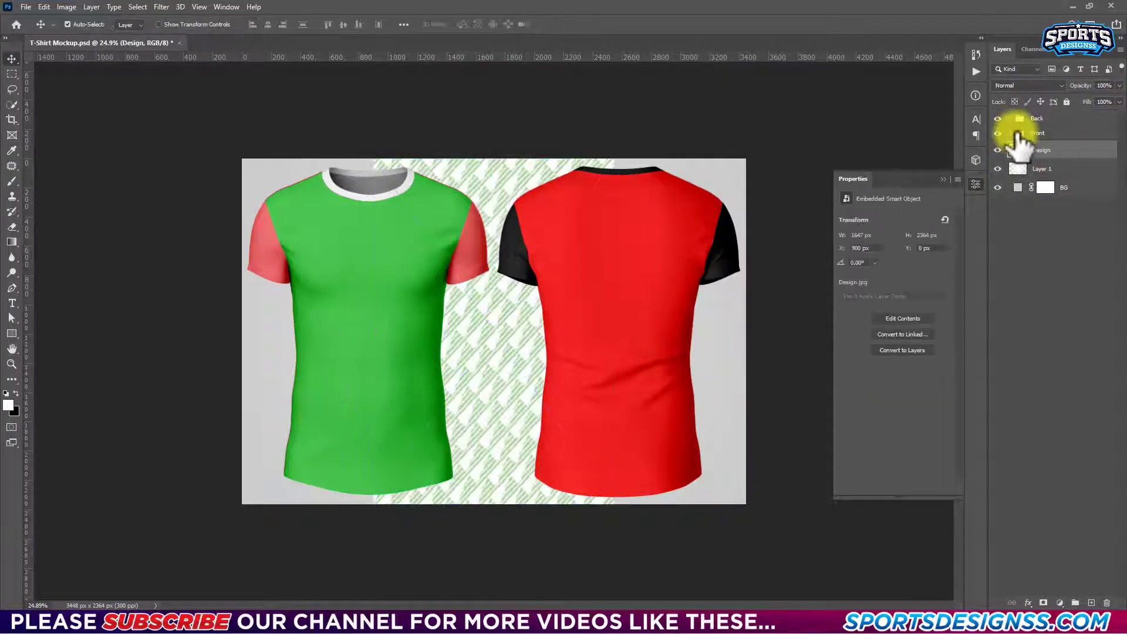
click(1011, 132)
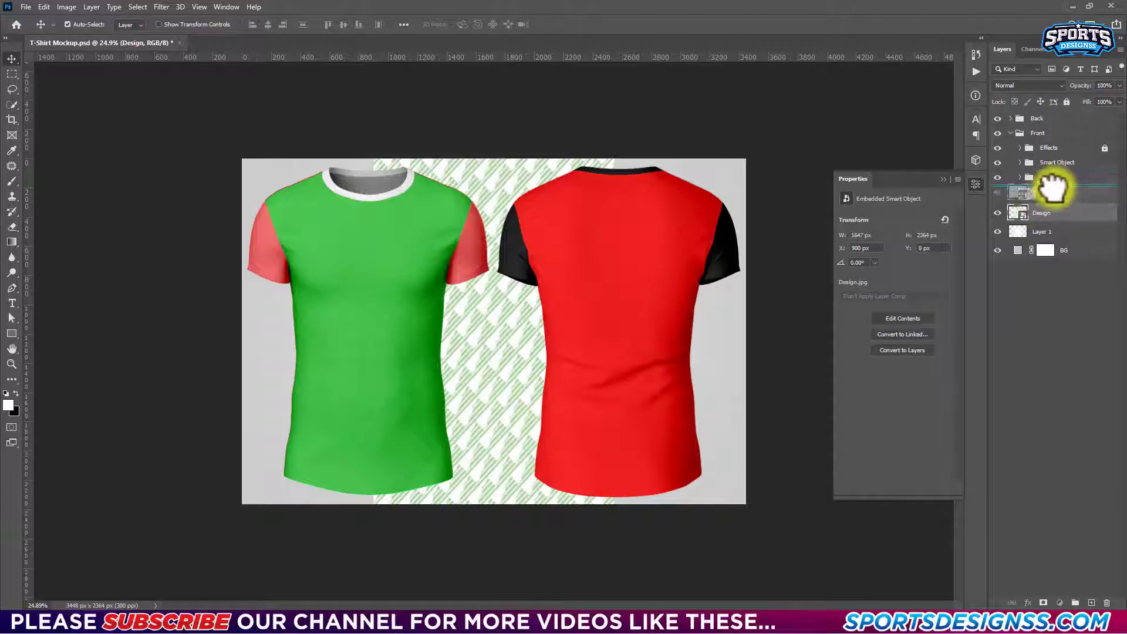
drag(1056, 159, 1051, 164)
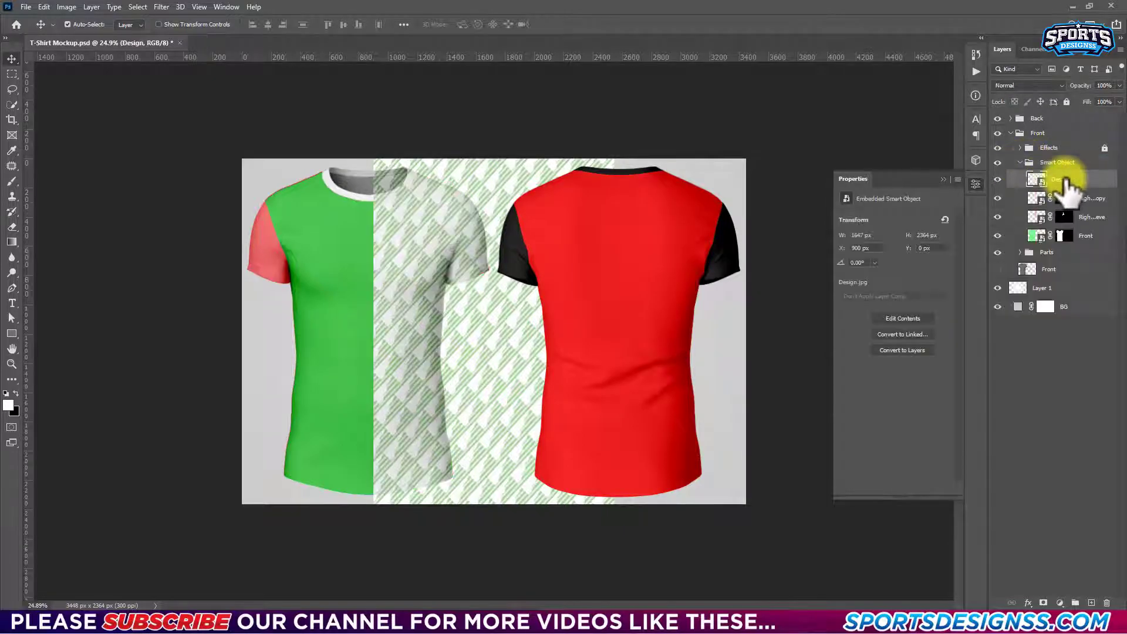
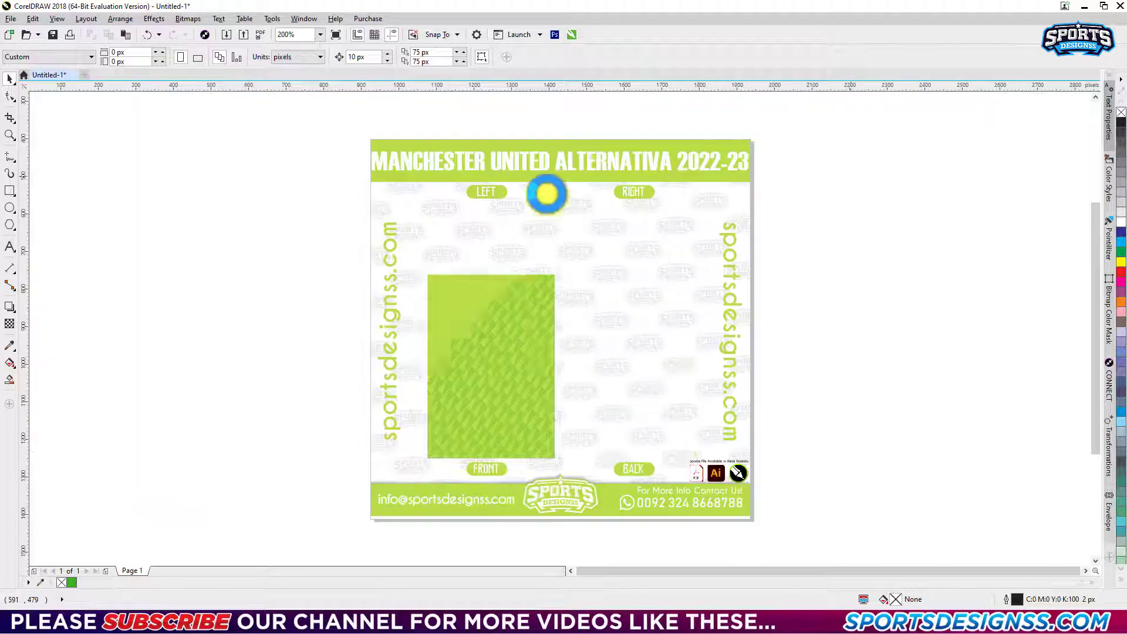
Switch CorelDRAW to the dark theme and export the selected pattern as a PNG named pattern.
click(638, 315)
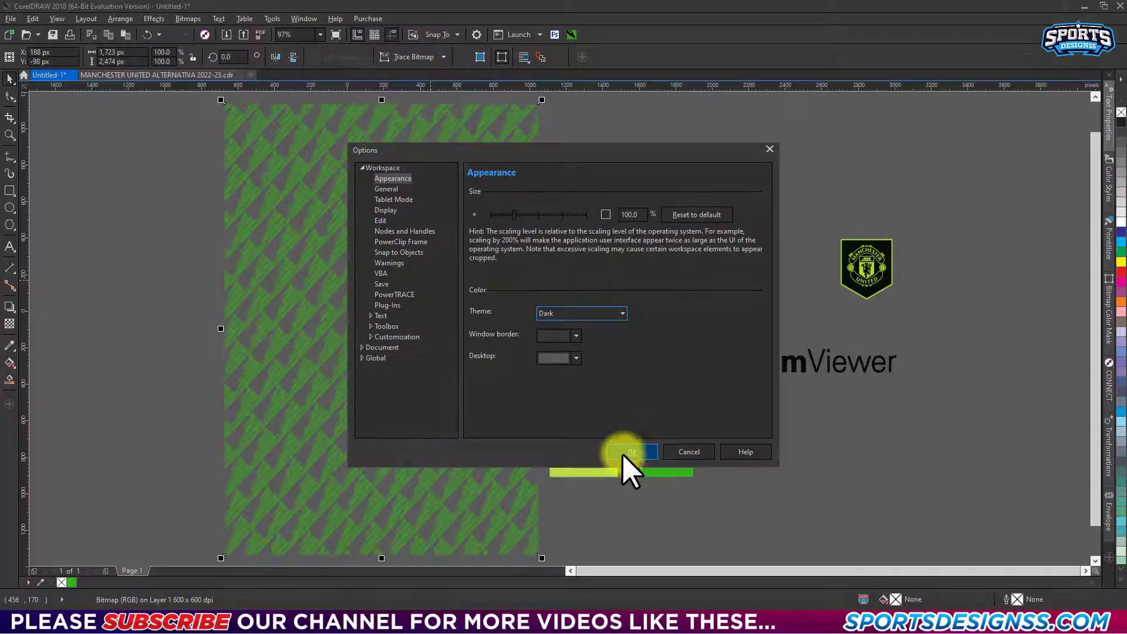
click(646, 451)
key(ctrl+e)
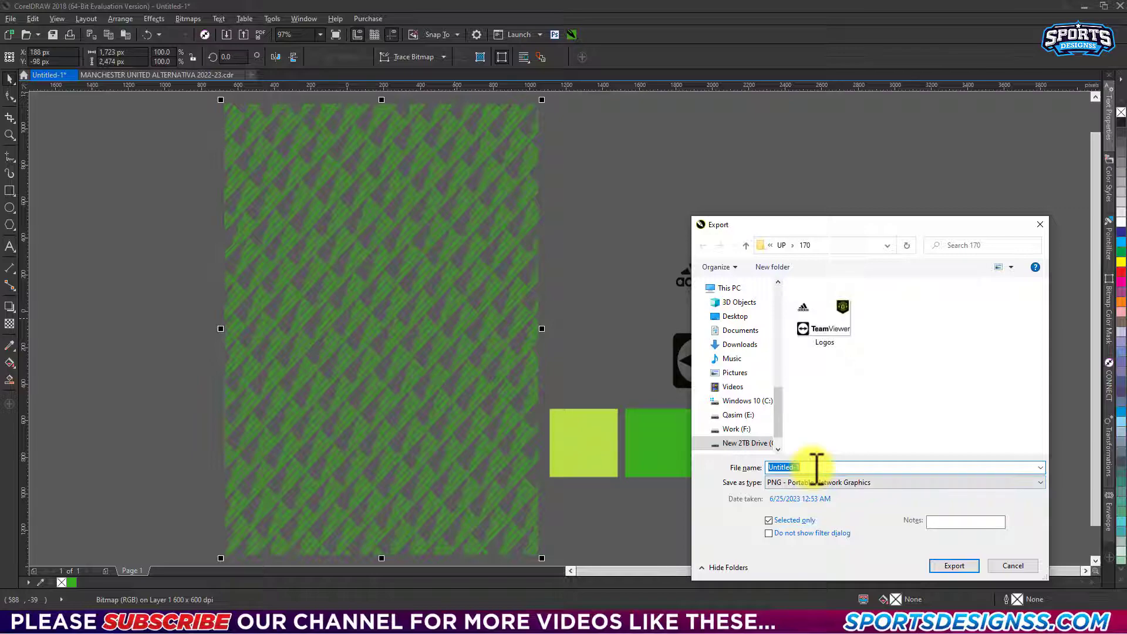
key(Return)
click(752, 418)
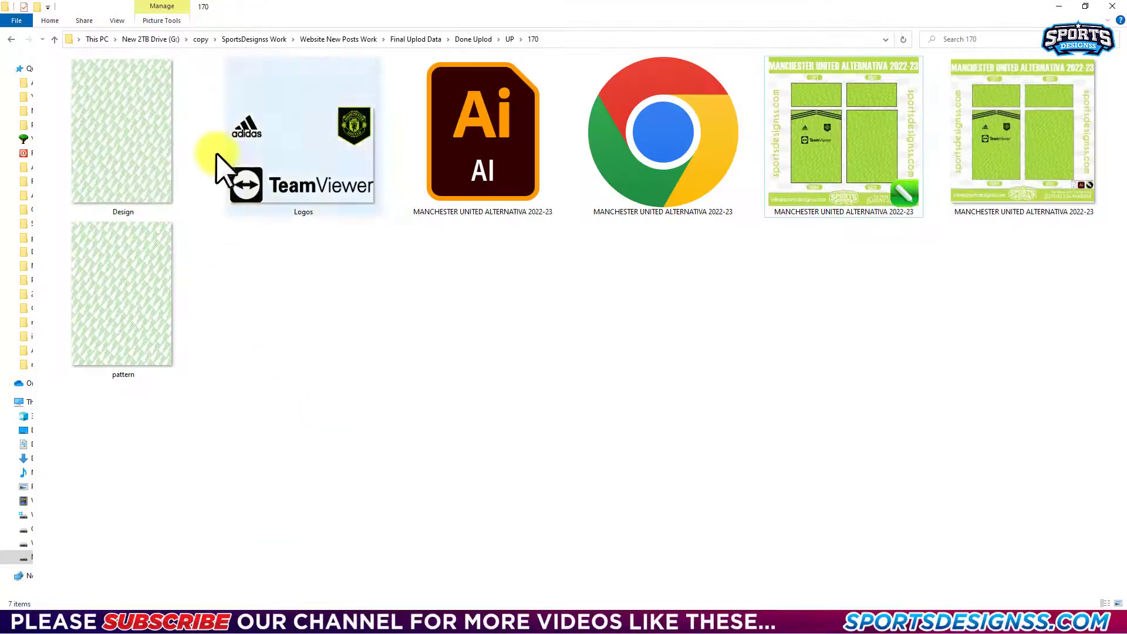
Place pattern.png inside the shirt front's smart object.
click(122, 294)
drag(520, 327, 410, 327)
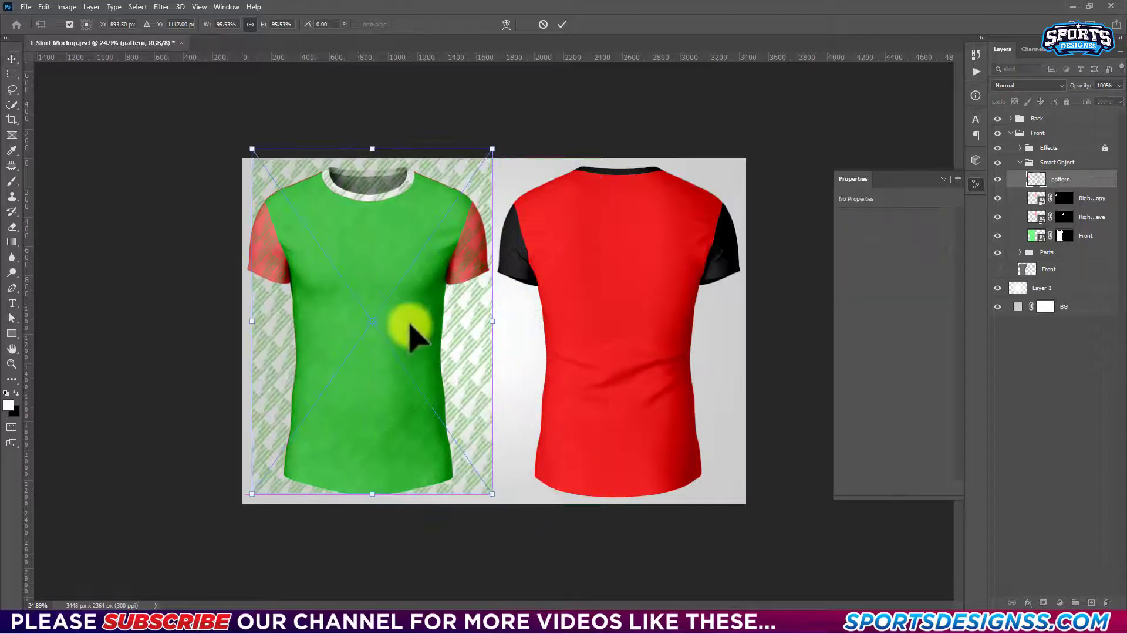
double_click(1036, 218)
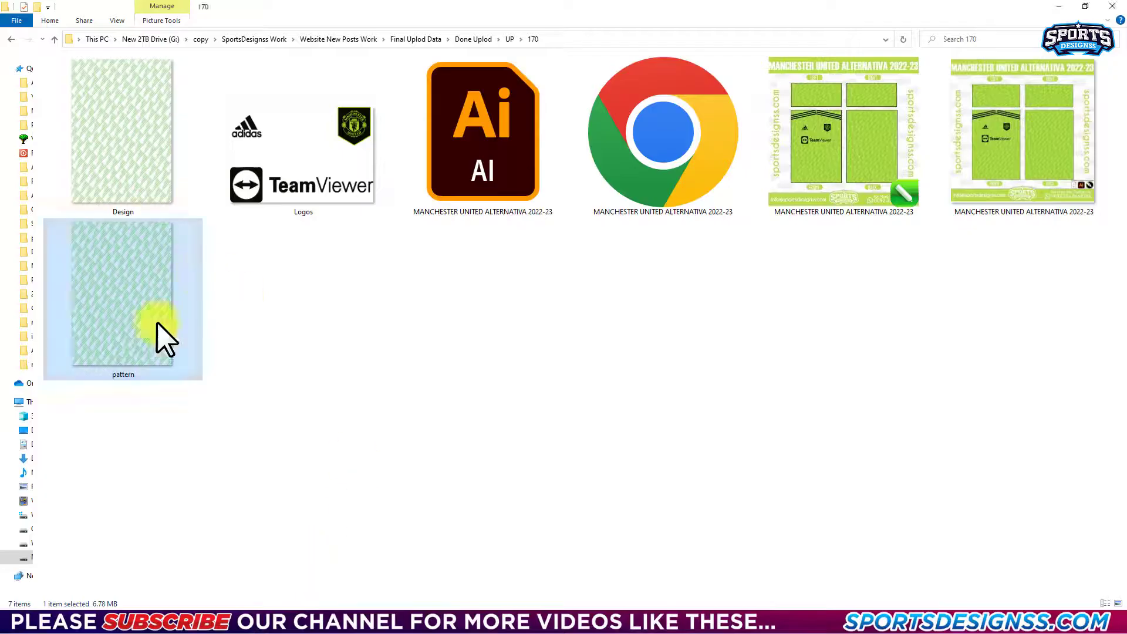
drag(156, 327, 478, 234)
key(Return)
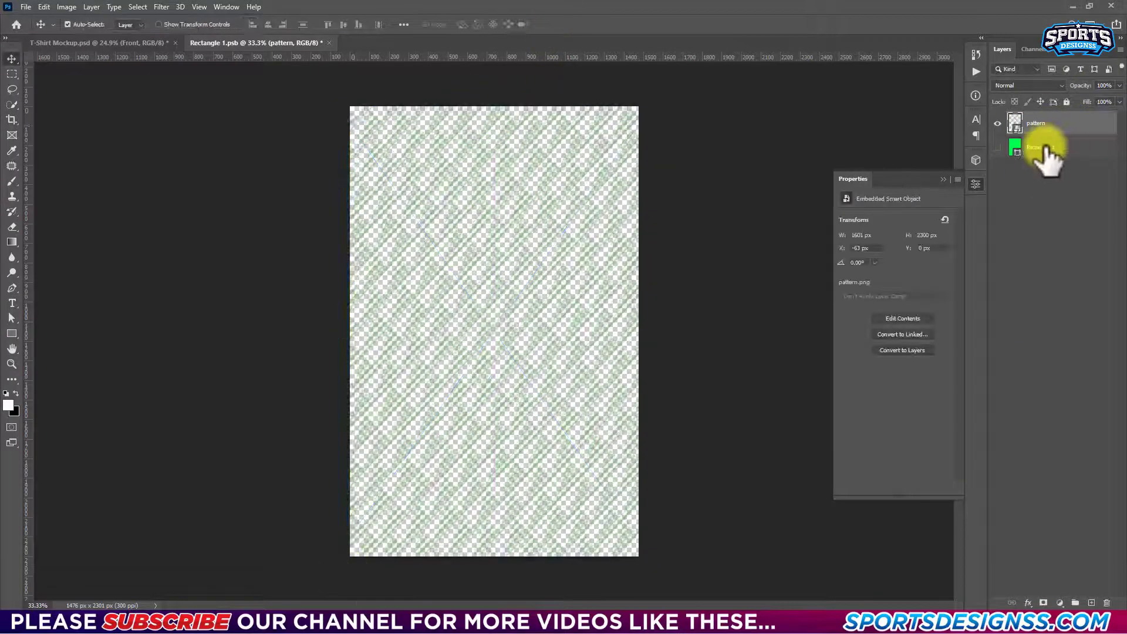
Show the Rectangle 1 base and give it the template's lime-green #B7DD48 sampled from CorelDRAW.
click(1039, 147)
click(997, 147)
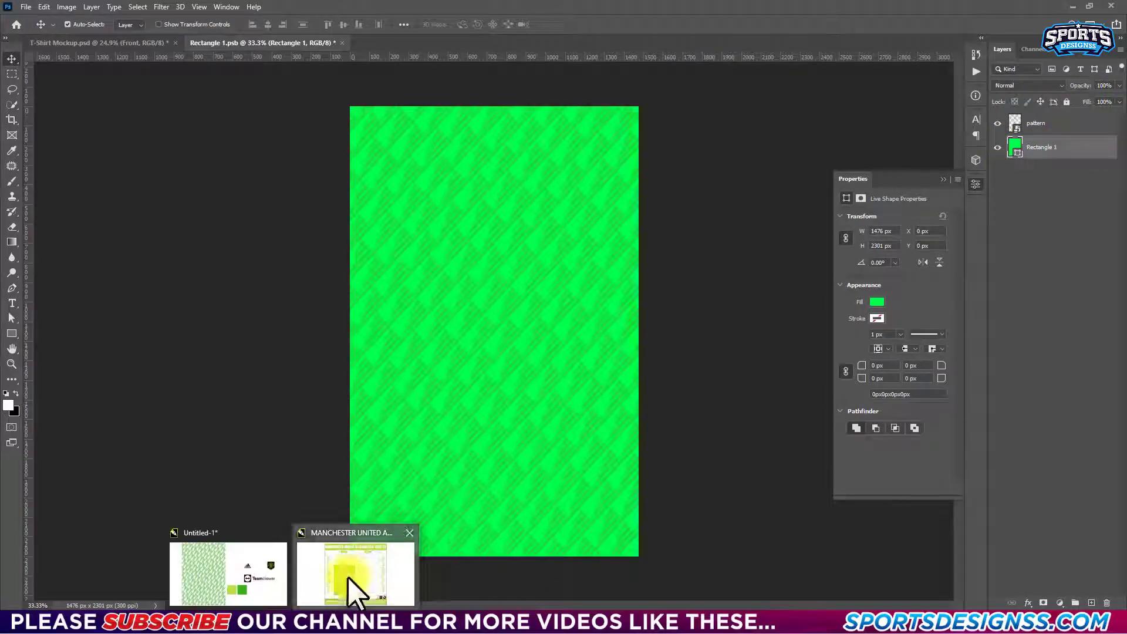
click(352, 587)
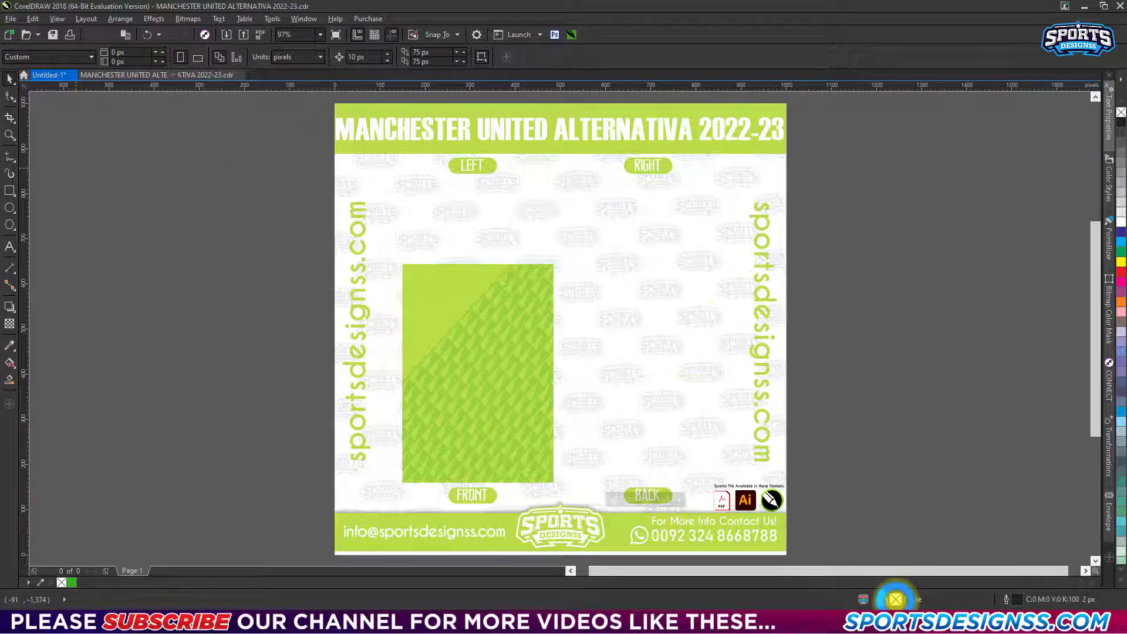
double_click(895, 599)
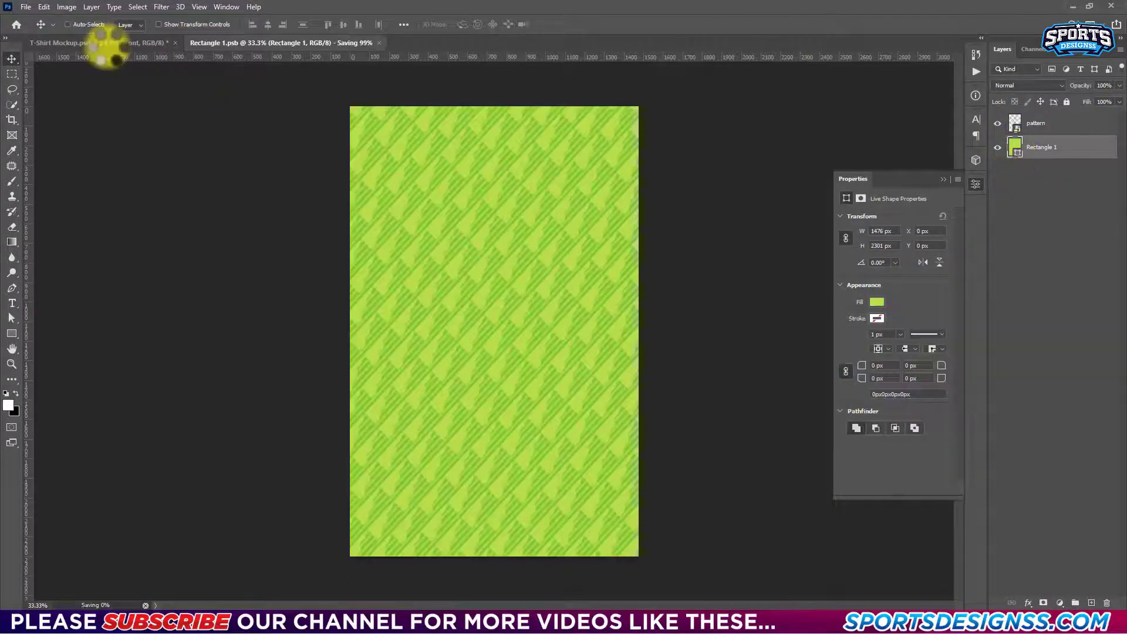
click(105, 44)
scroll(434, 199, up, 2)
Copy the patterned layer into the right sleeve's smart object.
click(1090, 235)
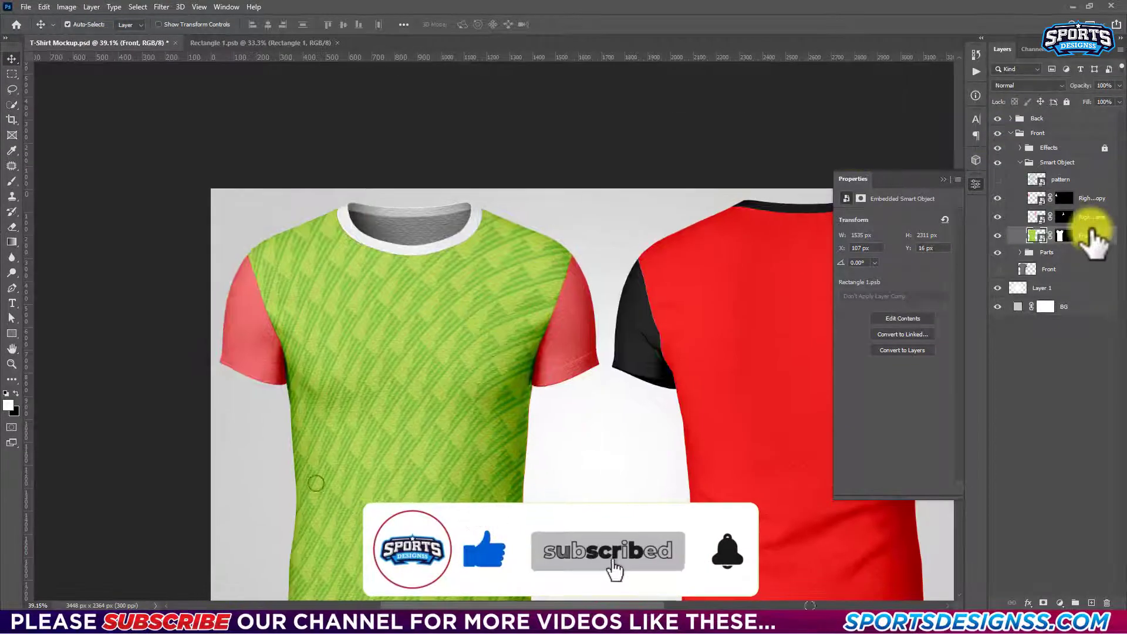
double_click(1037, 216)
click(282, 43)
mouse_move(1022, 148)
mouse_down()
mouse_move(482, 53)
mouse_move(578, 376)
mouse_up()
click(128, 44)
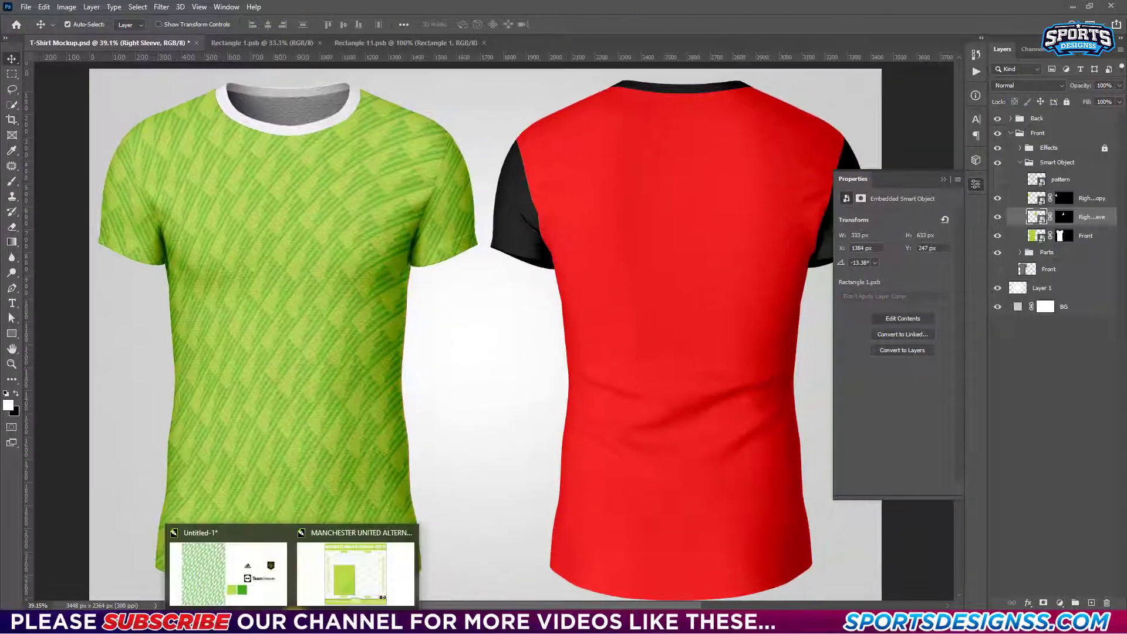
Place Logos.png on the shirt front and shrink it onto the chest.
click(221, 565)
mouse_move(303, 152)
mouse_down()
mouse_move(479, 311)
mouse_move(357, 264)
mouse_up()
mouse_move(290, 239)
mouse_down()
mouse_move(291, 159)
mouse_move(284, 214)
mouse_up()
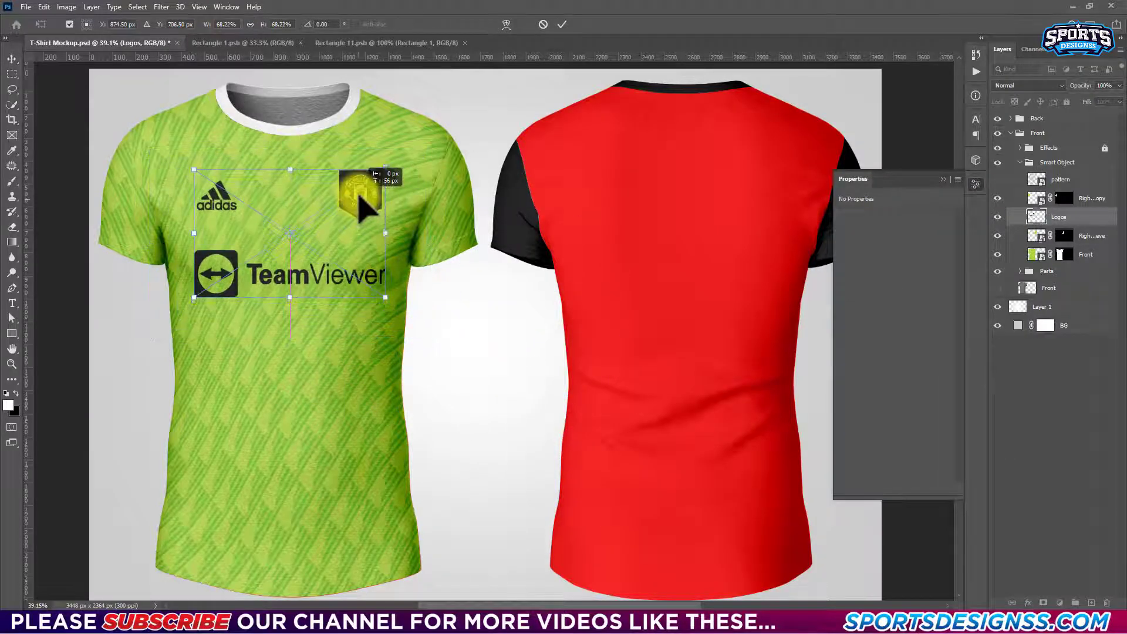
key(Return)
scroll(301, 184, up, 2)
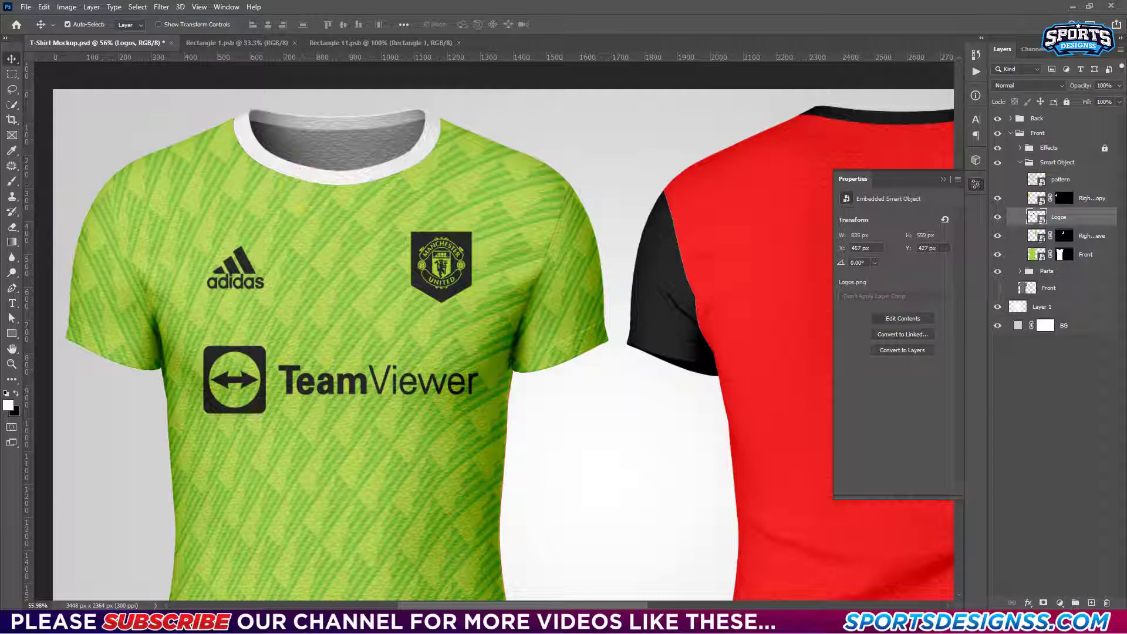
Select the Collar layer and move the logos lower on the chest.
click(1065, 346)
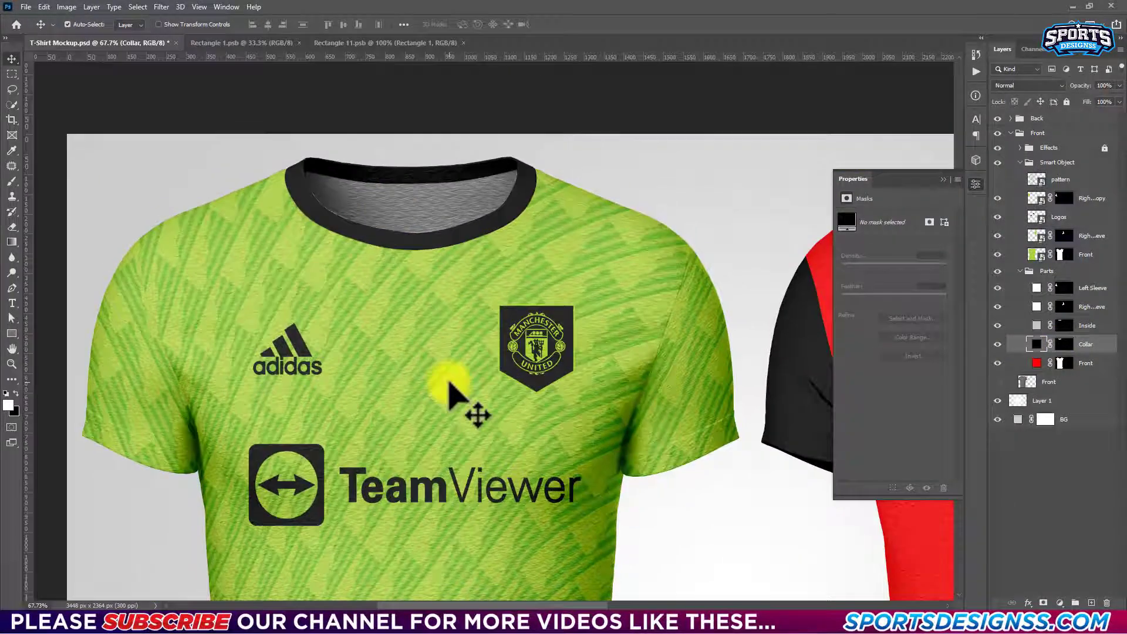
drag(543, 350, 546, 367)
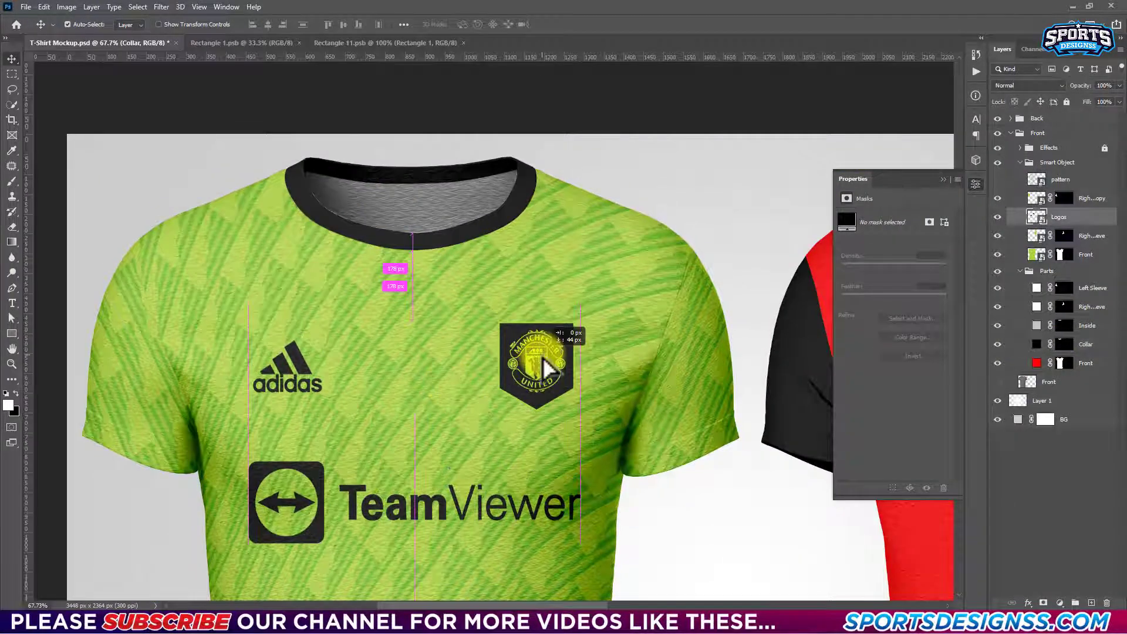
click(946, 234)
key(ctrl+n)
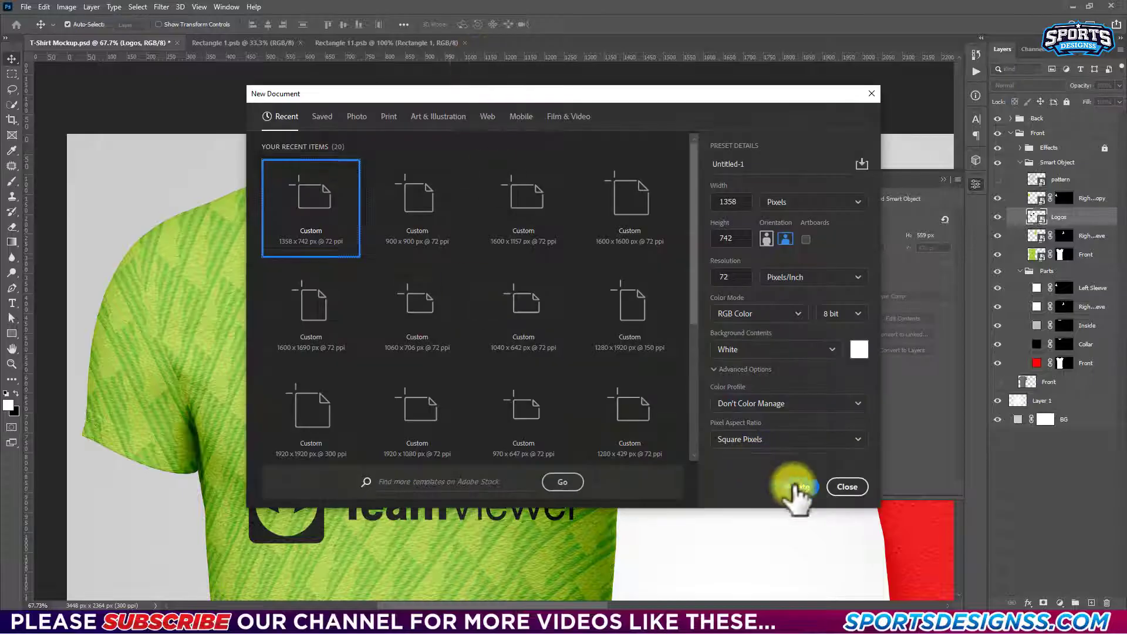
In a new 1358 x 742 document, draw three stacked black stripes, merge and widen them.
click(795, 490)
key(u)
drag(249, 229, 752, 260)
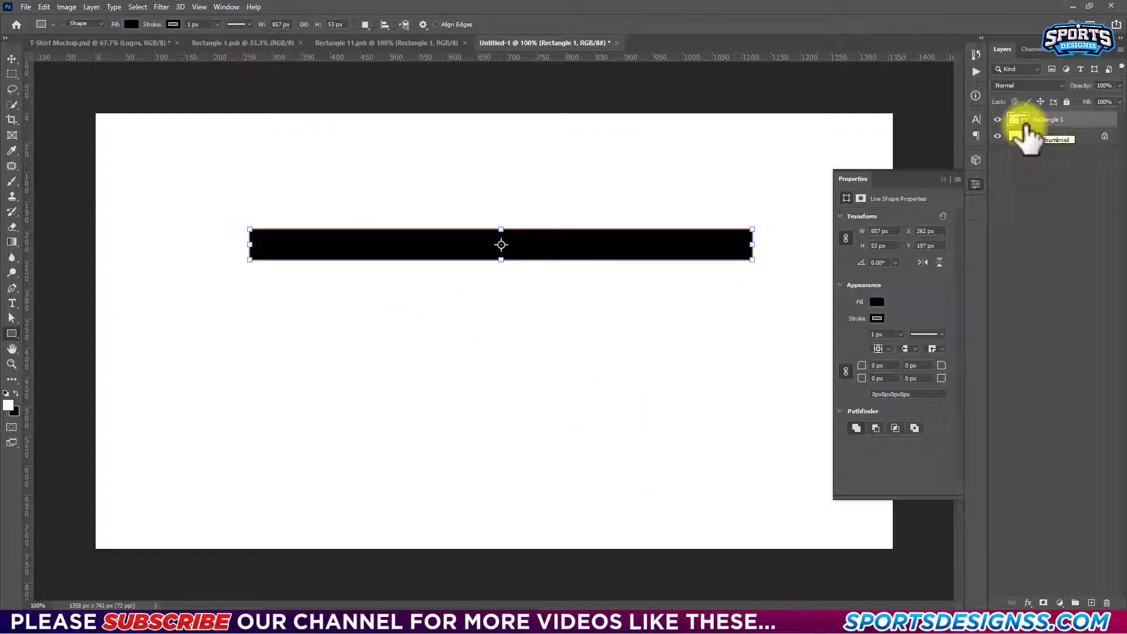
click(877, 318)
key(v)
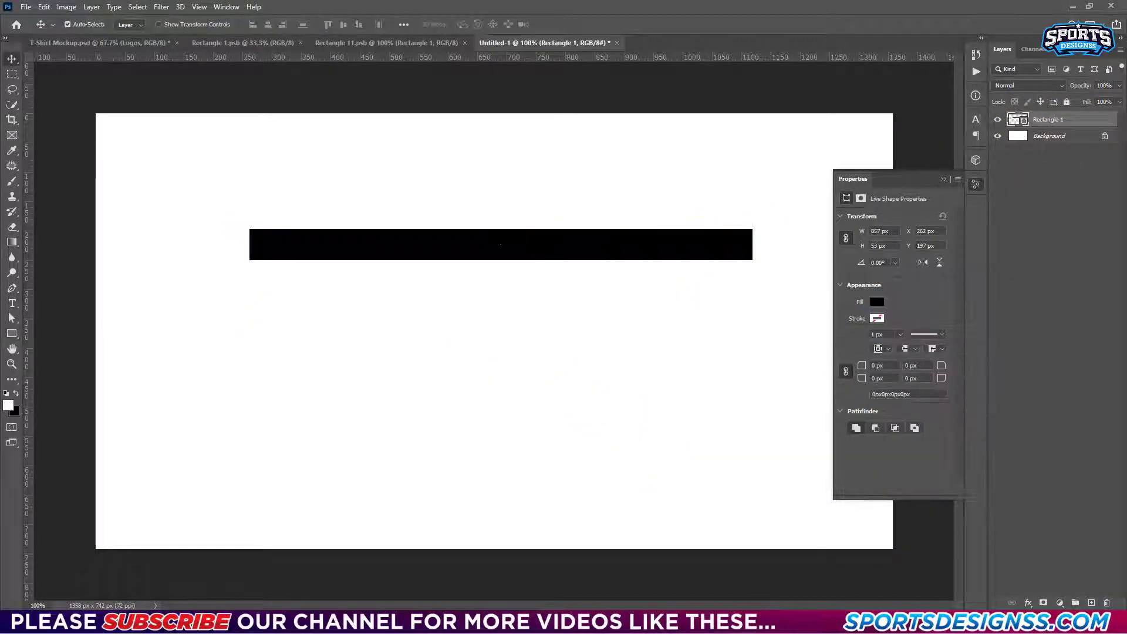
mouse_move(513, 255)
mouse_down()
mouse_move(495, 188)
mouse_move(510, 272)
mouse_up()
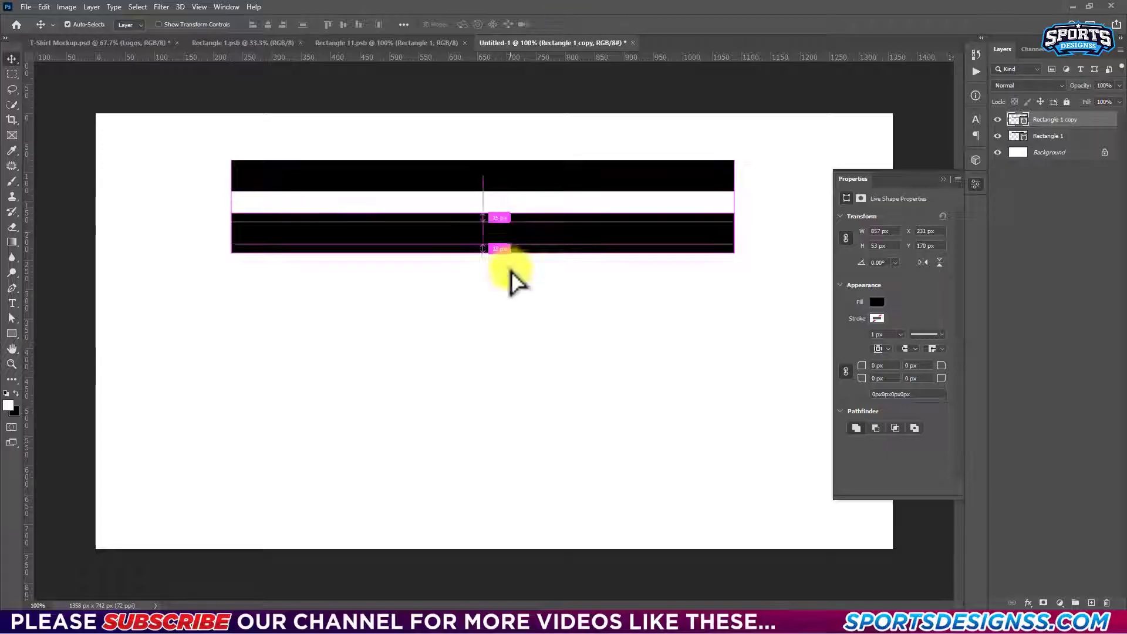
shift+click(1052, 151)
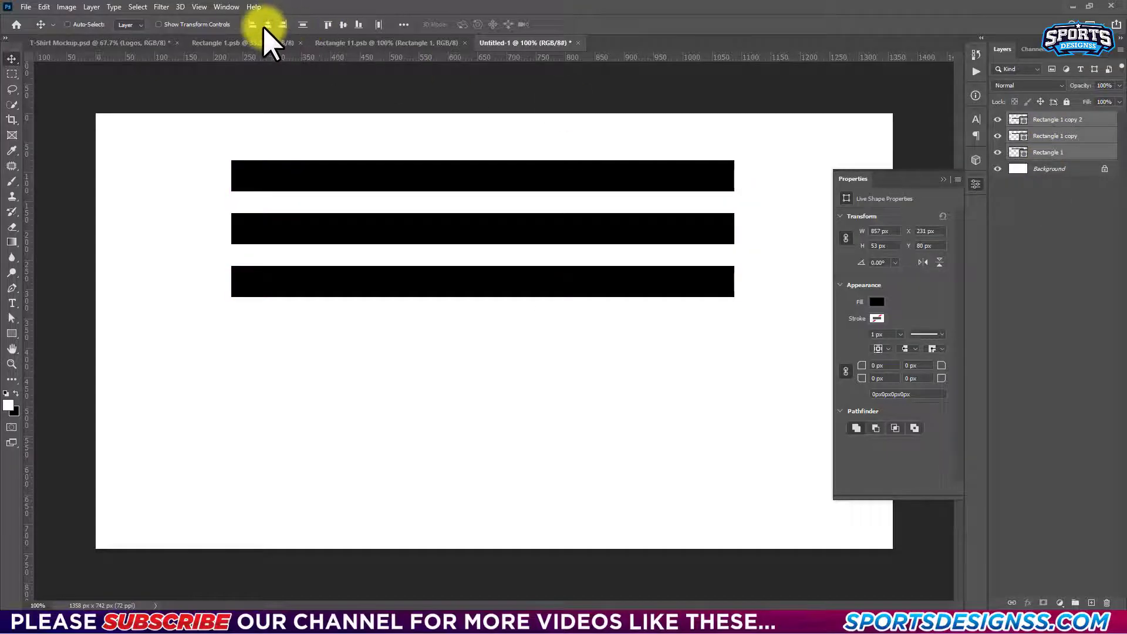
key(ctrl+e)
key(ctrl+t)
drag(734, 229, 818, 214)
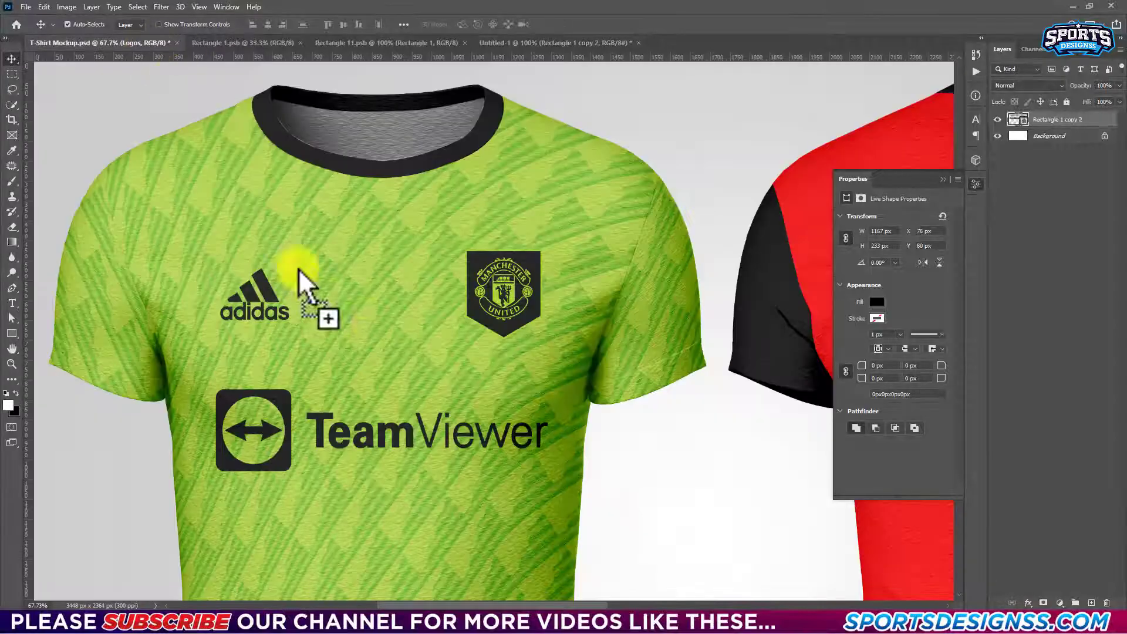
Rotate the stripes onto the left shoulder and a flipped copy onto the right.
mouse_move(221, 91)
mouse_down()
mouse_move(517, 349)
mouse_move(334, 211)
mouse_up()
key(ctrl+t)
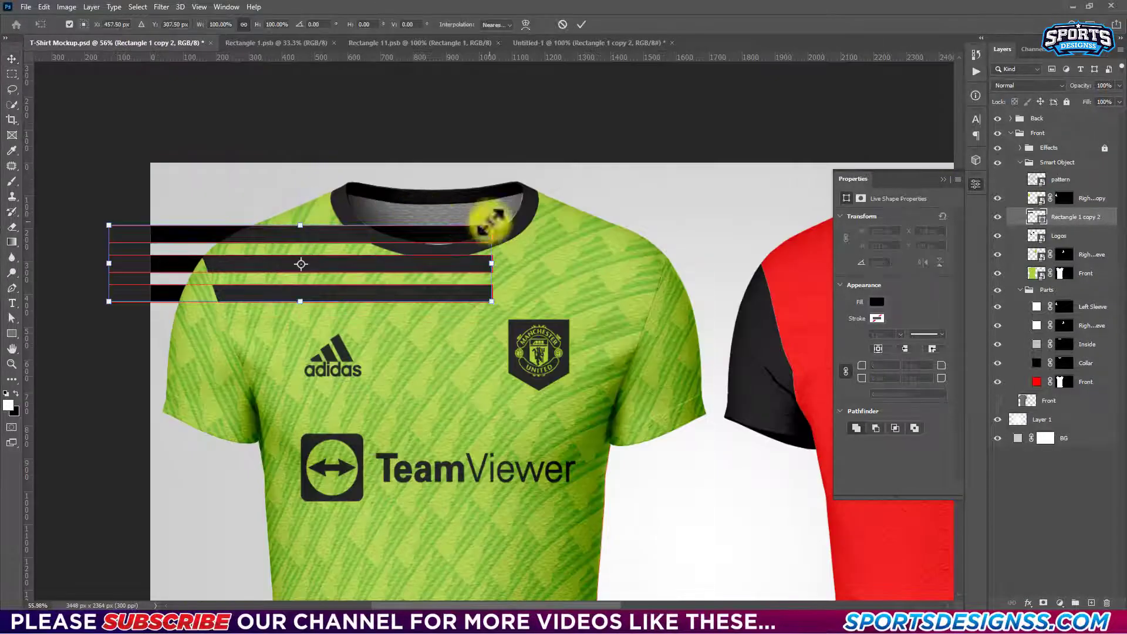
mouse_move(501, 223)
mouse_down()
mouse_move(464, 176)
mouse_move(382, 179)
mouse_move(322, 220)
mouse_move(613, 254)
mouse_up()
key(Return)
key(ctrl+alt+t)
right_click(297, 213)
click(346, 426)
key(Return)
key(Return)
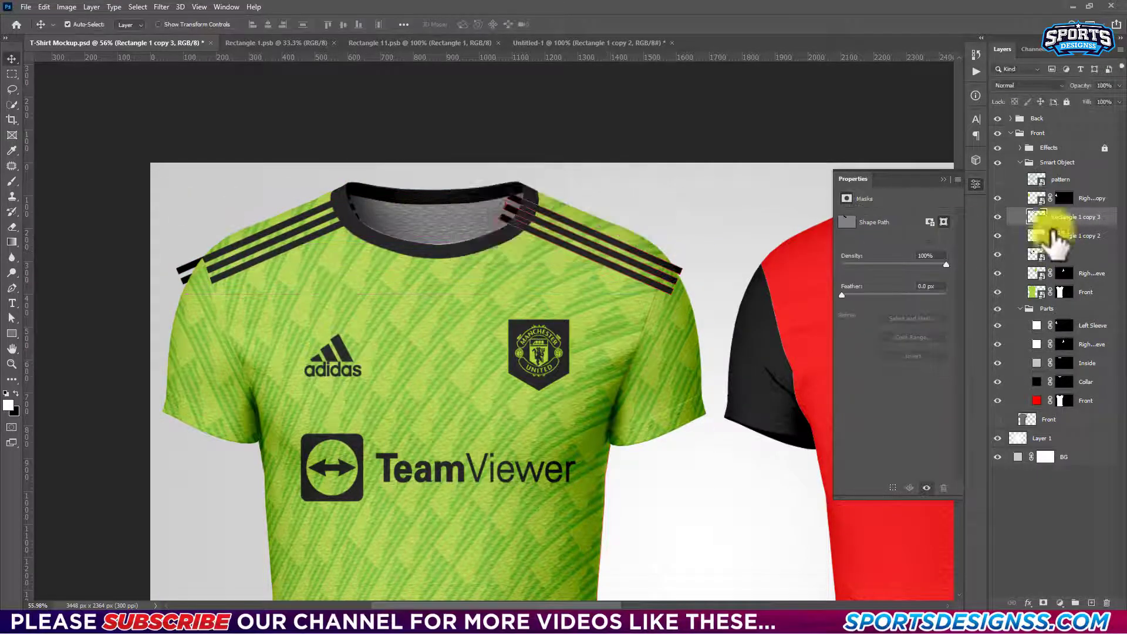
Merge both stripe sets, mask them to the shirt outline, and save the mockup.
key(ctrl+e)
ctrl+click(1061, 272)
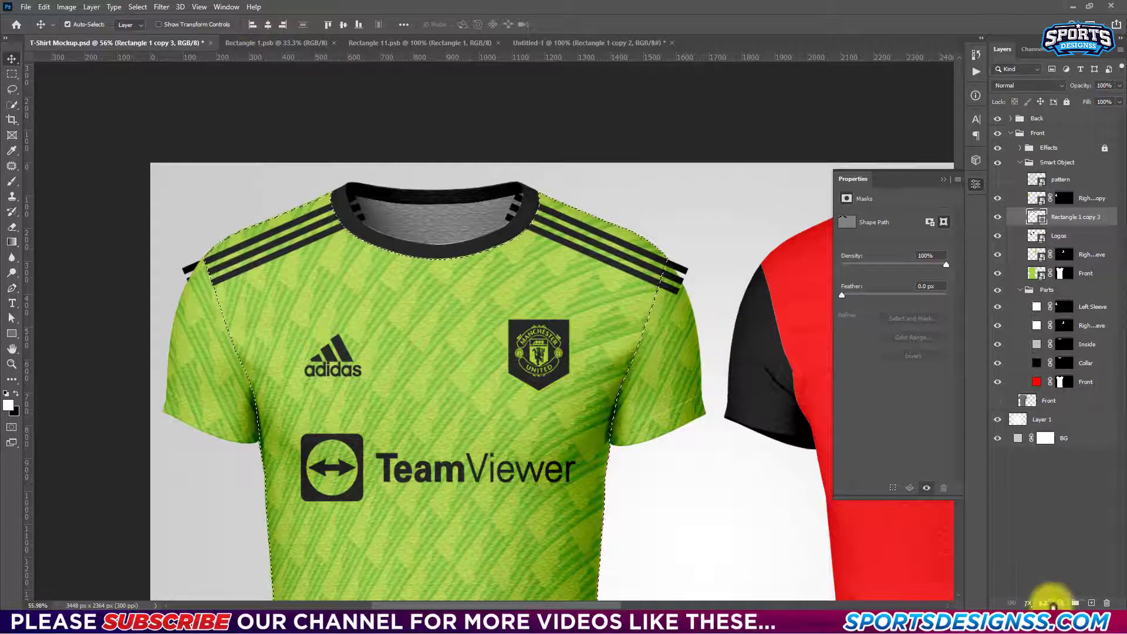
click(1043, 603)
key(ctrl+0)
key(ctrl+s)
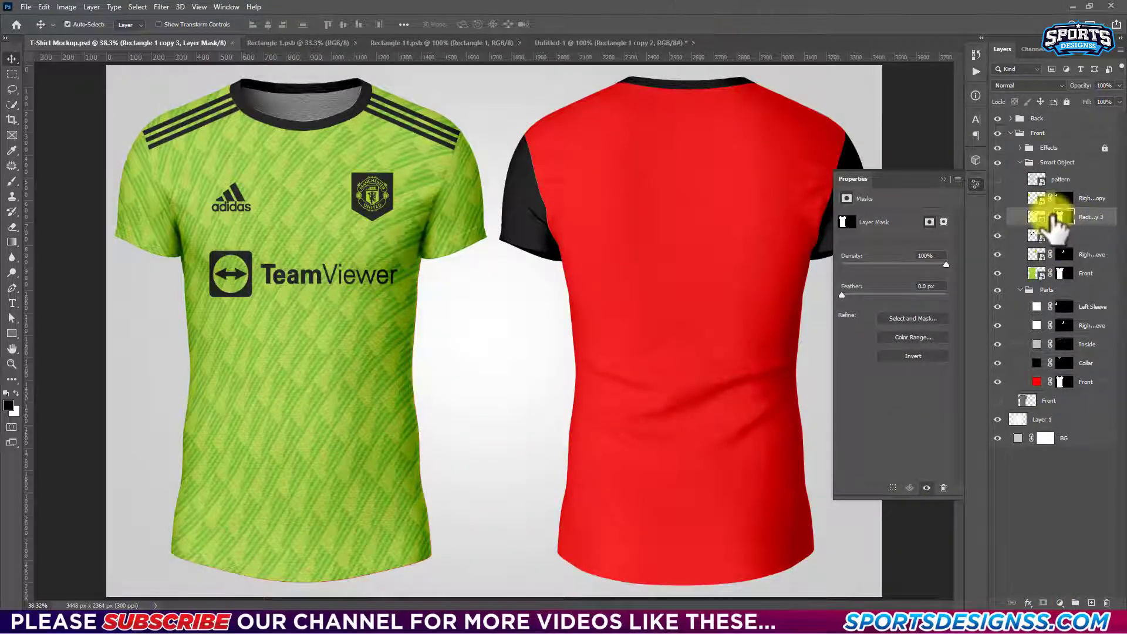
Expand the Back group, select the back panel layer and collapse the front groups.
scroll(470, 150, down, 1)
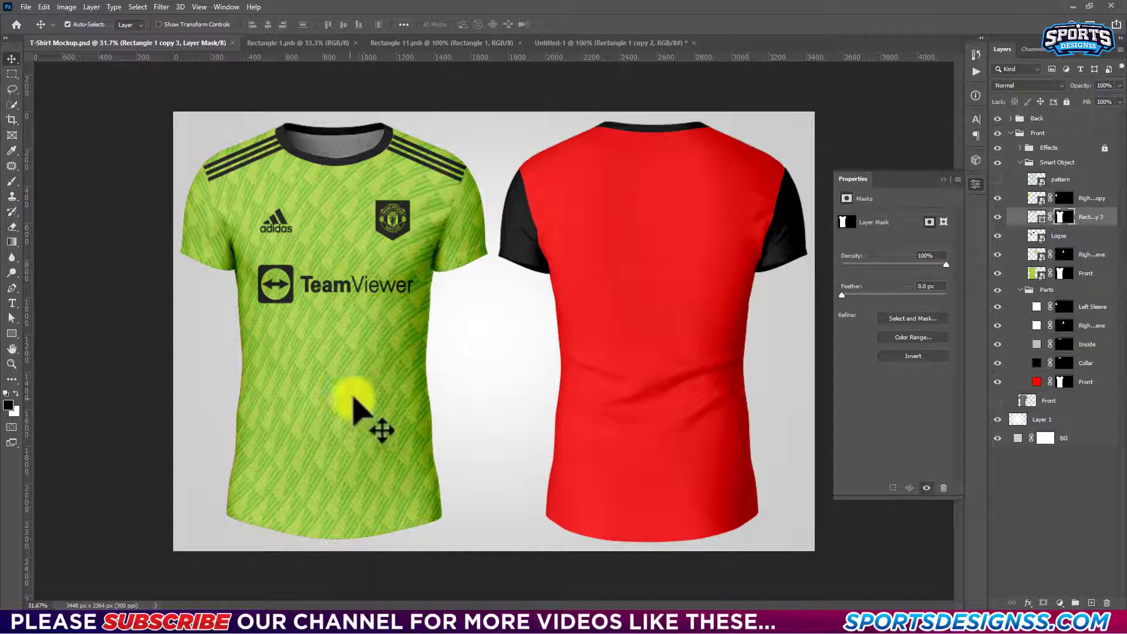
click(390, 340)
click(319, 43)
click(128, 43)
click(647, 322)
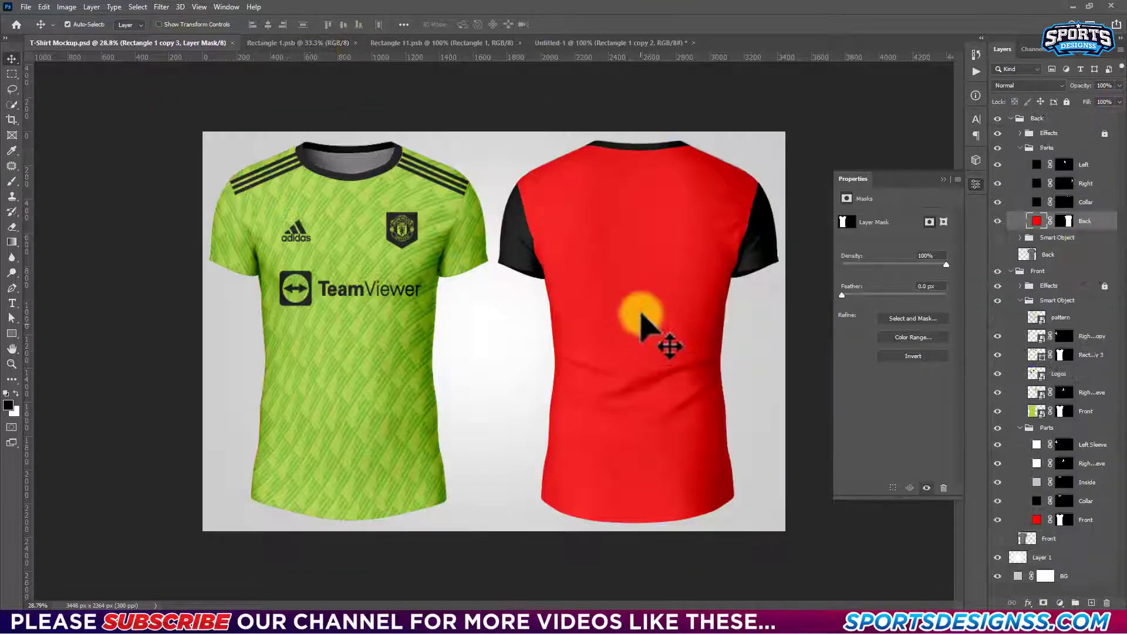
click(1020, 300)
Flip the pattern inside the back panel's smart object and save it.
click(1020, 148)
click(1053, 150)
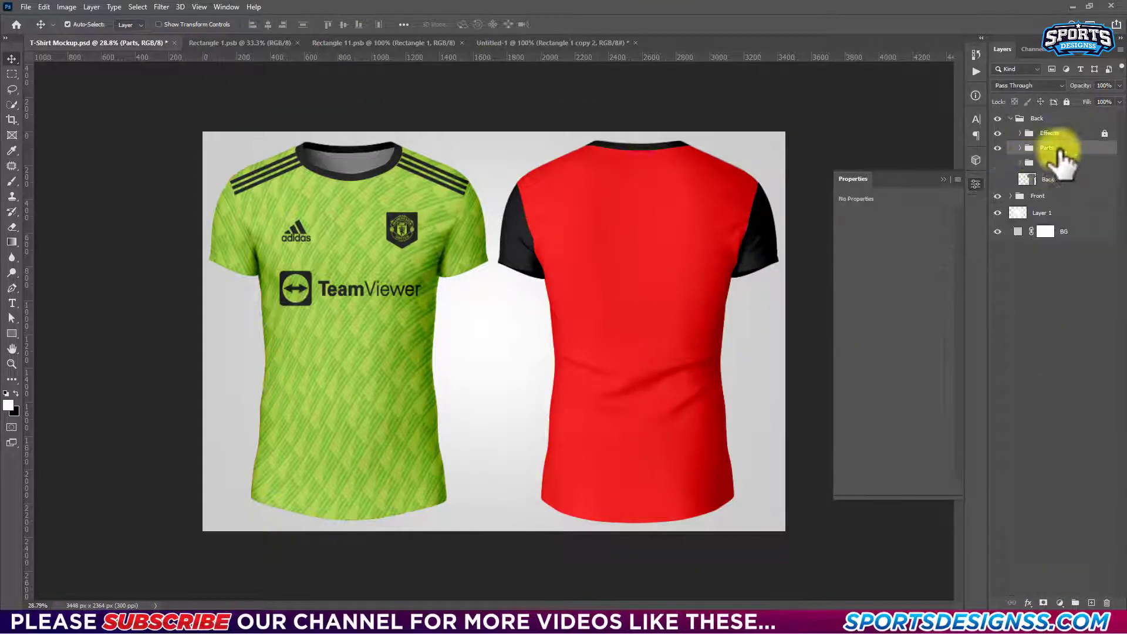
double_click(1027, 187)
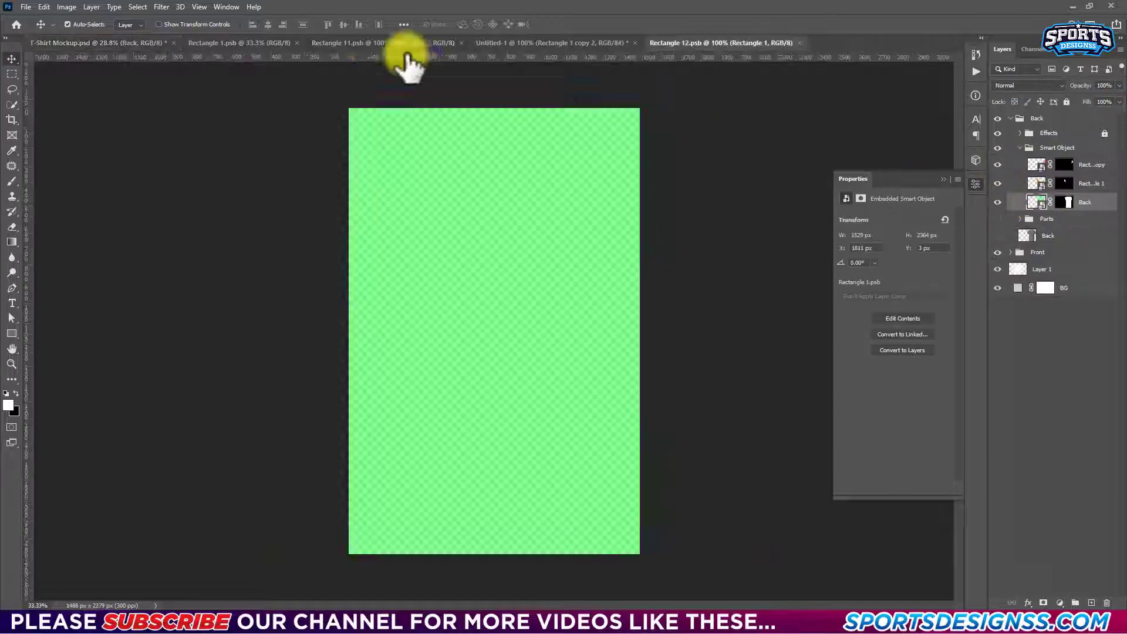
click(382, 44)
click(721, 43)
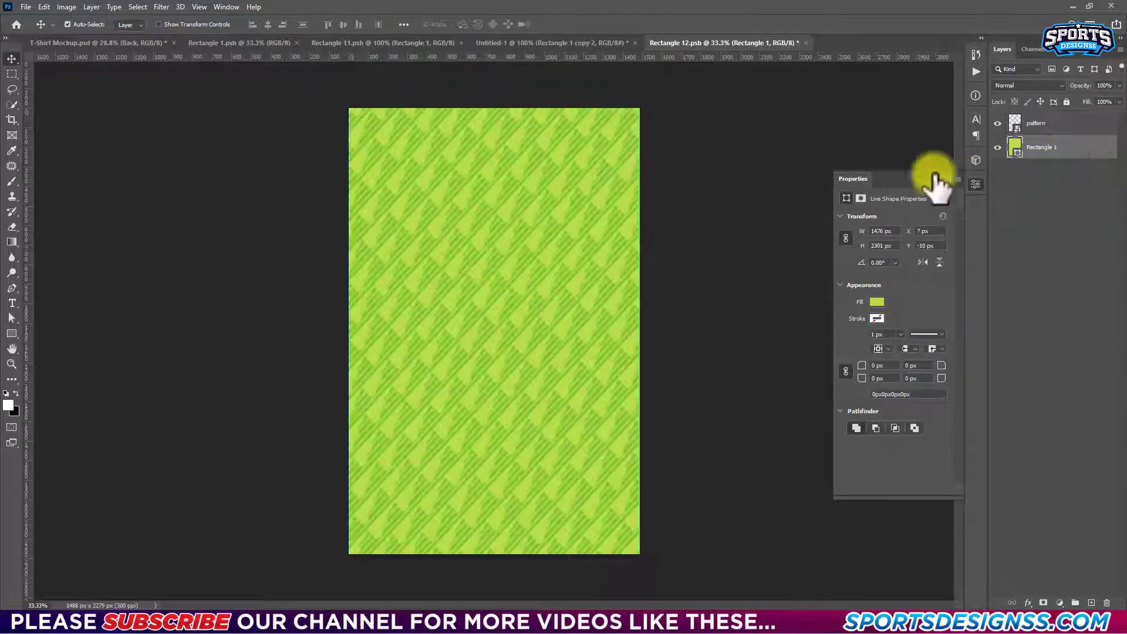
click(1064, 125)
key(ctrl+t)
right_click(440, 235)
click(498, 426)
key(Return)
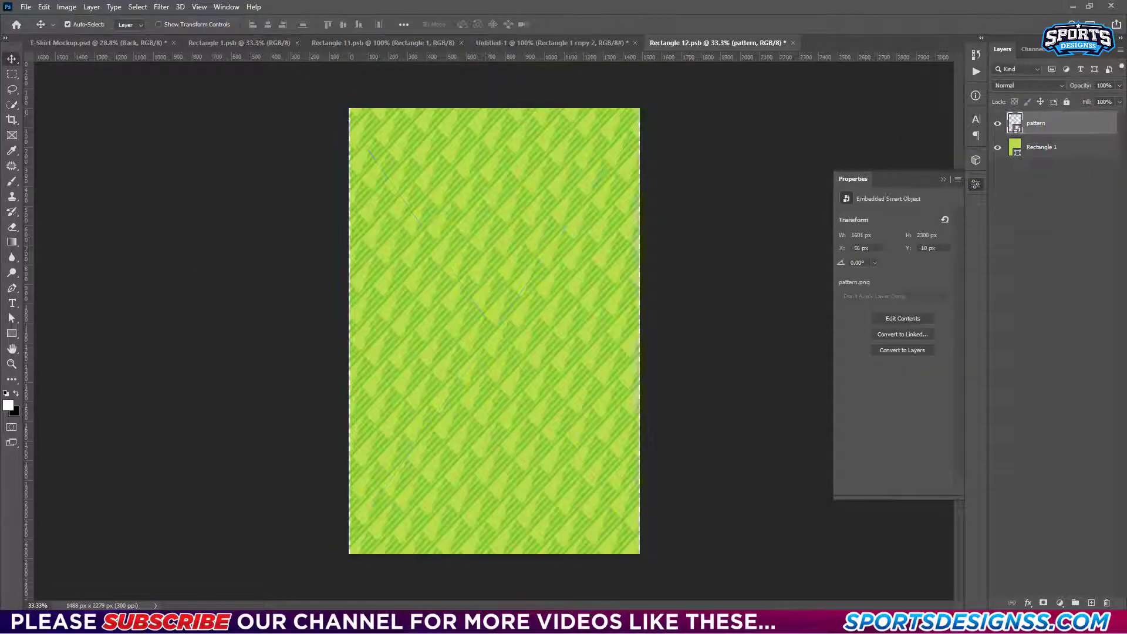
key(ctrl+s)
click(97, 43)
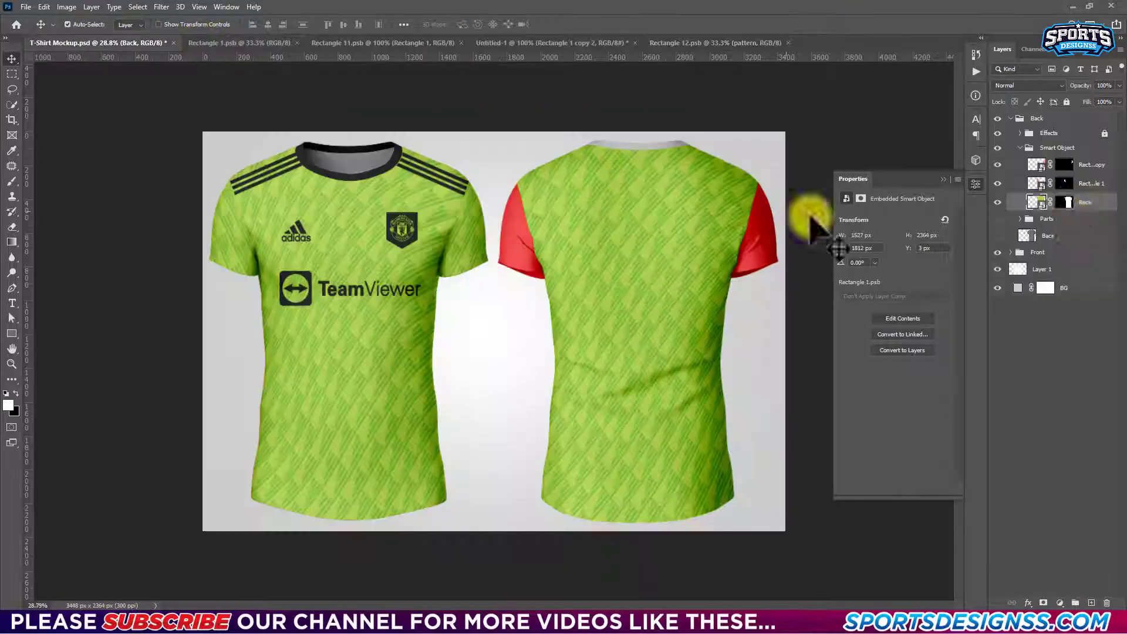
Close Untitled-1 without saving and bring the green rectangle and pattern into the back sleeve, scaled down.
double_click(1044, 197)
click(655, 43)
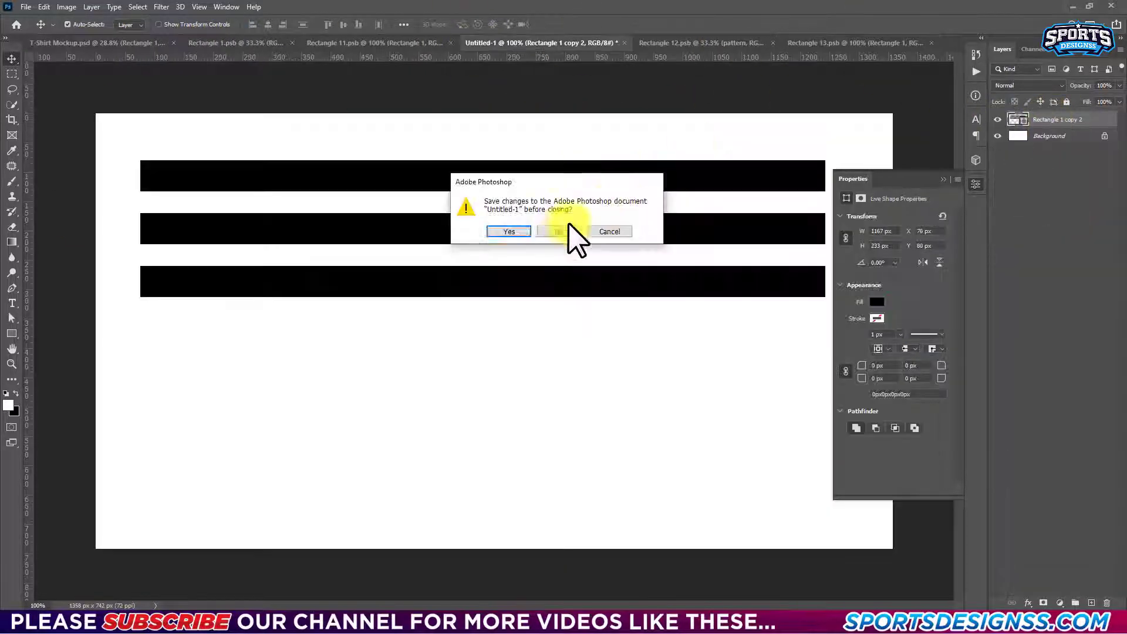
click(602, 232)
drag(592, 44, 493, 329)
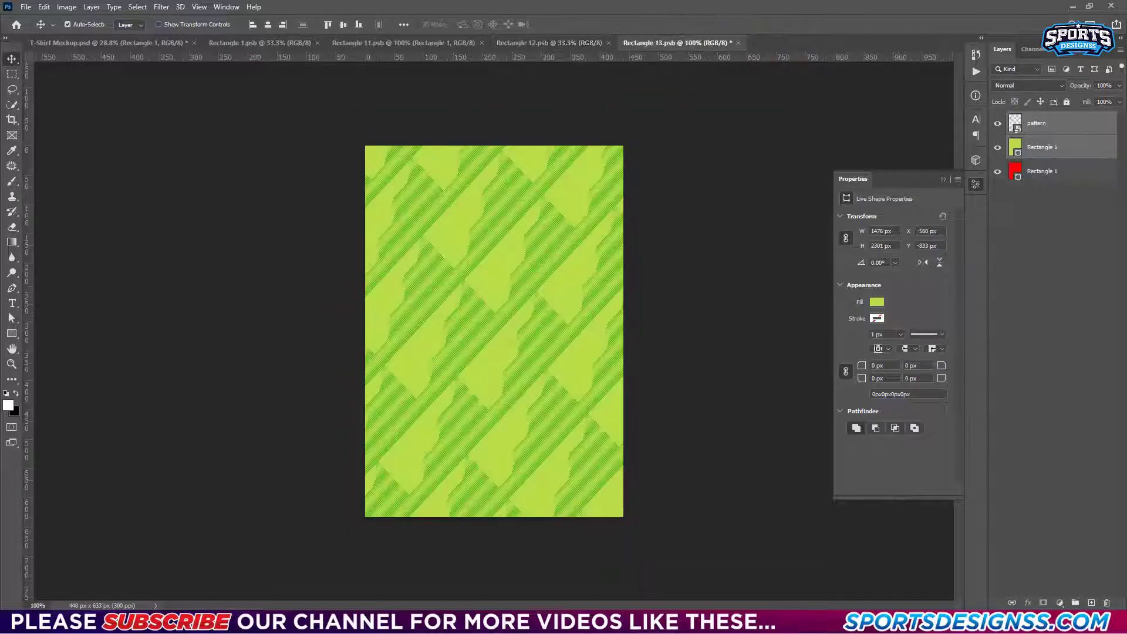
click(136, 40)
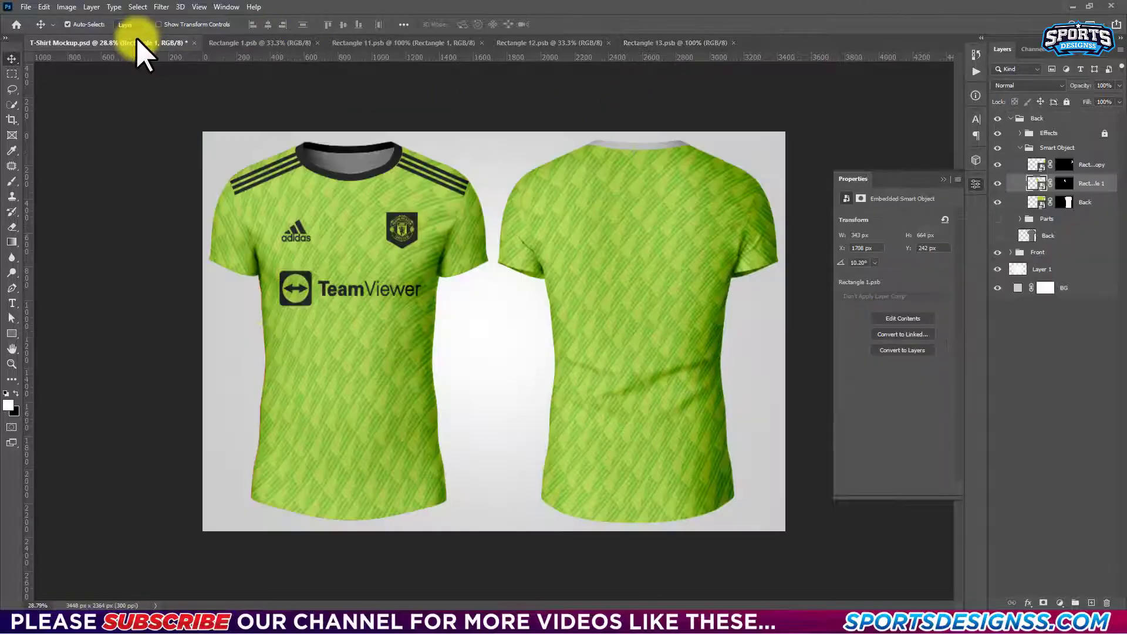
click(646, 42)
key(ctrl+t)
drag(169, 327, 259, 320)
Scale the rectangle and pattern smaller in Rectangle 11 and save the sleeve document.
click(352, 43)
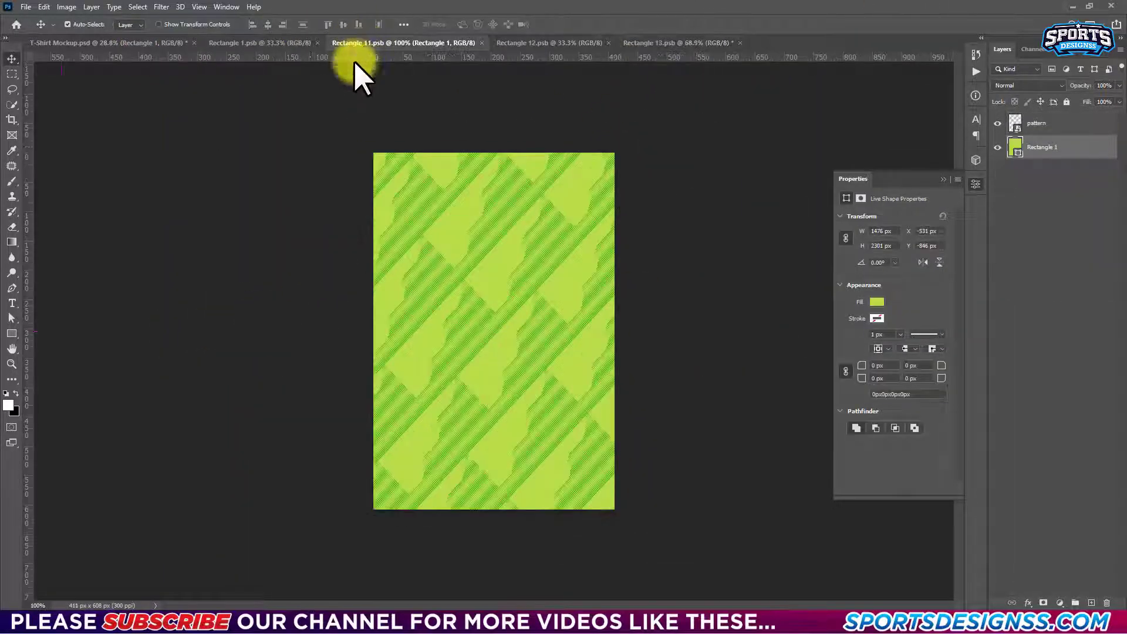
key(ctrl+t)
key(ctrl+0)
shift+click(1106, 120)
key(ctrl+t)
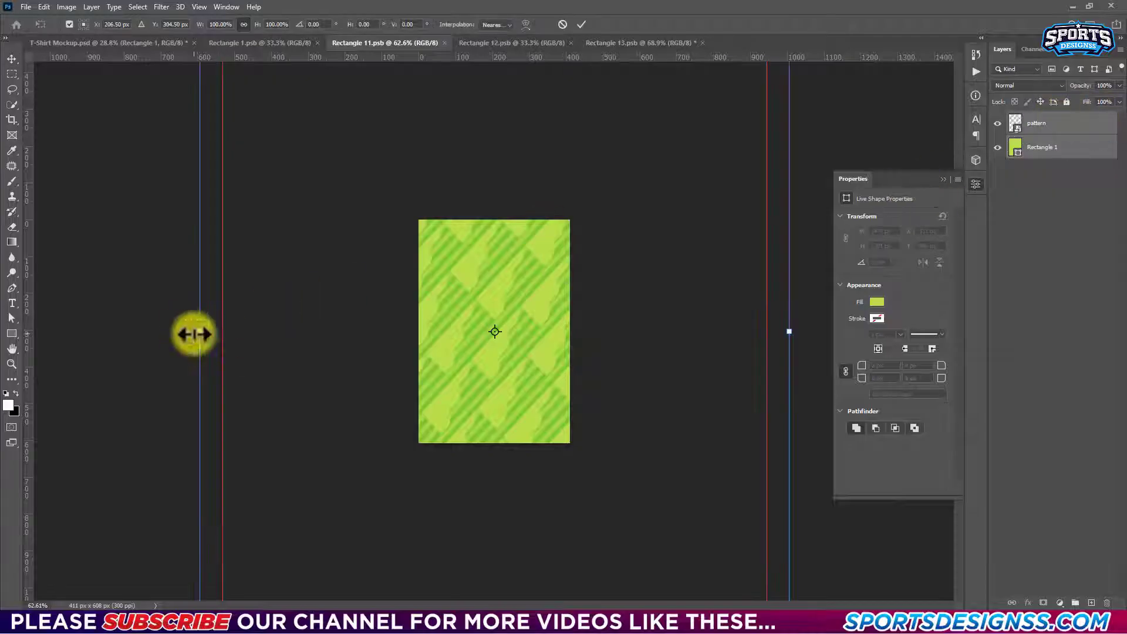
drag(191, 330, 284, 329)
key(Return)
click(607, 40)
key(ctrl+s)
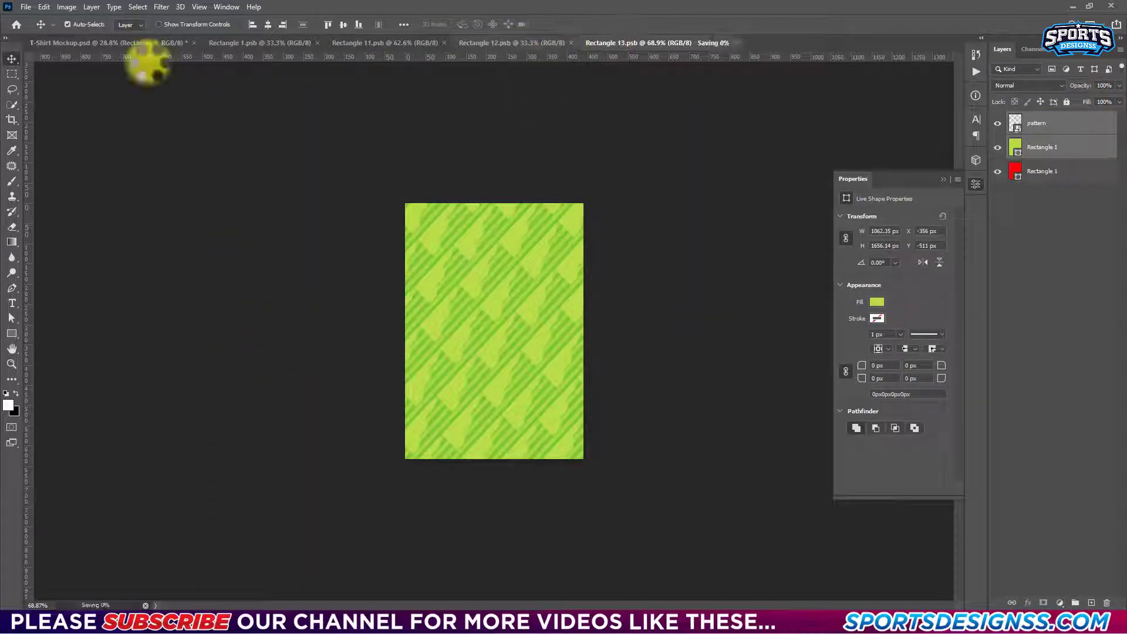
click(136, 43)
Type the name QASIM on the back of the shirt above the collar layer.
click(687, 130)
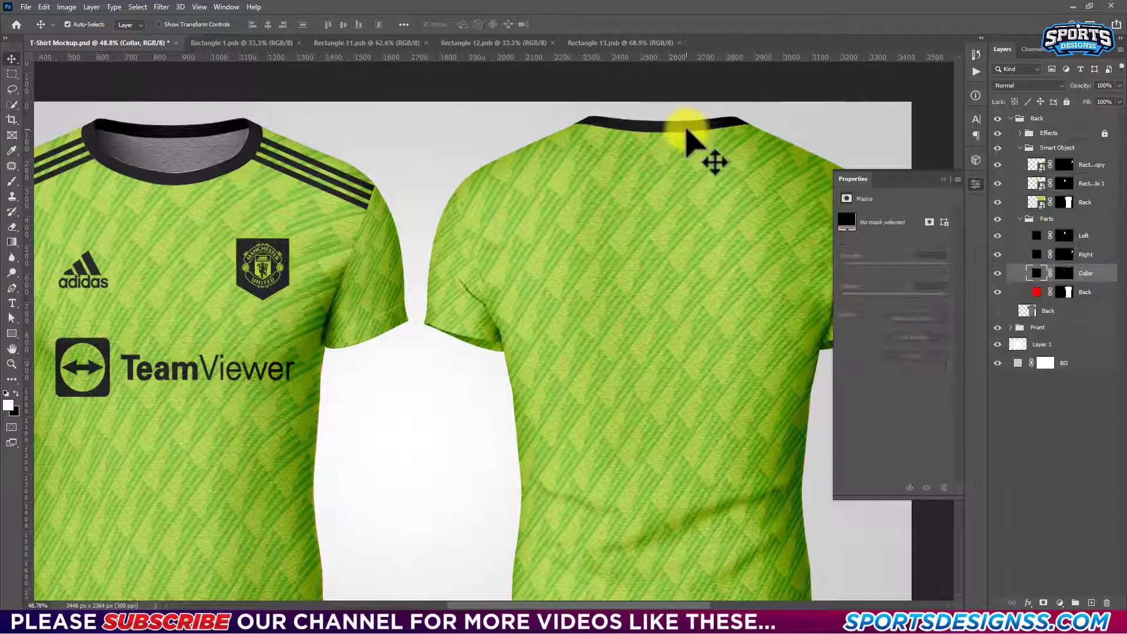
scroll(687, 131, down, 2)
scroll(730, 202, up, 3)
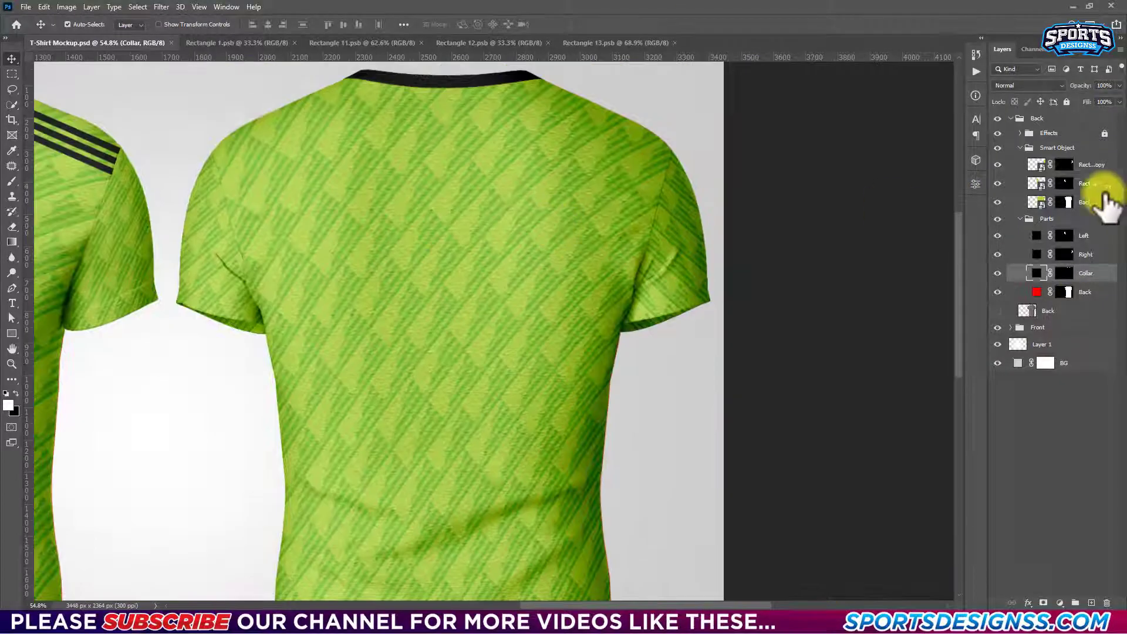
click(1092, 164)
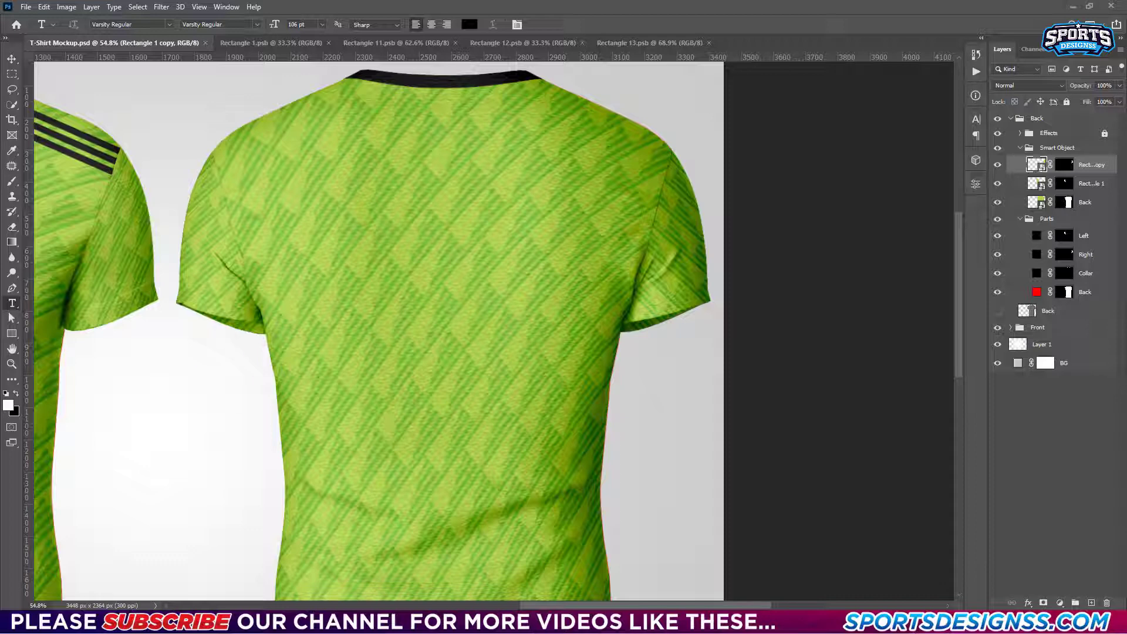
text(qasim)
click(558, 24)
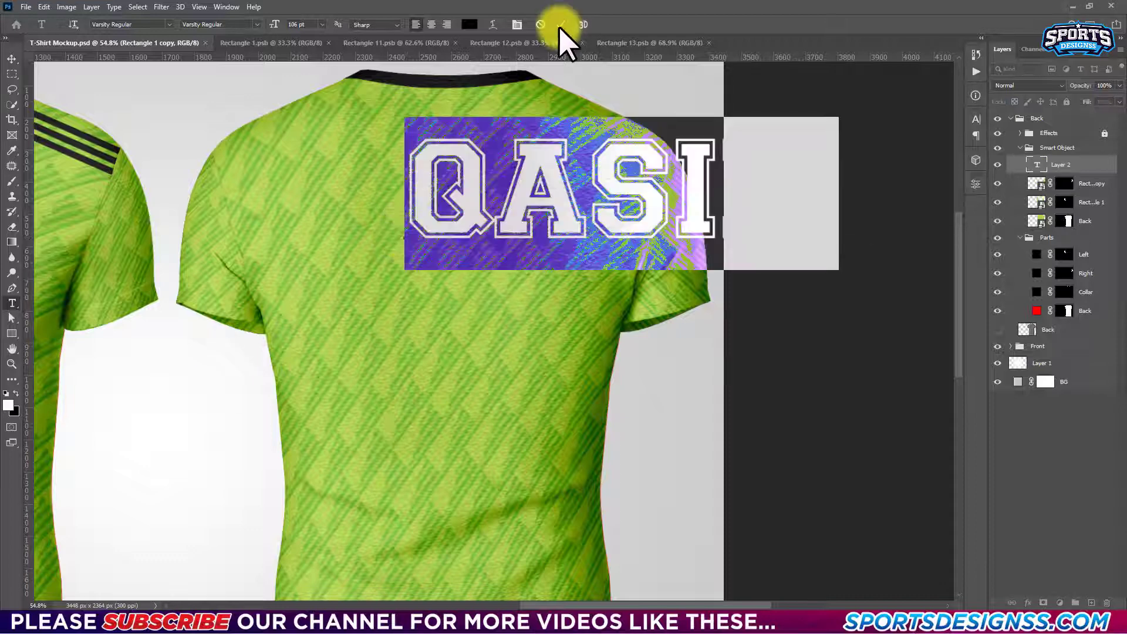
key(v)
Set QASIM in the Manchester United font.
click(977, 130)
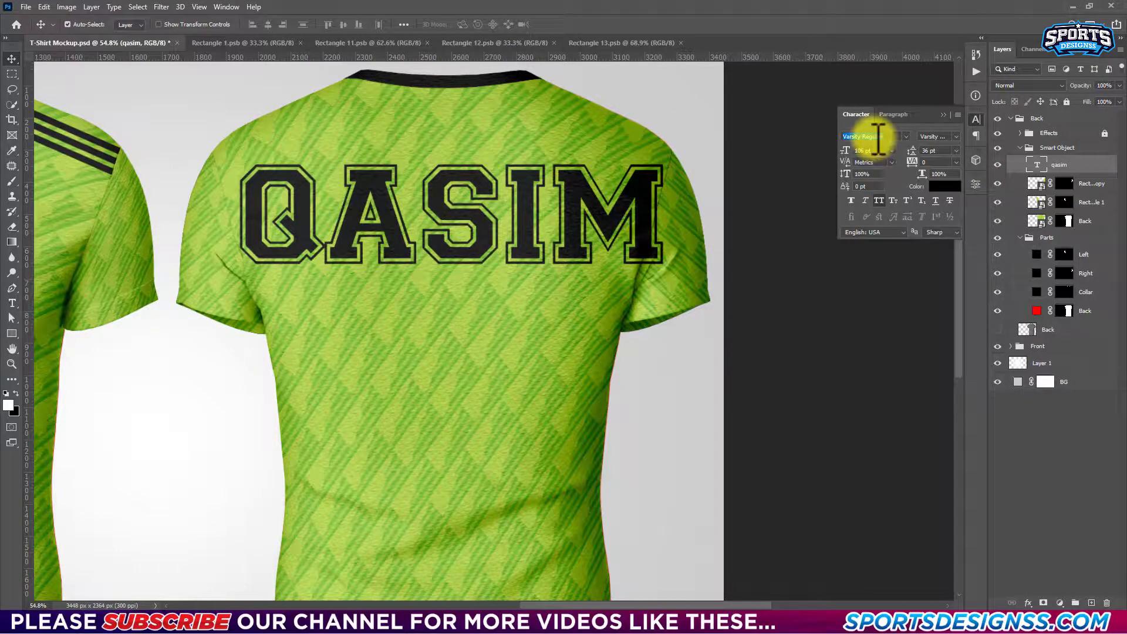
text(manch)
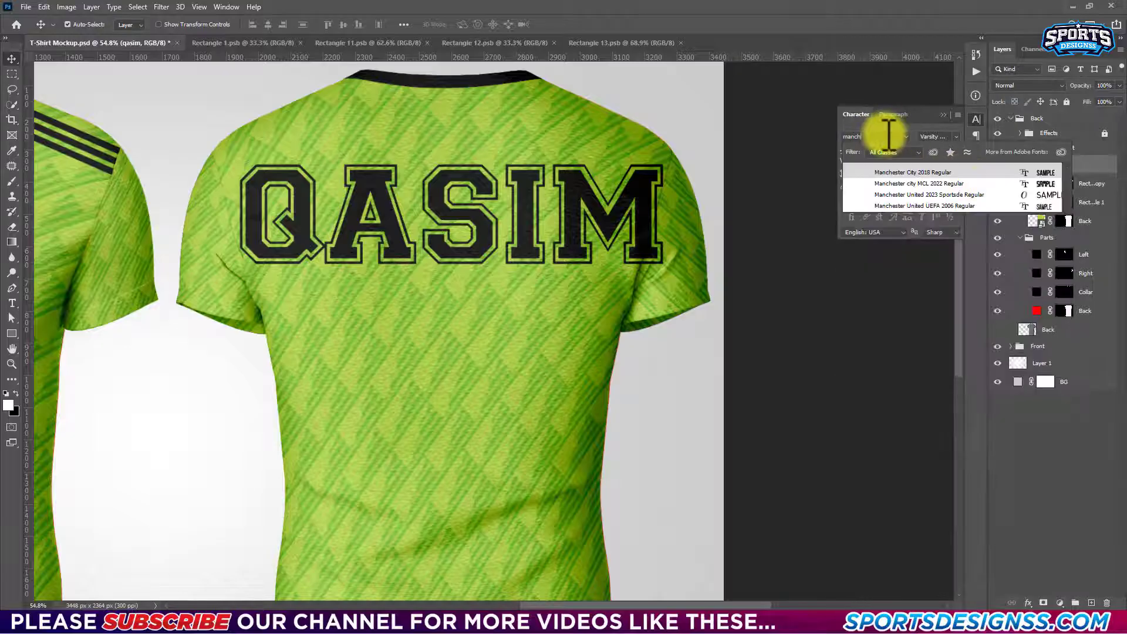
click(1006, 194)
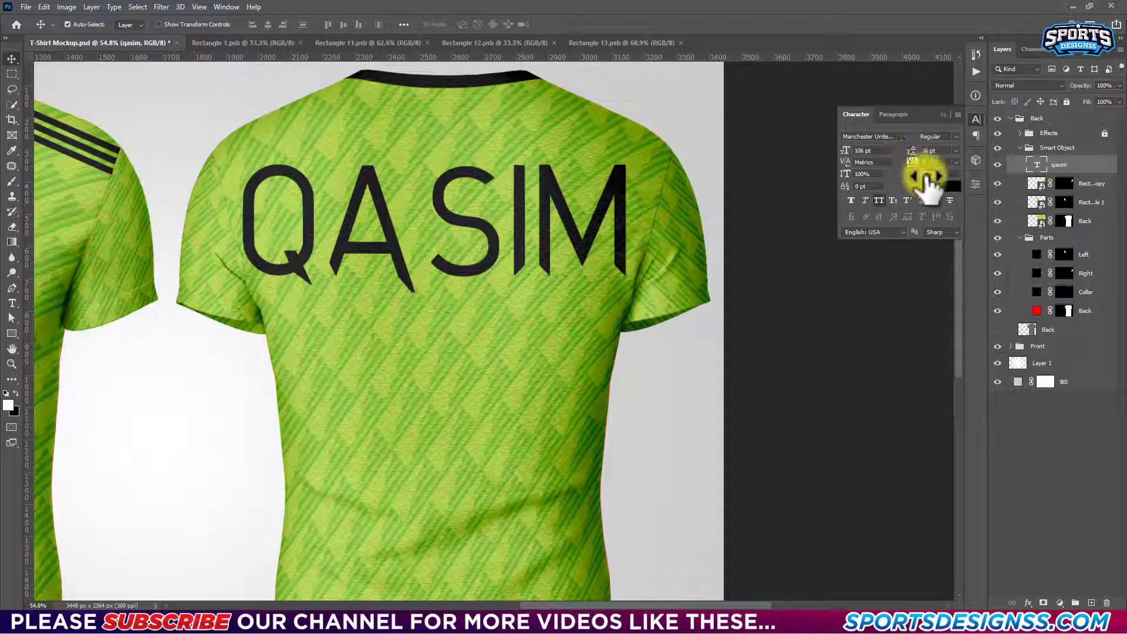
Tighten QASIM's letter spacing and narrow the name.
drag(926, 183, 924, 190)
key(ctrl+t)
drag(628, 229, 558, 216)
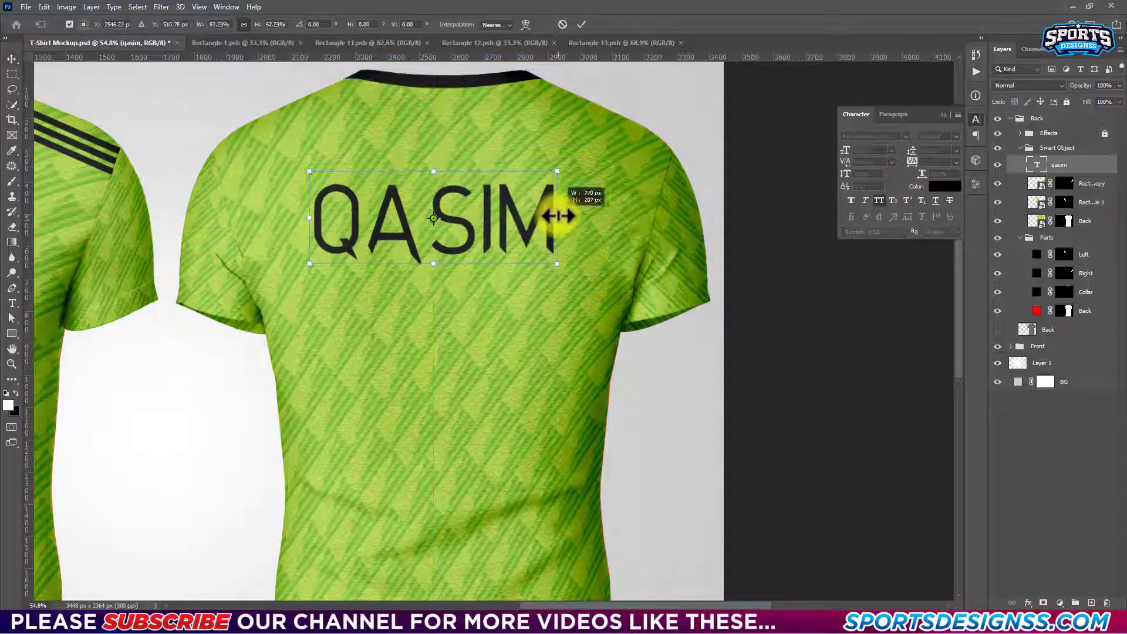
key(Return)
Duplicate QASIM below, change it to 05, and enlarge it centred under the name.
drag(476, 184, 477, 322)
double_click(486, 345)
text(05)
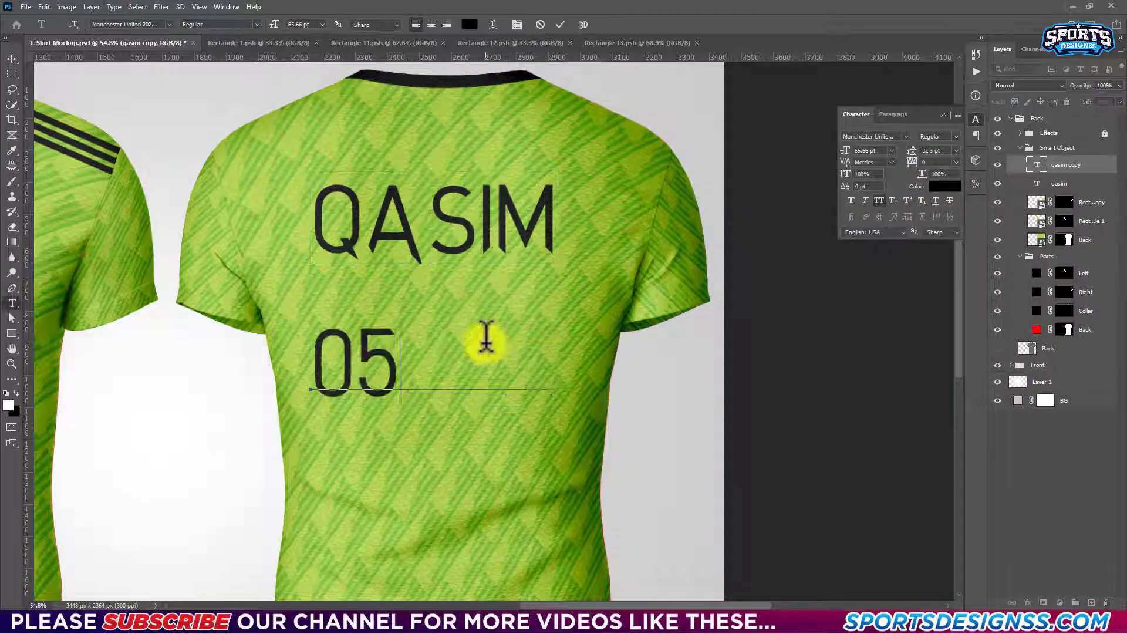
click(563, 24)
key(ctrl+t)
mouse_move(401, 316)
mouse_down()
mouse_move(428, 302)
mouse_move(460, 307)
mouse_up()
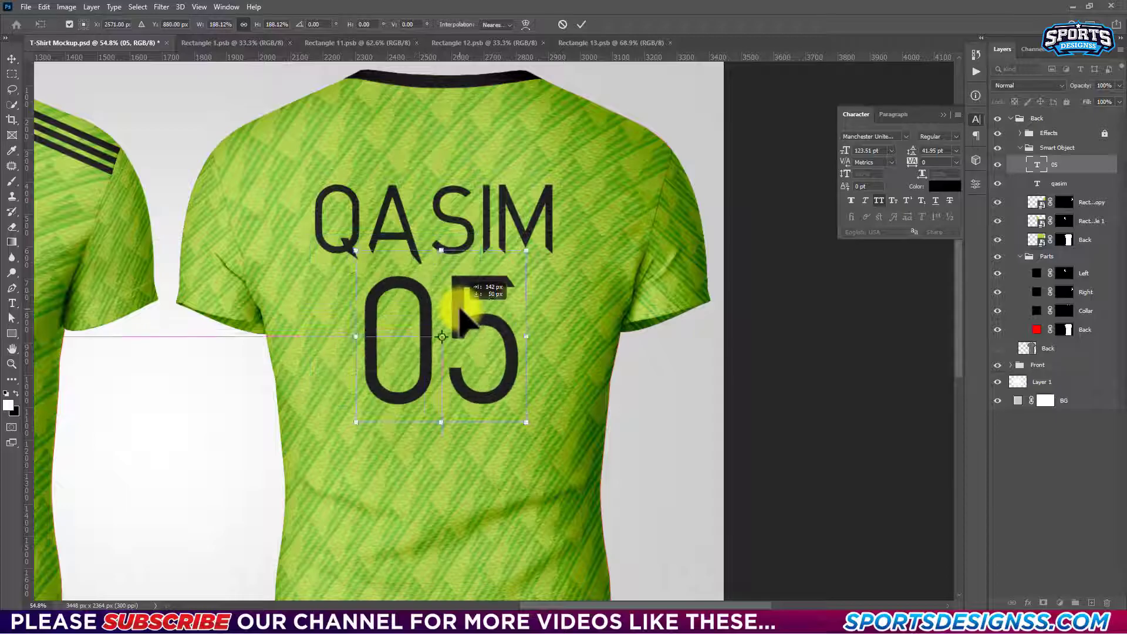
key(Return)
Select the 05 layer on its own to resize it again.
key(v)
click(355, 103)
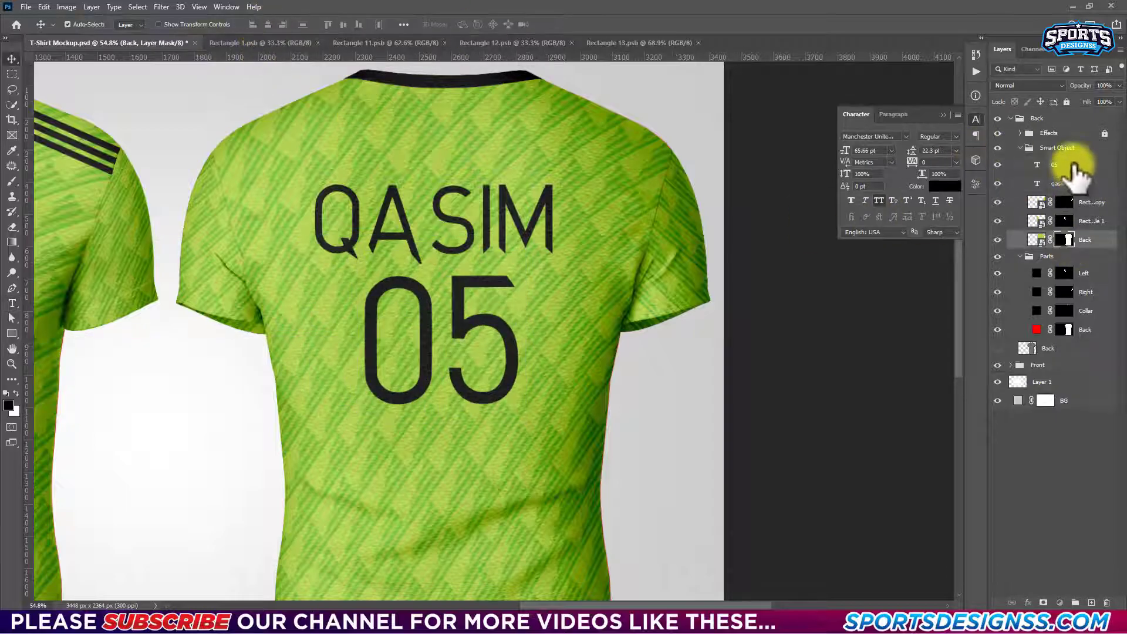
click(1072, 165)
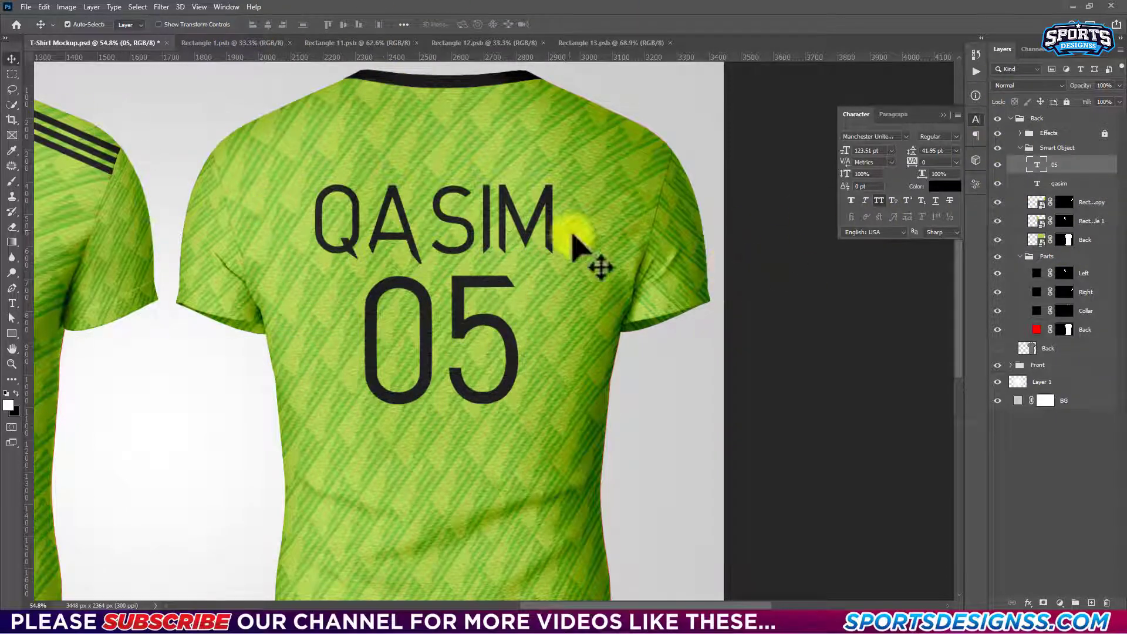
scroll(572, 238, down, 2)
shift+click(1065, 184)
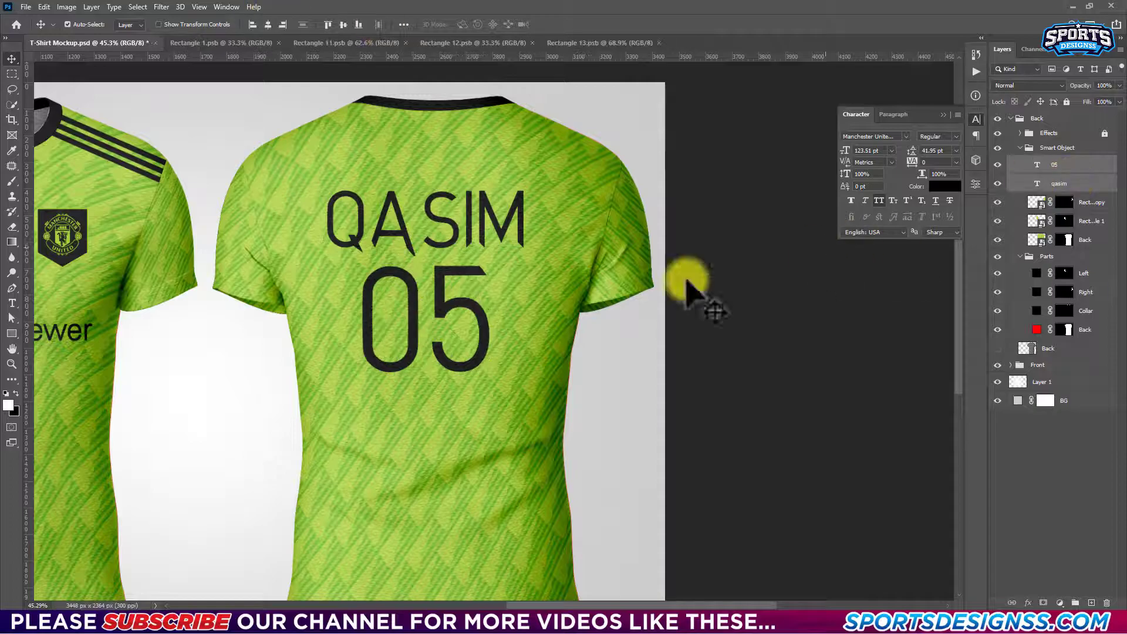
scroll(687, 284, down, 3)
click(645, 259)
key(ctrl+t)
Stretch the 05 number taller and make the QASIM name slightly taller.
drag(631, 317, 634, 349)
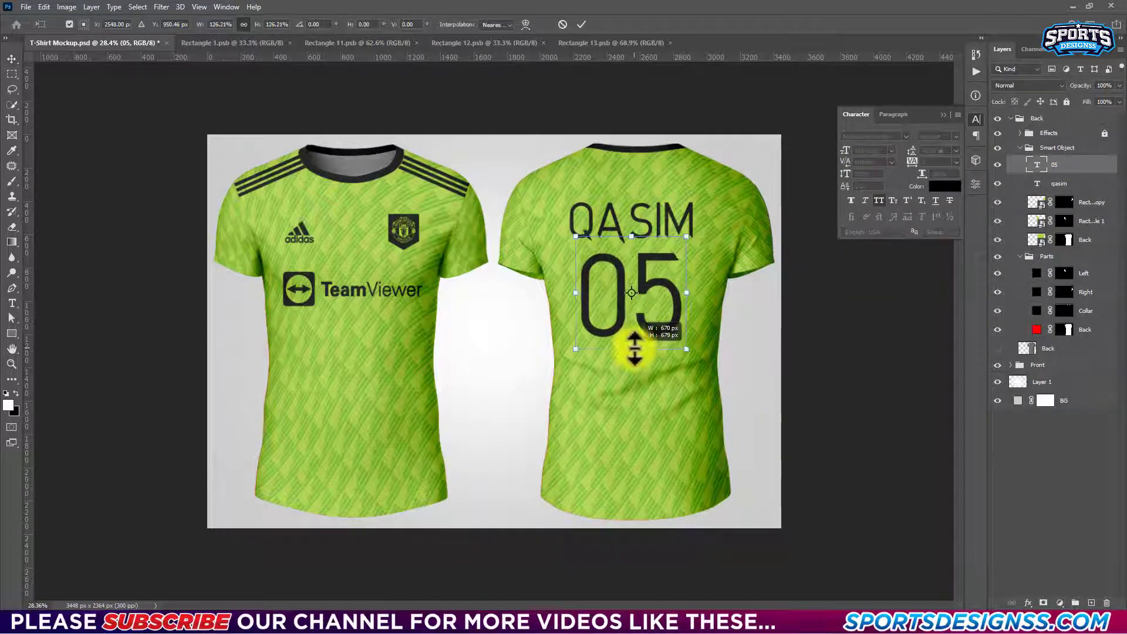
key(Return)
scroll(666, 221, up, 2)
scroll(604, 264, up, 2)
click(604, 264)
key(ctrl+t)
mouse_move(573, 181)
mouse_down()
mouse_move(575, 200)
mouse_move(573, 189)
mouse_up()
key(Return)
Close the font list unchanged and collapse the Character panel.
scroll(540, 226, down, 4)
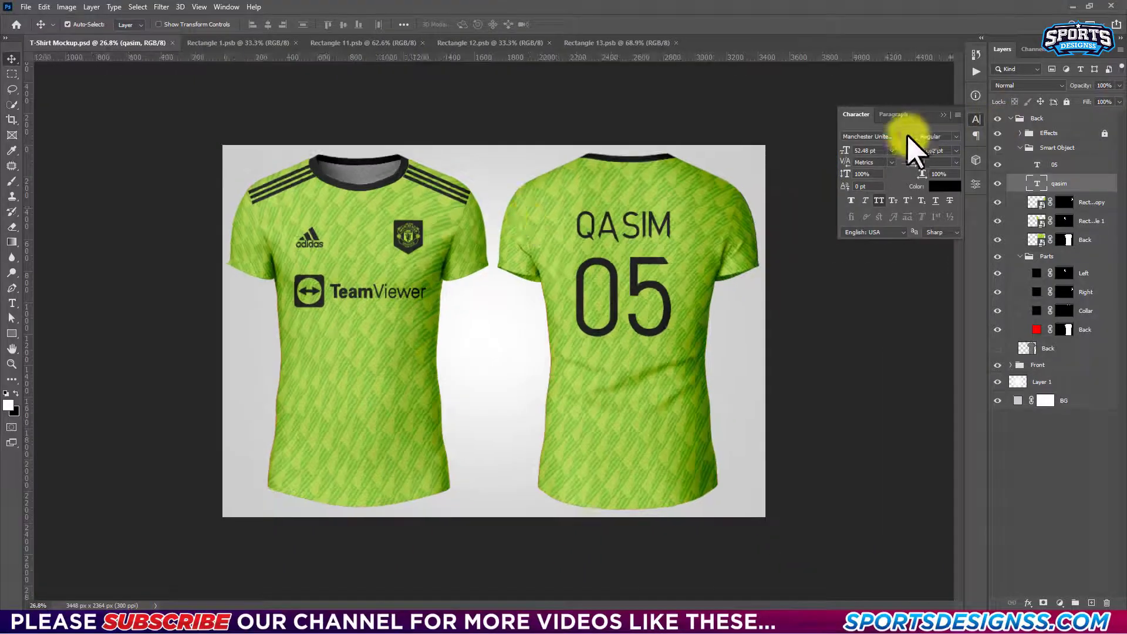
click(906, 135)
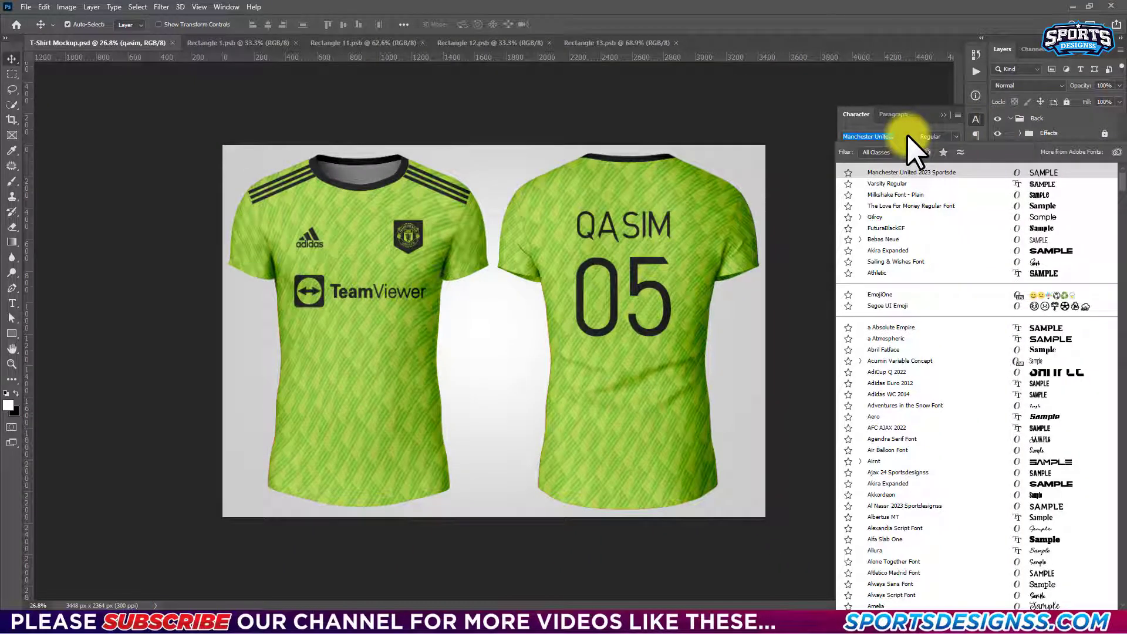
click(906, 135)
click(863, 115)
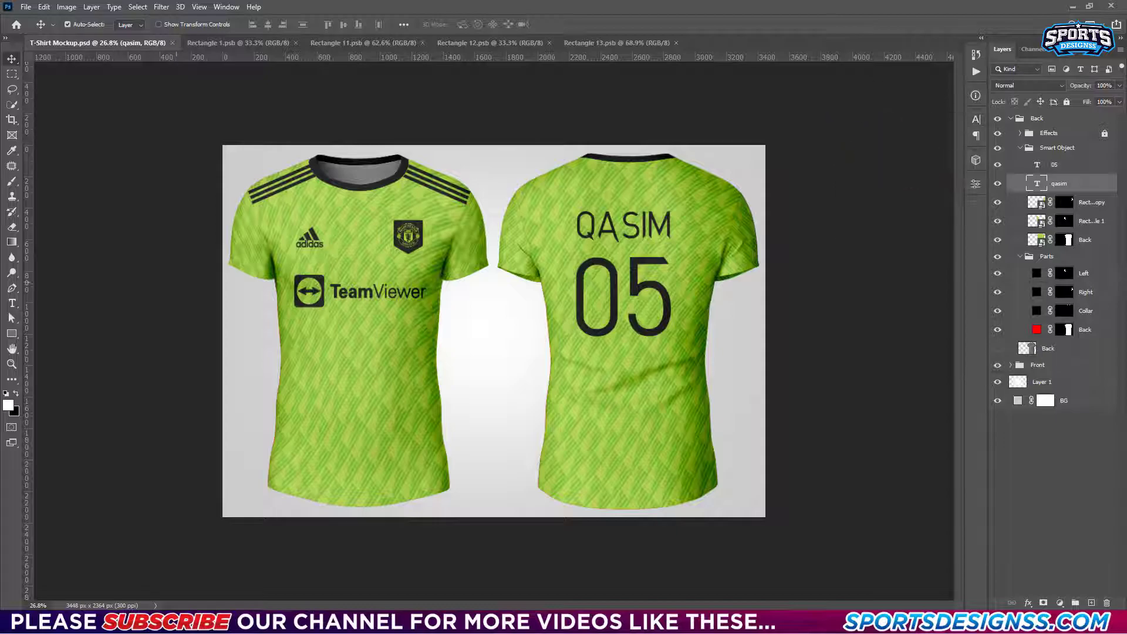